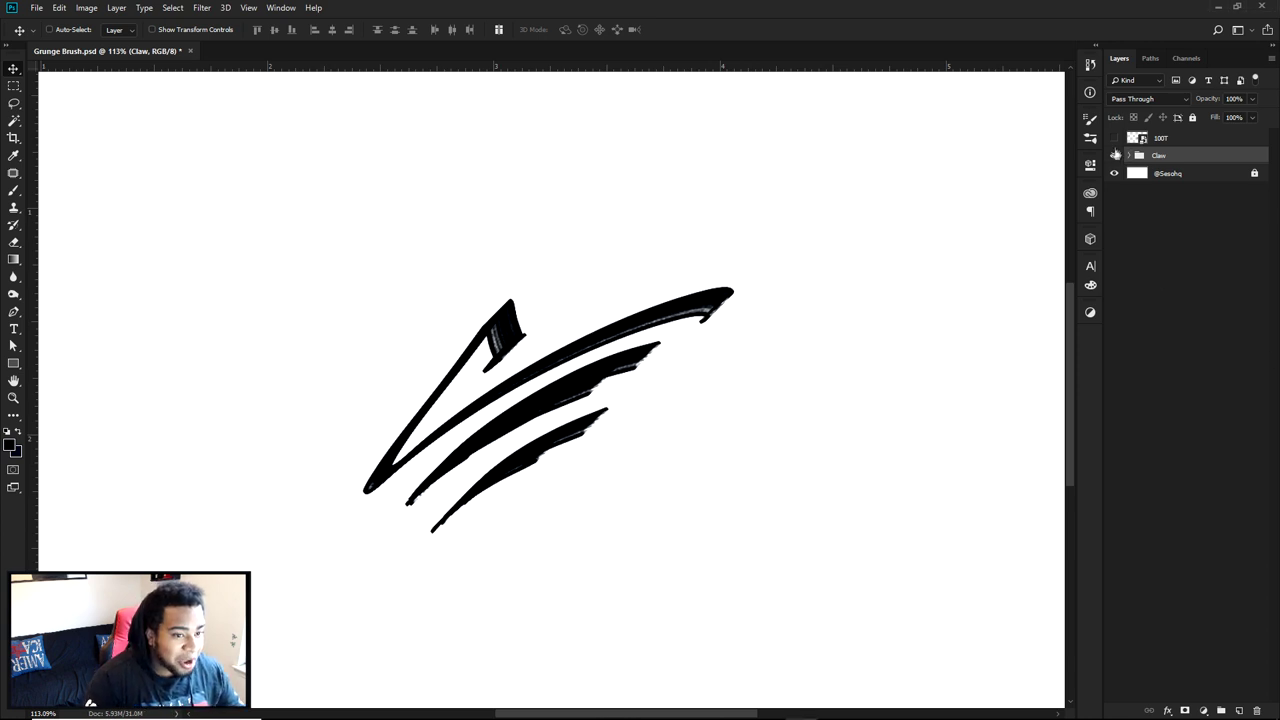
# - Show the 100T layer in place of the Claw group to view the 100 Thieves logo, and switch back to the Claw group
pyautogui.click(1114, 138)
pyautogui.click(1114, 155)
pyautogui.scroll(2, 543, 440)
pyautogui.scroll(-1, 543, 440)
pyautogui.moveTo(541, 419); pyautogui.dragTo(651, 447)
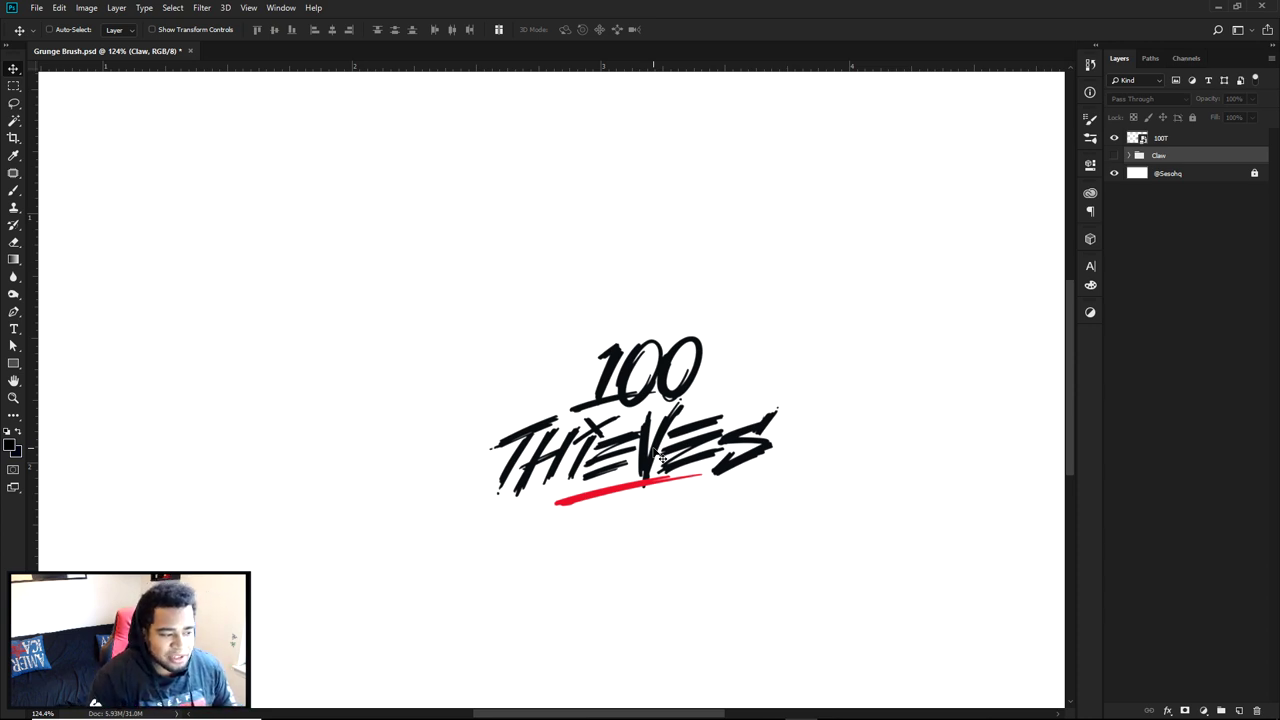
pyautogui.click(1115, 138)
pyautogui.click(1114, 156)
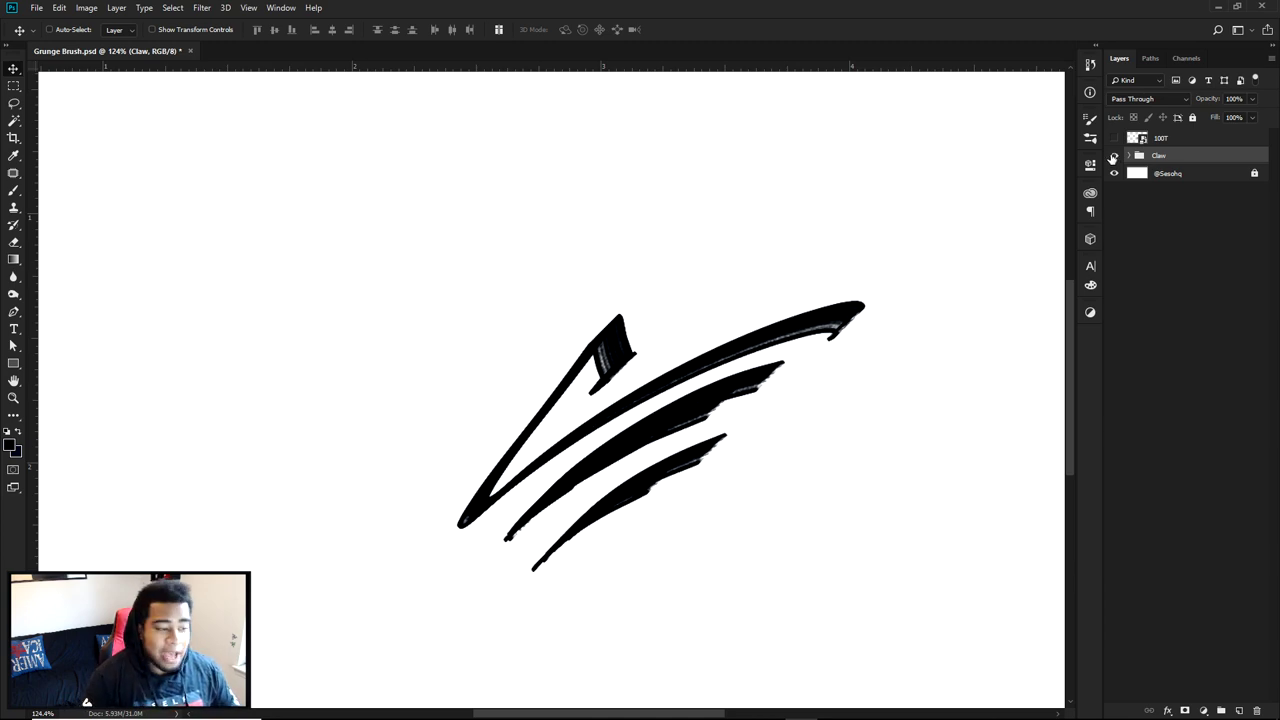
# - Switch to Illustrator and examine the rough brush edges of the red and white Claw Example artwork
pyautogui.moveTo(728, 702)
pyautogui.click(766, 707)
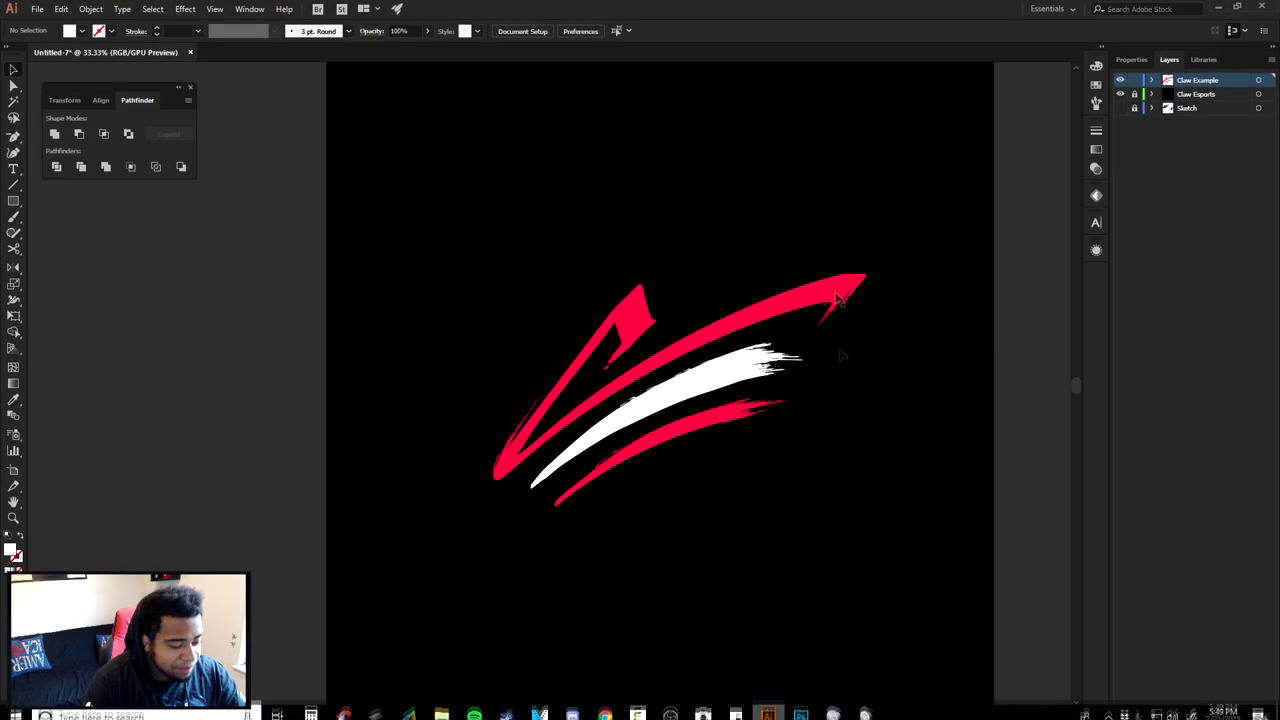
pyautogui.scroll(2, 837, 365)
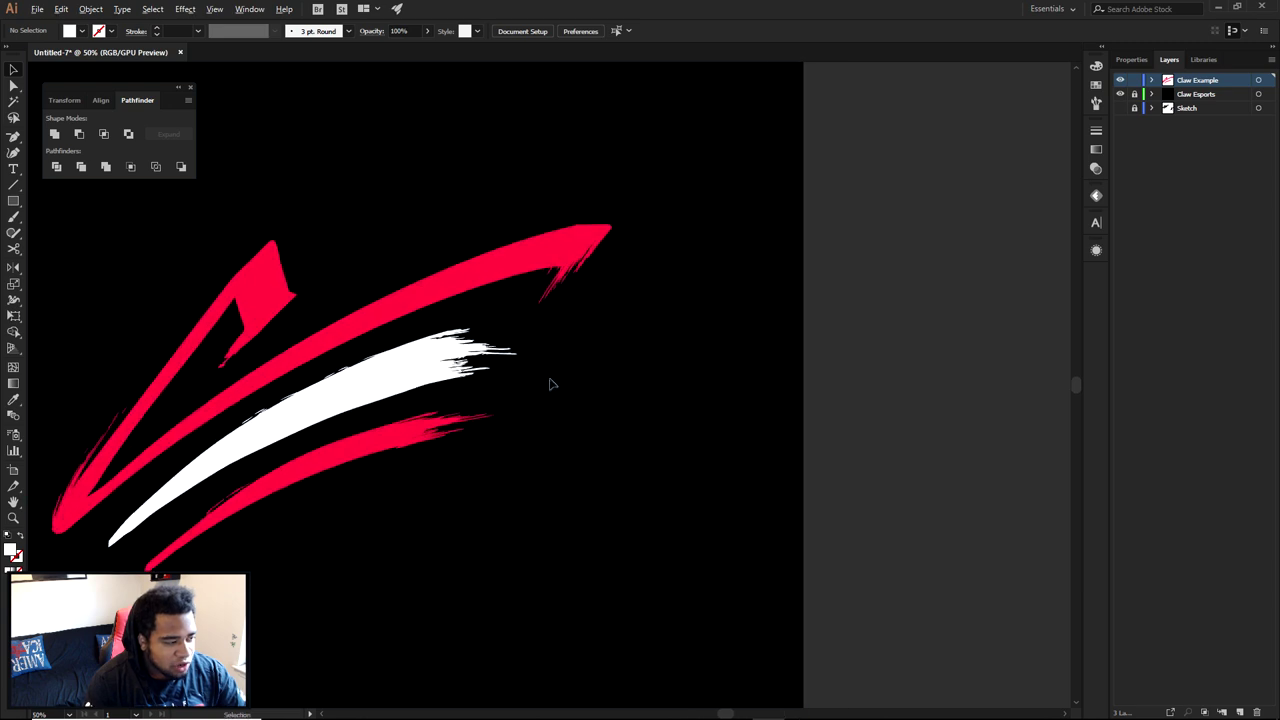
pyautogui.moveTo(551, 380); pyautogui.dragTo(868, 381)
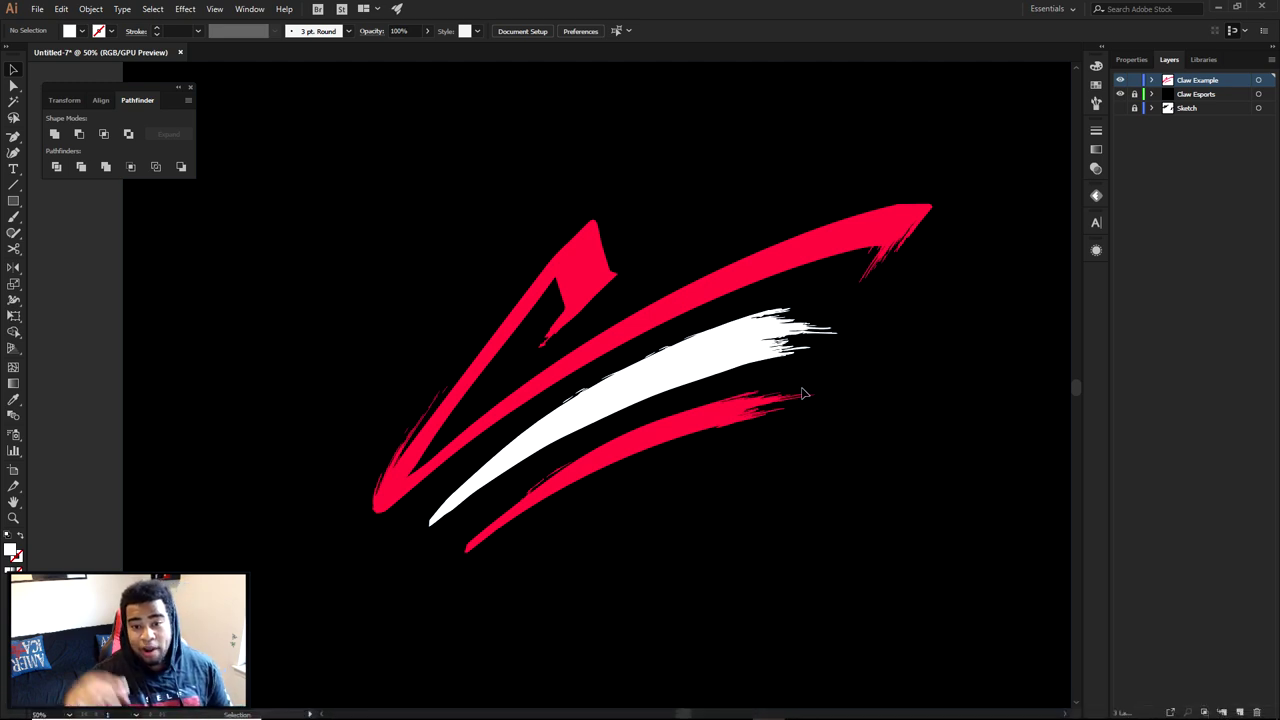
pyautogui.scroll(1, 894, 290)
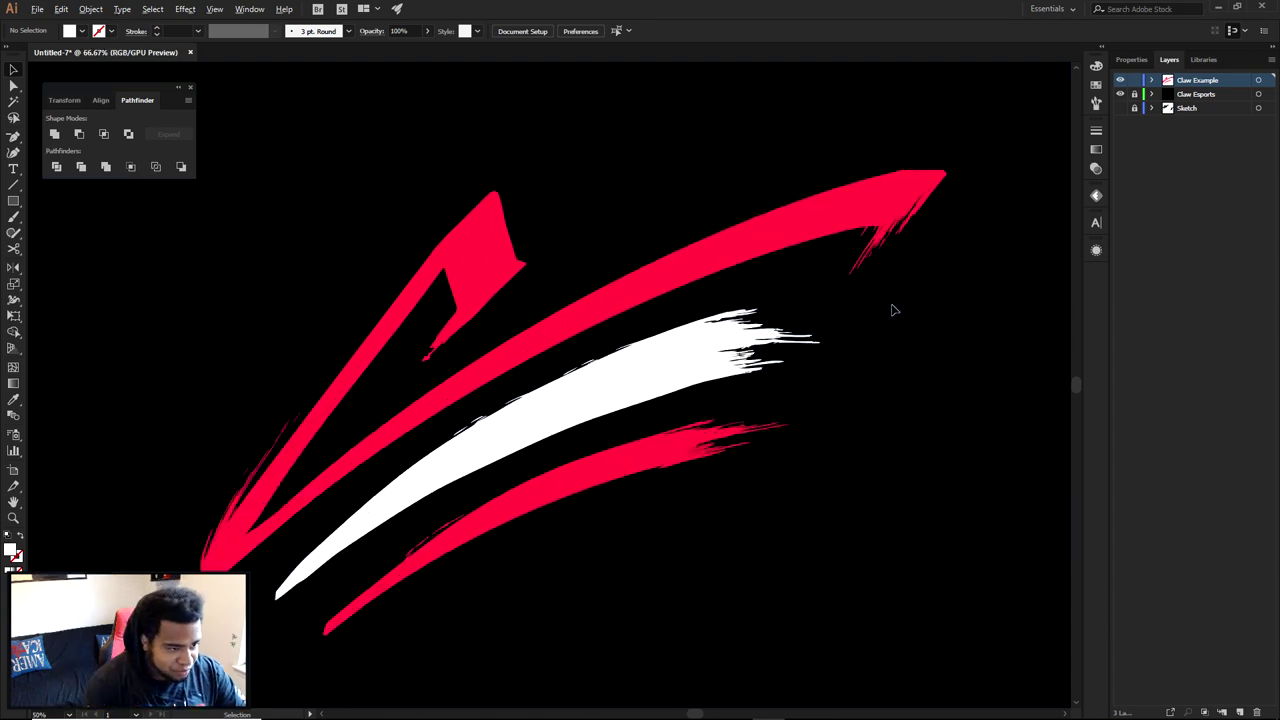
pyautogui.moveTo(749, 443); pyautogui.dragTo(951, 370)
pyautogui.scroll(2, 460, 416)
pyautogui.scroll(-2, 489, 405)
pyautogui.moveTo(684, 421); pyautogui.dragTo(596, 439)
pyautogui.scroll(-1, 596, 438)
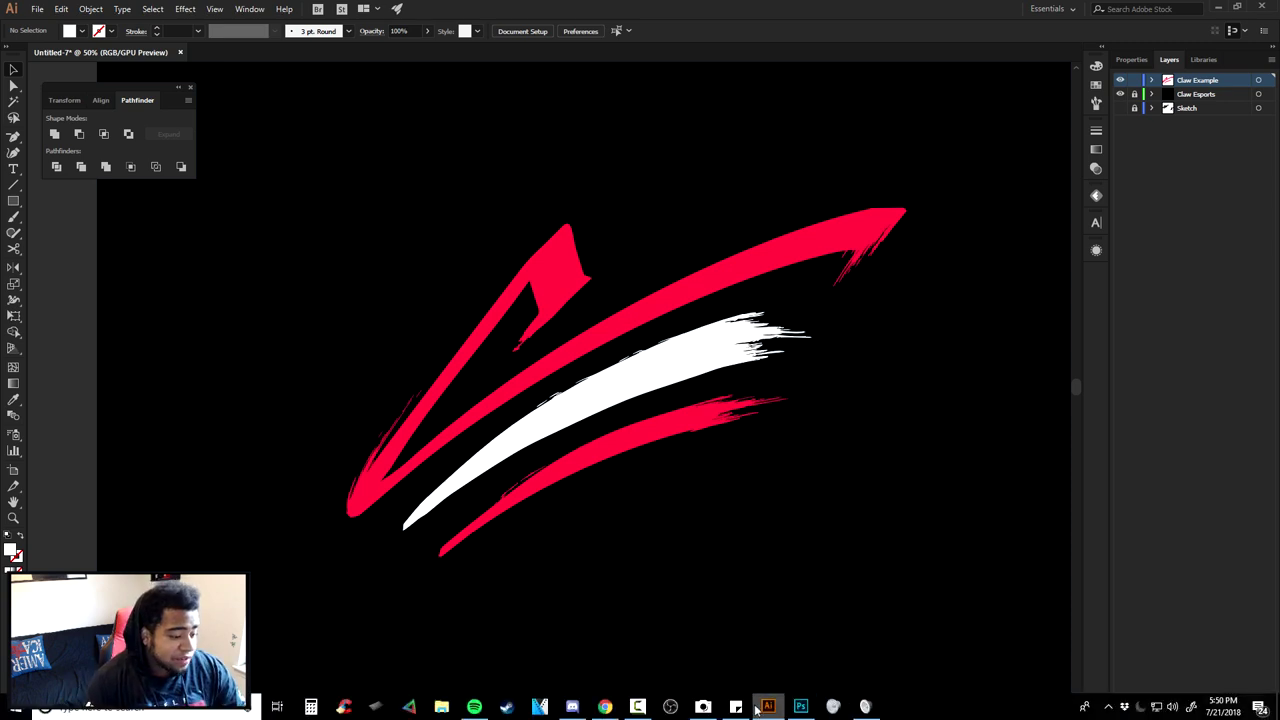
# - Switch back to Photoshop and view the black claw sketch in Grunge Brush.psd
pyautogui.click(801, 707)
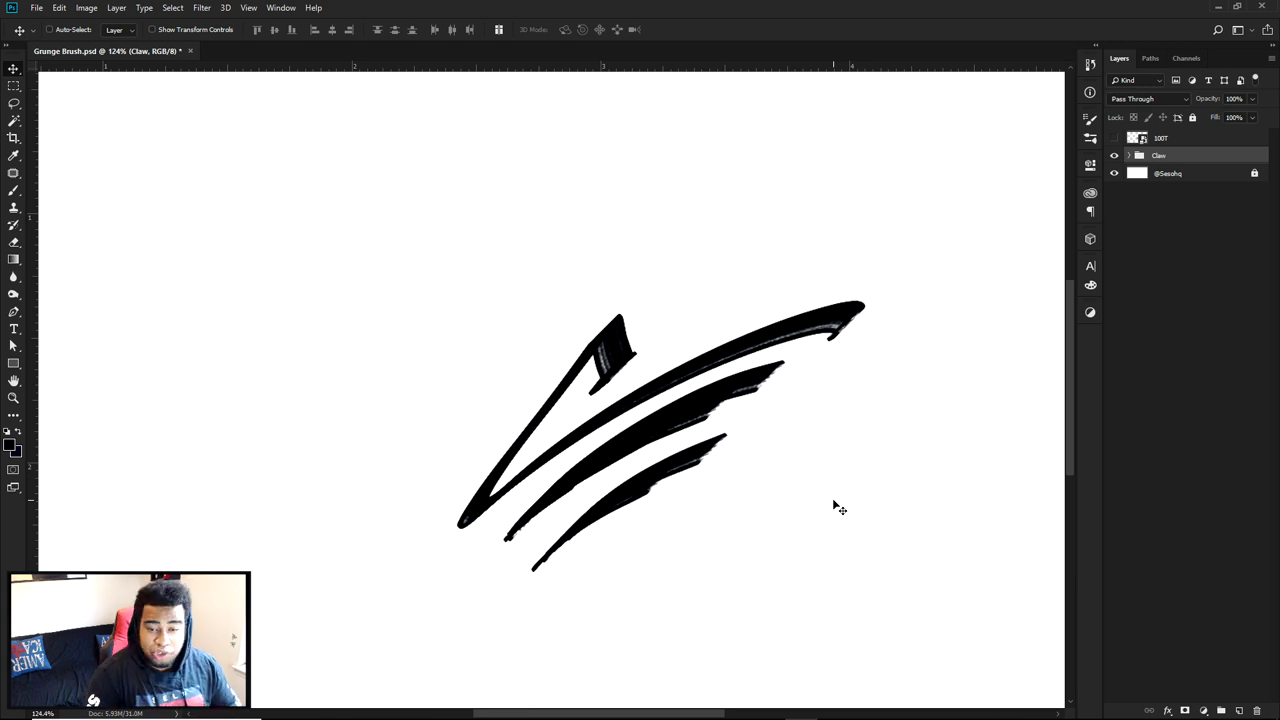
pyautogui.press('a')
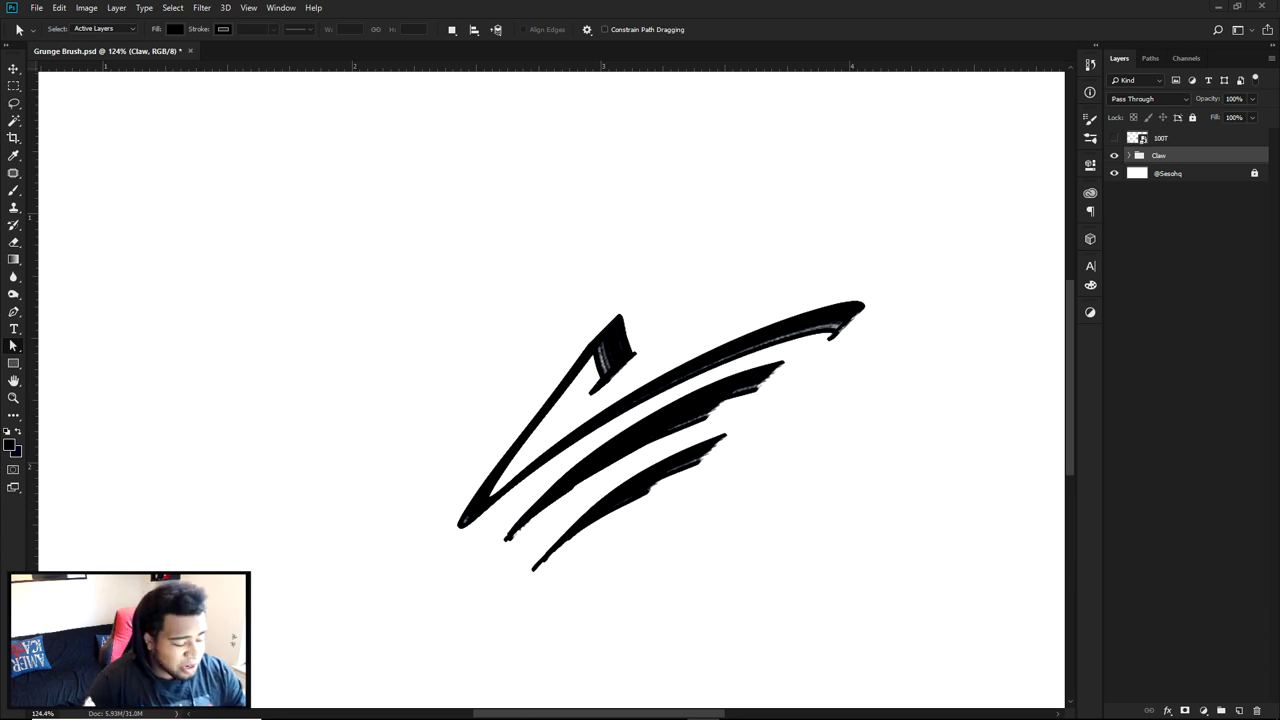
pyautogui.press('v')
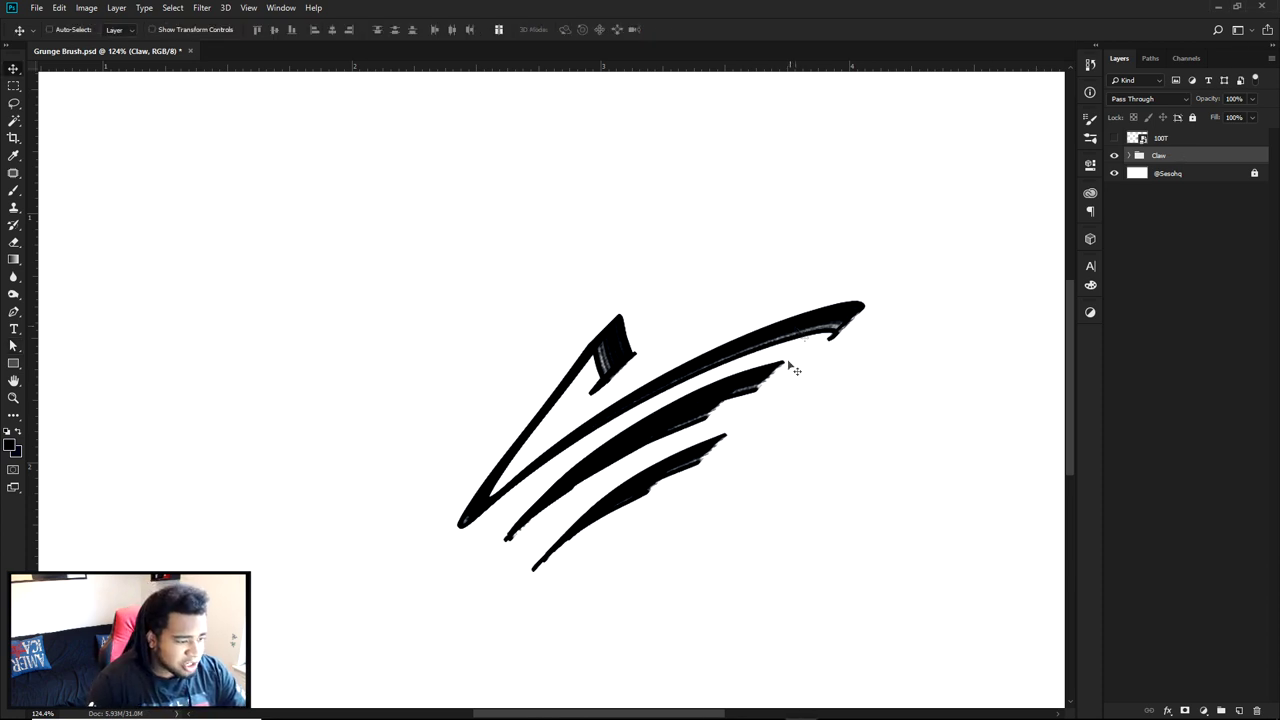
pyautogui.scroll(-2, 782, 421)
pyautogui.scroll(-4, 782, 421)
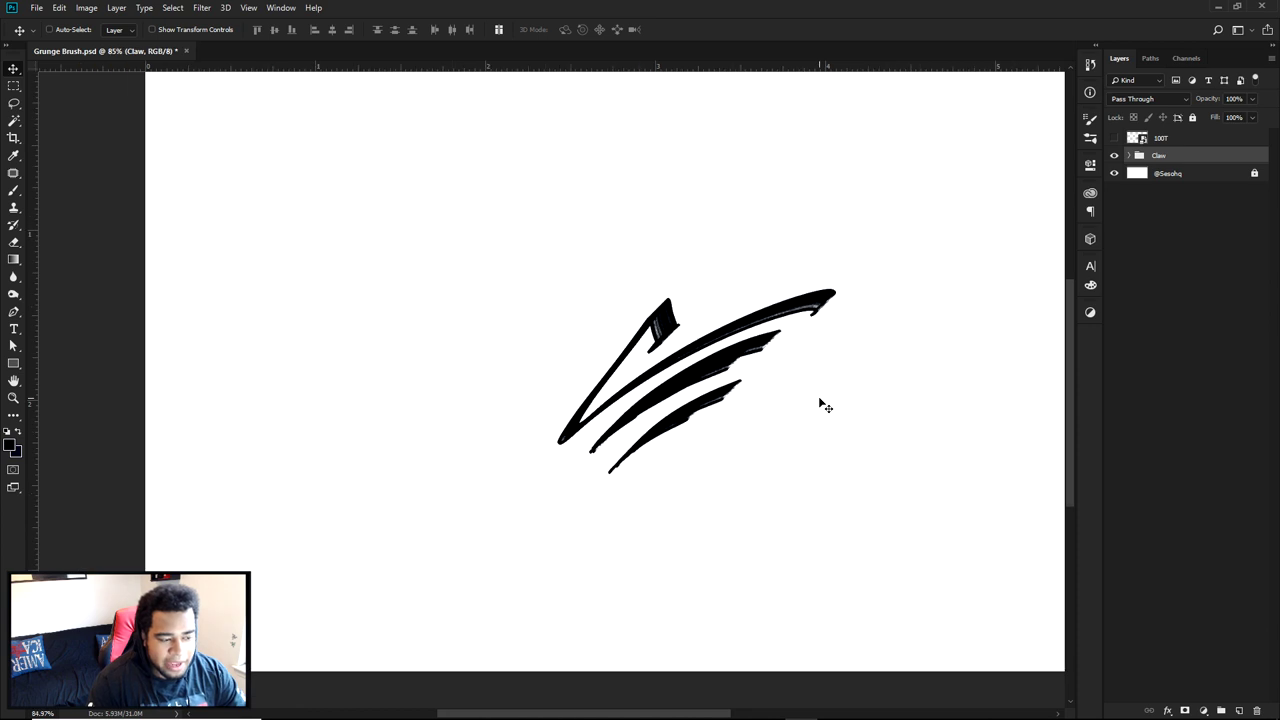
pyautogui.scroll(2, 840, 543)
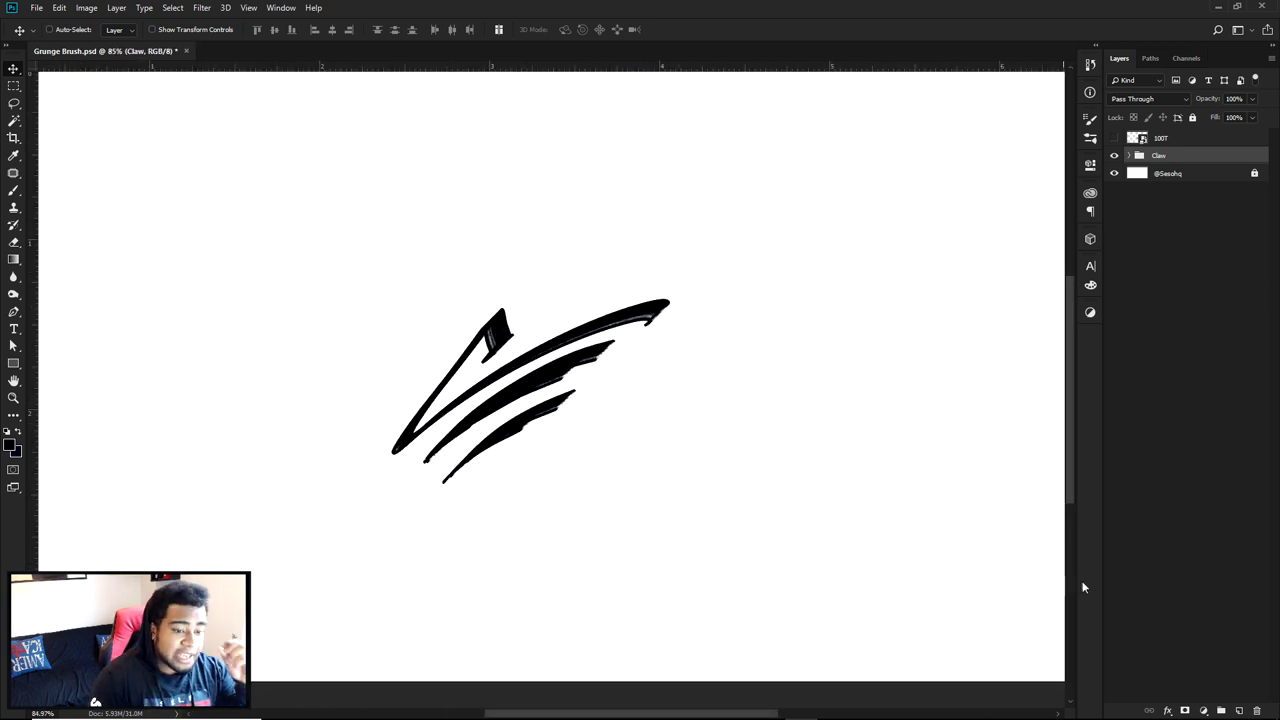
# - Add a new layer above the Claw group and check the 51 px PaP_03 preset for the Brush tool
pyautogui.click(1238, 709)
pyautogui.press('b')
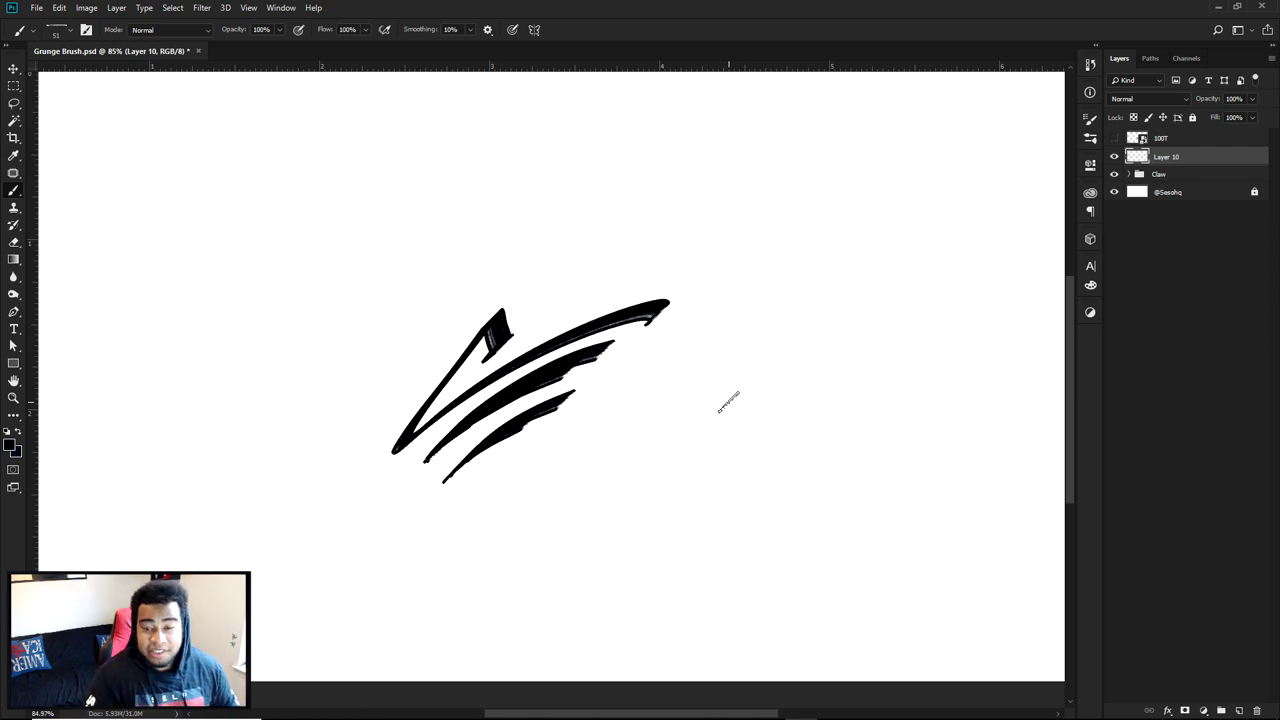
pyautogui.rightClick(794, 368)
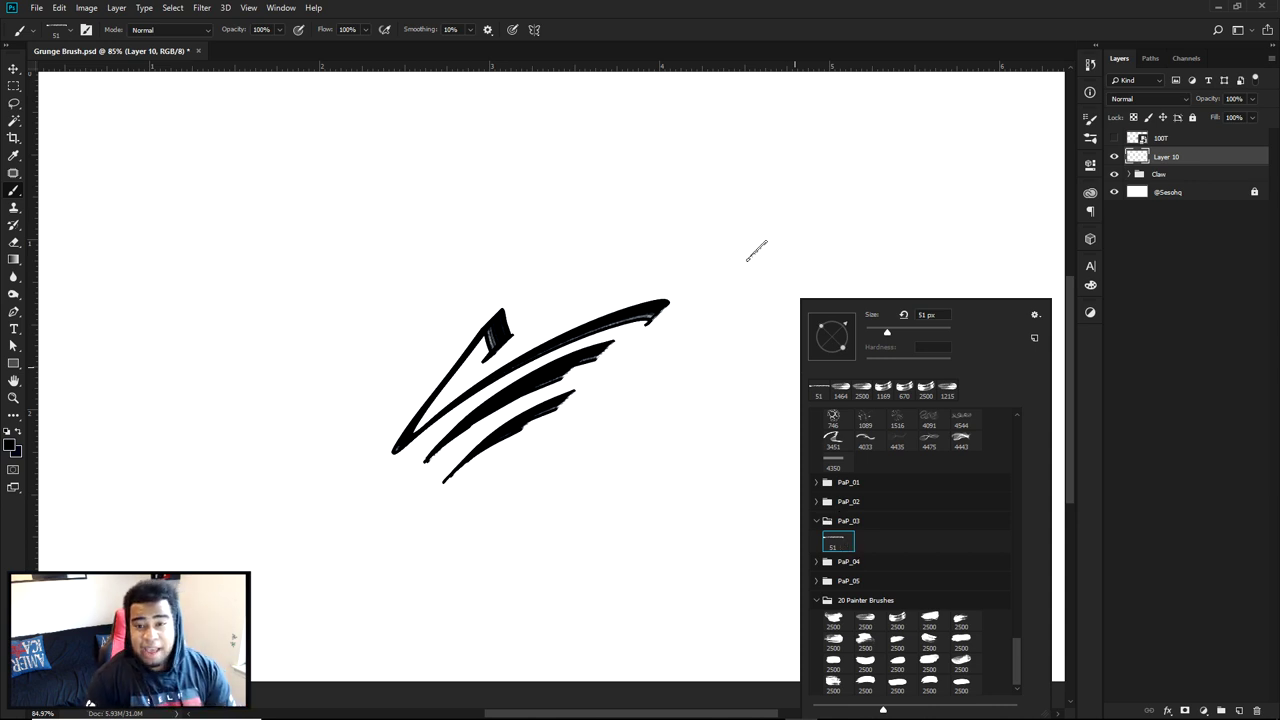
pyautogui.click(1166, 157)
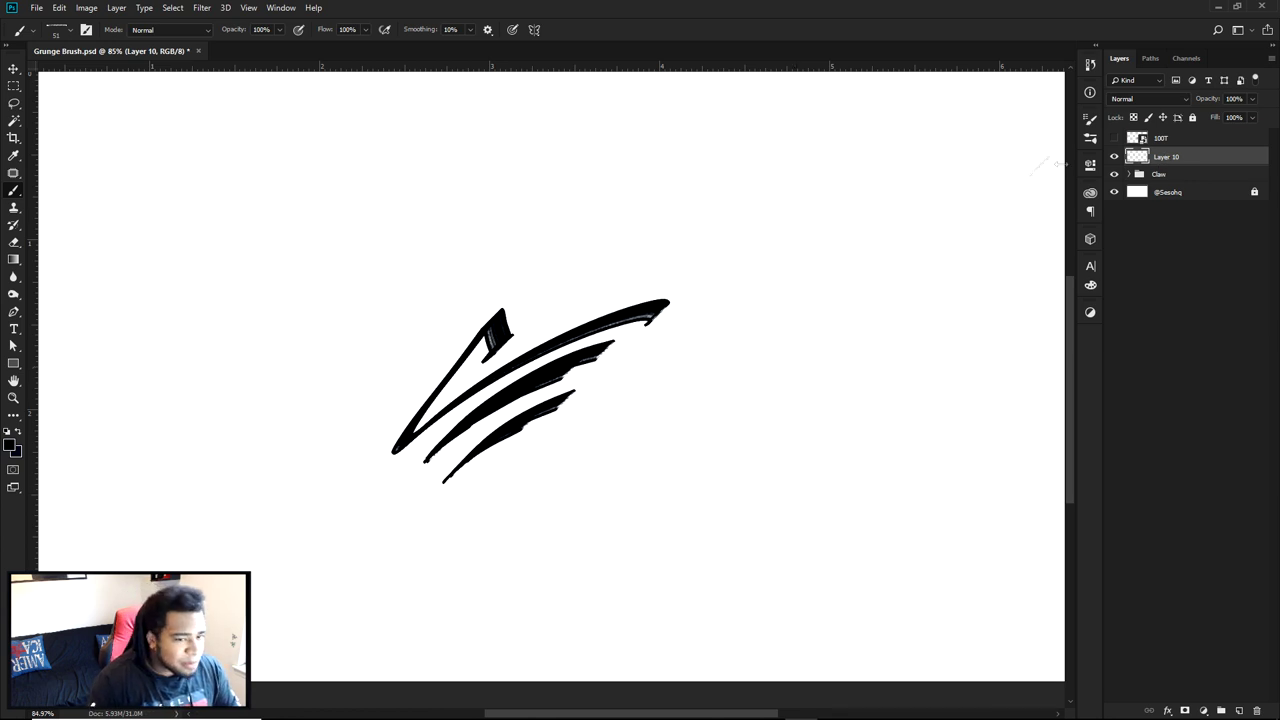
# - Paint practice claw shapes with slash marks in the blank area beside the claw sketch on the new layer
pyautogui.moveTo(796, 192)
pyautogui.mouseDown()
pyautogui.moveTo(769, 208)
pyautogui.moveTo(928, 188)
pyautogui.mouseUp()
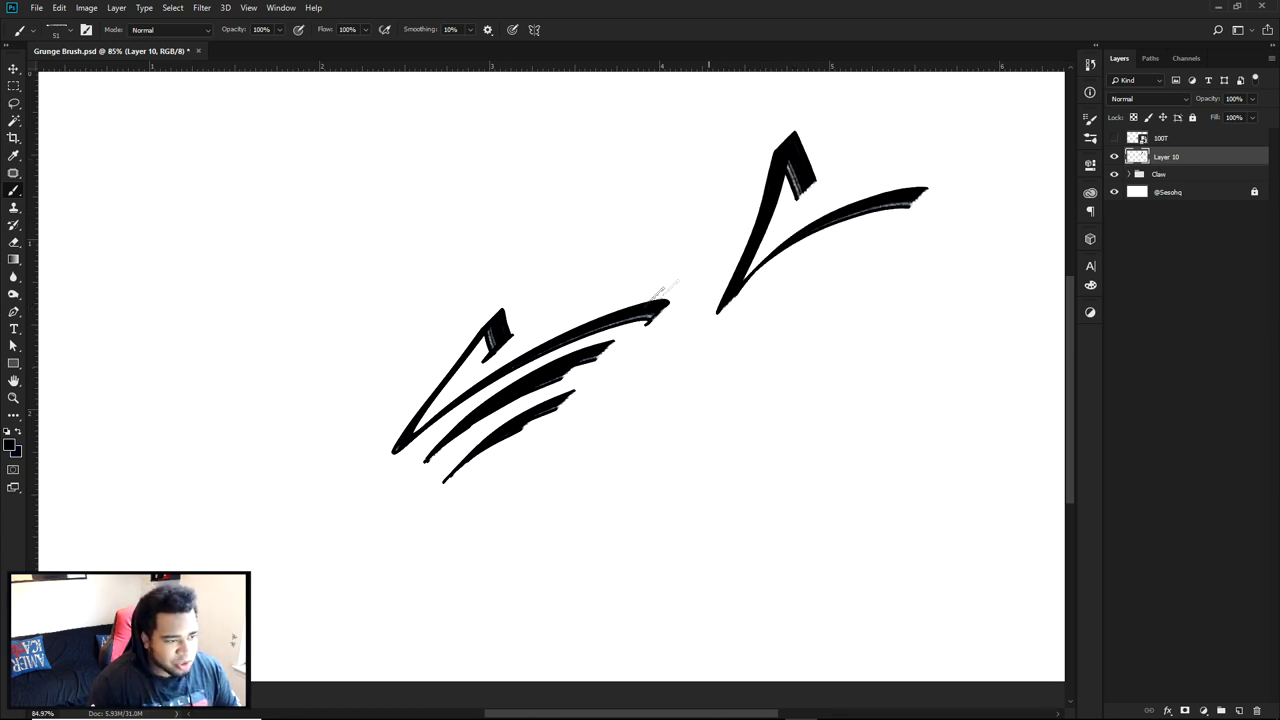
pyautogui.moveTo(741, 320); pyautogui.dragTo(863, 226)
pyautogui.moveTo(776, 323); pyautogui.dragTo(817, 285)
pyautogui.moveTo(793, 350); pyautogui.dragTo(870, 296)
pyautogui.moveTo(653, 558); pyautogui.dragTo(1015, 374)
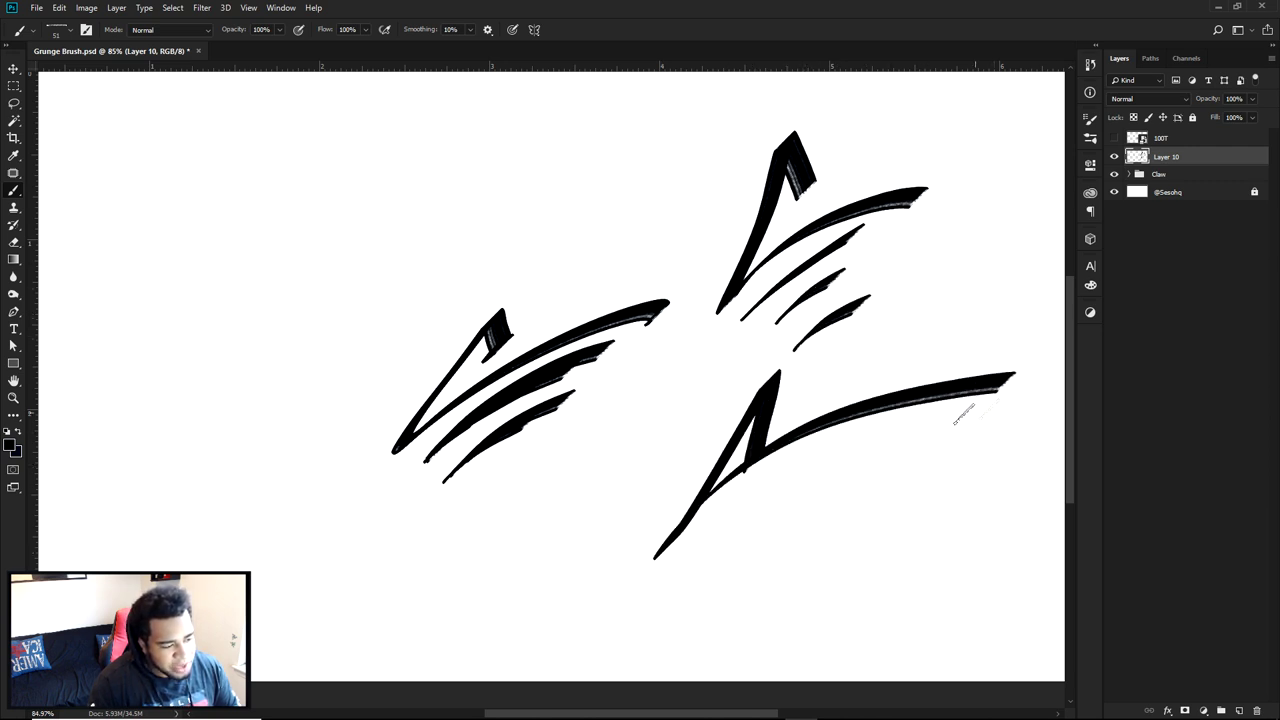
pyautogui.moveTo(790, 485)
pyautogui.mouseDown()
pyautogui.moveTo(786, 523)
pyautogui.moveTo(739, 573)
pyautogui.moveTo(919, 492)
pyautogui.mouseUp()
# - Undo all the practice claw strokes on the new layer
pyautogui.hotkey('ctrl', 'z')
pyautogui.hotkey('ctrl', 'z')
pyautogui.hotkey('ctrl', 'z')
pyautogui.hotkey('ctrl', 'z')
pyautogui.hotkey('ctrl', 'z')
pyautogui.hotkey('ctrl', 'z')
pyautogui.hotkey('ctrl', 'z')
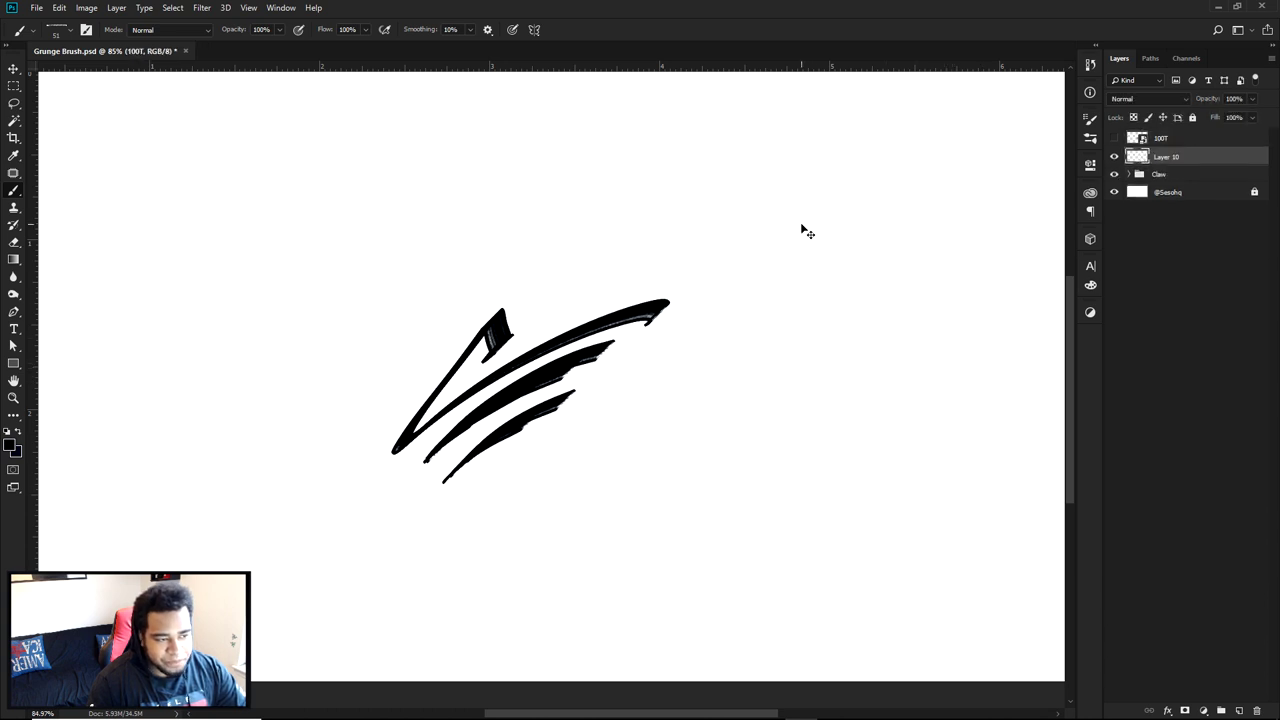
# - Try painting angular C and A letterforms beside the claw sketch, and undo the strokes
pyautogui.moveTo(797, 152); pyautogui.dragTo(910, 191)
pyautogui.moveTo(816, 220)
pyautogui.mouseDown()
pyautogui.moveTo(886, 120)
pyautogui.moveTo(885, 282)
pyautogui.moveTo(895, 178)
pyautogui.mouseUp()
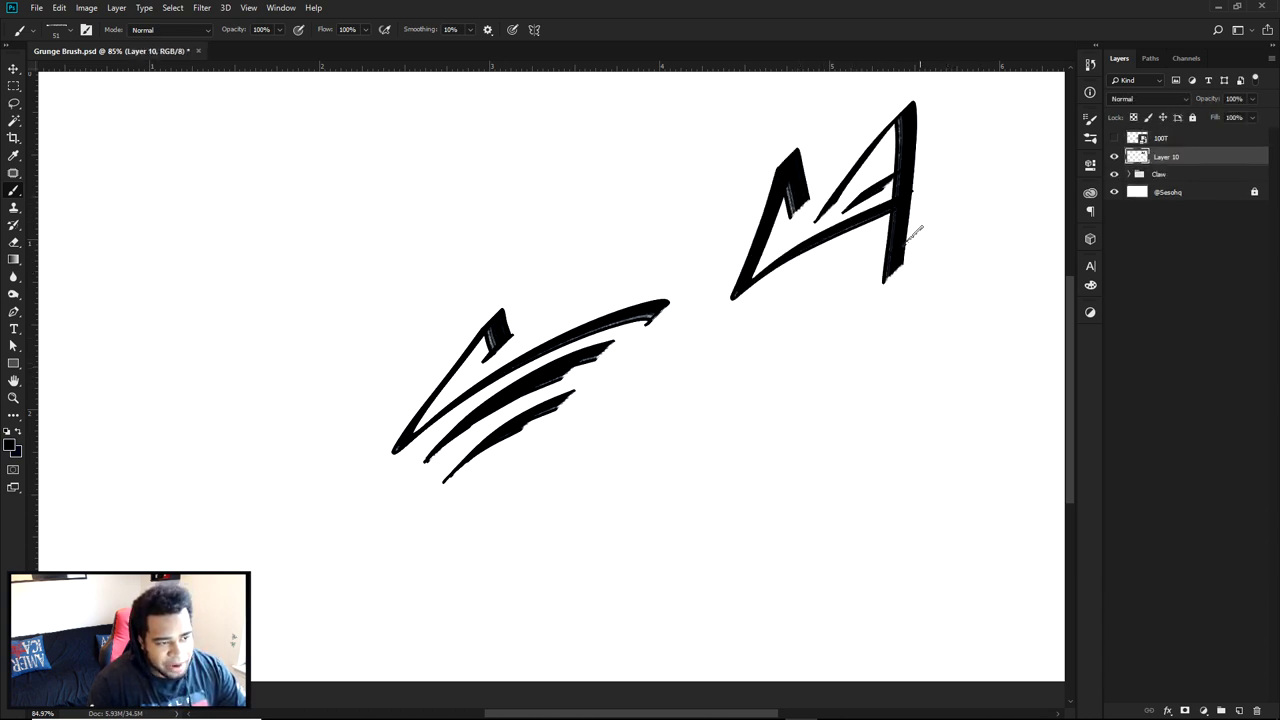
pyautogui.hotkey('ctrl', 'z')
pyautogui.hotkey('ctrl', 'z')
pyautogui.hotkey('ctrl', 'z')
# - Paint practice A and B lettering with an extra curved stroke beside the claw sketch, and delete the practice layer
pyautogui.moveTo(728, 330)
pyautogui.mouseDown()
pyautogui.moveTo(764, 380)
pyautogui.moveTo(790, 306)
pyautogui.mouseUp()
pyautogui.moveTo(785, 212)
pyautogui.mouseDown()
pyautogui.moveTo(858, 355)
pyautogui.moveTo(745, 386)
pyautogui.mouseUp()
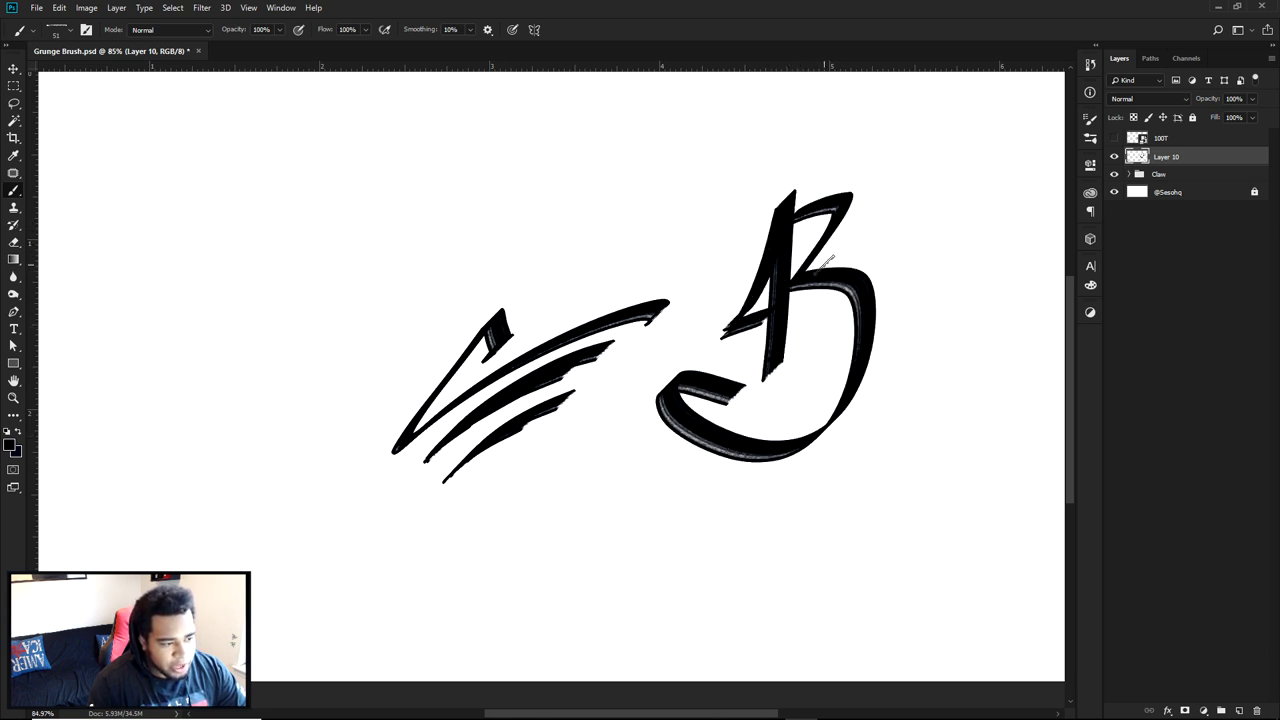
pyautogui.hotkey('ctrl', 'z')
pyautogui.moveTo(794, 212)
pyautogui.mouseDown()
pyautogui.moveTo(819, 248)
pyautogui.moveTo(762, 370)
pyautogui.mouseUp()
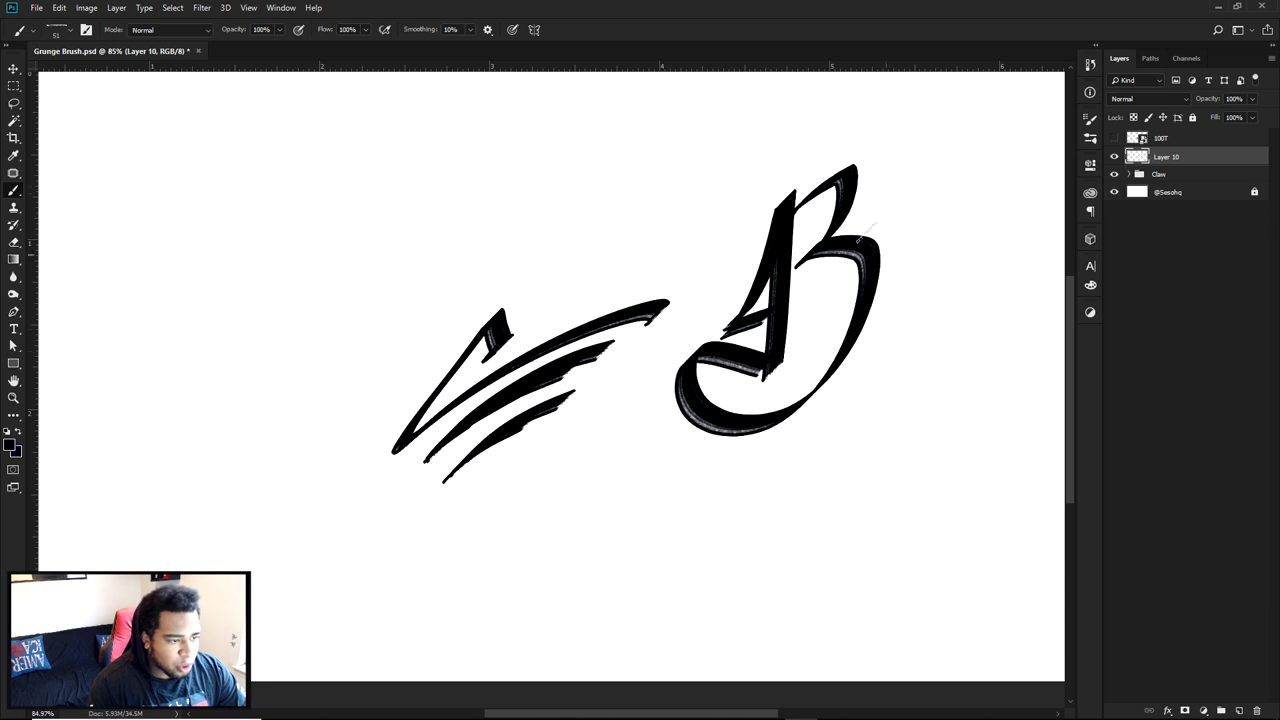
pyautogui.moveTo(921, 157)
pyautogui.mouseDown()
pyautogui.moveTo(887, 240)
pyautogui.moveTo(960, 222)
pyautogui.mouseUp()
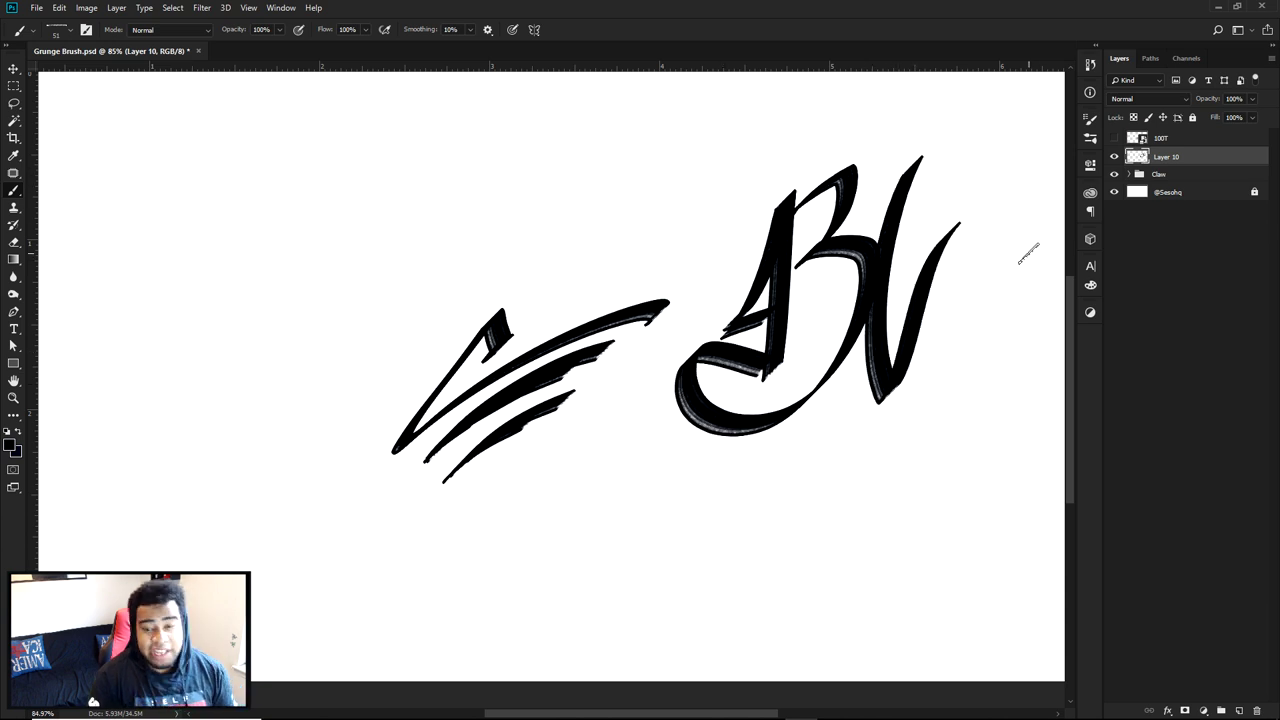
pyautogui.press('Delete')
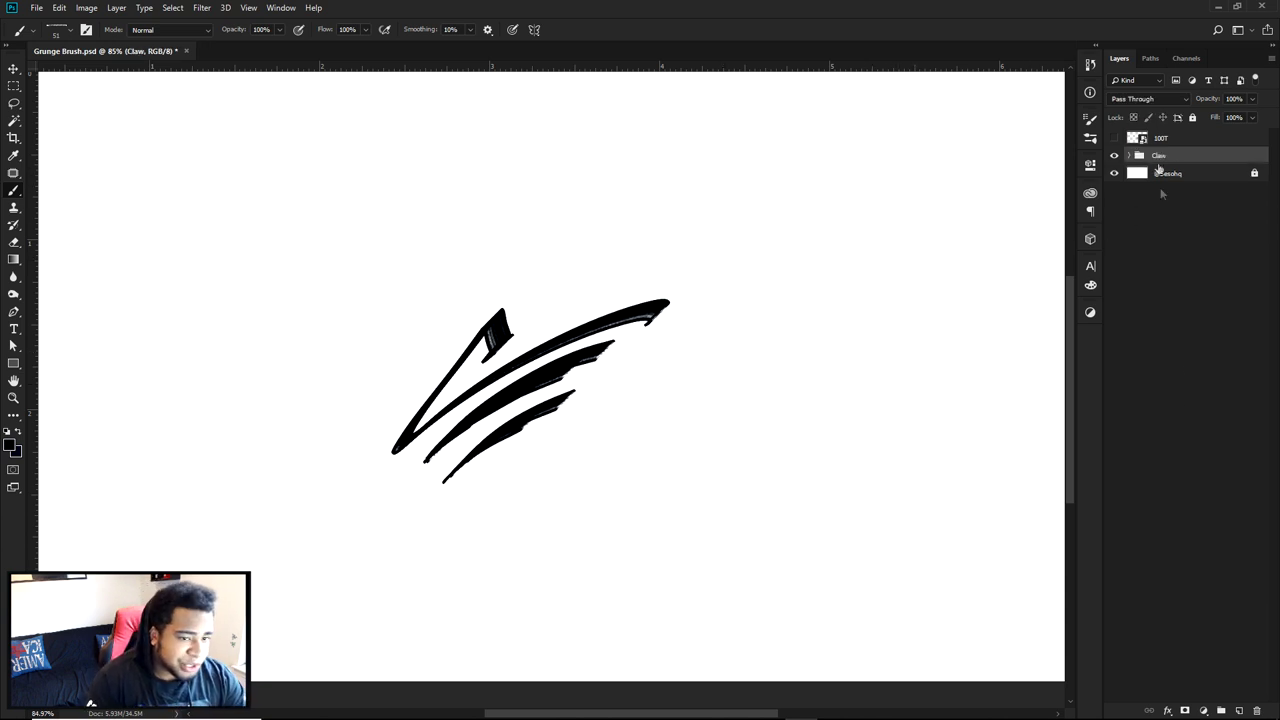
# - Add a fresh layer above the Claw group and choose the 51 px brush from the PaP_03 set
pyautogui.click(1239, 710)
pyautogui.rightClick(806, 363)
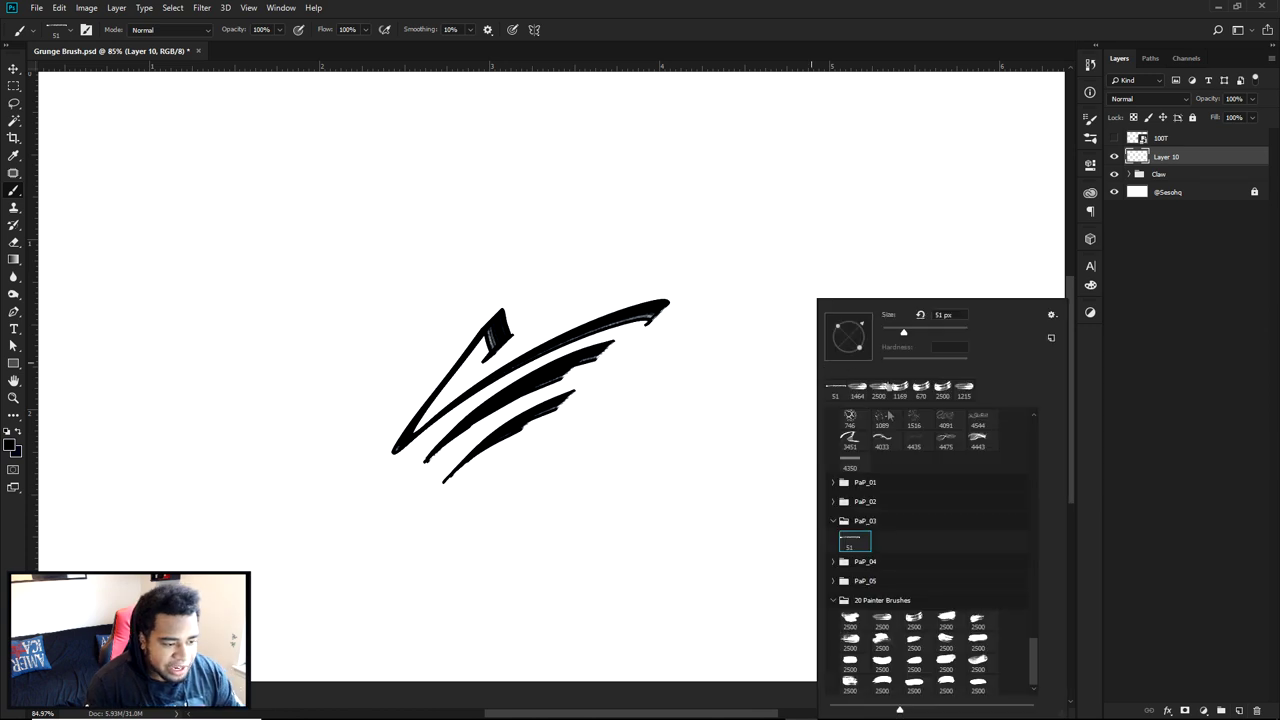
pyautogui.click(856, 546)
pyautogui.click(1198, 204)
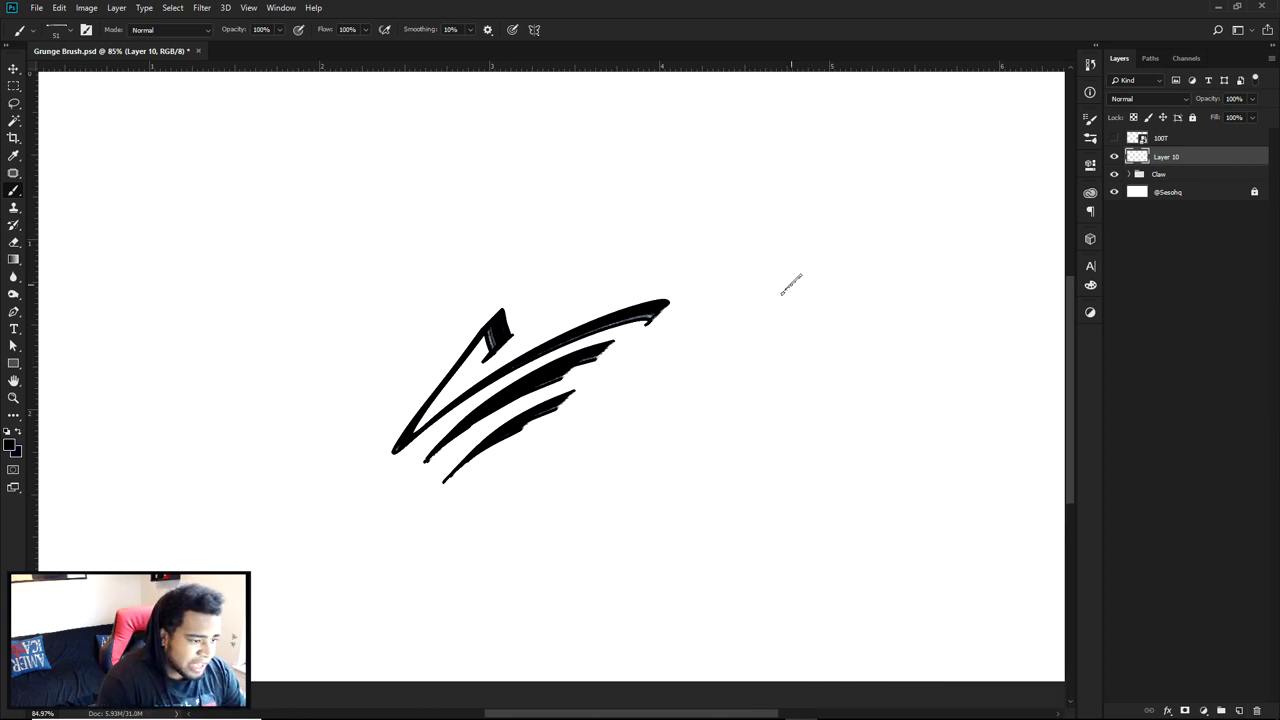
# - Try painting a pointed C-shaped claw and extra strokes beside the sketch, and undo them
pyautogui.moveTo(794, 237)
pyautogui.mouseDown()
pyautogui.moveTo(762, 342)
pyautogui.moveTo(906, 191)
pyautogui.mouseUp()
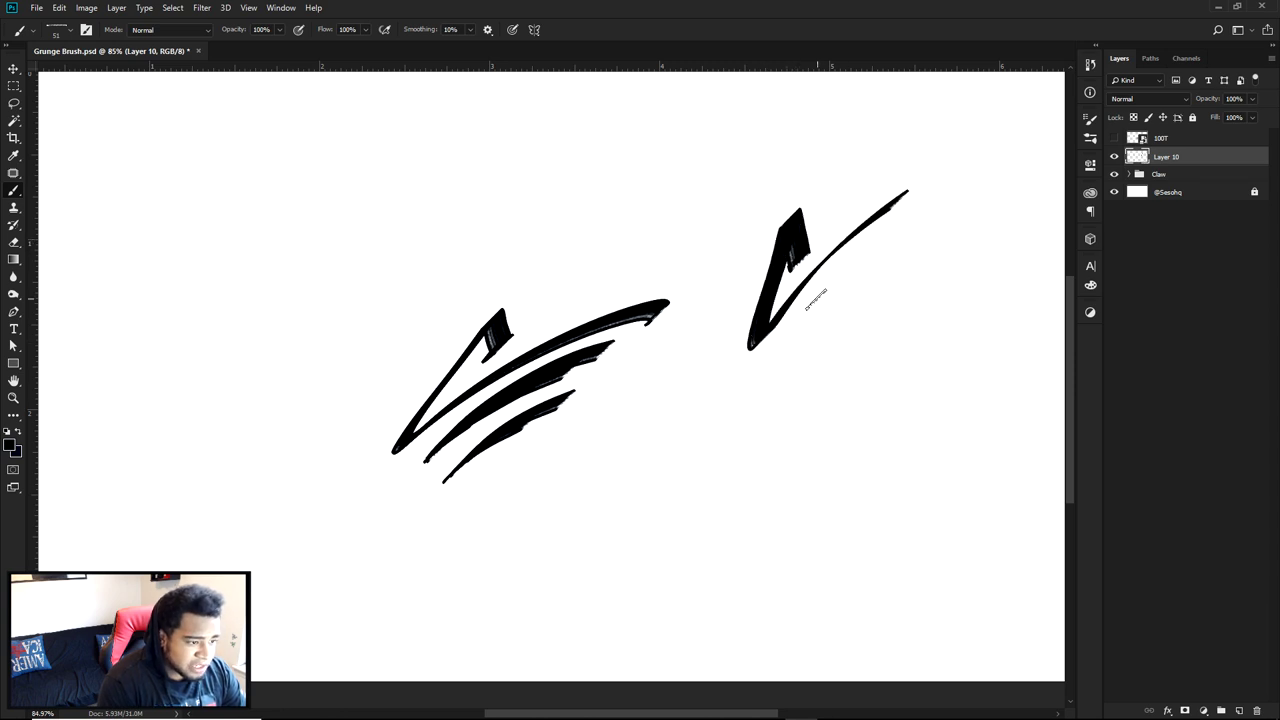
pyautogui.moveTo(858, 246); pyautogui.dragTo(794, 328)
pyautogui.moveTo(856, 286)
pyautogui.mouseDown()
pyautogui.moveTo(830, 334)
pyautogui.moveTo(852, 376)
pyautogui.mouseUp()
pyautogui.hotkey('ctrl', 'z')
pyautogui.hotkey('ctrl', 'z')
pyautogui.hotkey('ctrl', 'z')
pyautogui.hotkey('ctrl', 'z')
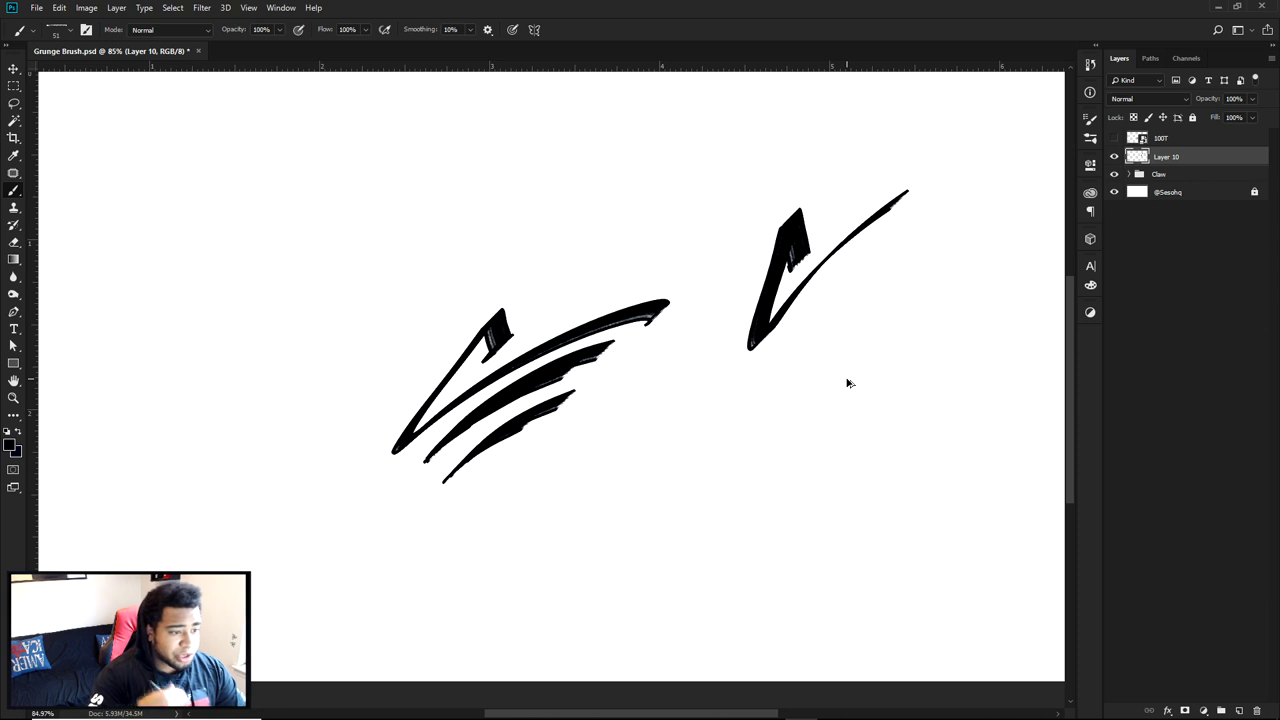
pyautogui.hotkey('ctrl', 'z')
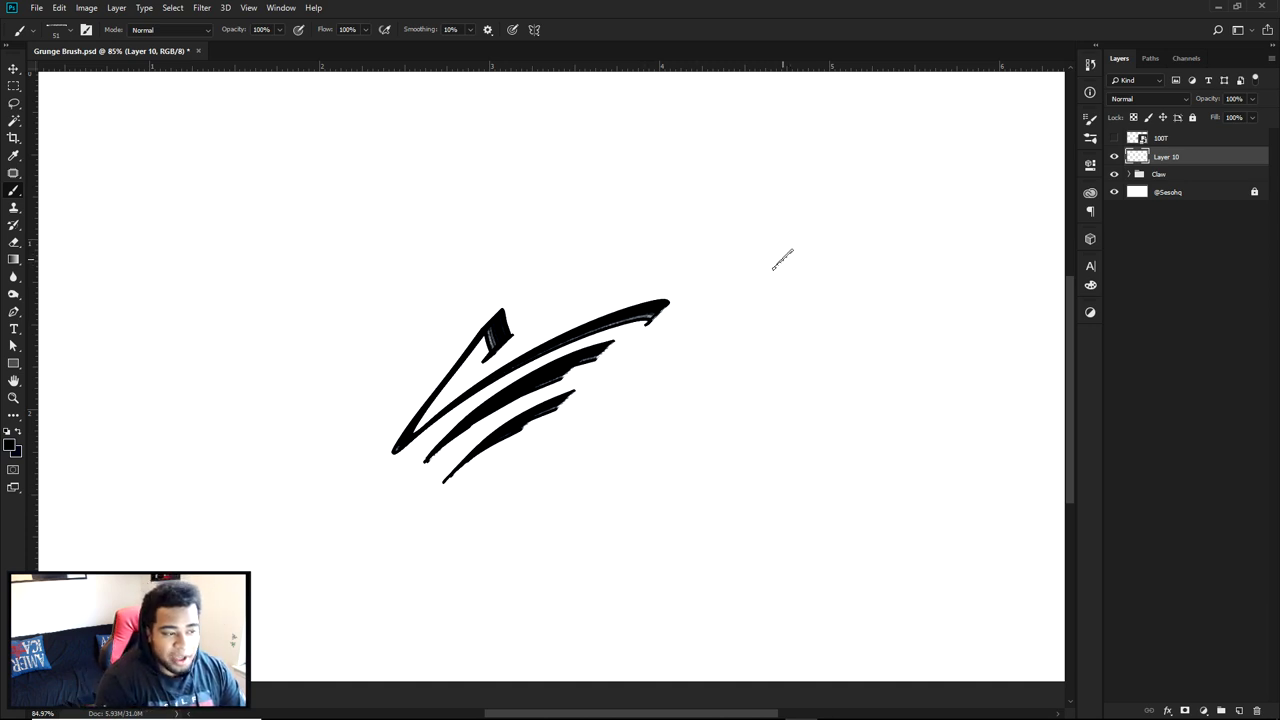
# - Paint a smaller claw with three slash marks beside the sketch, redoing unsatisfactory strokes, and delete its layer
pyautogui.moveTo(786, 266); pyautogui.dragTo(885, 205)
pyautogui.hotkey('ctrl', 'z')
pyautogui.moveTo(777, 262)
pyautogui.mouseDown()
pyautogui.moveTo(752, 323)
pyautogui.moveTo(888, 246)
pyautogui.mouseUp()
pyautogui.hotkey('ctrl', 'z')
pyautogui.moveTo(767, 240); pyautogui.dragTo(895, 240)
pyautogui.moveTo(744, 373); pyautogui.dragTo(852, 266)
pyautogui.hotkey('ctrl', 'z')
pyautogui.moveTo(754, 361)
pyautogui.mouseDown()
pyautogui.moveTo(854, 288)
pyautogui.moveTo(838, 315)
pyautogui.mouseUp()
pyautogui.moveTo(793, 363); pyautogui.dragTo(842, 315)
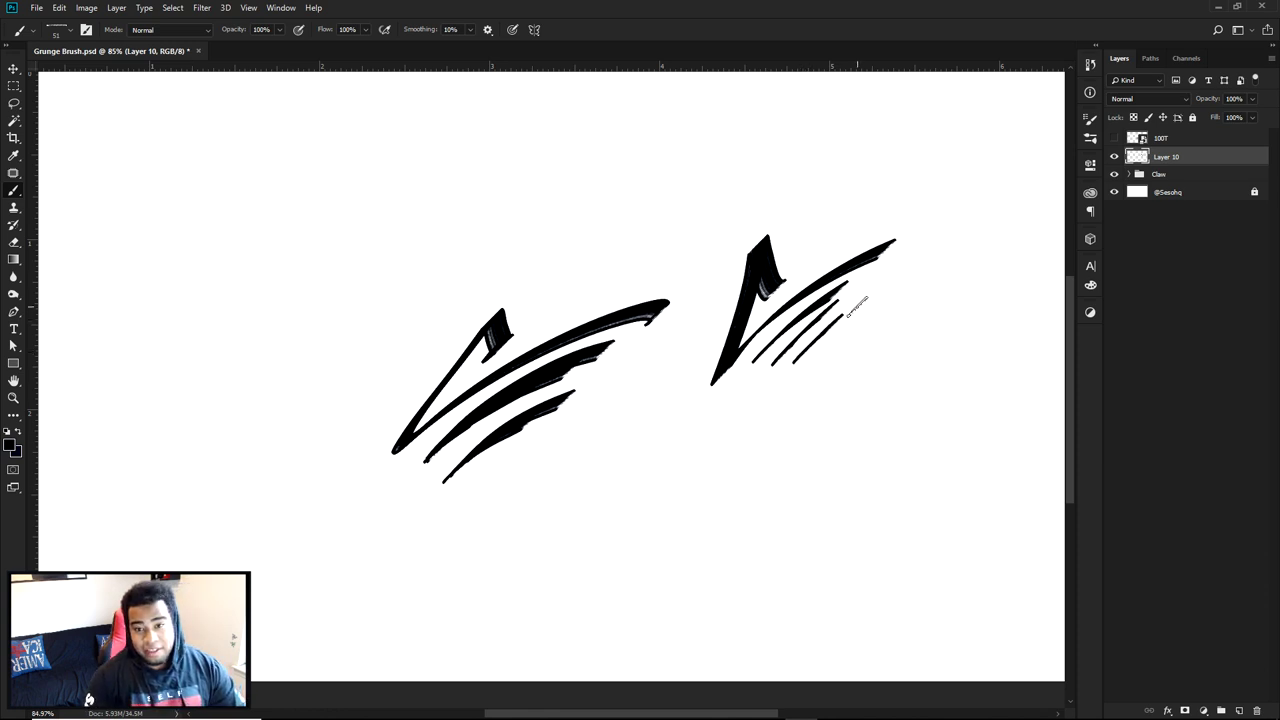
pyautogui.press('v')
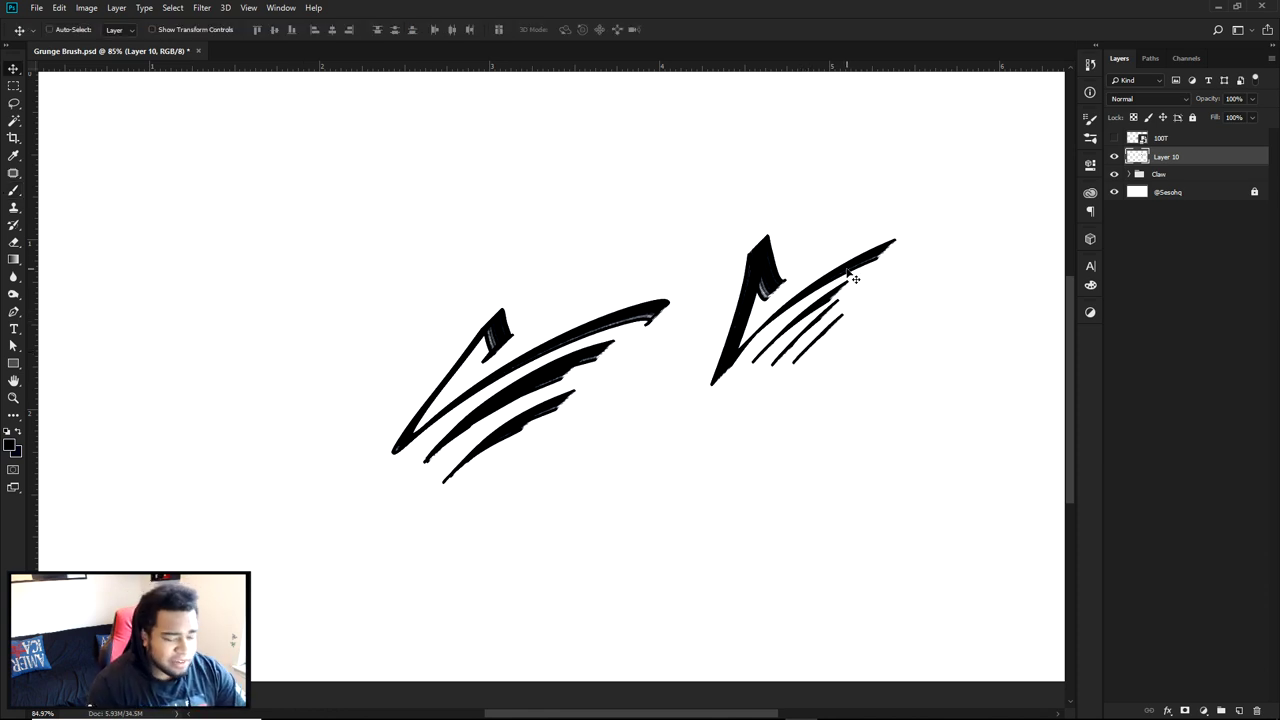
pyautogui.press('Delete')
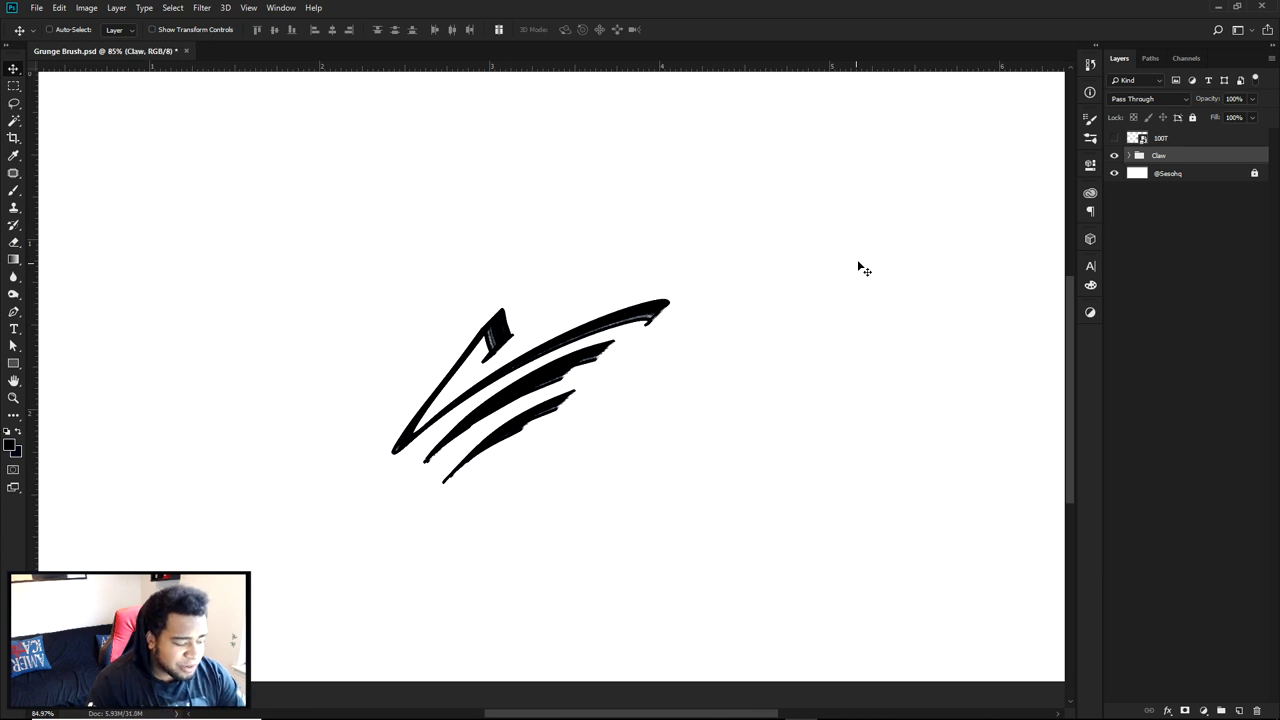
# - Paint a brush-style AB monogram on a new layer above the Claw group, and move it farther right of the claw sketch
pyautogui.press('b')
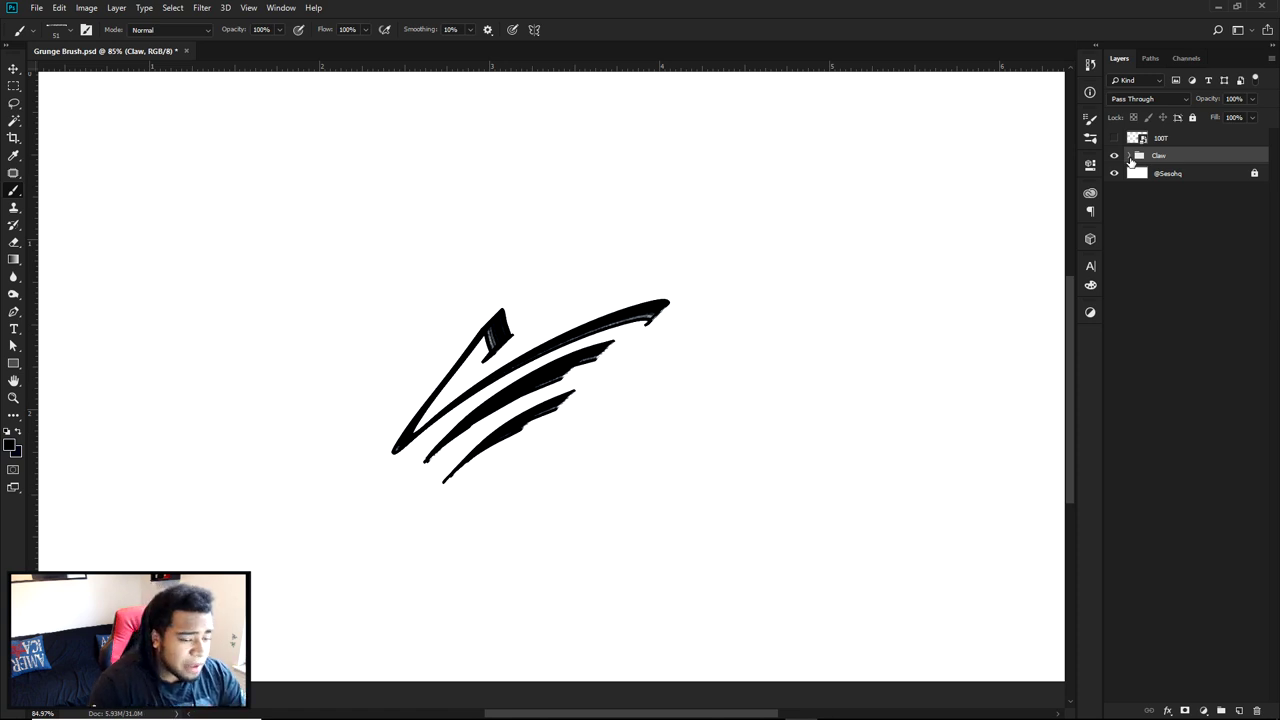
pyautogui.click(1238, 710)
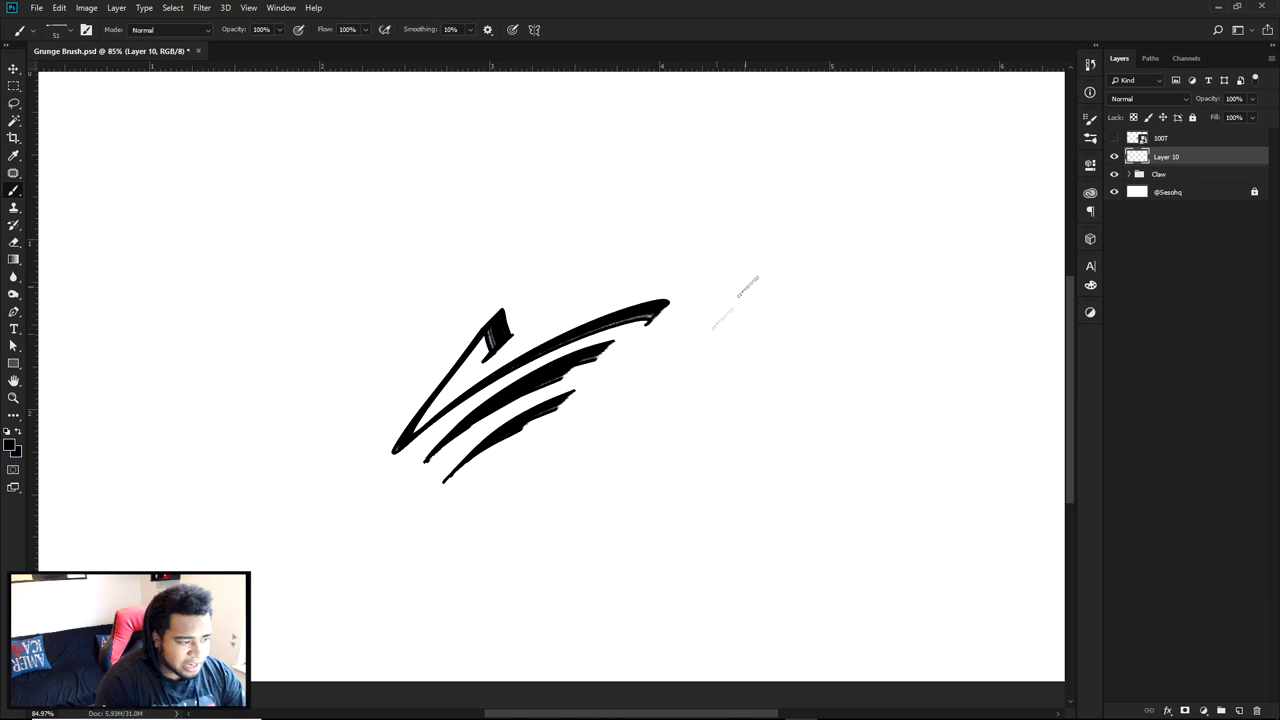
pyautogui.moveTo(731, 371)
pyautogui.mouseDown()
pyautogui.moveTo(778, 236)
pyautogui.moveTo(760, 404)
pyautogui.mouseUp()
pyautogui.moveTo(781, 252)
pyautogui.mouseDown()
pyautogui.moveTo(775, 318)
pyautogui.moveTo(716, 468)
pyautogui.mouseUp()
pyautogui.hotkey('ctrl', 'z')
pyautogui.moveTo(773, 320)
pyautogui.mouseDown()
pyautogui.moveTo(705, 455)
pyautogui.moveTo(760, 395)
pyautogui.mouseUp()
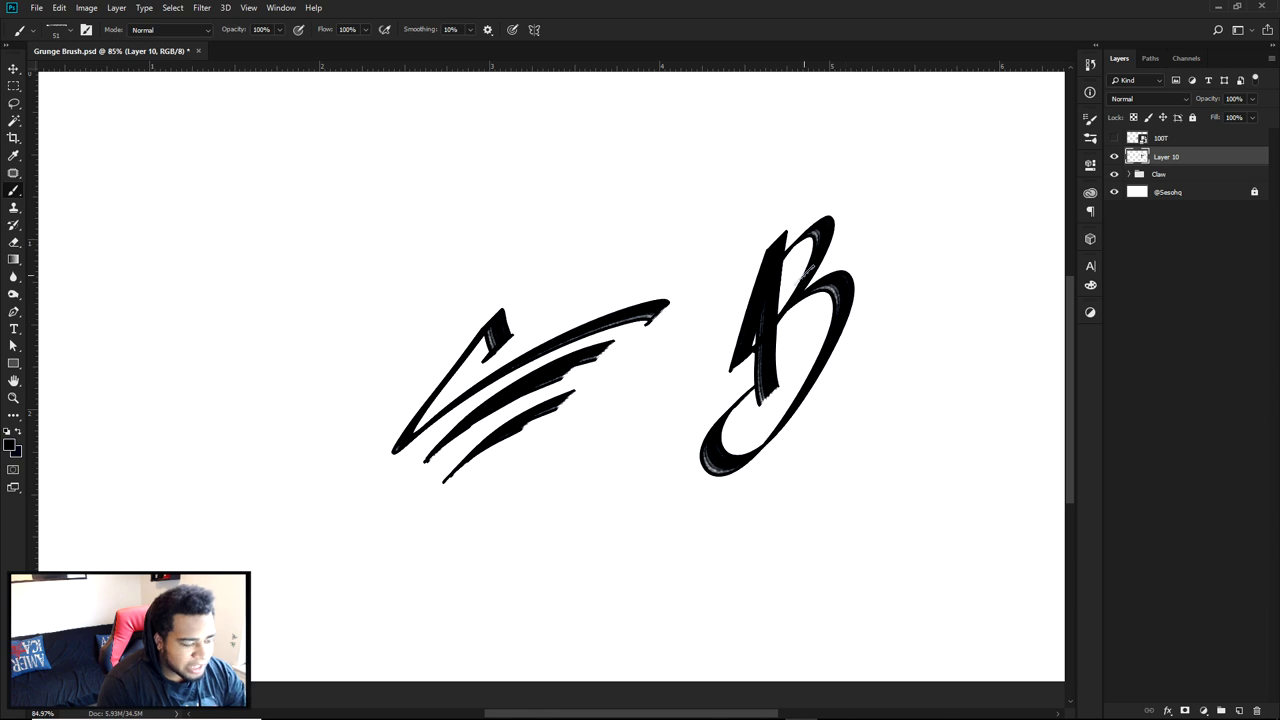
pyautogui.press('v')
pyautogui.moveTo(810, 283); pyautogui.dragTo(905, 283)
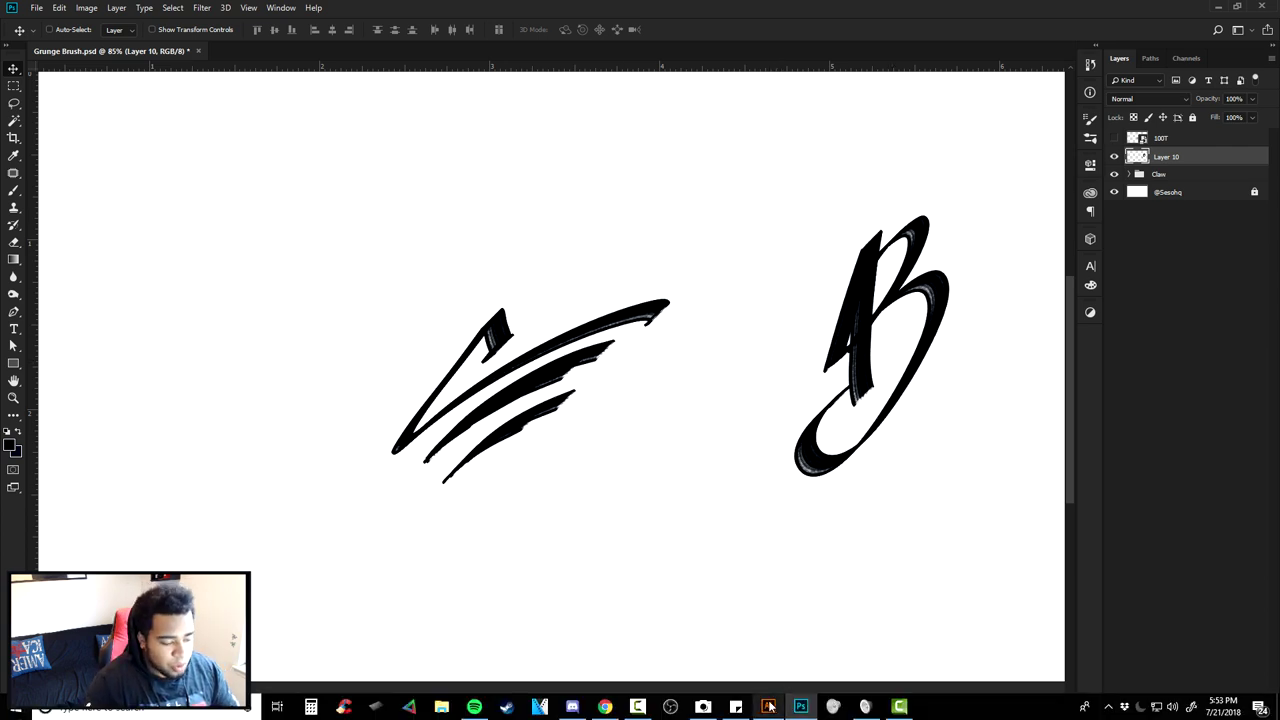
# - Add a new layer and paint a thin crossbar stroke and a short dash above the A of the AB monogram
pyautogui.click(768, 706)
pyautogui.click(800, 706)
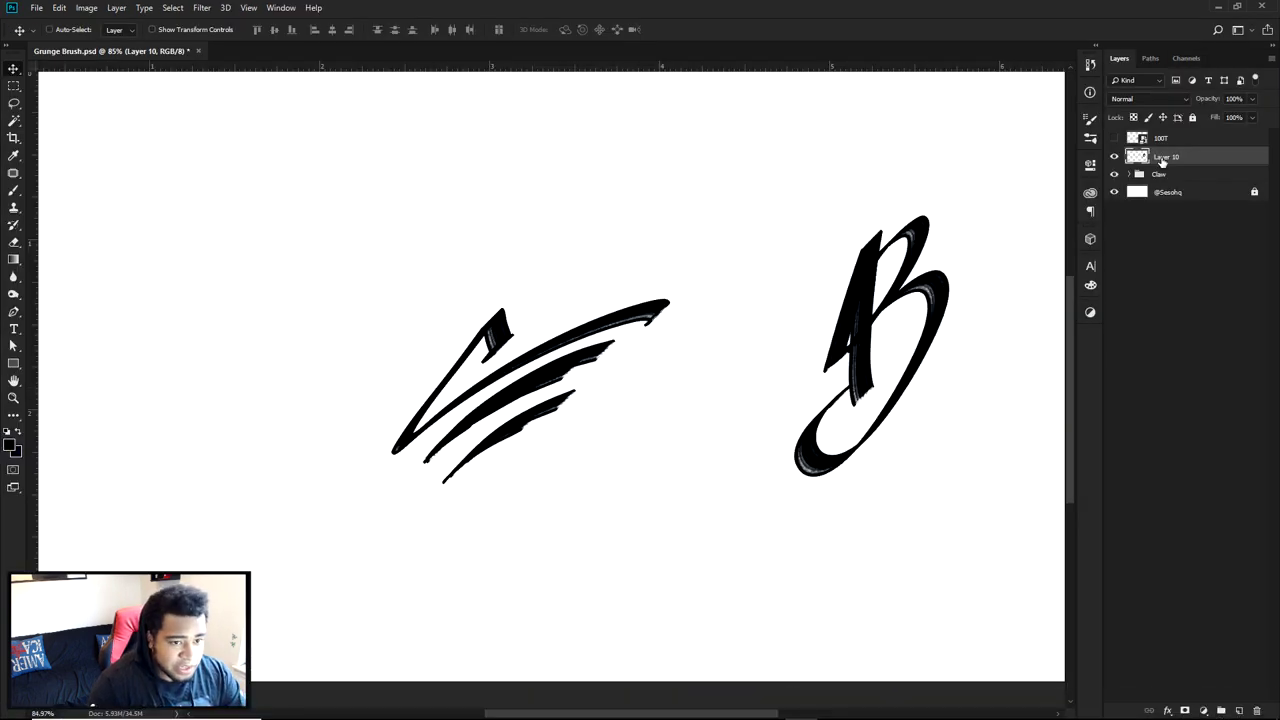
pyautogui.click(1239, 710)
pyautogui.press('b')
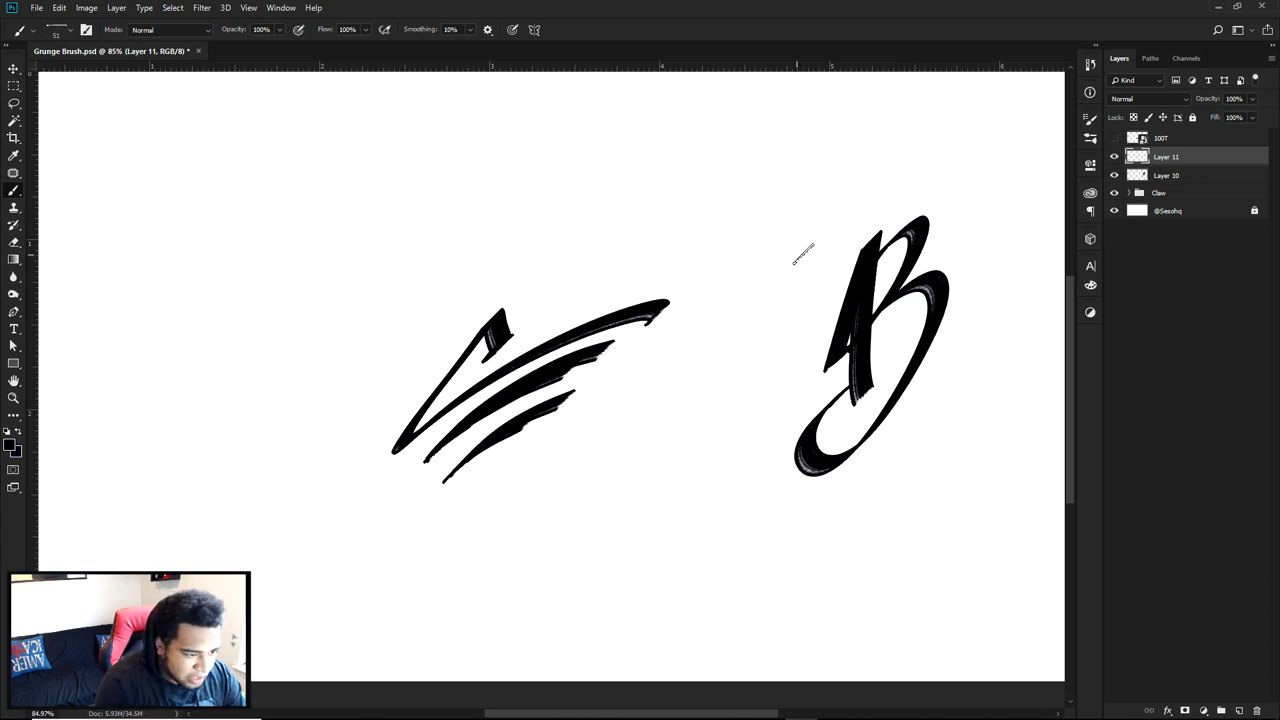
pyautogui.moveTo(836, 362)
pyautogui.mouseDown()
pyautogui.moveTo(879, 383)
pyautogui.moveTo(892, 369)
pyautogui.moveTo(872, 389)
pyautogui.moveTo(898, 360)
pyautogui.mouseUp()
pyautogui.hotkey('ctrl', 'z')
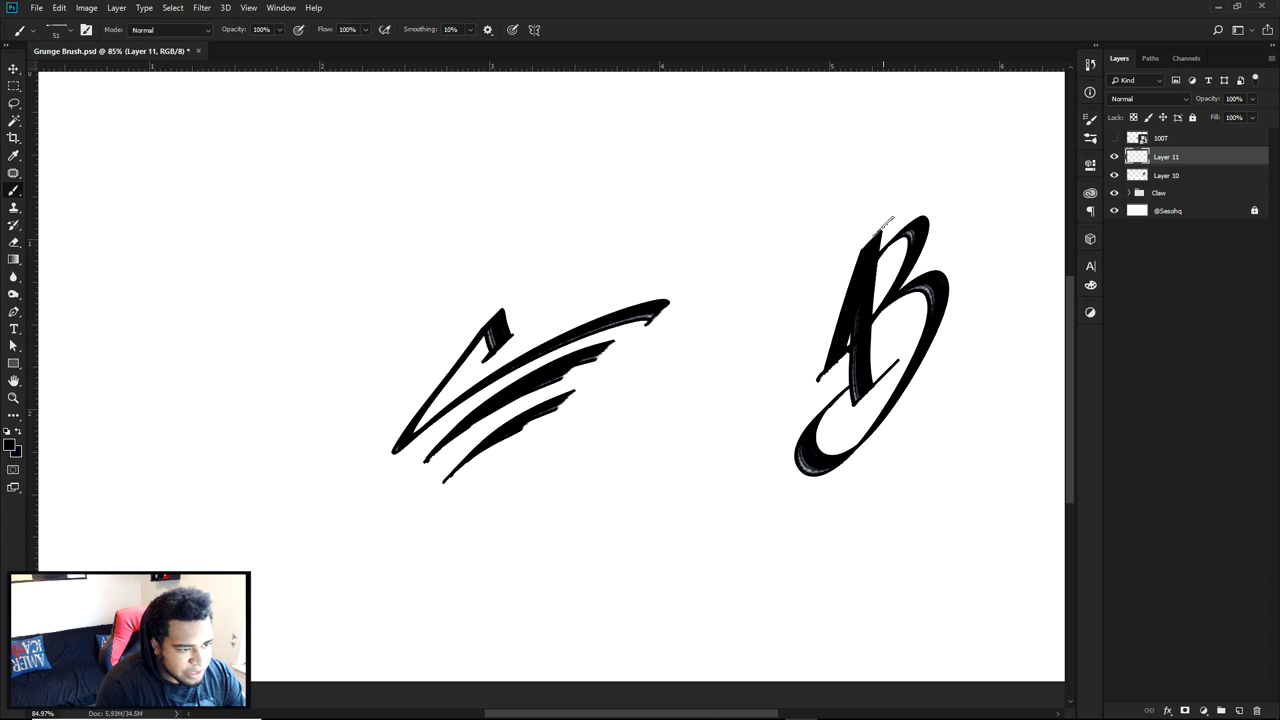
pyautogui.click(860, 224)
pyautogui.press('v')
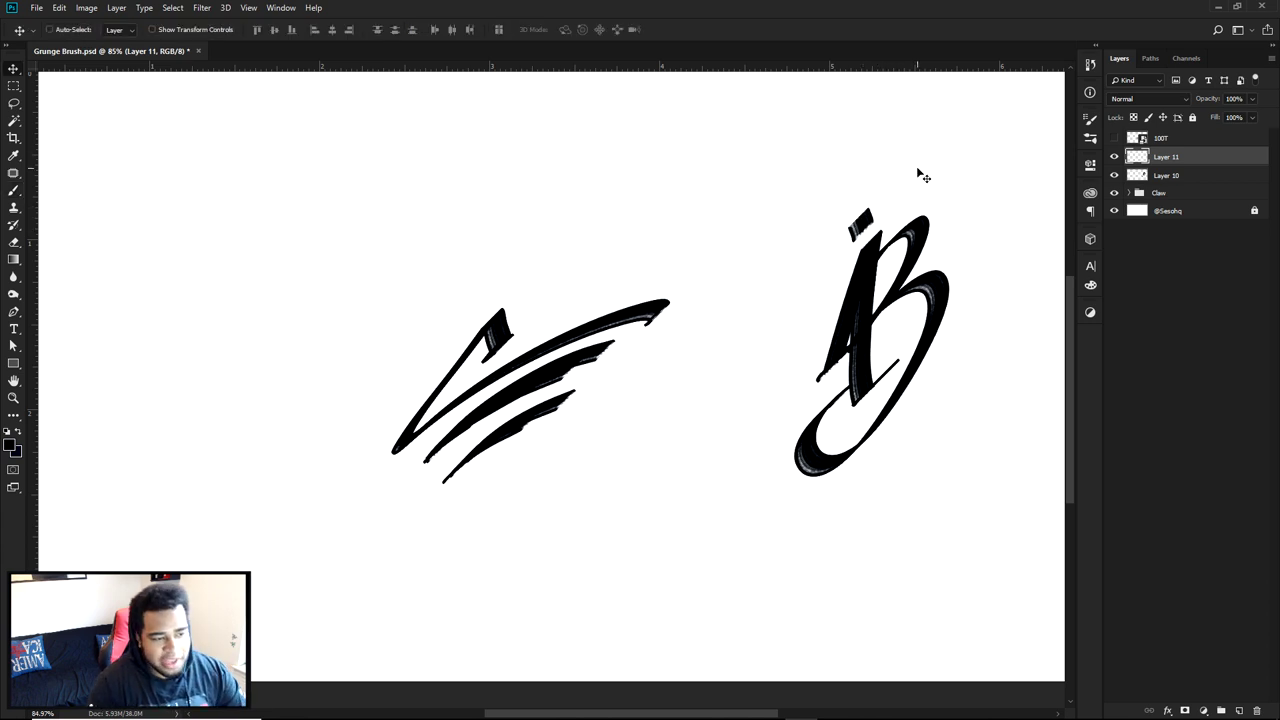
pyautogui.press('b')
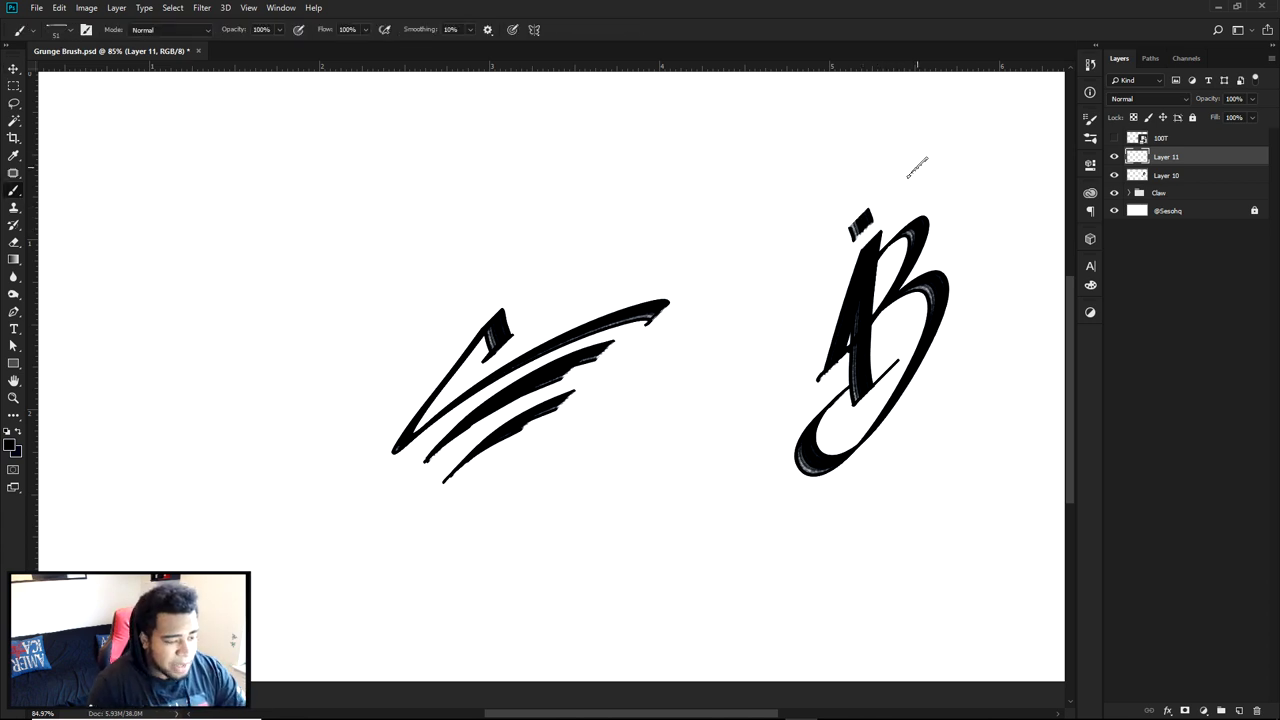
# - Merge the added strokes with the AB monogram layer and hide the merged layer
pyautogui.keyDown('ctrl'); pyautogui.click(1172, 178); pyautogui.keyUp('ctrl')
pyautogui.hotkey('ctrl', 'e')
pyautogui.moveTo(1172, 178); pyautogui.dragTo(1166, 176)
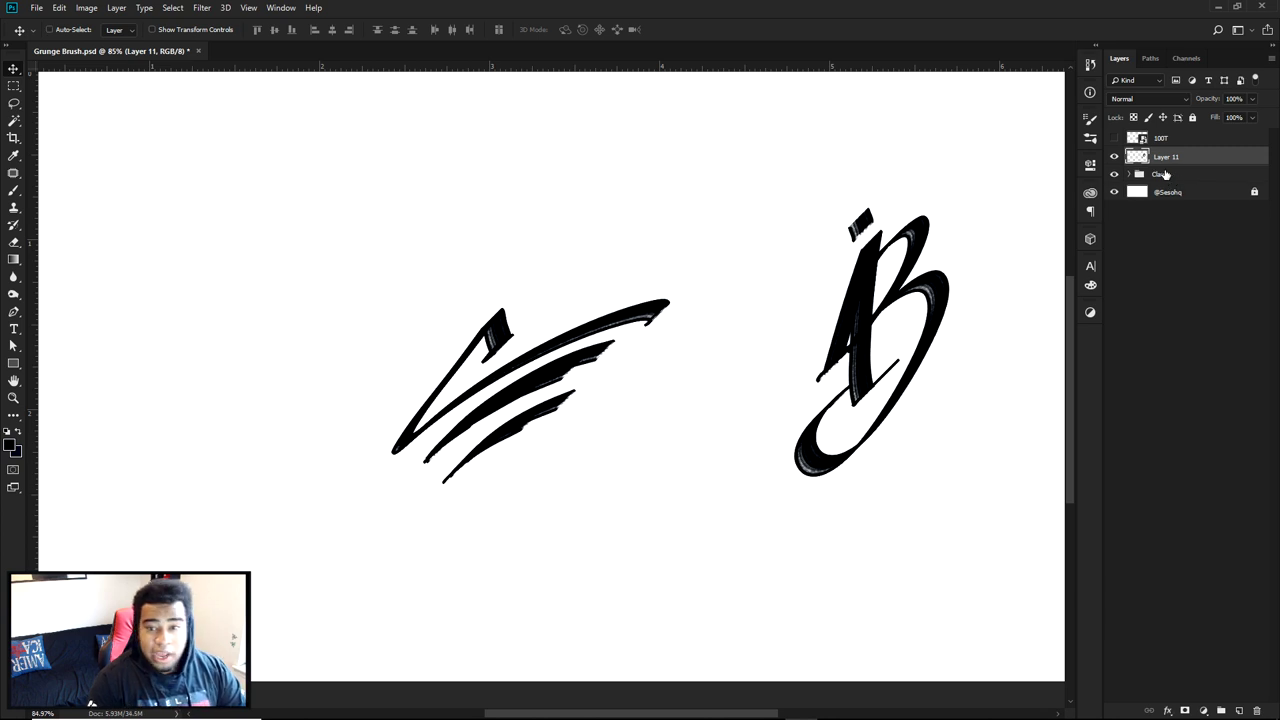
pyautogui.click(1114, 157)
pyautogui.click(1115, 176)
pyautogui.click(1115, 176)
# - Duplicate the Claw group, merge the copy into a single layer, and hide the original group
pyautogui.click(1162, 178)
pyautogui.hotkey('ctrl', 'j')
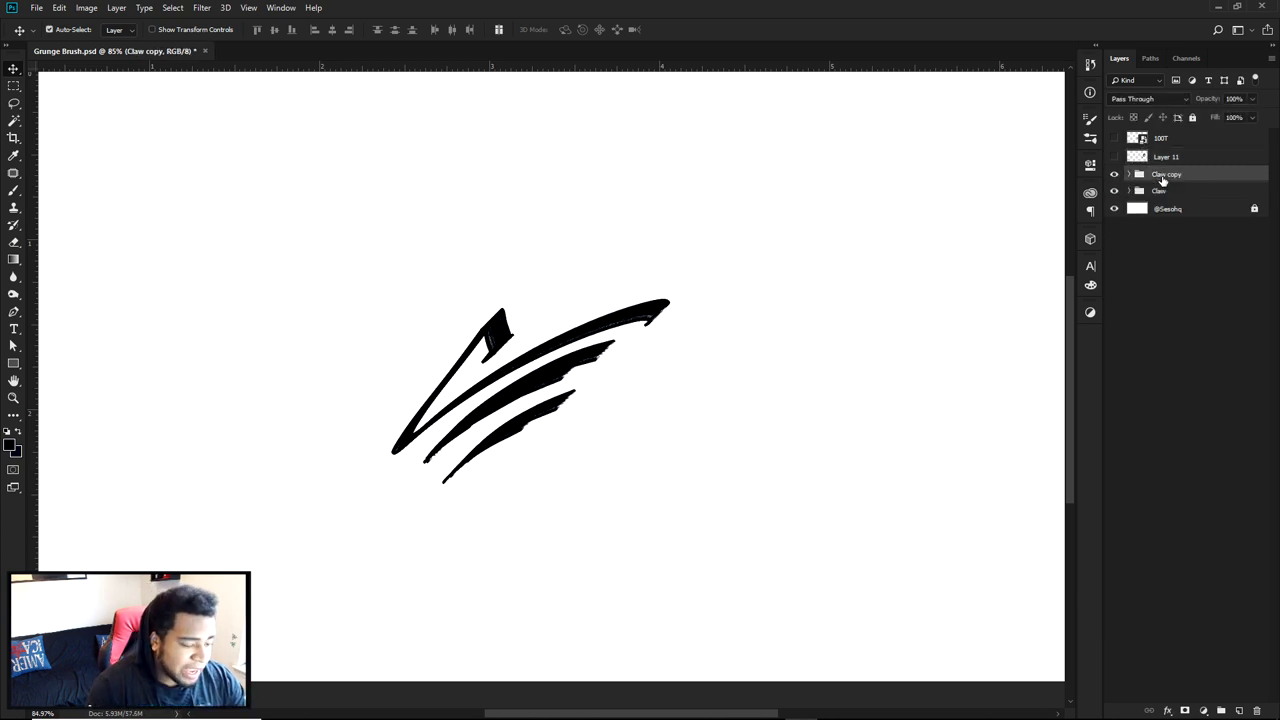
pyautogui.hotkey('ctrl', 'e')
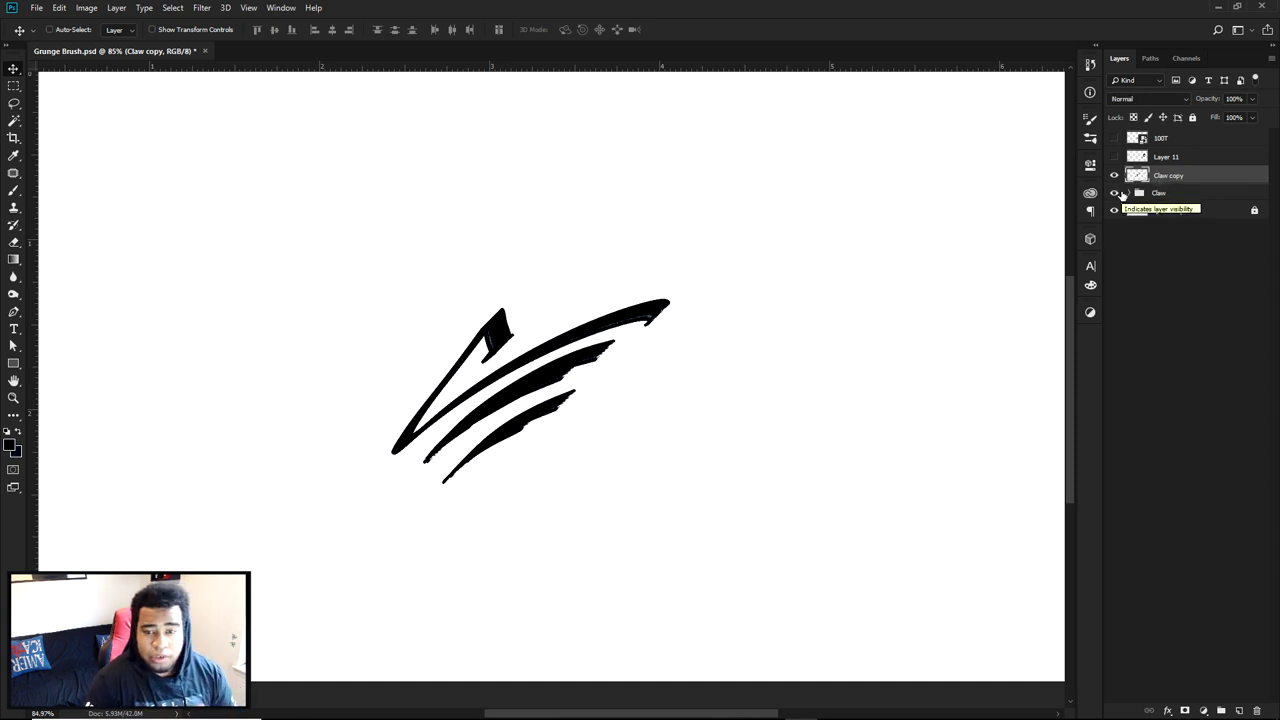
pyautogui.click(1116, 193)
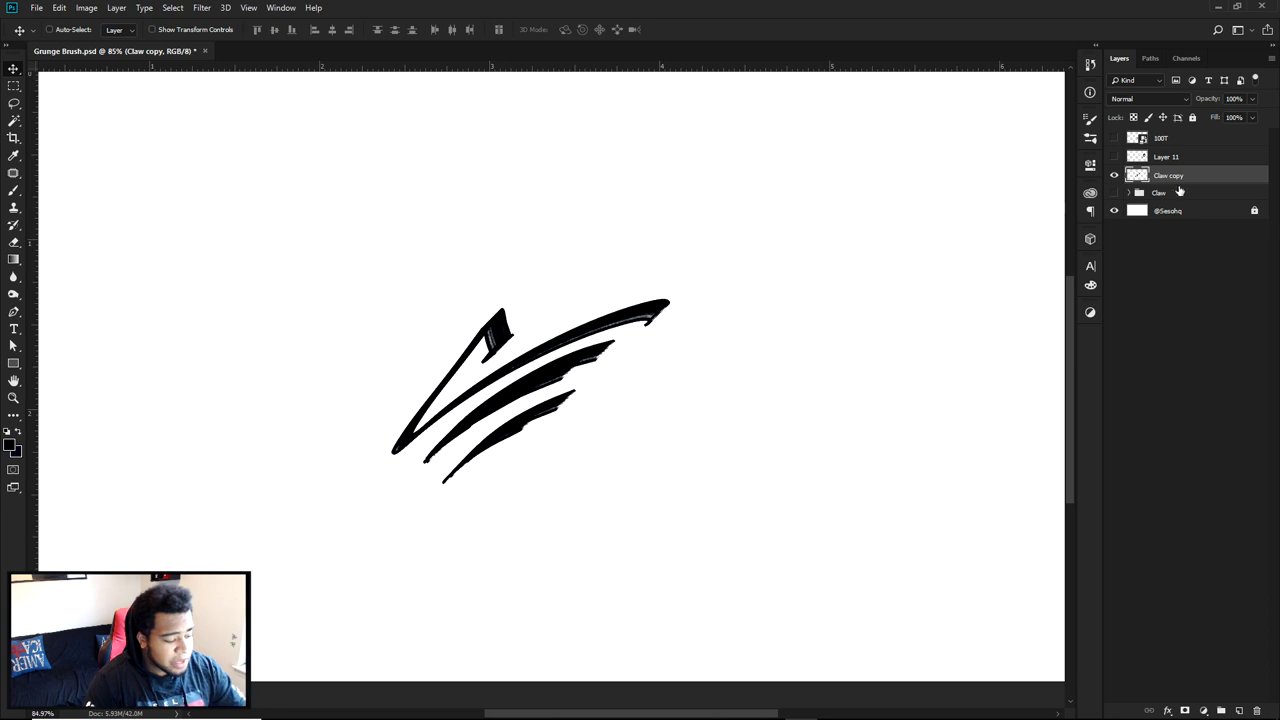
# - Bring the merged claw sketch into the open Illustrator document, and hide the Claw Esports and Claw Example layers
pyautogui.moveTo(614, 342)
pyautogui.mouseDown()
pyautogui.moveTo(607, 300)
pyautogui.moveTo(644, 320)
pyautogui.moveTo(811, 631)
pyautogui.moveTo(790, 714)
pyautogui.moveTo(768, 712)
pyautogui.moveTo(680, 365)
pyautogui.mouseUp()
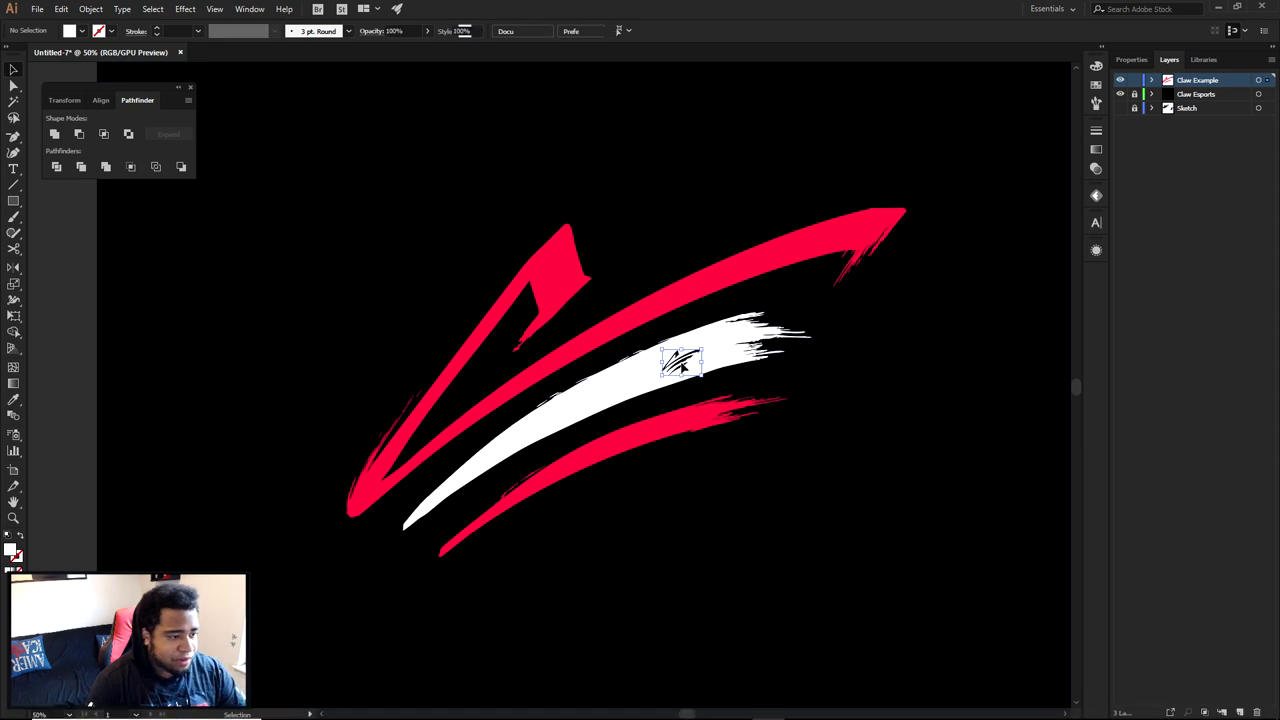
pyautogui.click(1120, 94)
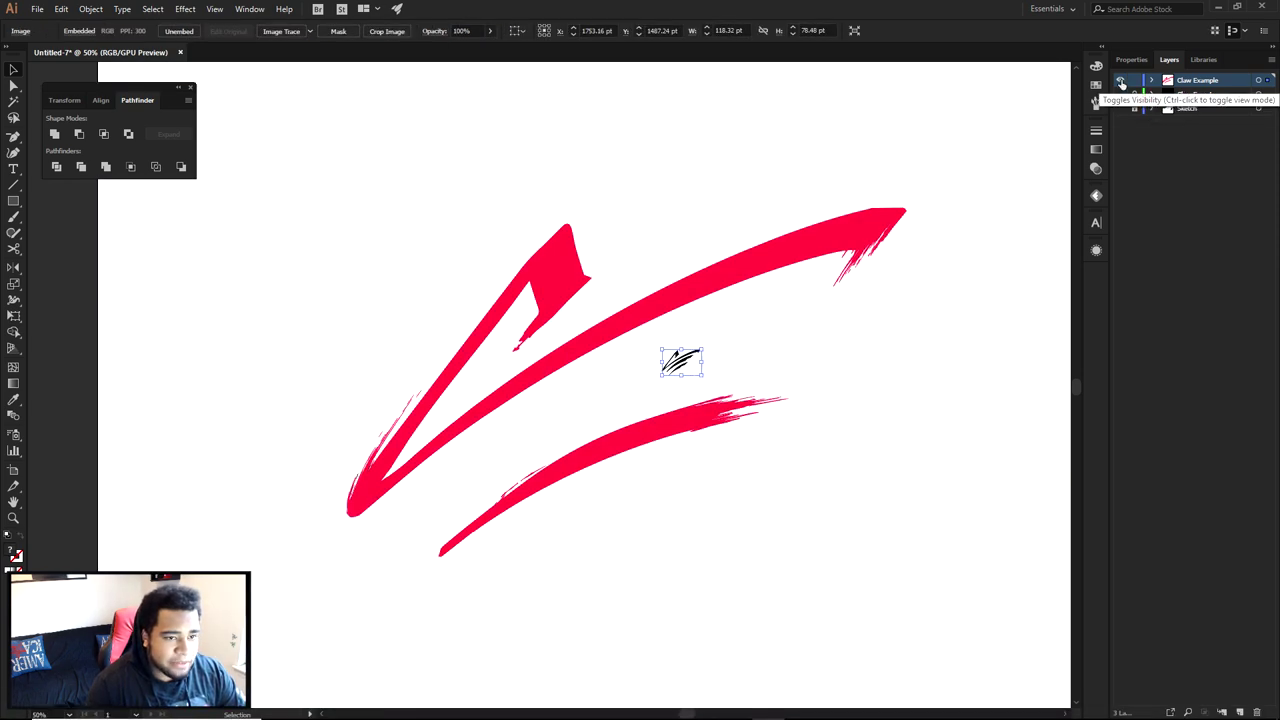
pyautogui.click(1120, 80)
pyautogui.press('a')
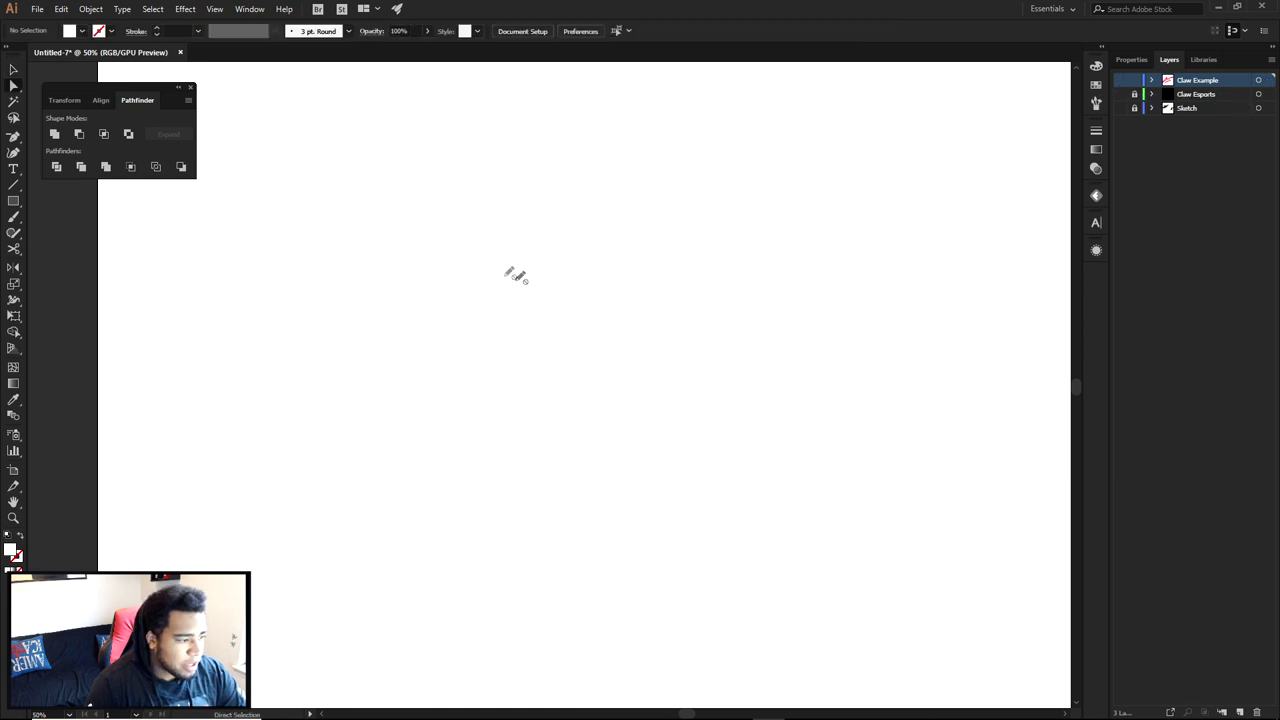
# - Create a new layer above Claw Example and move the imported claw image from Claw Example into it
pyautogui.click(1151, 94)
pyautogui.click(1152, 80)
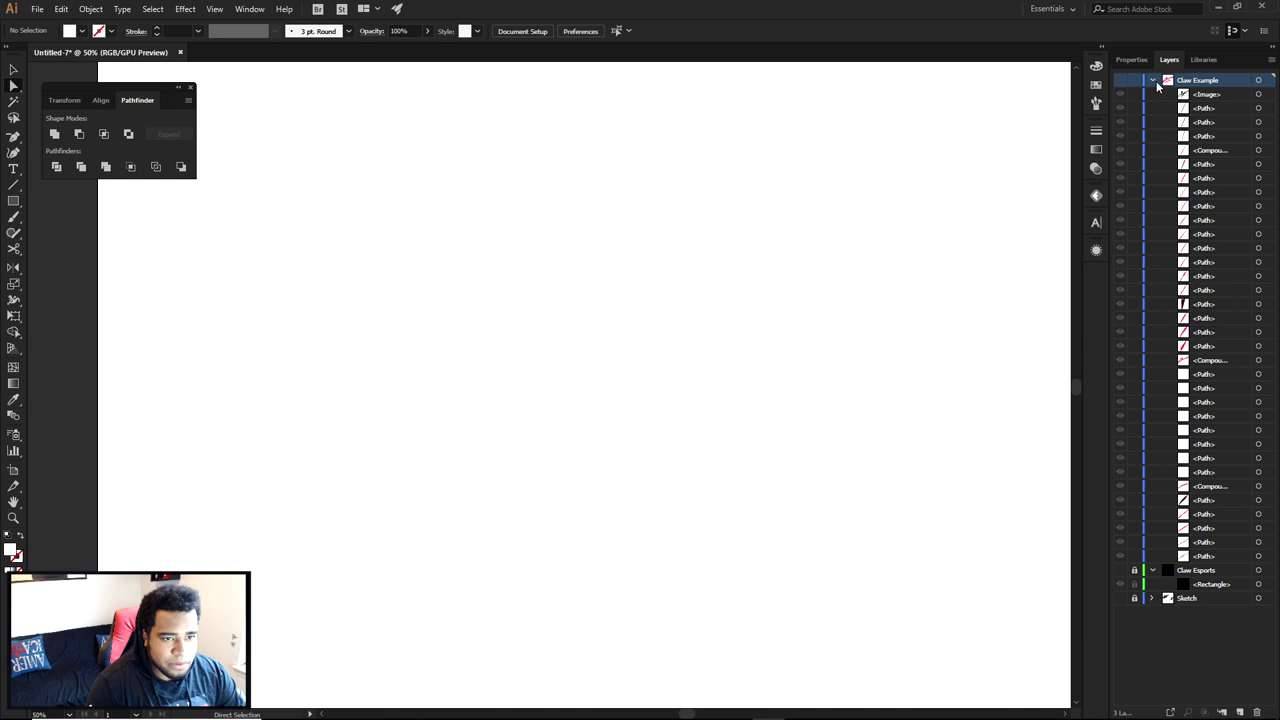
pyautogui.click(1238, 711)
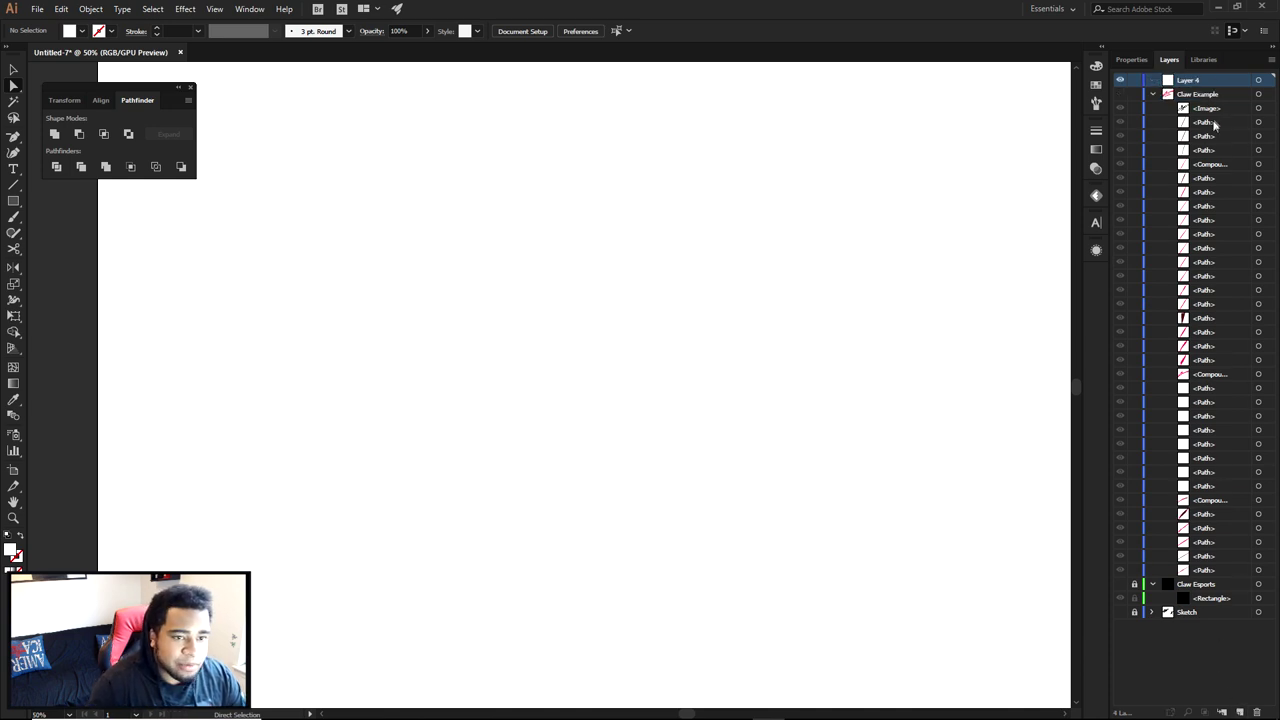
pyautogui.click(767, 384)
pyautogui.click(1167, 93)
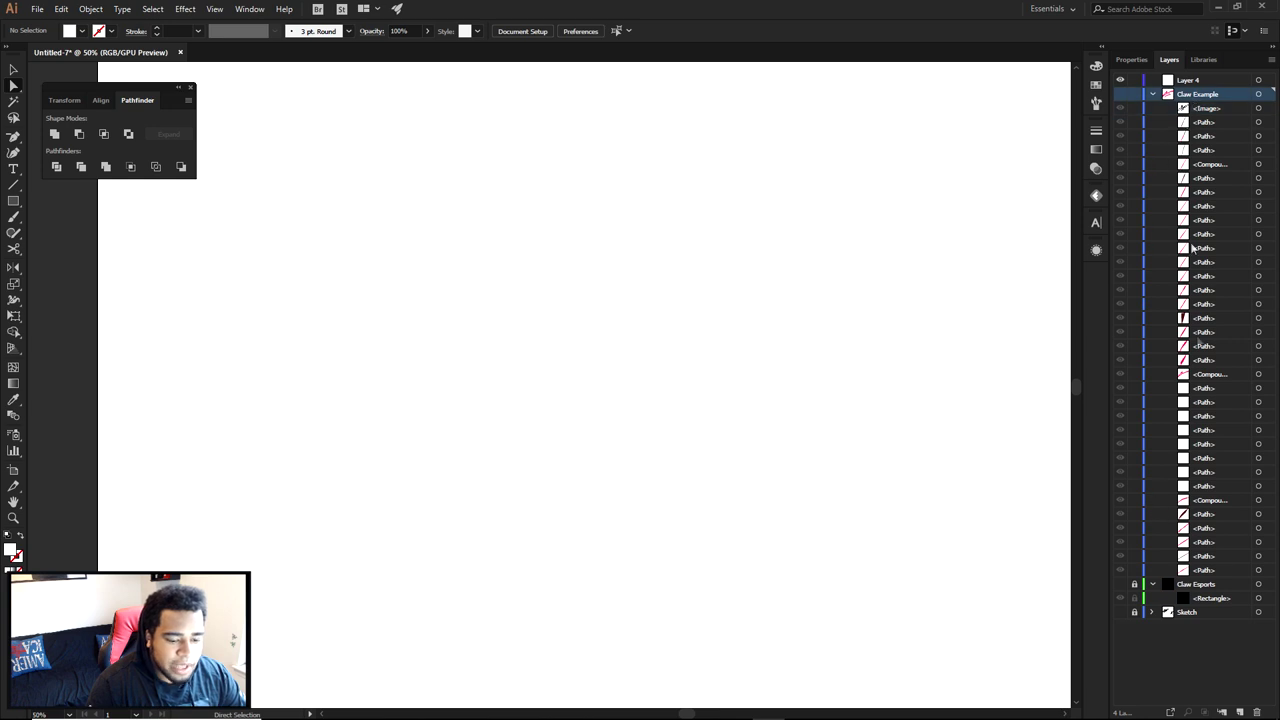
pyautogui.click(1153, 93)
pyautogui.click(1120, 93)
pyautogui.click(1153, 93)
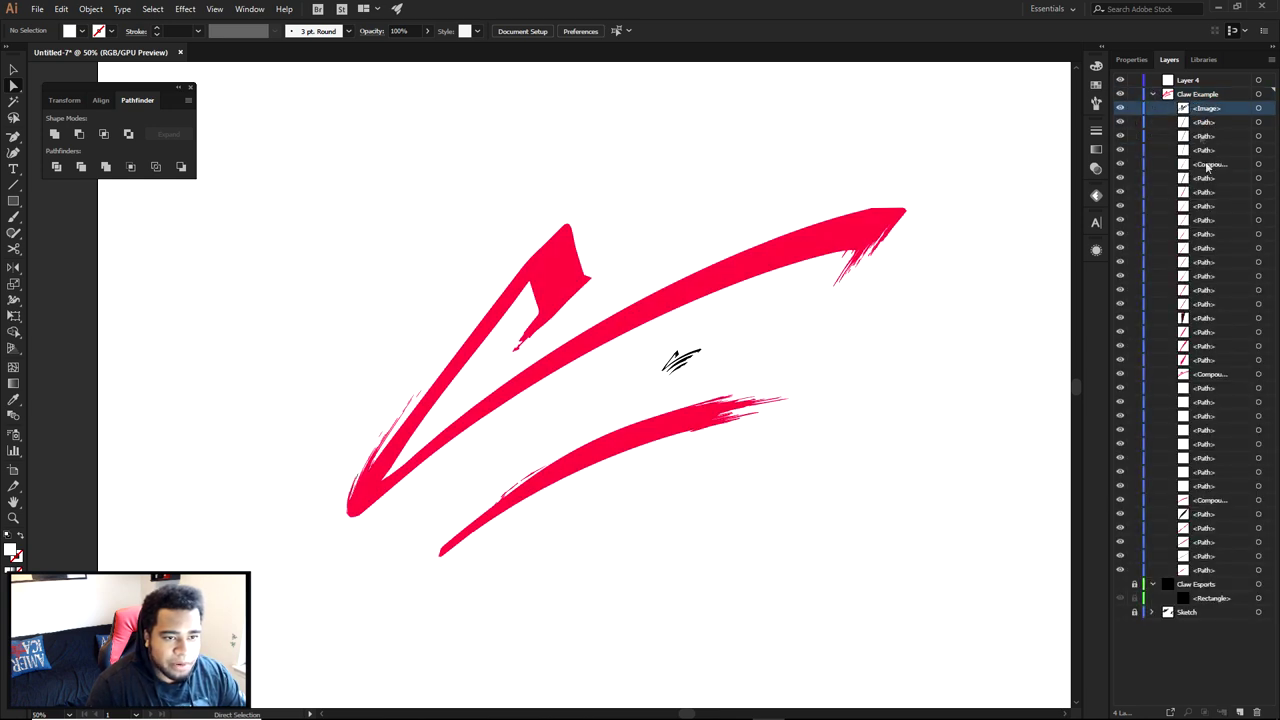
pyautogui.moveTo(1220, 112); pyautogui.dragTo(1190, 80)
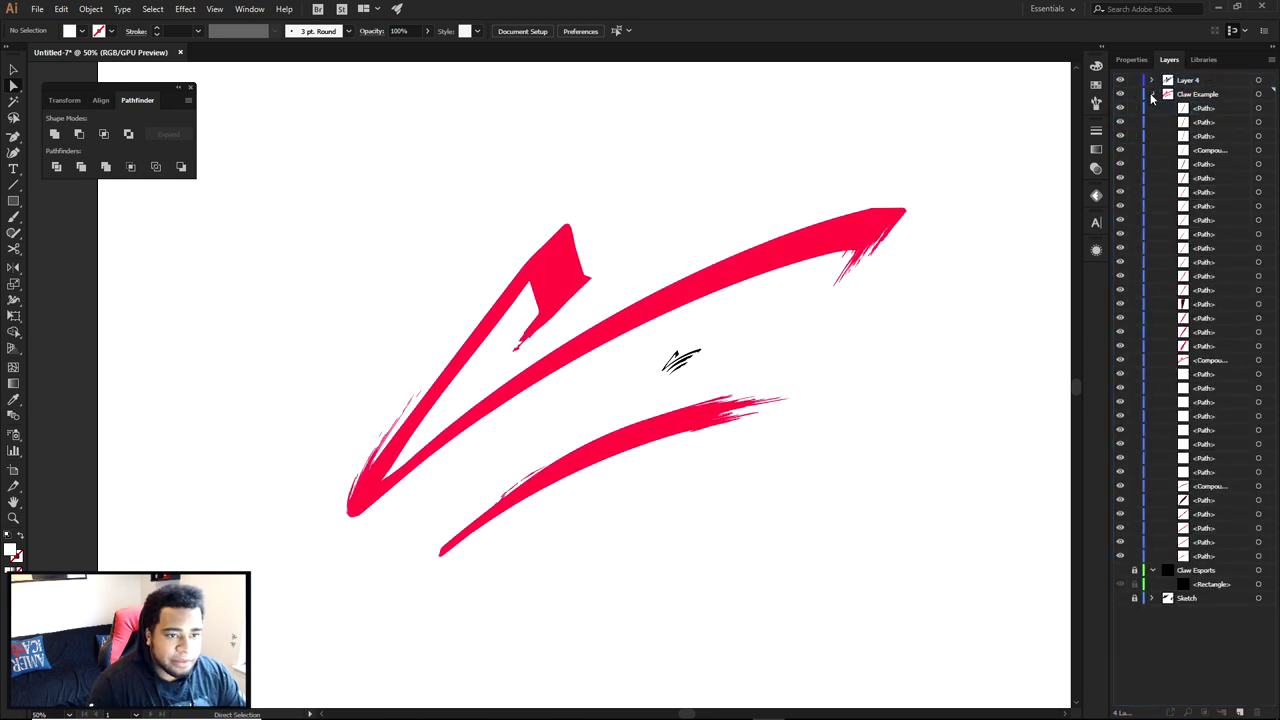
# - Hide and lock the Claw Example layer, and make the layer holding the claw image active
pyautogui.click(1151, 94)
pyautogui.click(1120, 94)
pyautogui.click(1134, 94)
pyautogui.click(1186, 81)
# - Enlarge the claw image to about 1285 by 852 pt and move it to about X 1646 pt, Y 1591 pt
pyautogui.click(681, 362)
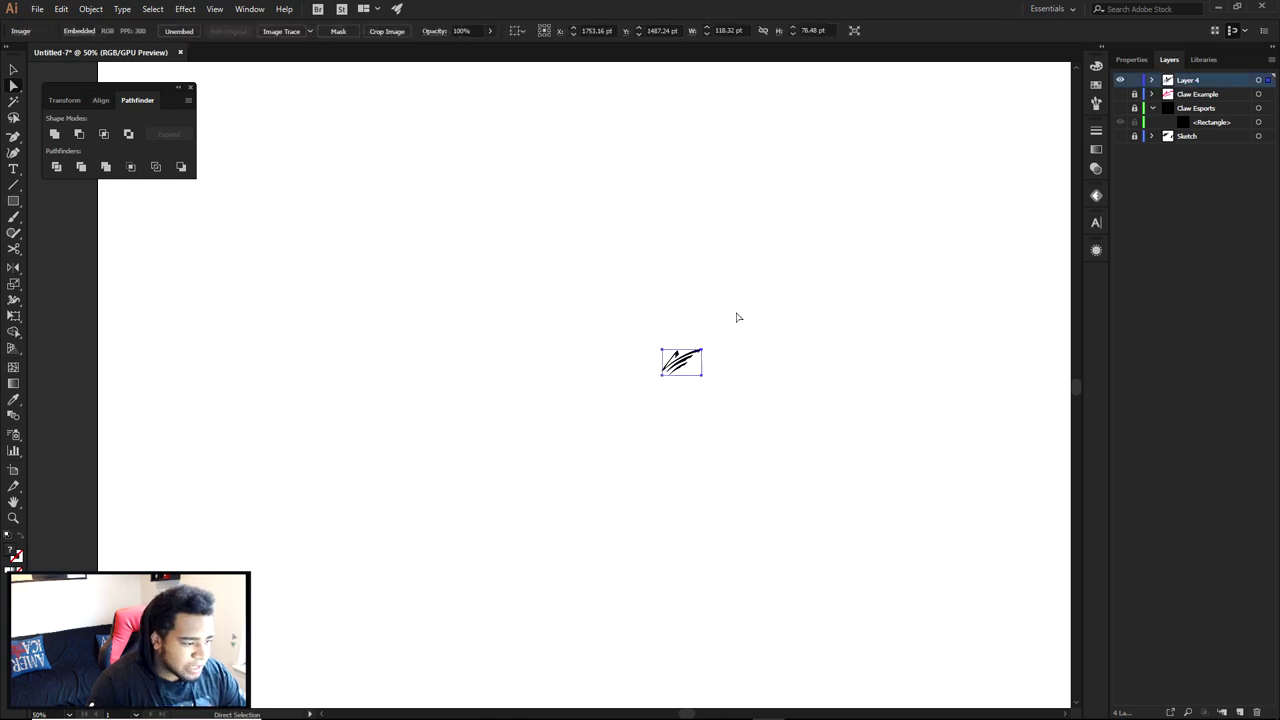
pyautogui.moveTo(704, 348)
pyautogui.mouseDown()
pyautogui.moveTo(880, 226)
pyautogui.moveTo(863, 283)
pyautogui.moveTo(895, 250)
pyautogui.mouseUp()
pyautogui.click(939, 246)
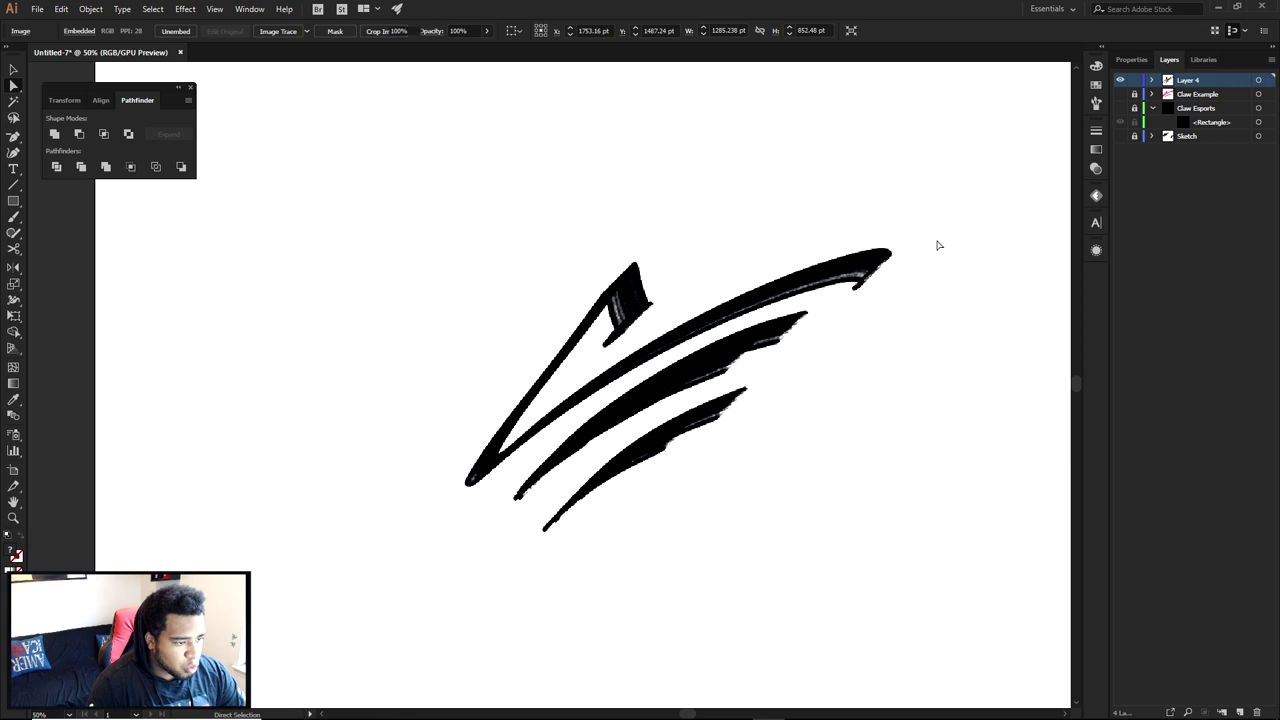
pyautogui.scroll(-2, 932, 263)
pyautogui.moveTo(961, 346); pyautogui.dragTo(884, 377)
pyautogui.click(750, 354)
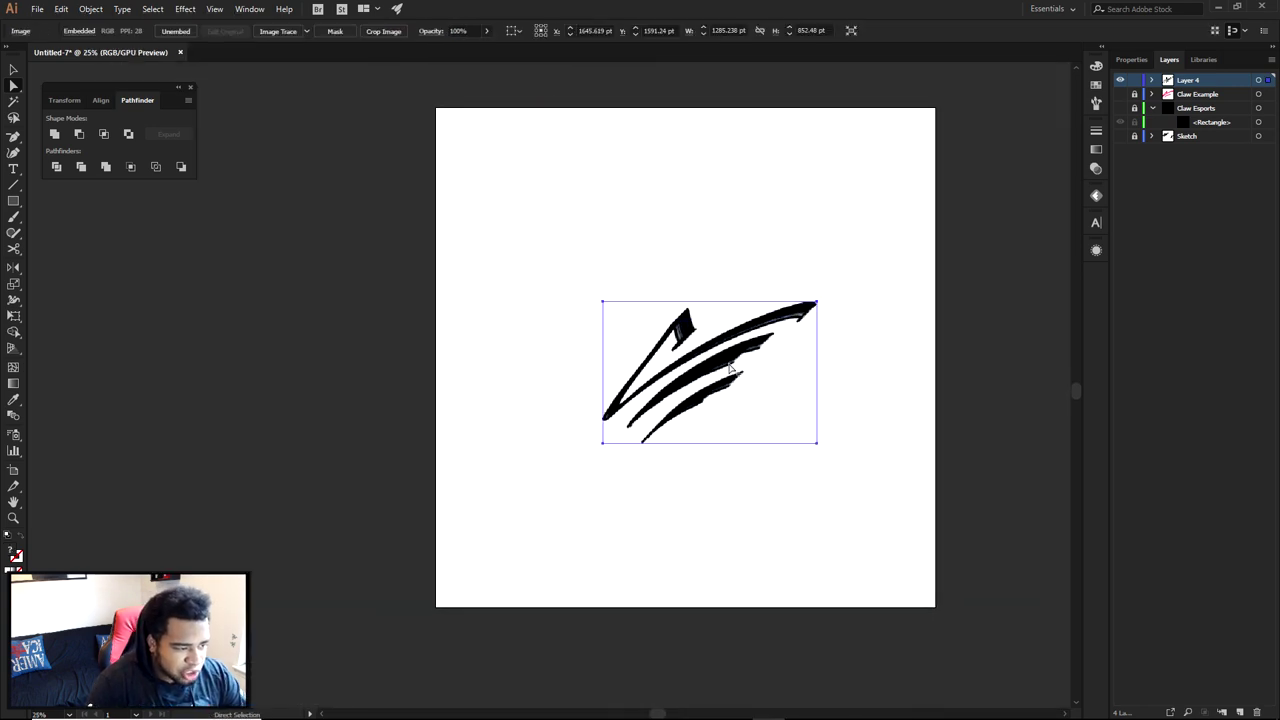
pyautogui.scroll(2, 766, 374)
pyautogui.scroll(-1, 772, 374)
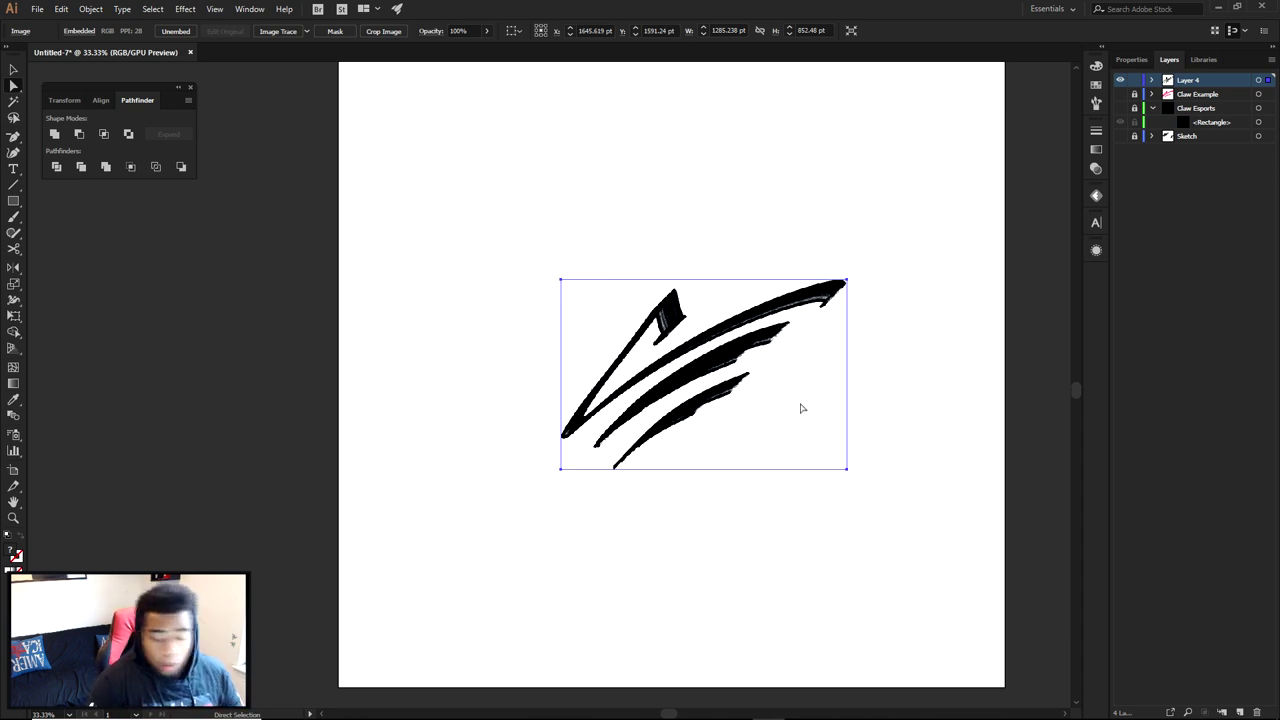
pyautogui.click(883, 392)
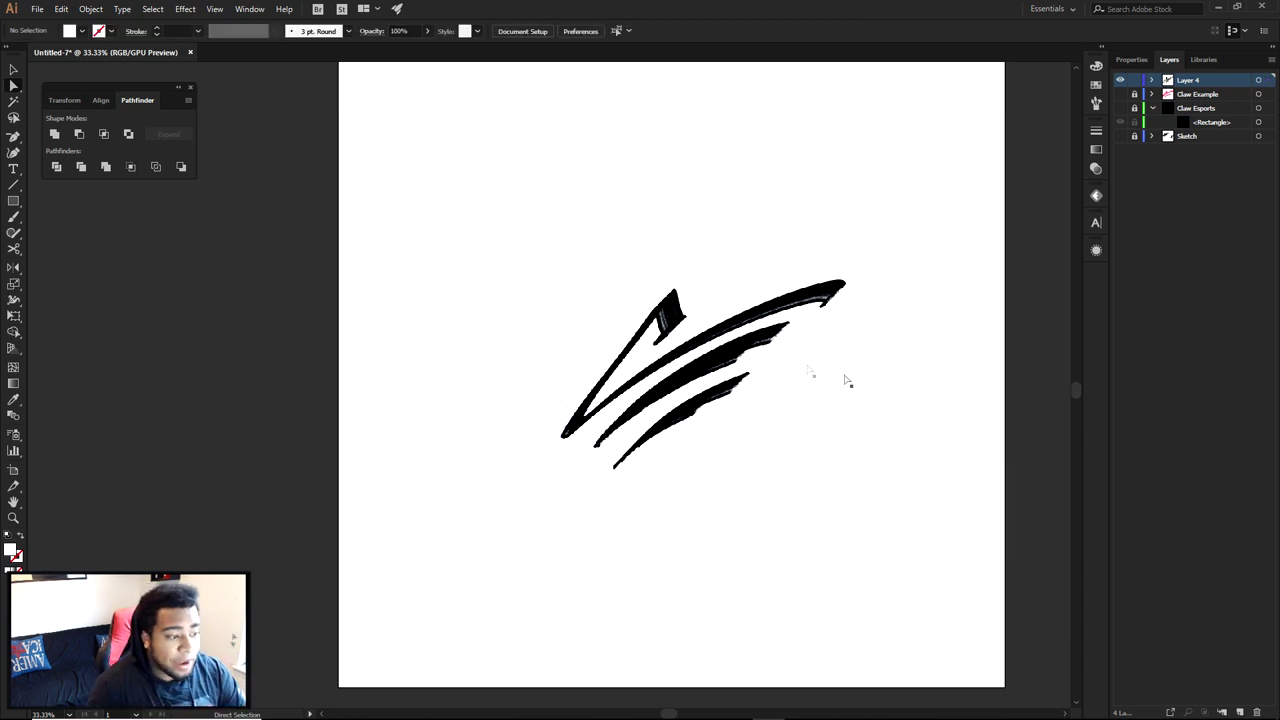
# - Convert the claw image into vector shapes using Image Trace with Make and Expand, and deselect the result
pyautogui.scroll(2, 720, 338)
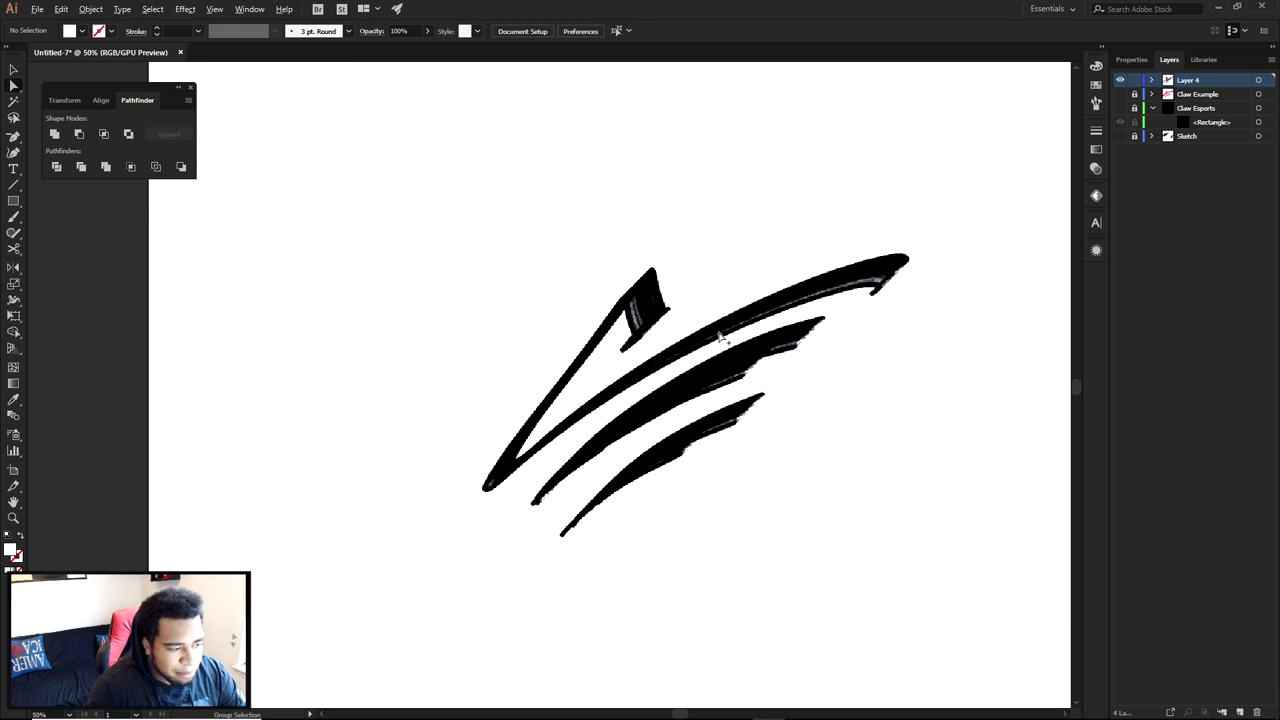
pyautogui.scroll(-2, 720, 338)
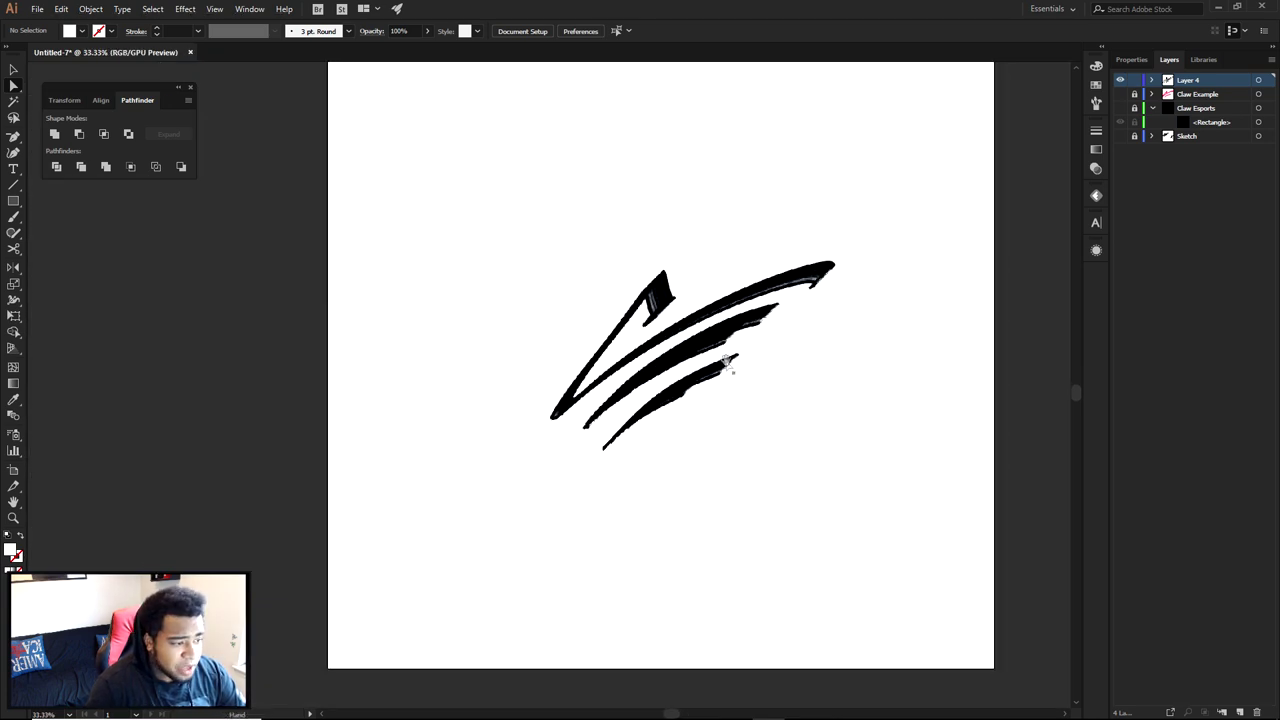
pyautogui.click(680, 355)
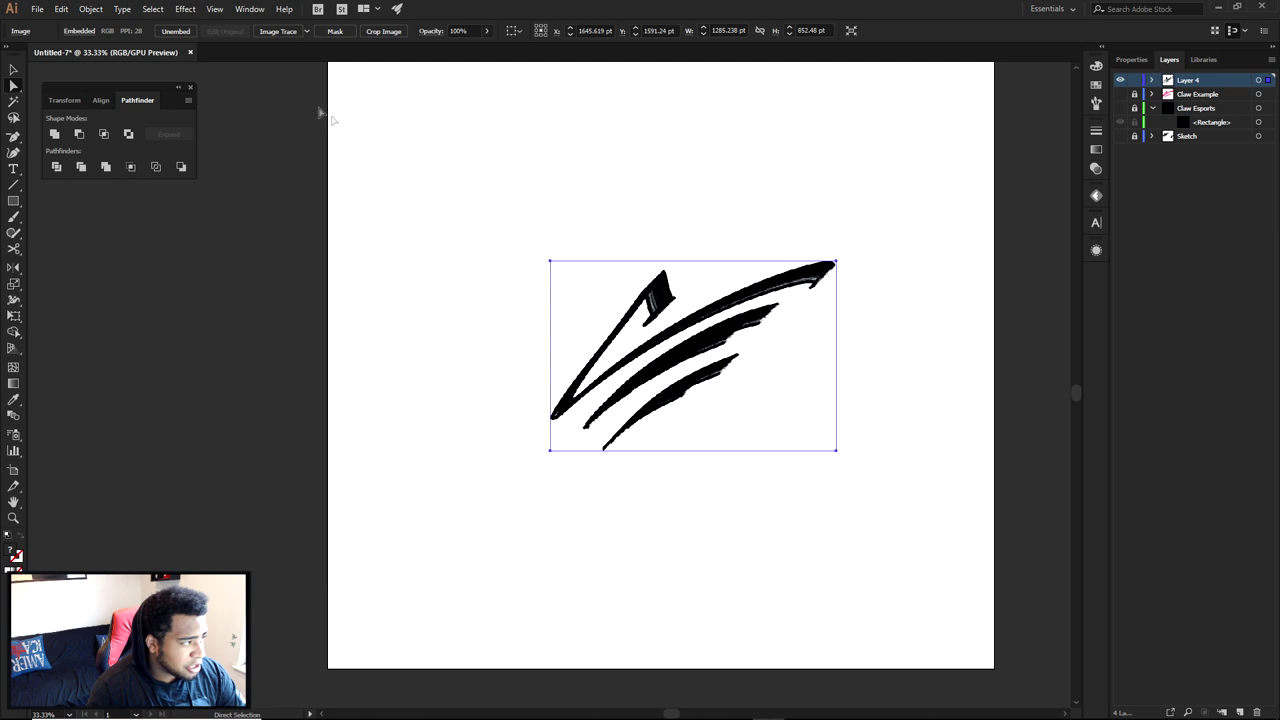
pyautogui.click(92, 9)
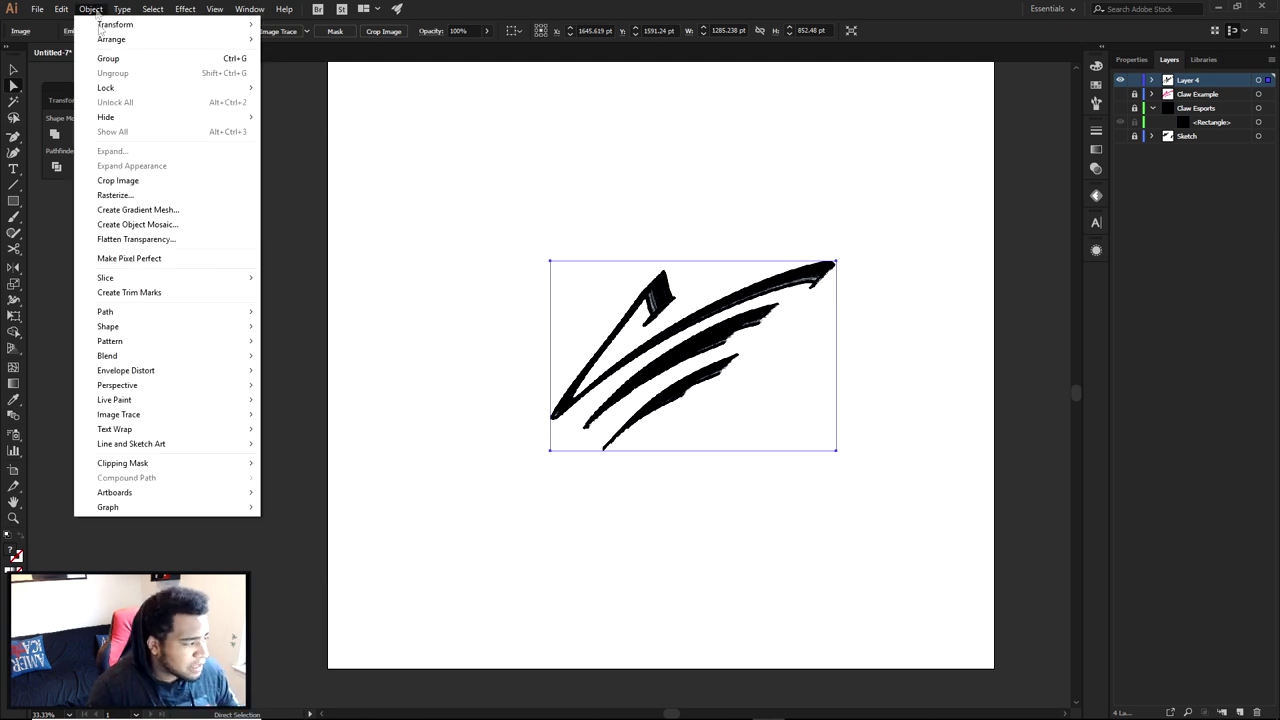
pyautogui.moveTo(150, 420)
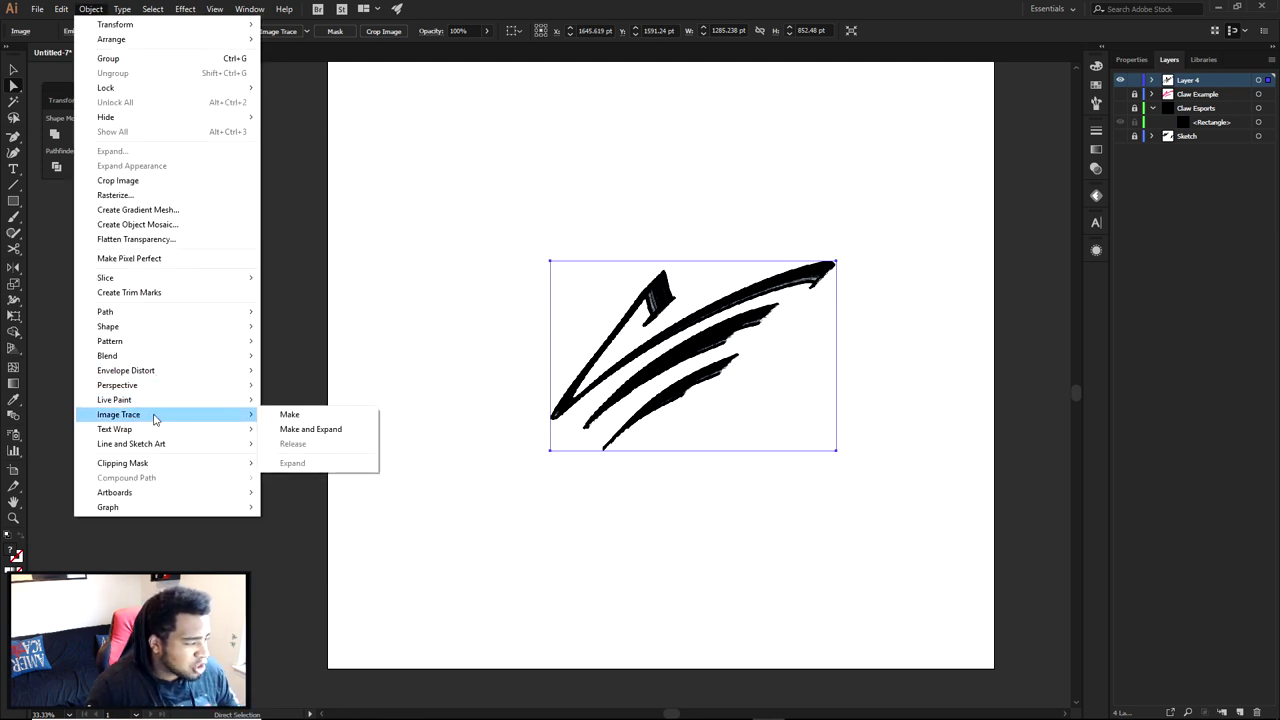
pyautogui.click(318, 429)
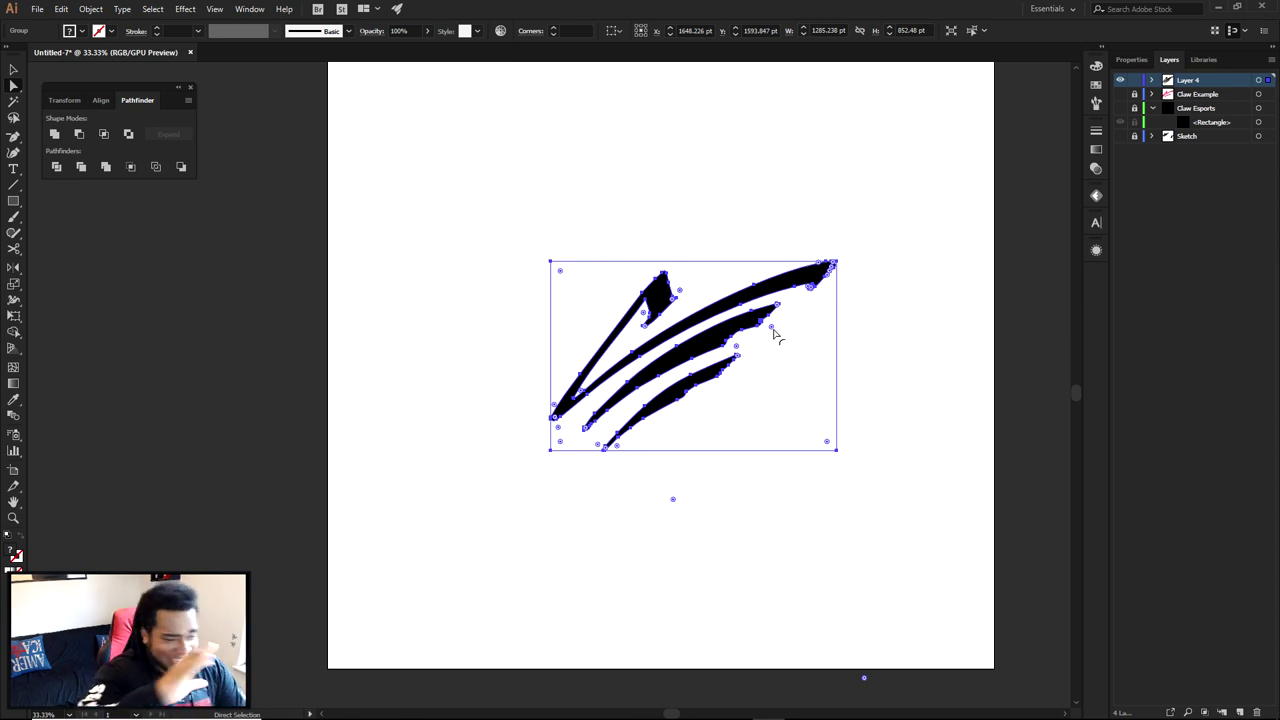
pyautogui.click(735, 197)
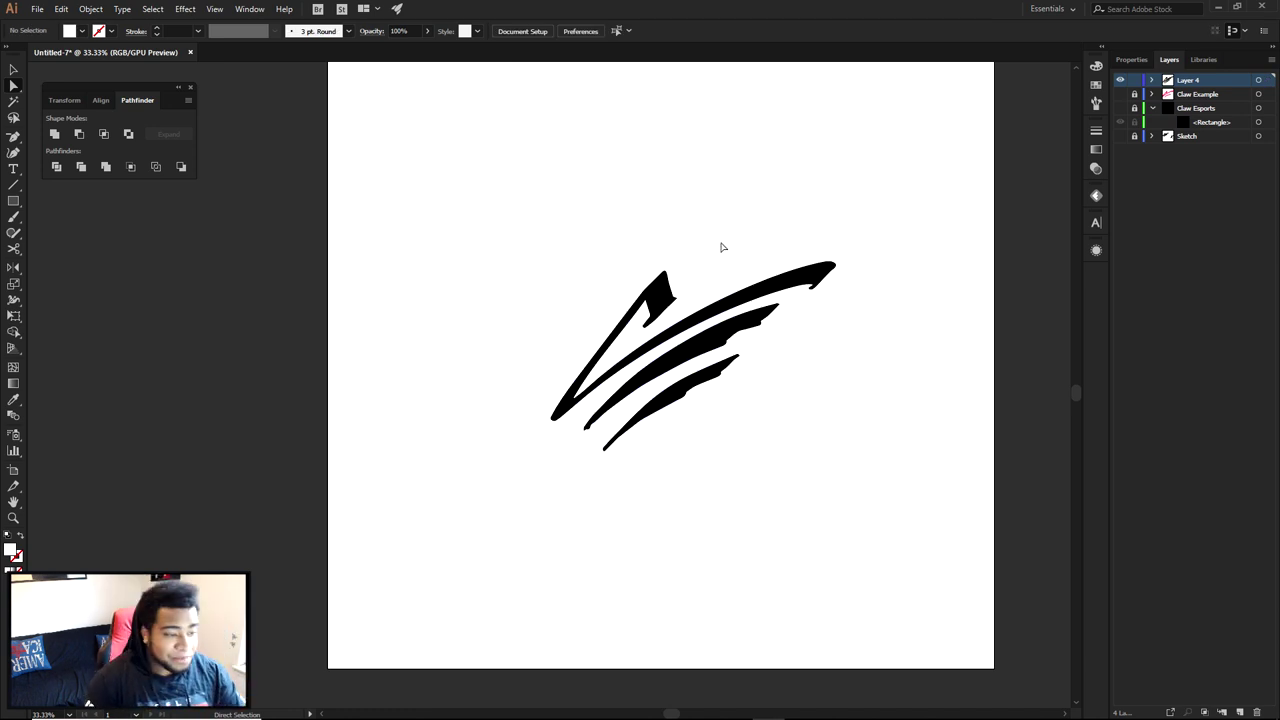
# - Inspect the traced claw's edges and the white background shapes surrounding its strokes
pyautogui.scroll(2, 726, 329)
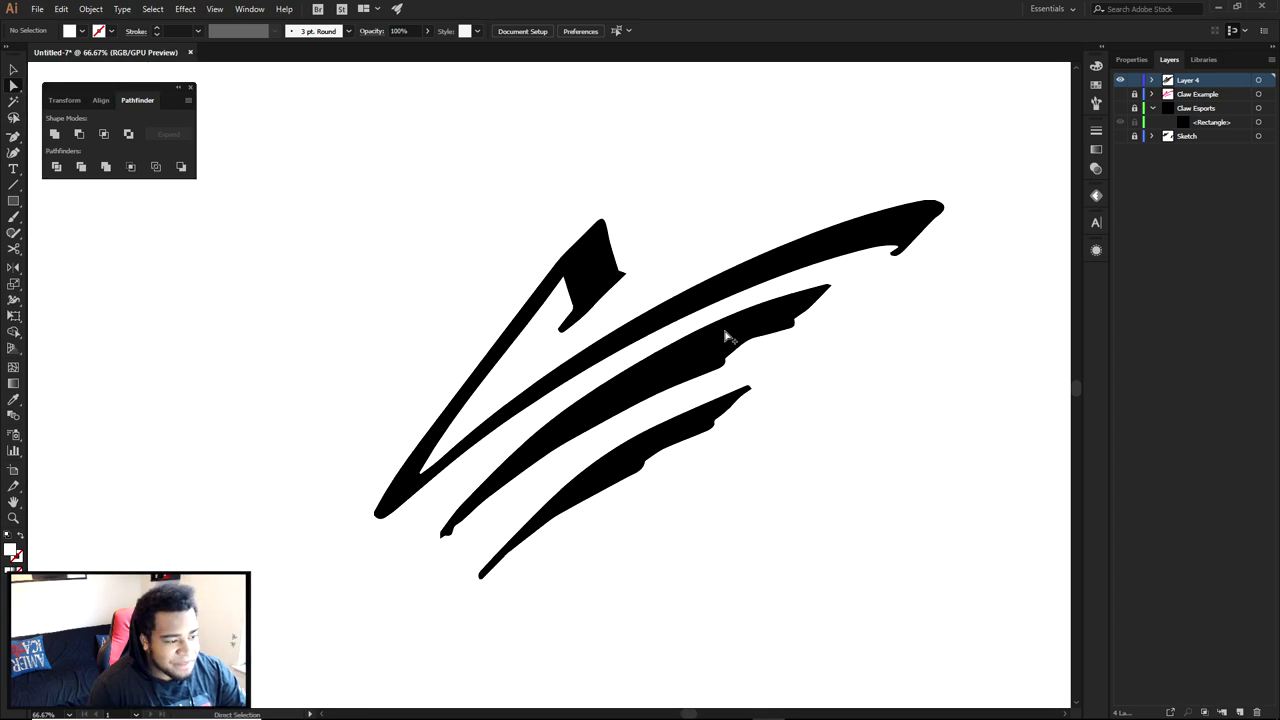
pyautogui.scroll(1, 724, 332)
pyautogui.click(719, 353)
pyautogui.scroll(-1, 718, 356)
pyautogui.hotkey('ctrl', 'a')
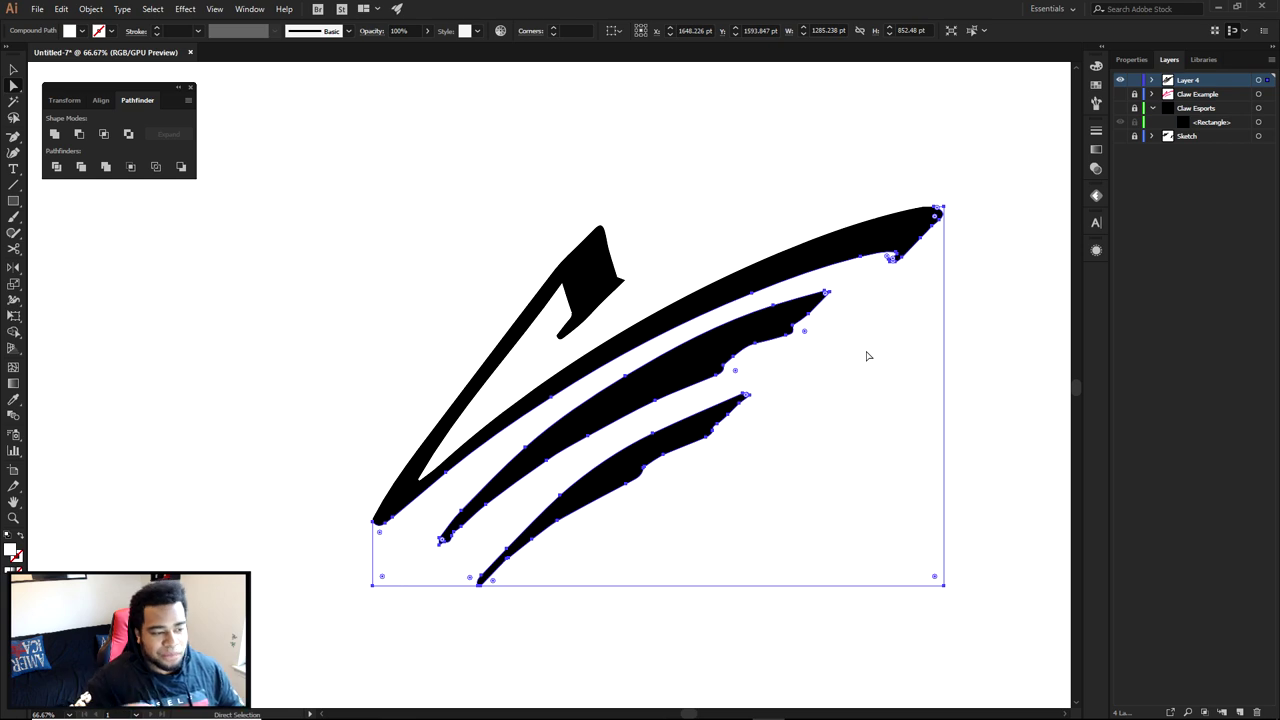
pyautogui.click(683, 229)
pyautogui.press('Delete')
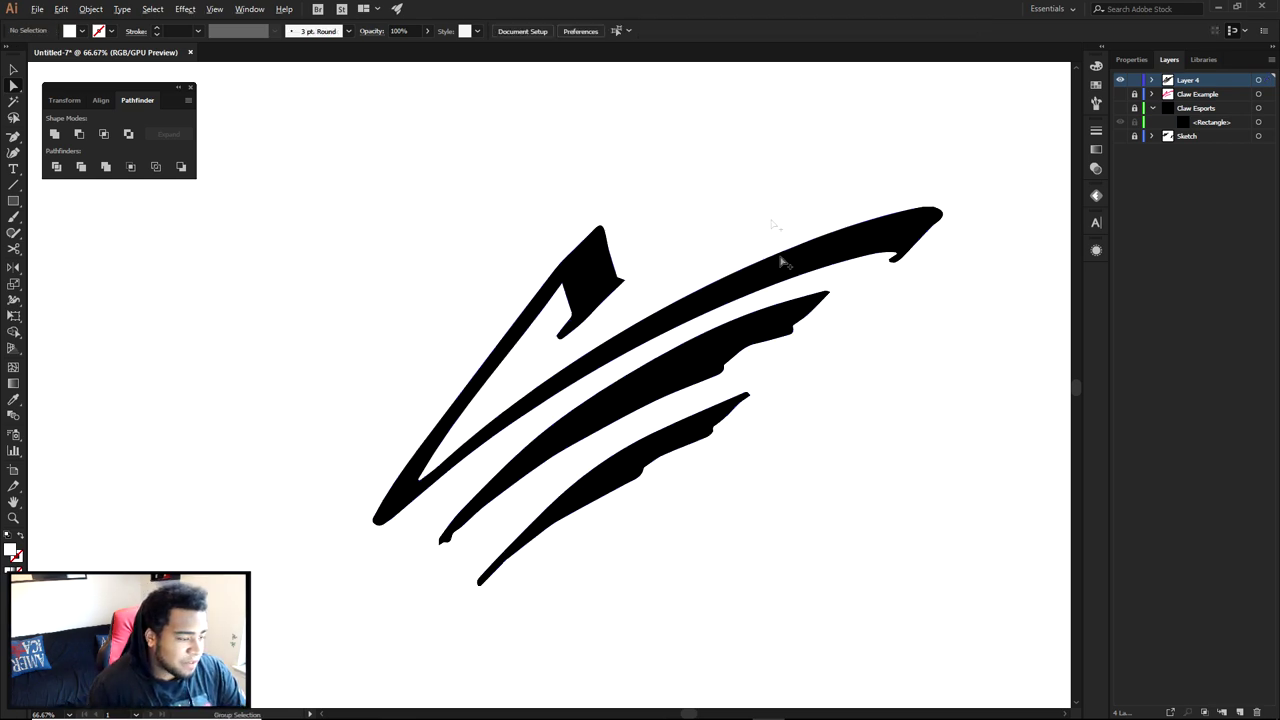
pyautogui.scroll(-2, 773, 276)
pyautogui.scroll(1, 741, 292)
pyautogui.click(746, 323)
pyautogui.scroll(-1, 755, 335)
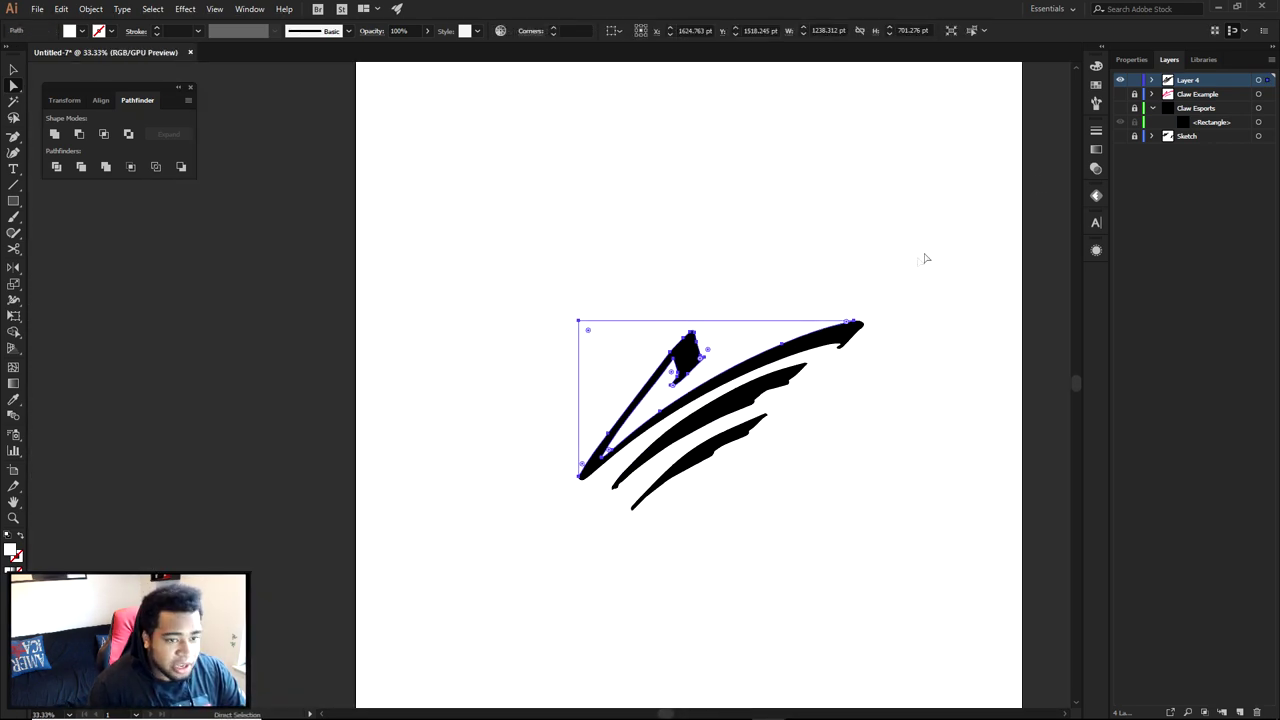
# - Delete the white background shapes around the traced claw while temporarily showing the black Claw Esports background
pyautogui.click(1119, 108)
pyautogui.click(934, 303)
pyautogui.scroll(1, 842, 405)
pyautogui.click(800, 418)
pyautogui.press('Delete')
pyautogui.click(782, 398)
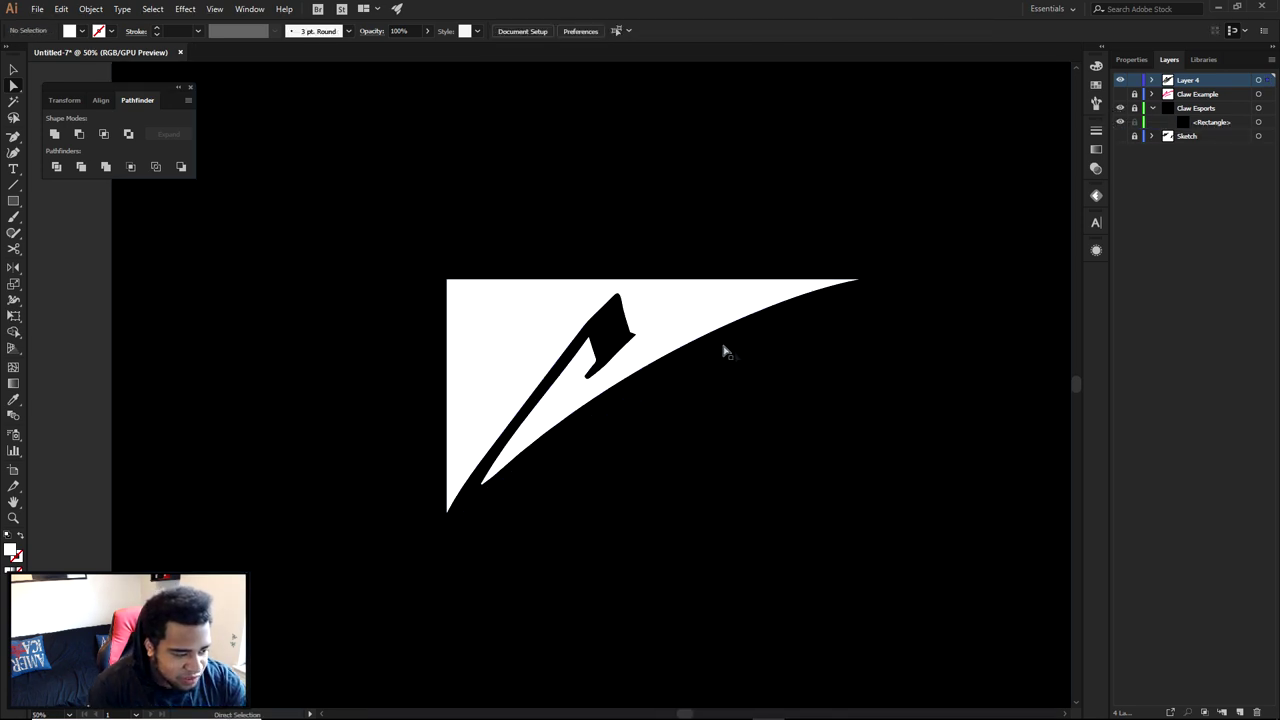
pyautogui.click(700, 300)
pyautogui.press('Delete')
pyautogui.click(1120, 108)
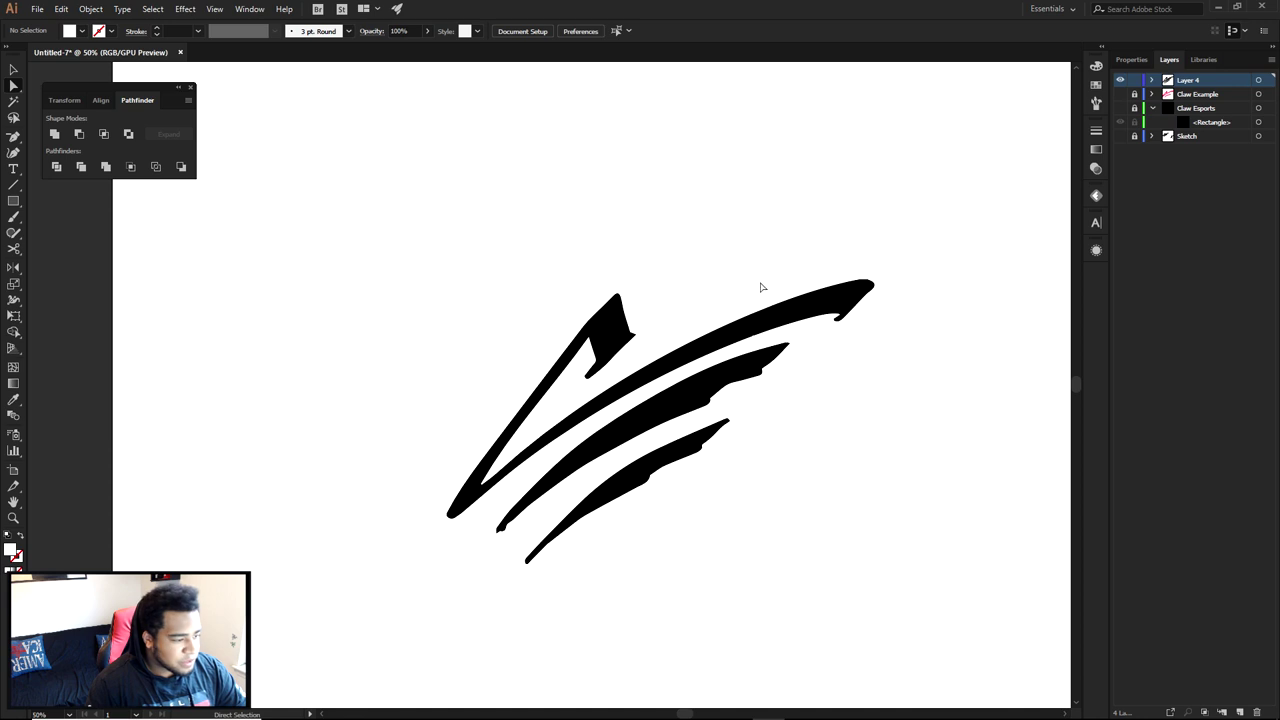
pyautogui.press('v')
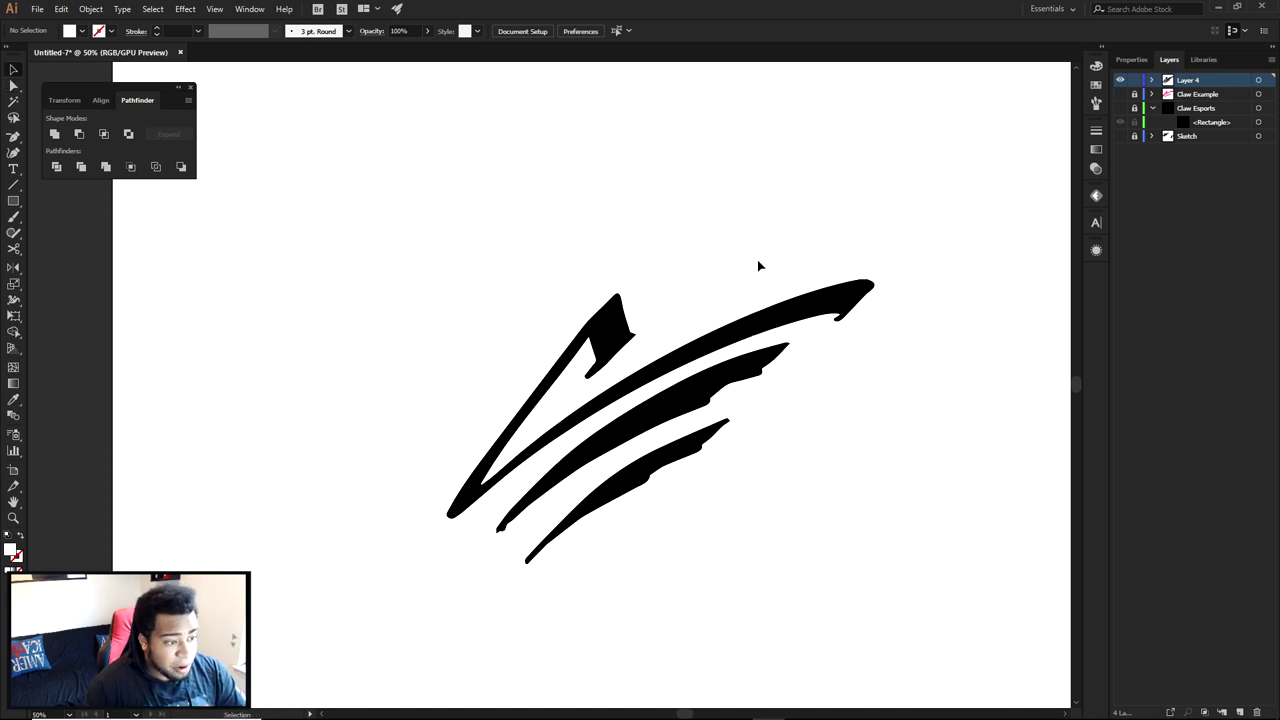
pyautogui.scroll(-1, 757, 263)
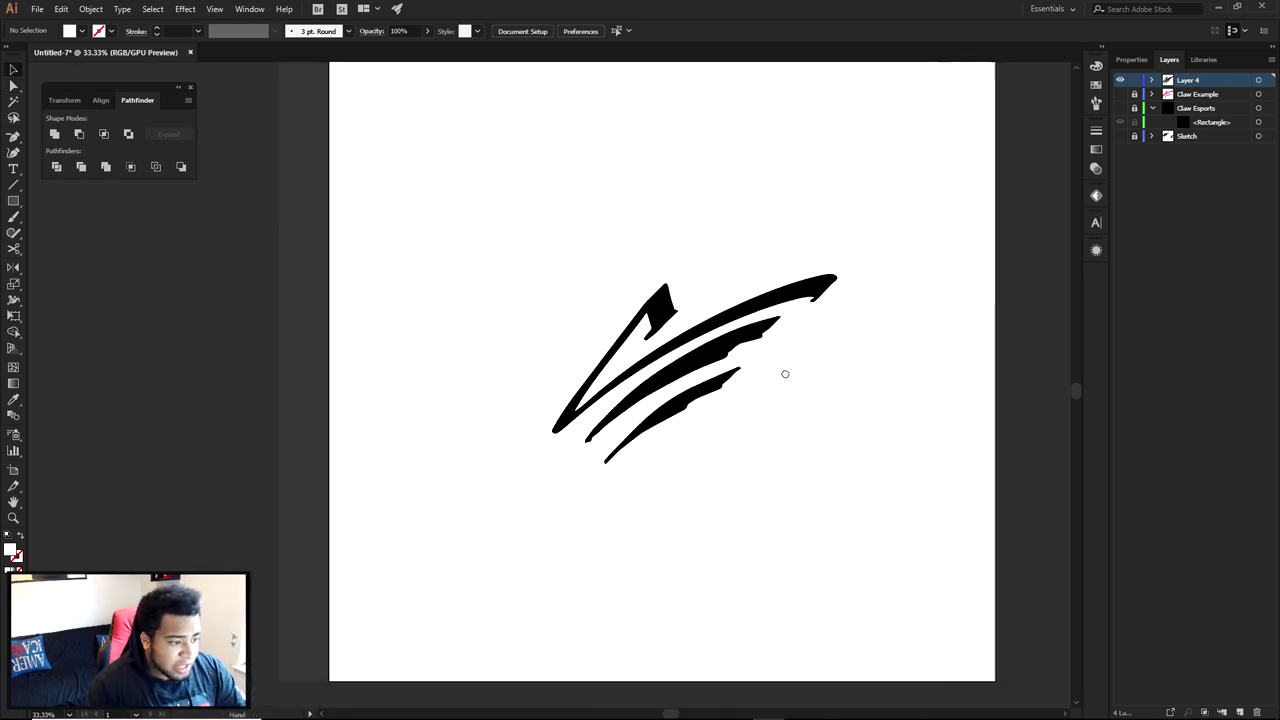
pyautogui.scroll(1, 786, 371)
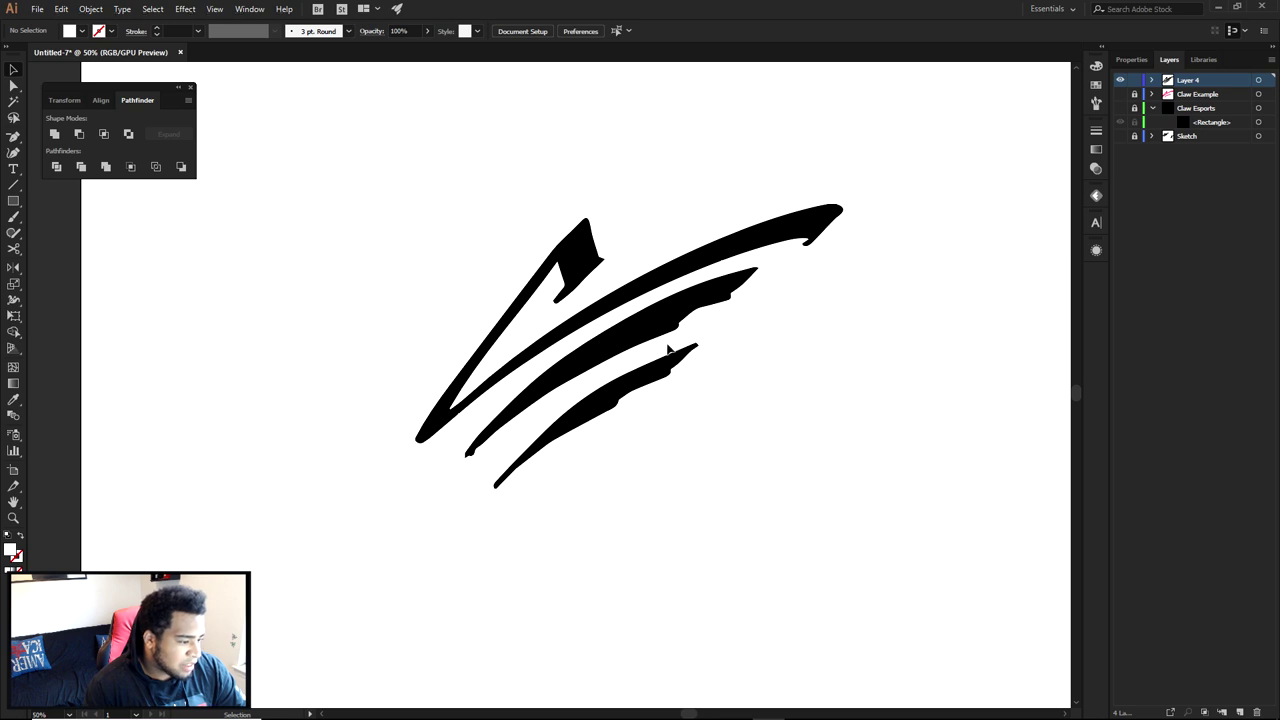
pyautogui.scroll(3, 710, 318)
pyautogui.scroll(-3, 800, 236)
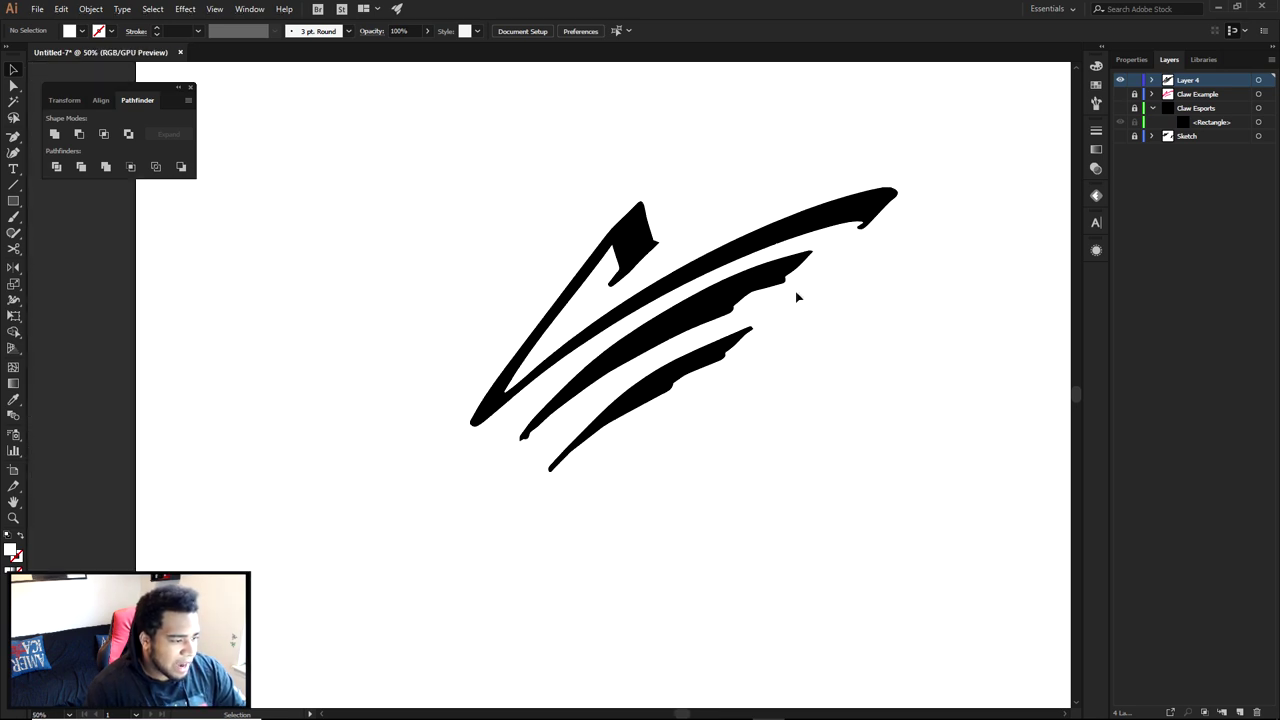
# - Switch to Photoshop, show the 100T layer in place of Claw copy, and examine the brush lettering's edges up close
pyautogui.click(801, 706)
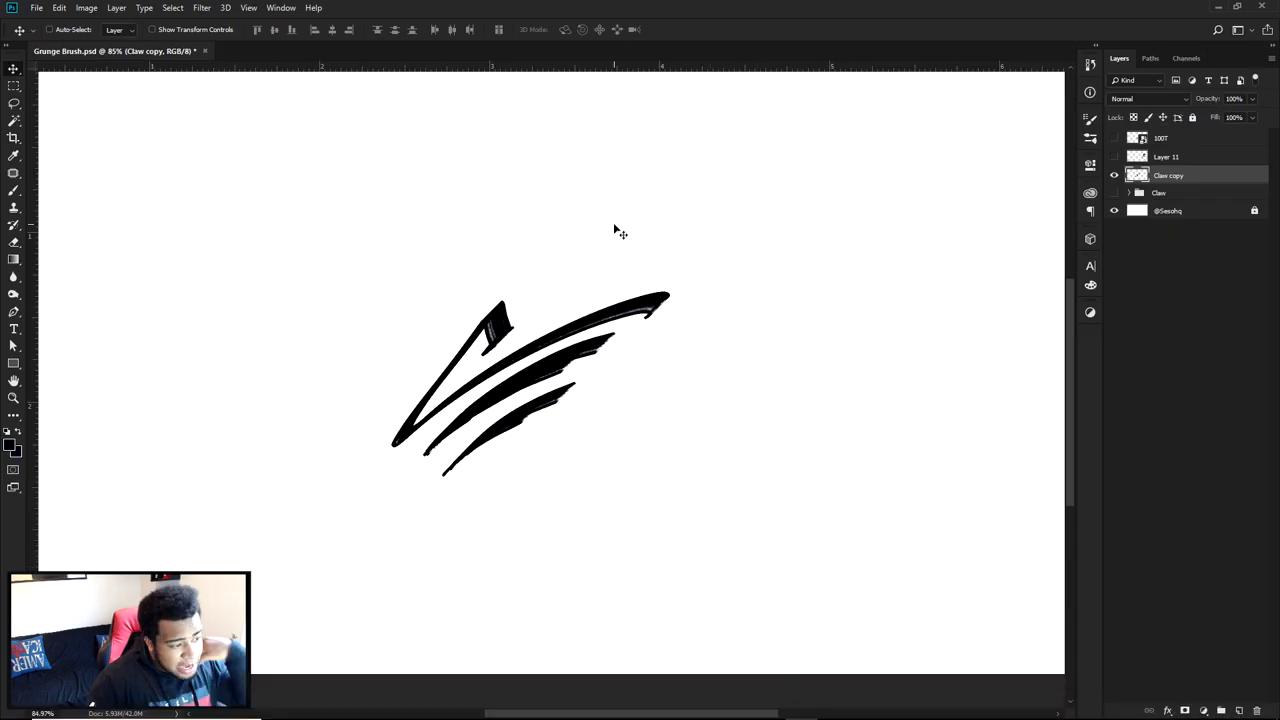
pyautogui.click(1114, 138)
pyautogui.click(1114, 175)
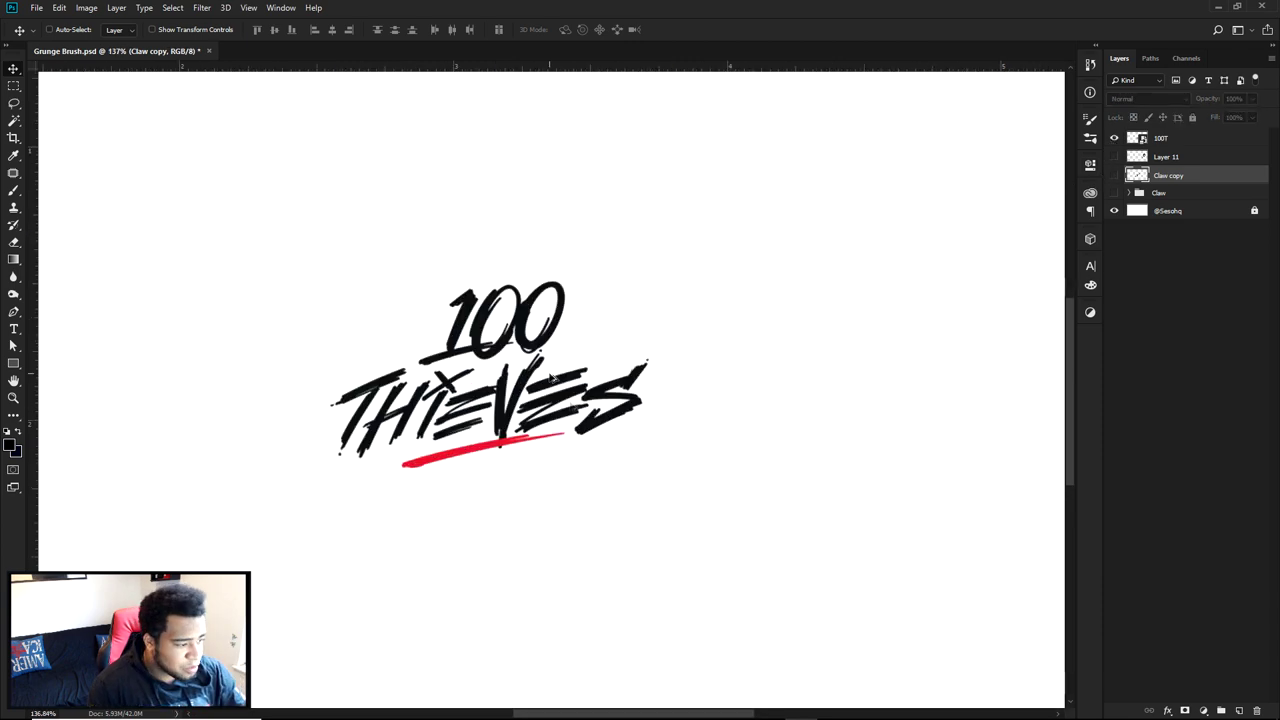
pyautogui.scroll(8, 580, 316)
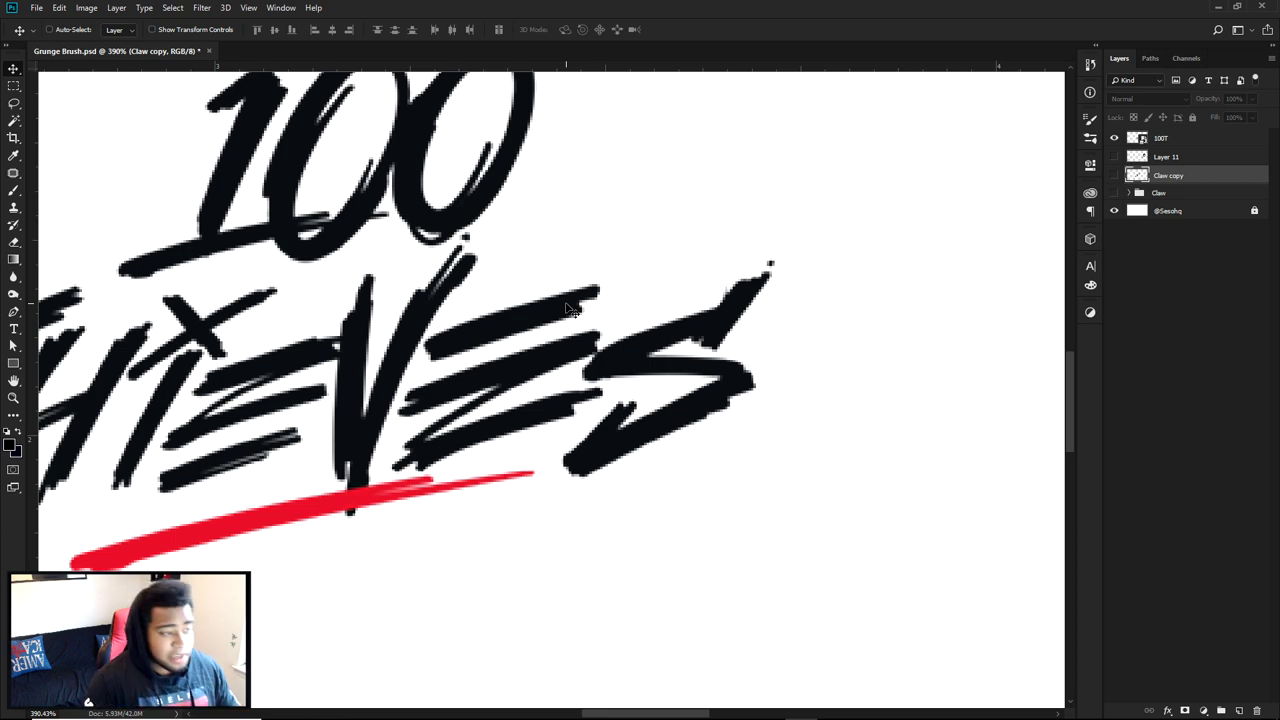
# - Switch to Illustrator and add a line of Lorem Ipsum placeholder text in Kungfont at 300 pt below and beside the claw
pyautogui.click(778, 706)
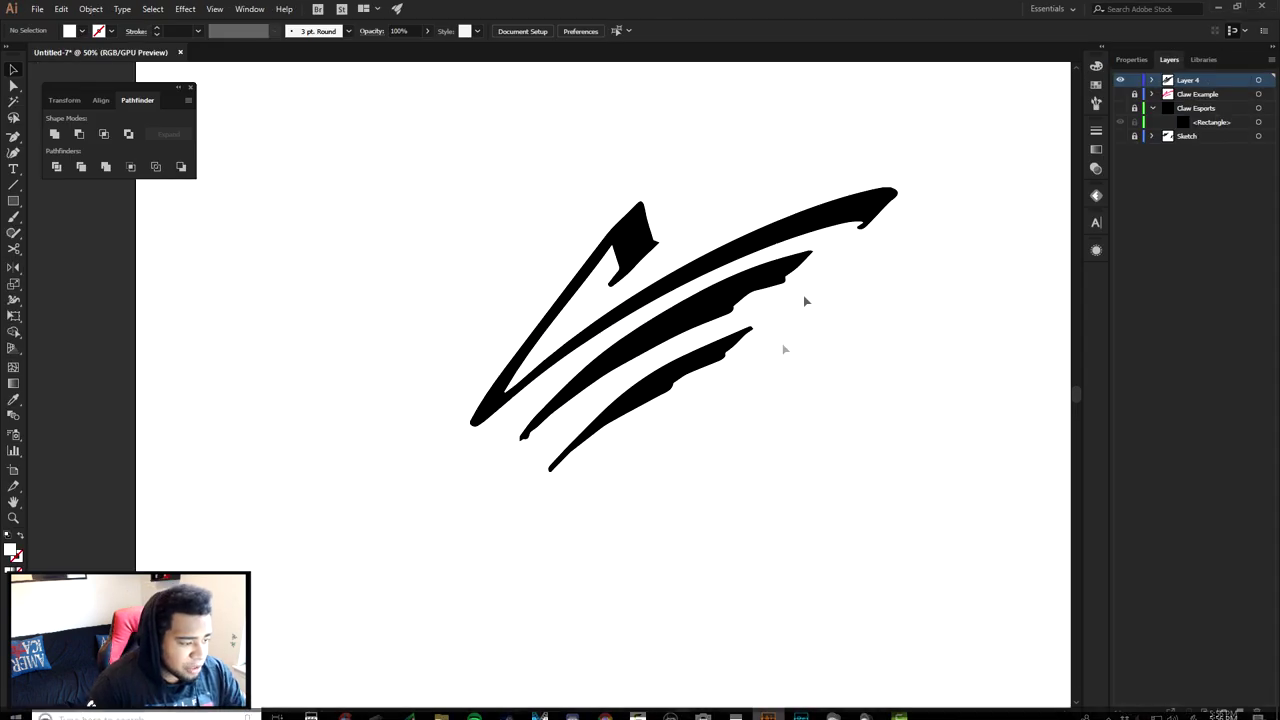
pyautogui.moveTo(840, 323); pyautogui.dragTo(856, 359)
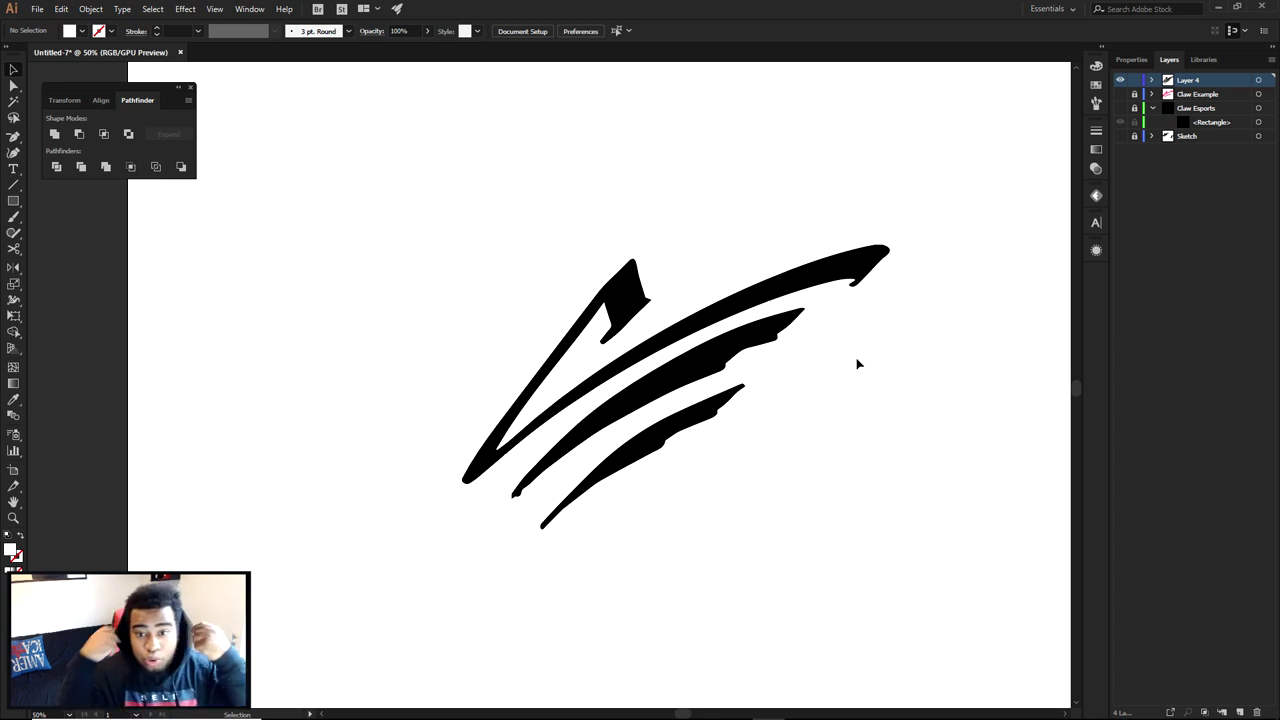
pyautogui.moveTo(907, 475); pyautogui.dragTo(711, 367)
pyautogui.press('t')
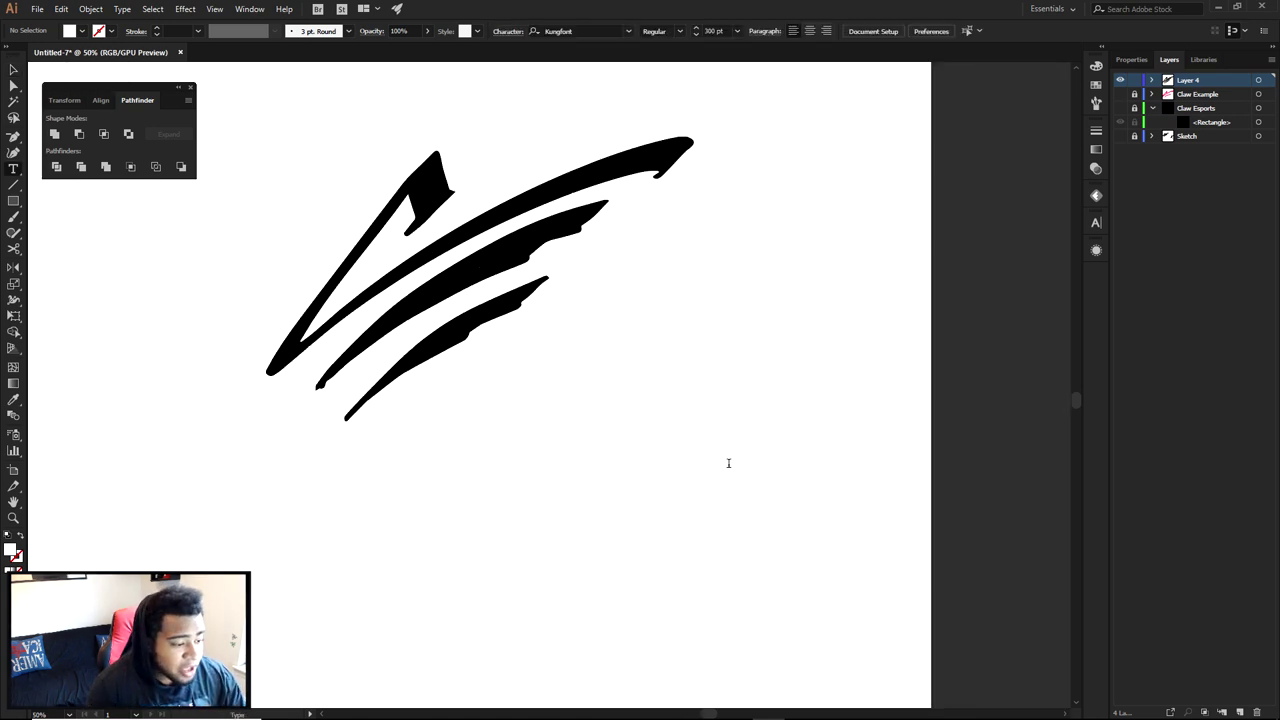
pyautogui.click(728, 463)
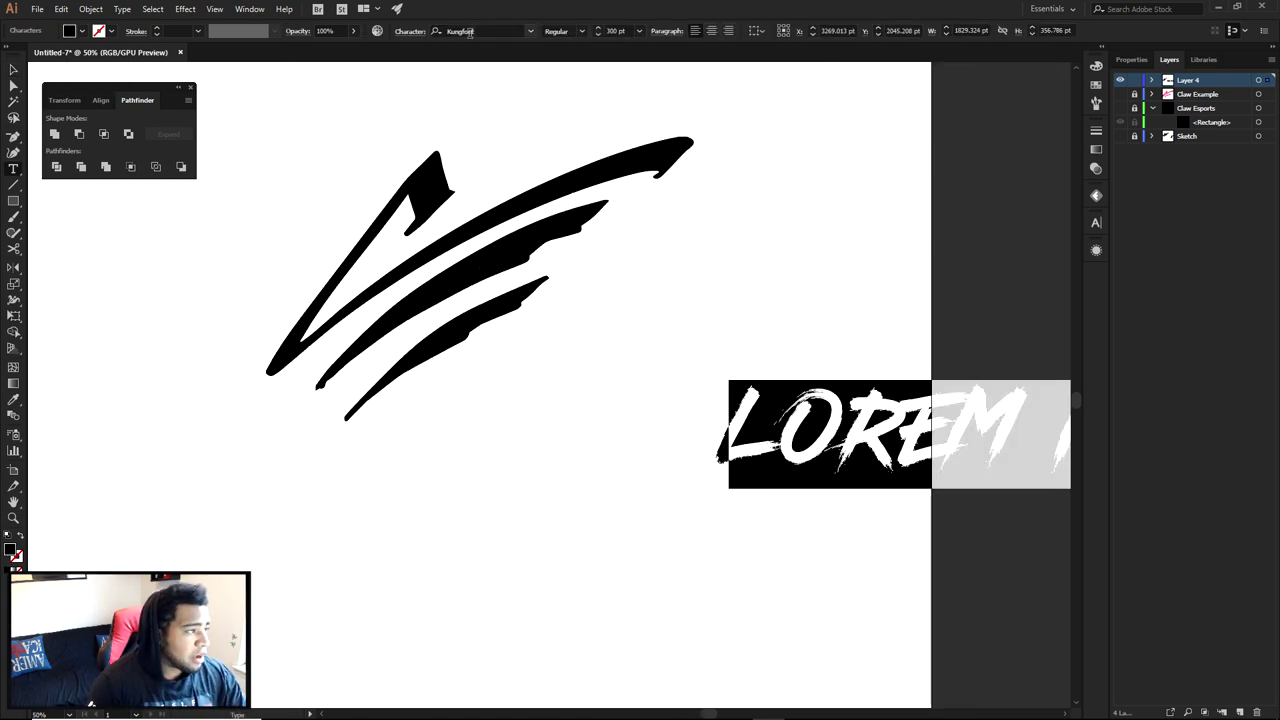
pyautogui.click(470, 33)
pyautogui.click(826, 434)
pyautogui.hotkey('ctrl', 'a')
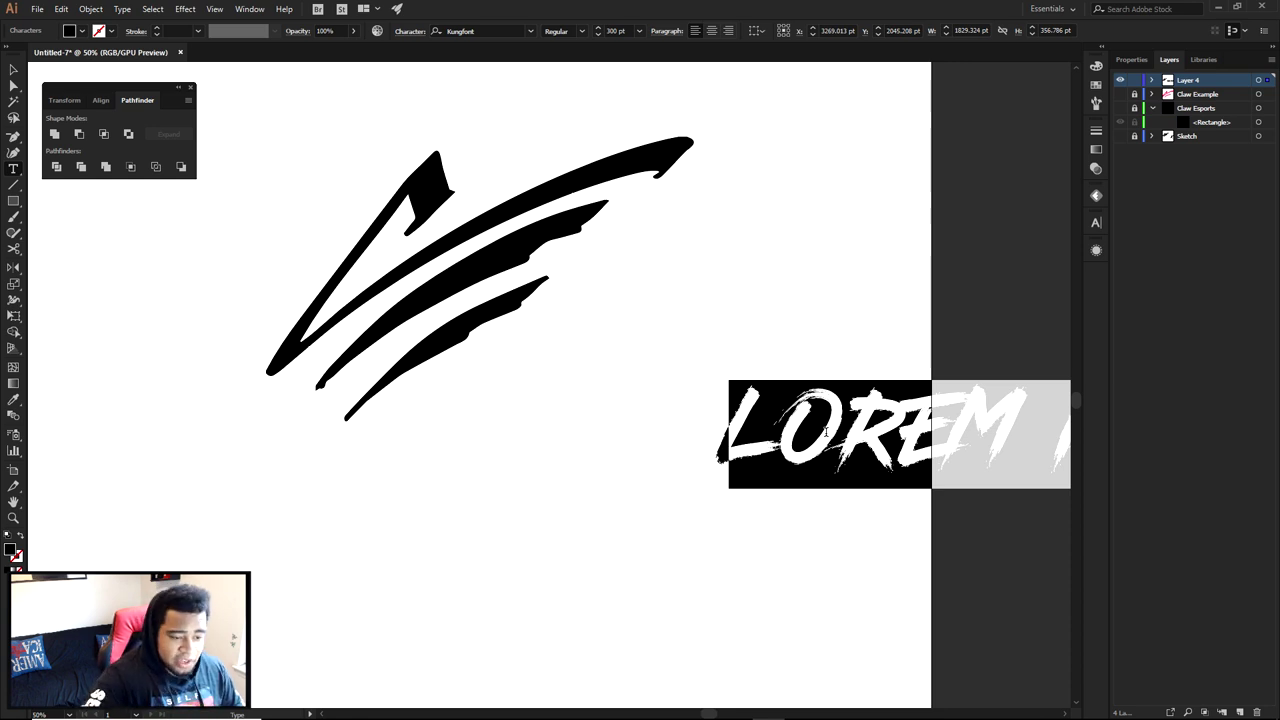
pyautogui.press('Escape')
# - Examine the rough brush edges of the placeholder lettering and the font it uses
pyautogui.hotkey('ctrl', '=')
pyautogui.hotkey('ctrl', '=')
pyautogui.hotkey('ctrl', '=')
pyautogui.hotkey('ctrl', '=')
pyautogui.moveTo(891, 261); pyautogui.dragTo(625, 359)
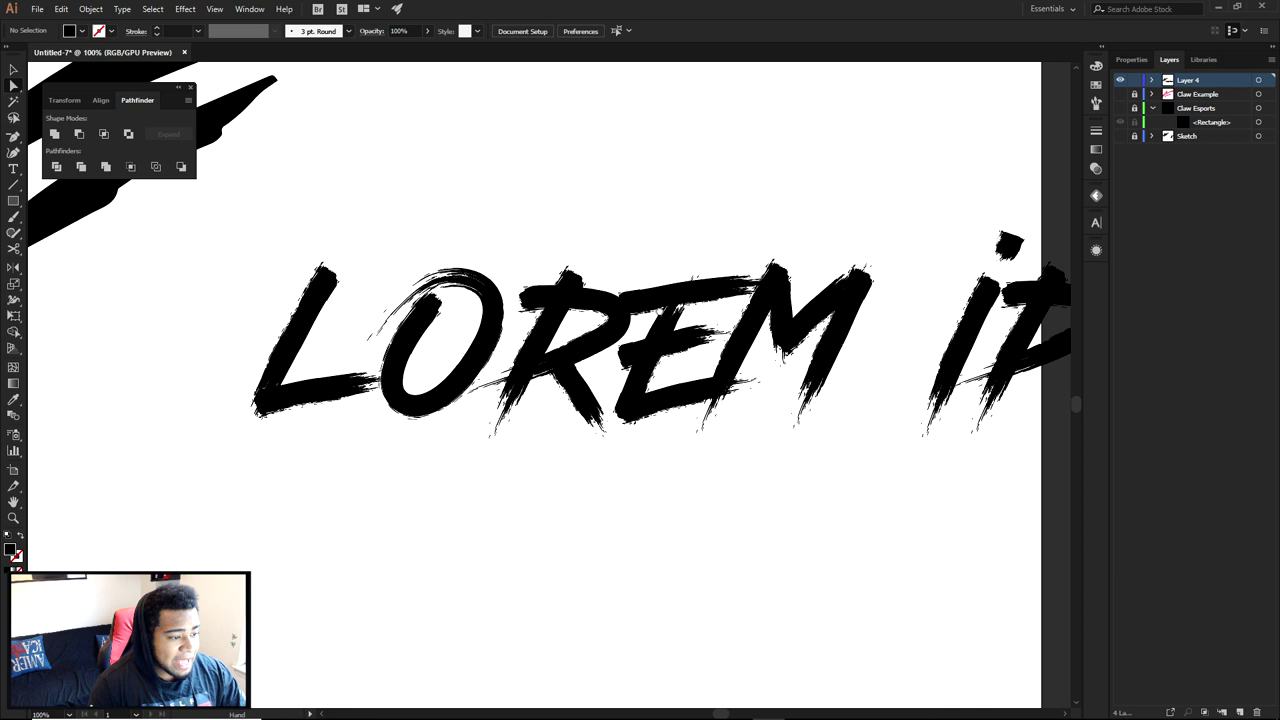
pyautogui.click(655, 318)
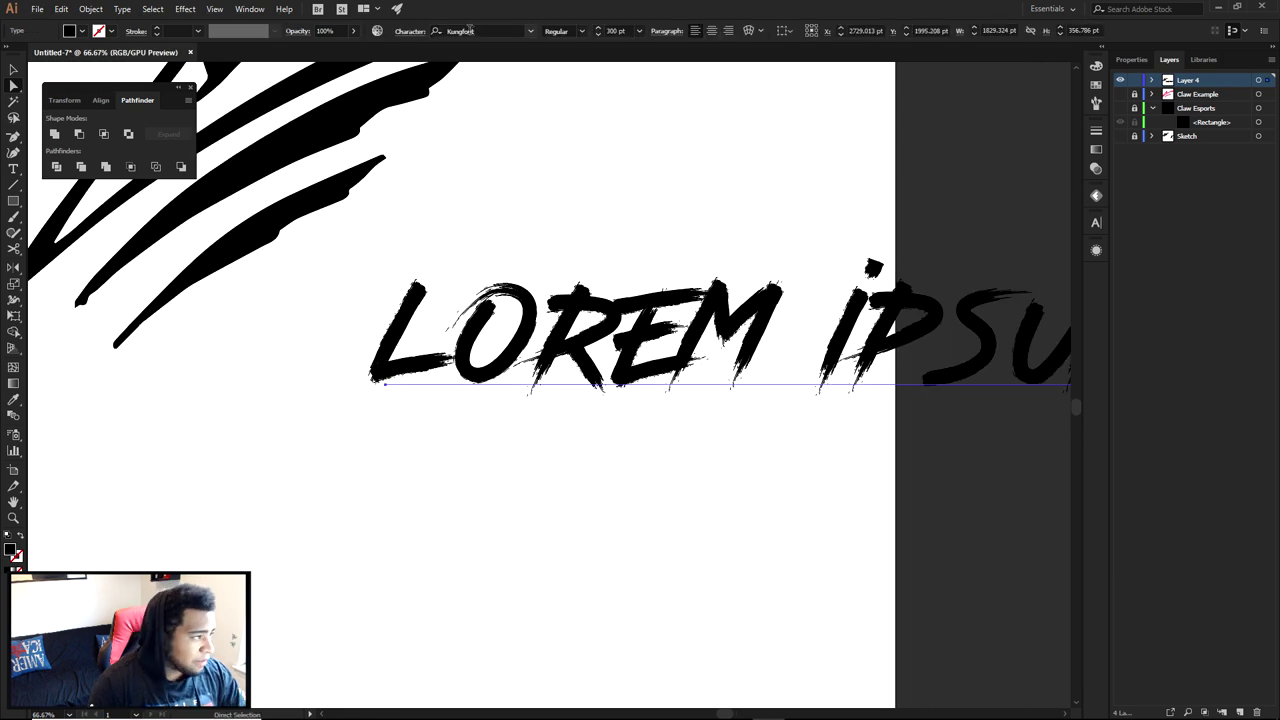
pyautogui.click(469, 30)
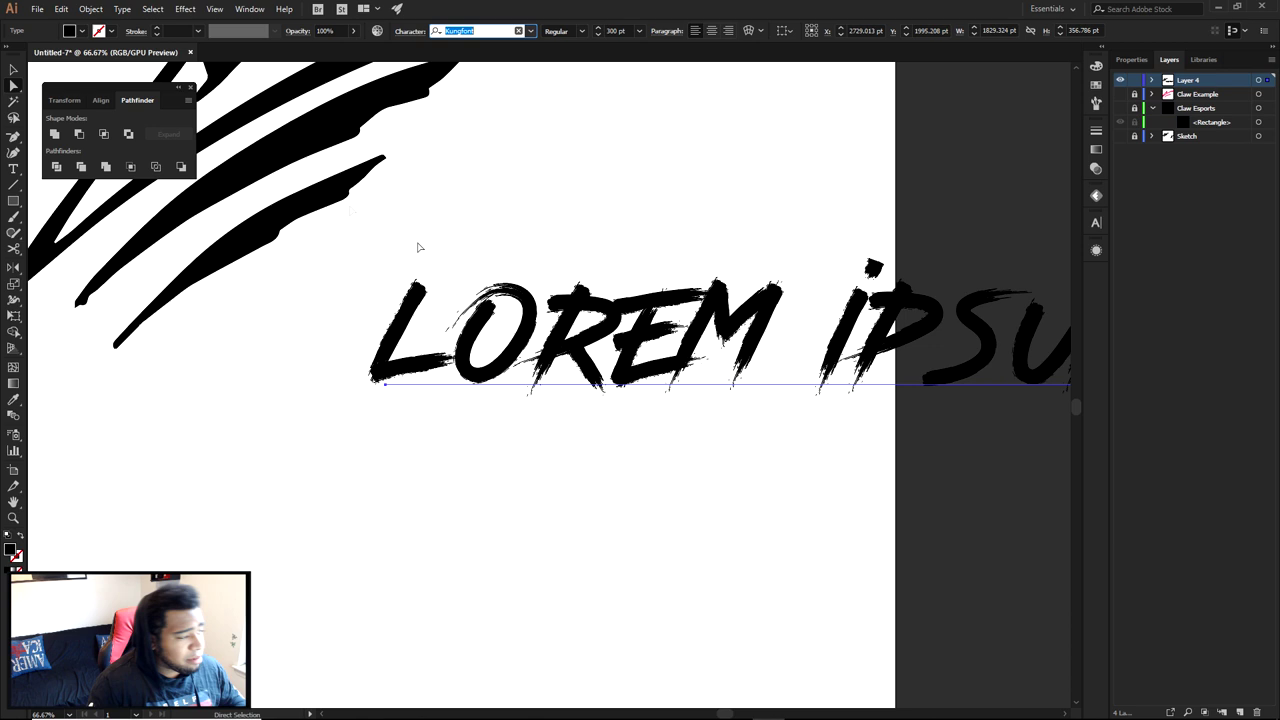
pyautogui.click(521, 302)
pyautogui.hotkey('ctrl', 'a')
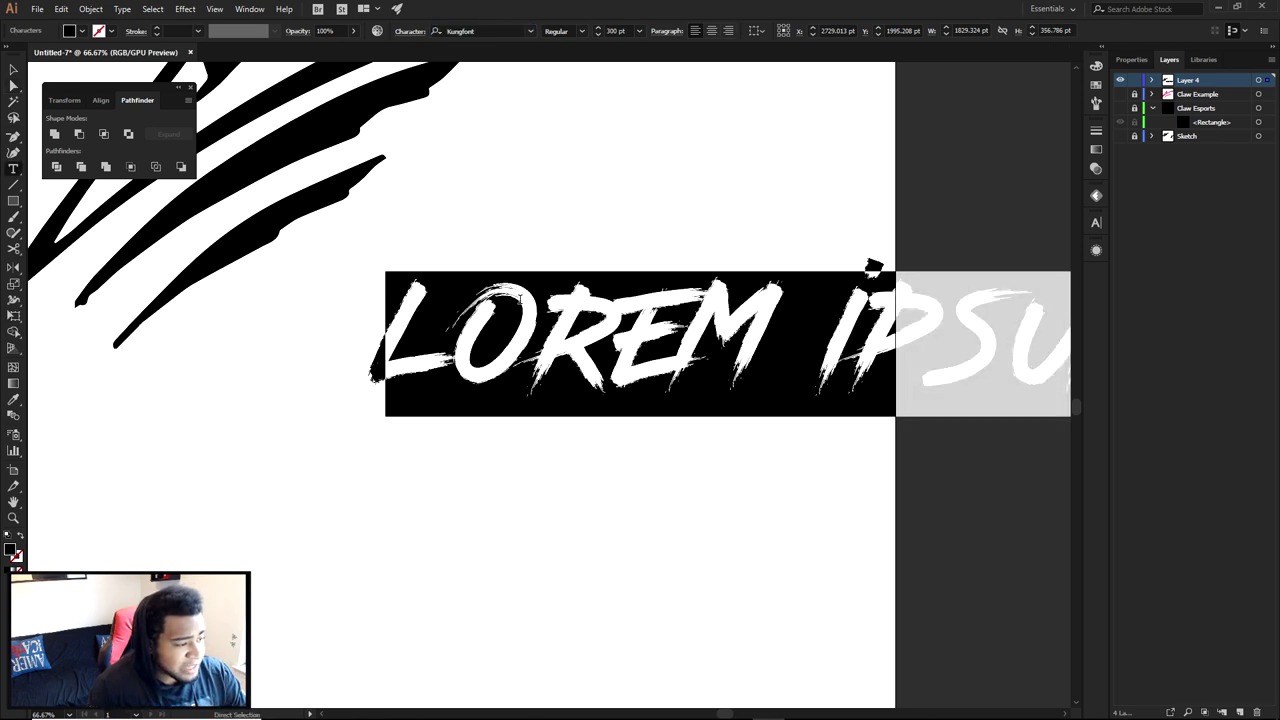
pyautogui.press('BackSpace')
pyautogui.moveTo(480, 177); pyautogui.dragTo(571, 244)
pyautogui.hotkey('ctrl', 'z')
pyautogui.hotkey('ctrl', 'z')
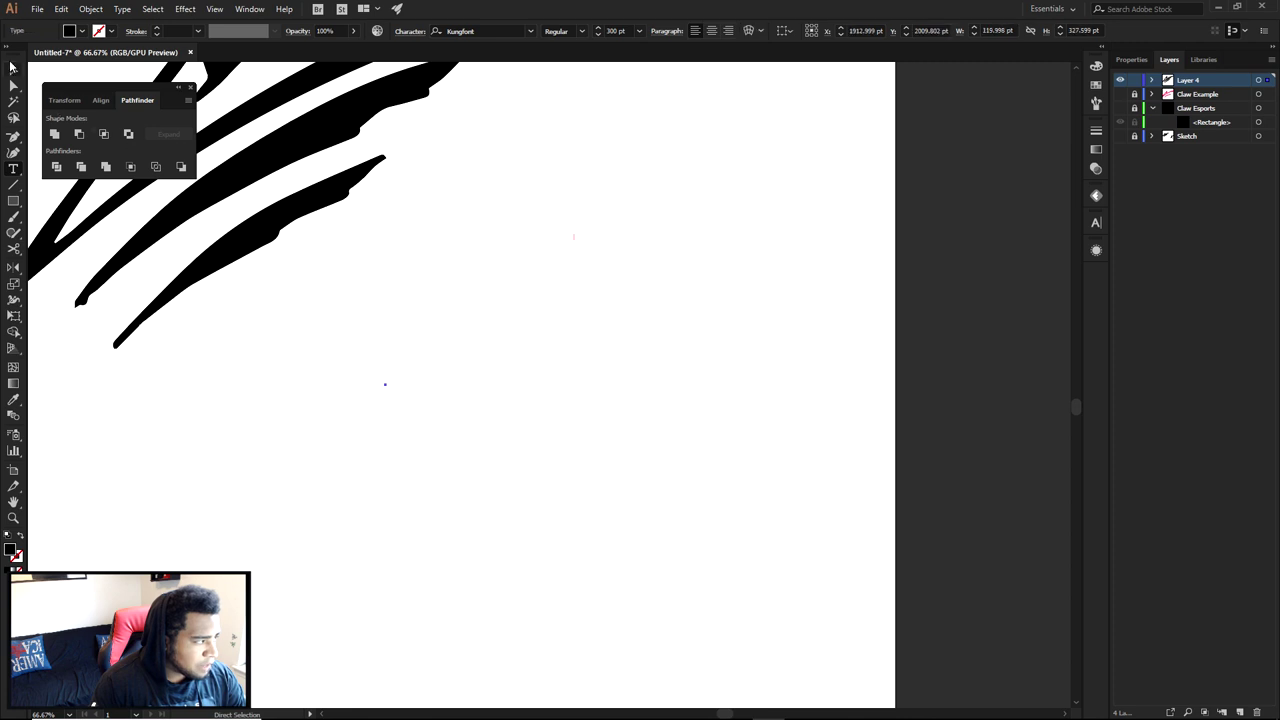
# - Replace the Lorem Ipsum placeholder text with the letters CJE
pyautogui.moveTo(396, 177); pyautogui.dragTo(512, 316)
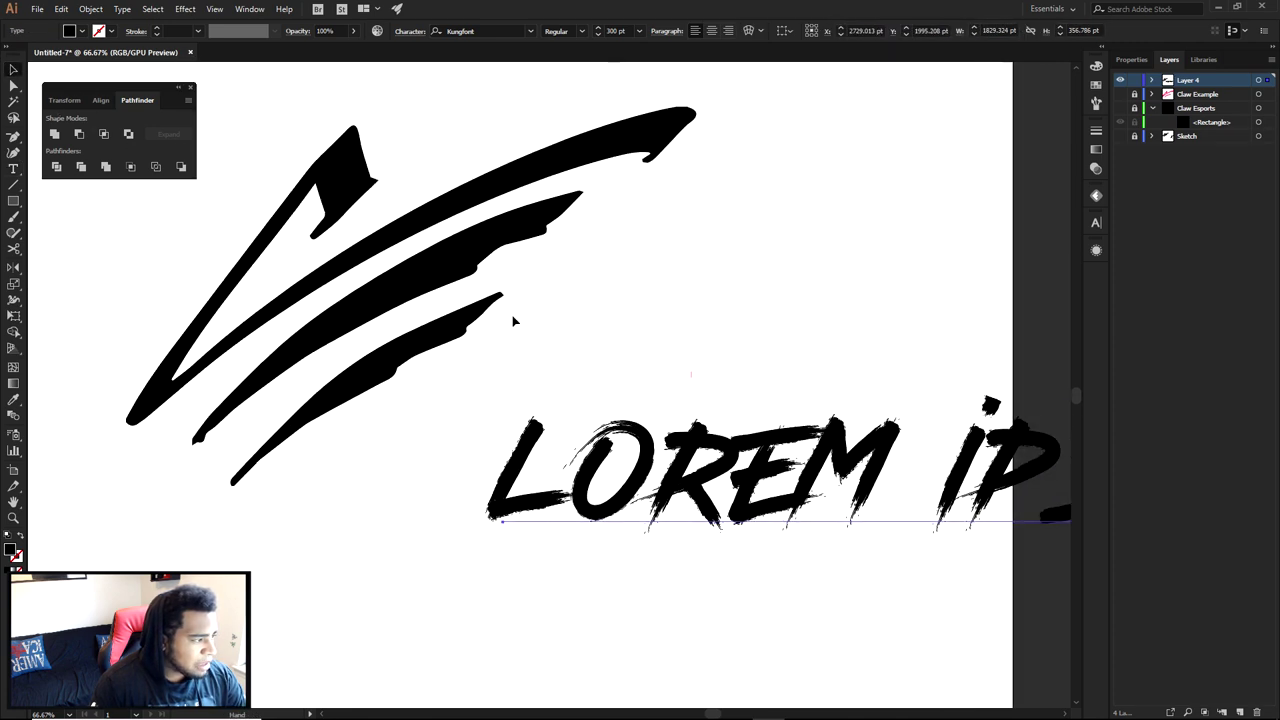
pyautogui.scroll(-1, 543, 316)
pyautogui.moveTo(588, 263); pyautogui.dragTo(604, 315)
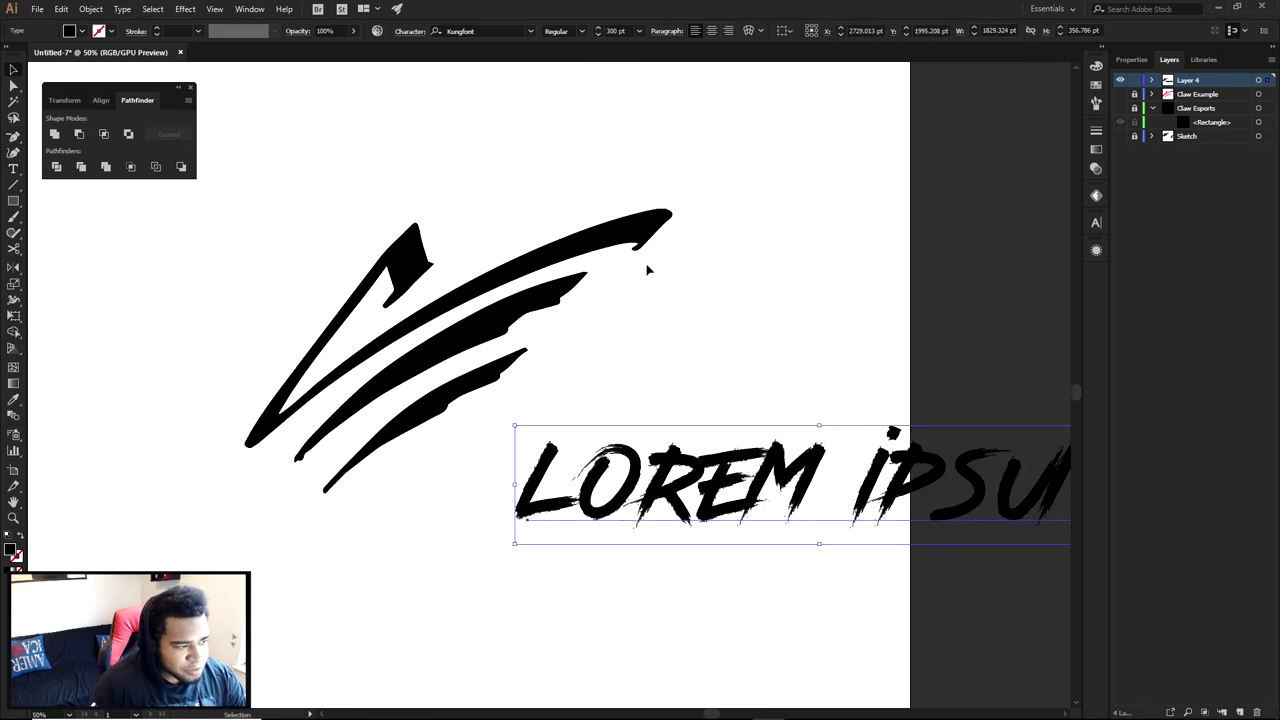
pyautogui.tripleClick(683, 483)
pyautogui.write('c')
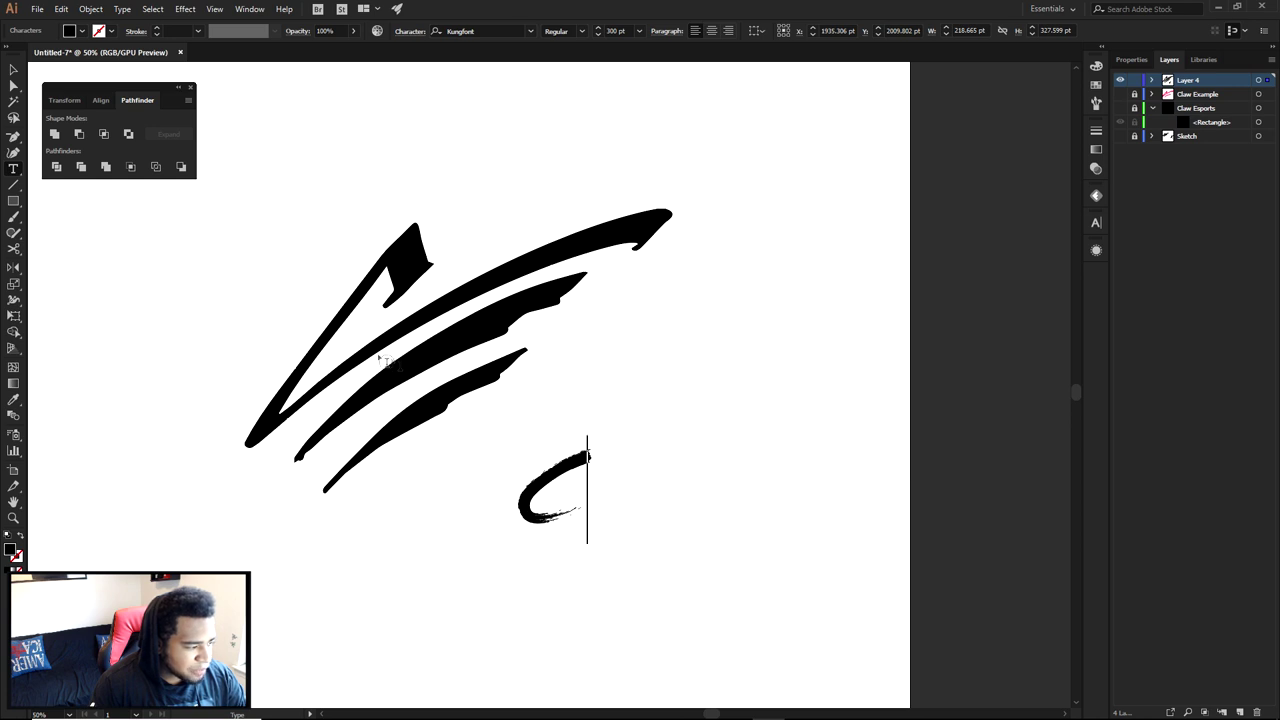
pyautogui.write('J')
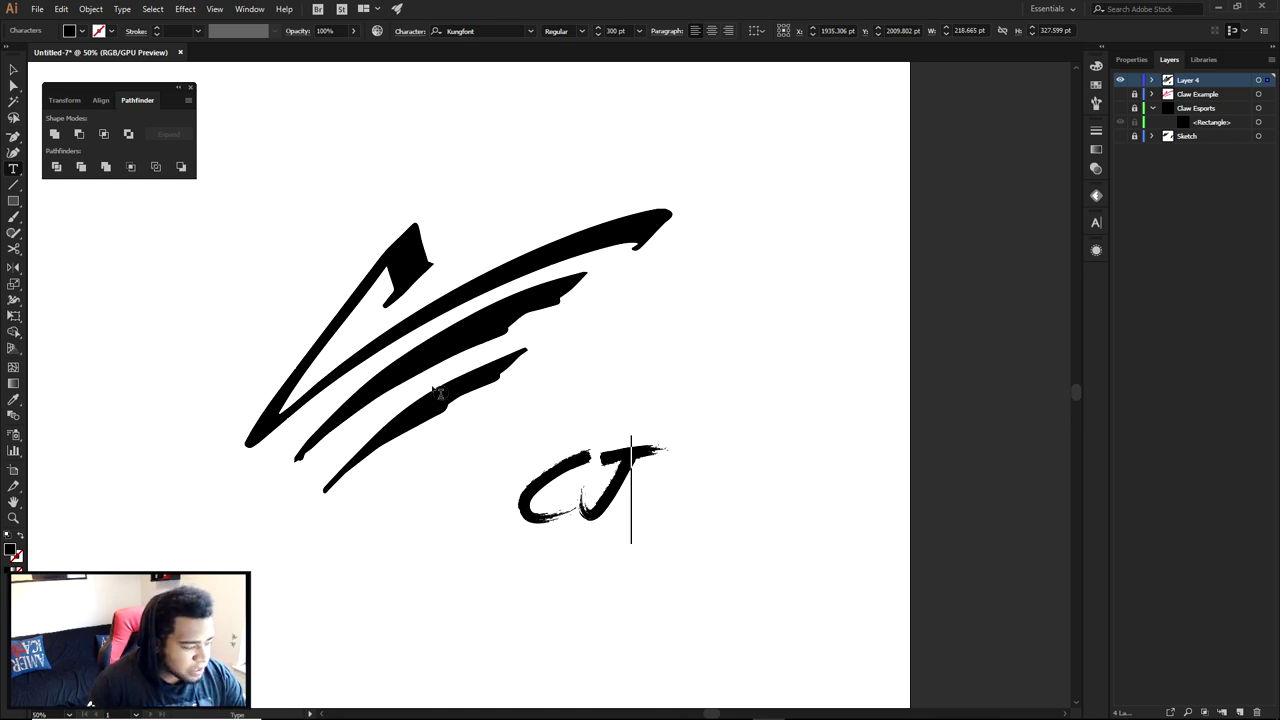
pyautogui.write('E')
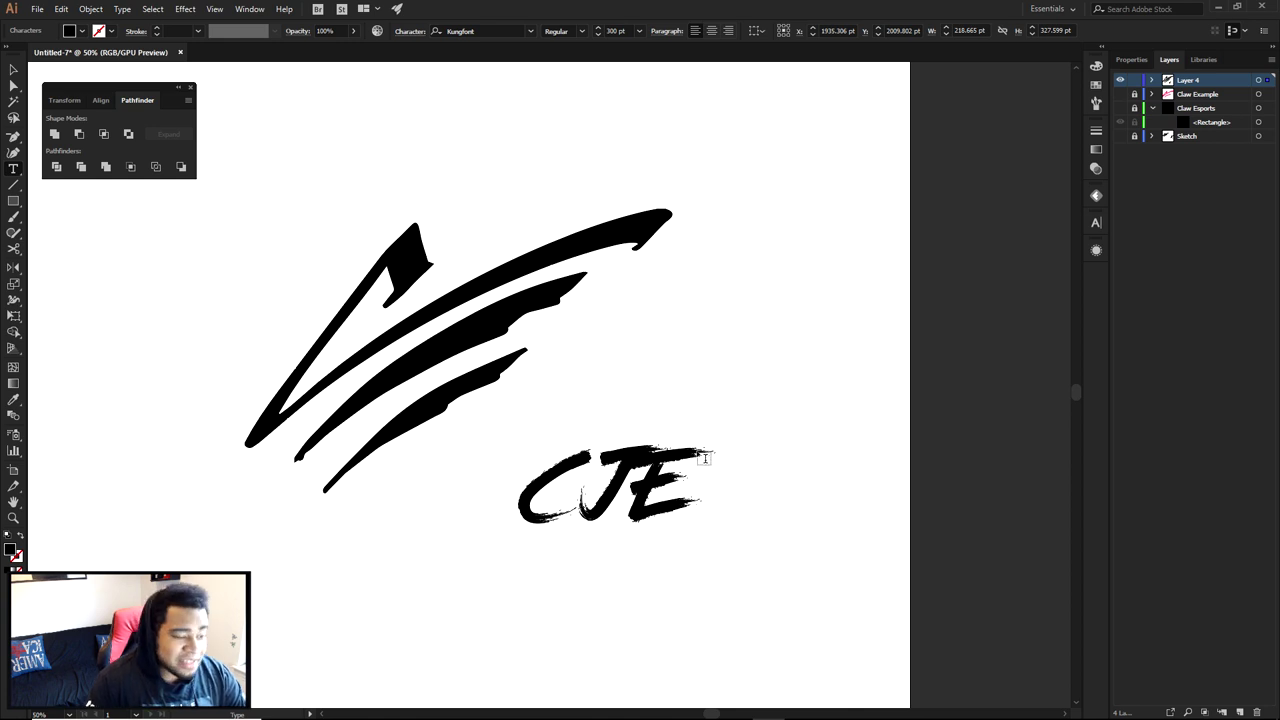
pyautogui.click(13, 69)
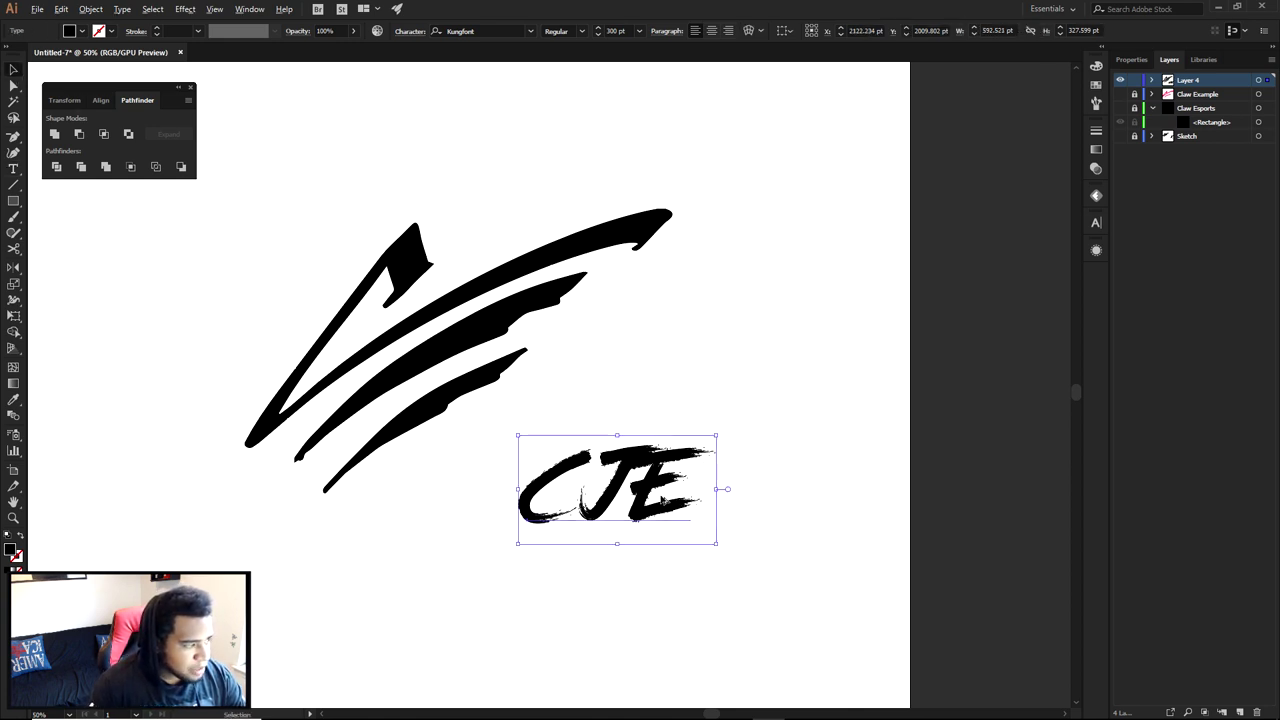
# - Try X, M, L and U in turn as a fourth letter after CJE to compare their brush edges, and deselect the text
pyautogui.scroll(3, 682, 486)
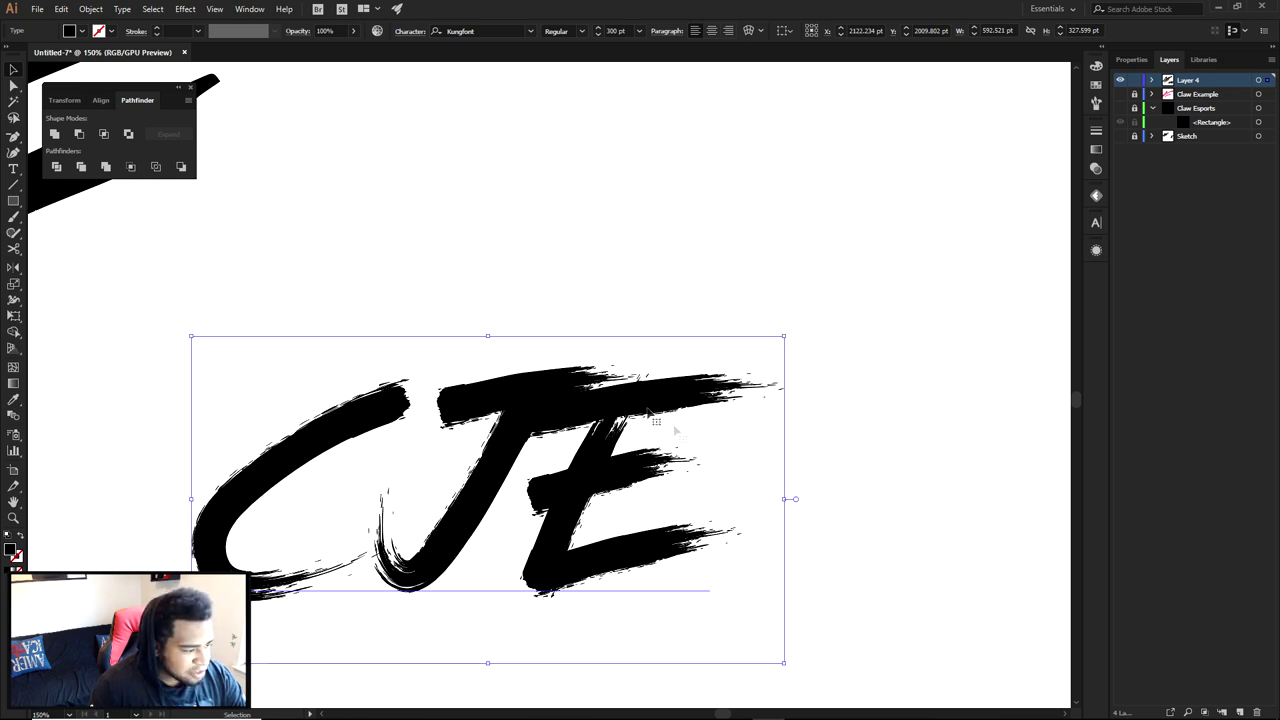
pyautogui.press('t')
pyautogui.click(706, 470)
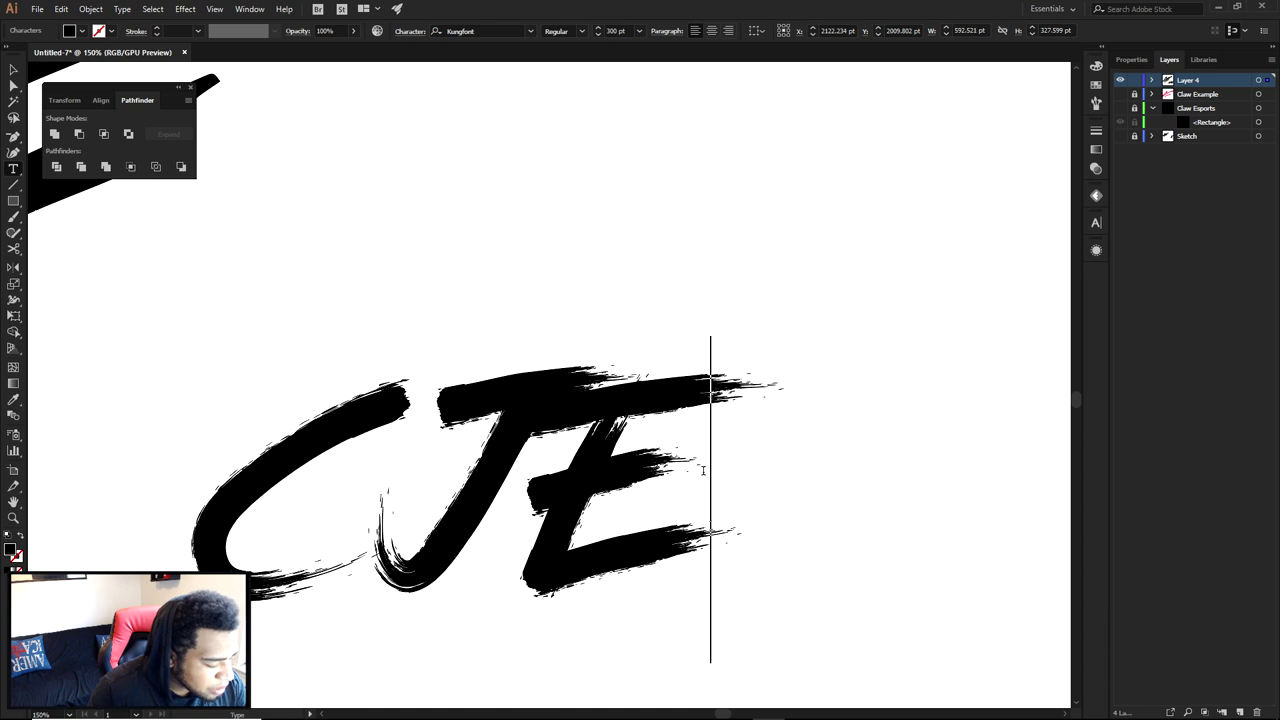
pyautogui.write('X')
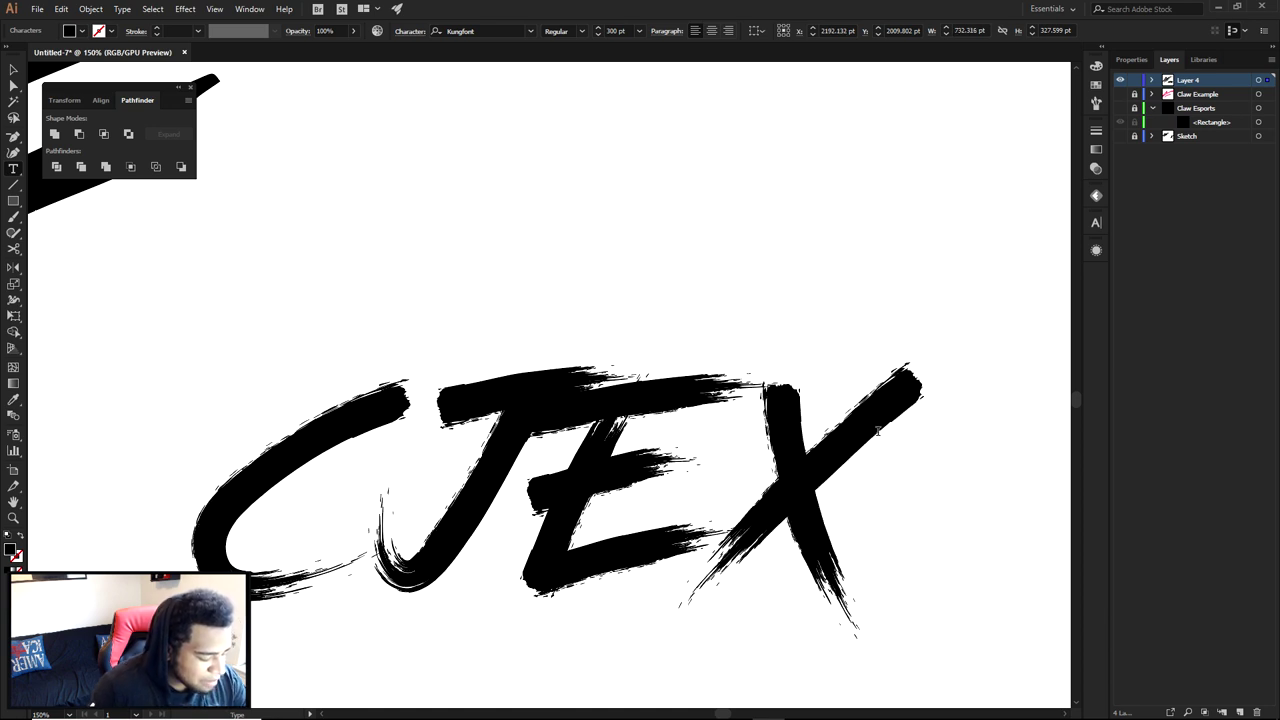
pyautogui.press('BackSpace')
pyautogui.write('M')
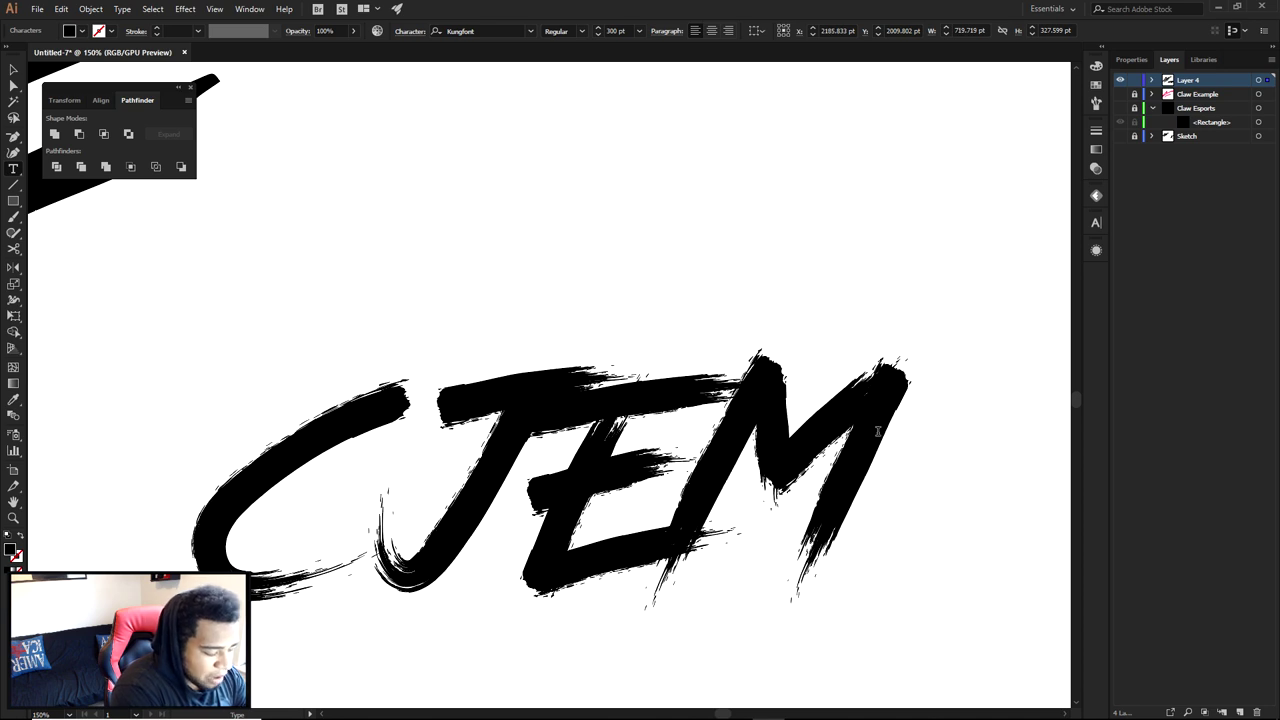
pyautogui.press('BackSpace')
pyautogui.write('L')
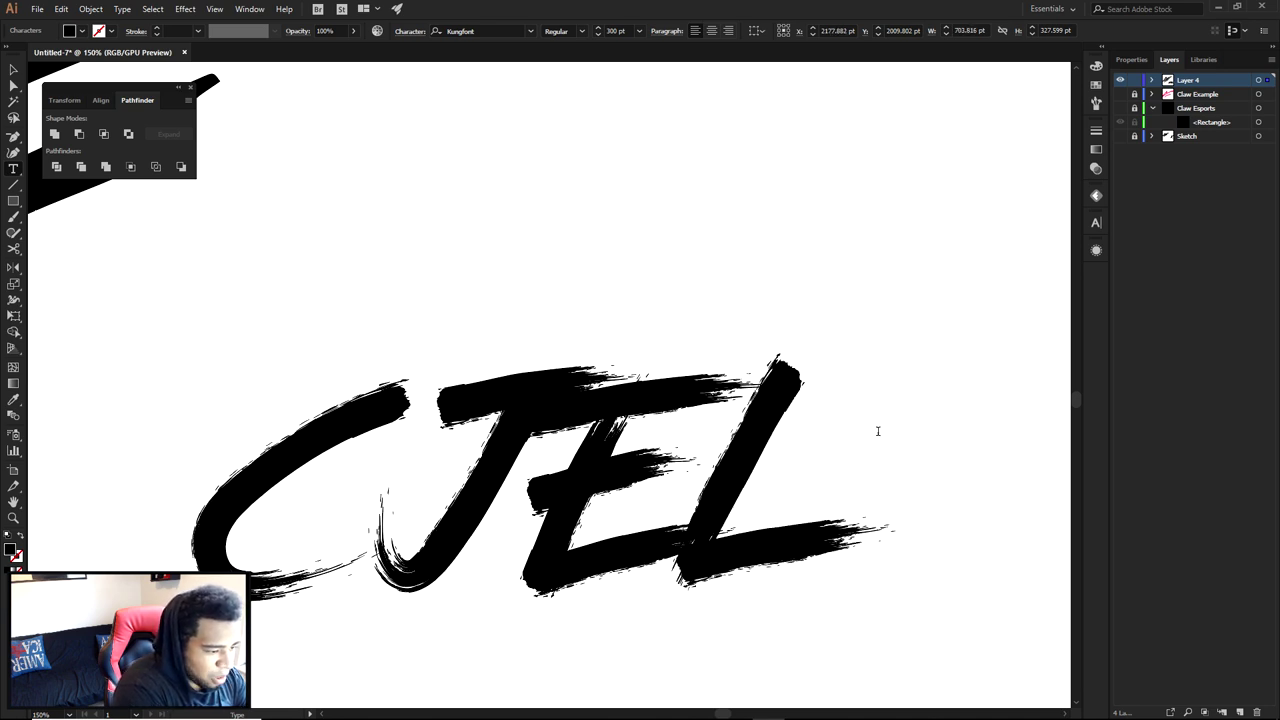
pyautogui.press('BackSpace')
pyautogui.write('U')
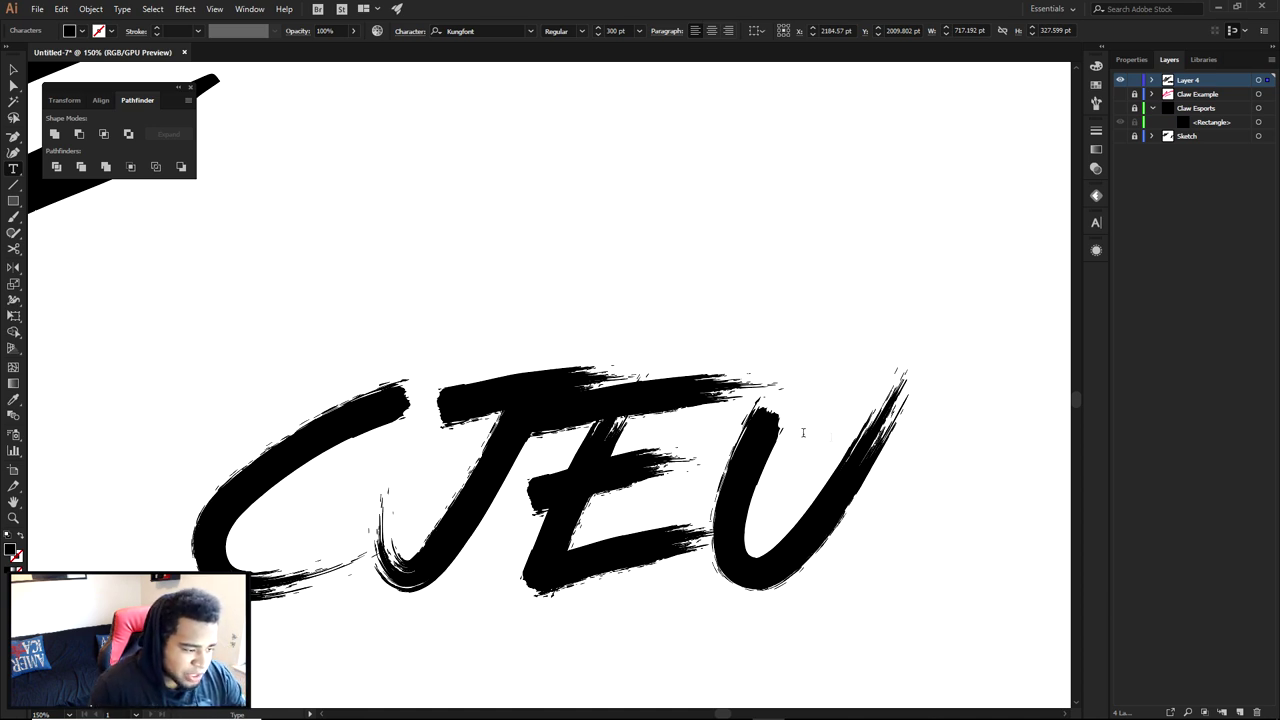
pyautogui.click(13, 69)
pyautogui.click(515, 303)
# - Replace the whole CJEU text with the single letter E
pyautogui.scroll(-2, 515, 303)
pyautogui.moveTo(568, 332); pyautogui.dragTo(655, 388)
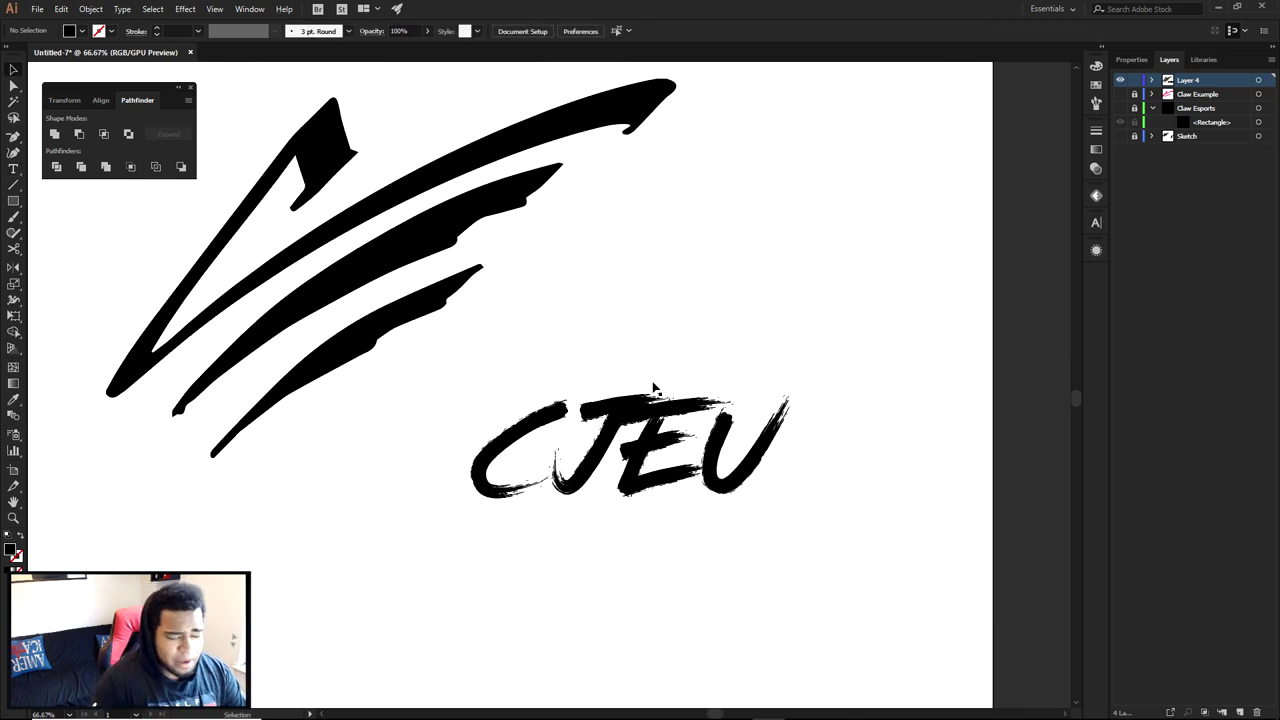
pyautogui.moveTo(655, 388); pyautogui.dragTo(805, 417)
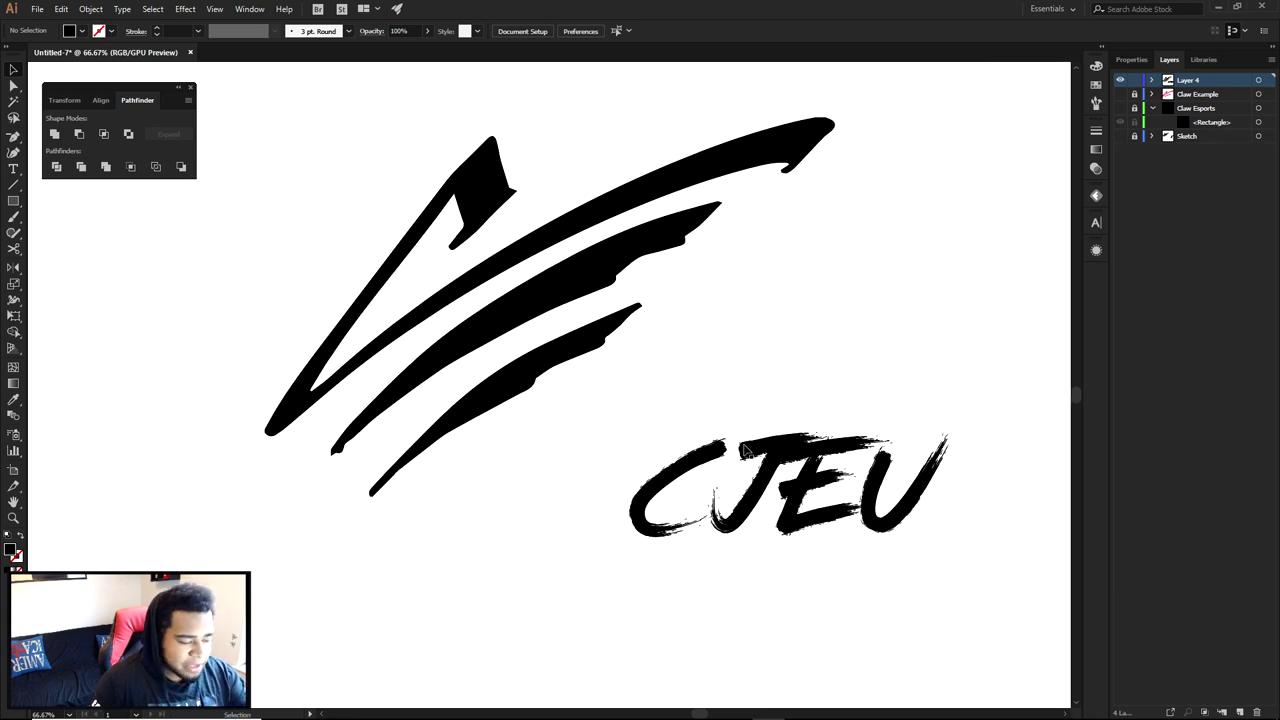
pyautogui.click(795, 466)
pyautogui.doubleClick(795, 466)
pyautogui.hotkey('ctrl', 'a')
pyautogui.write('E')
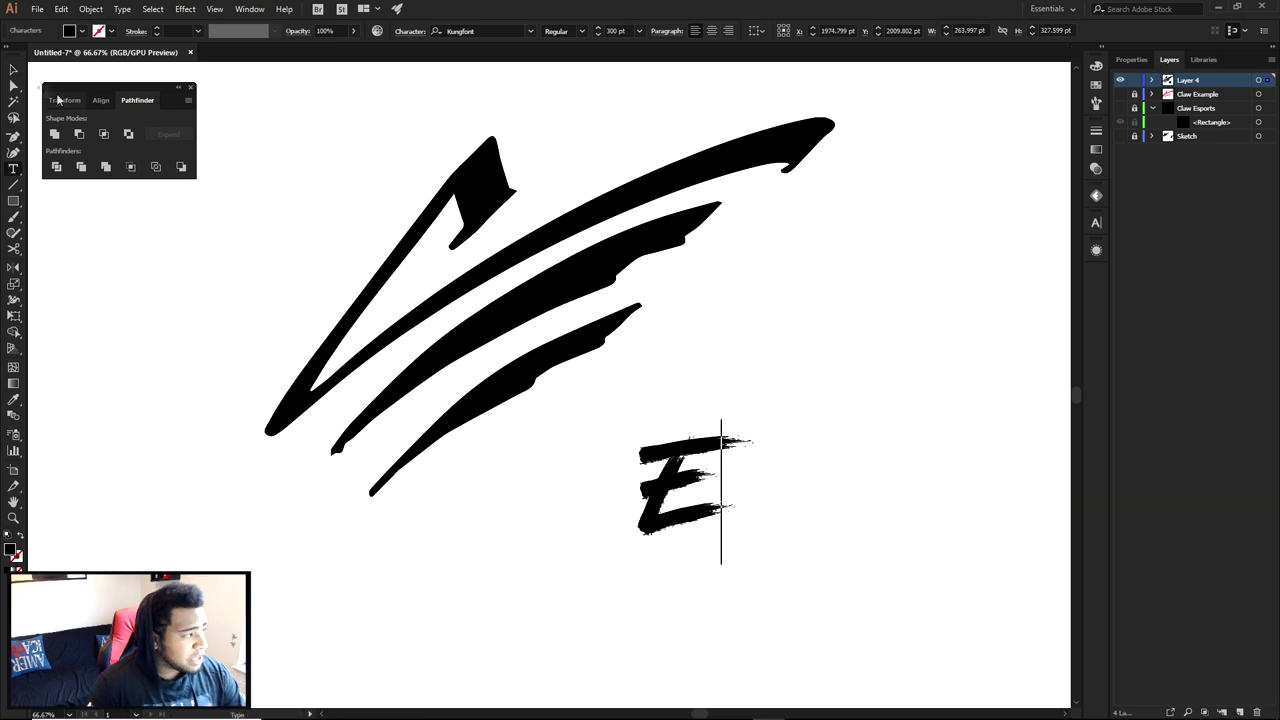
pyautogui.press('Escape')
# - Enlarge the letter E to about 796 pt and keep a duplicate of it outside the artboard's right edge
pyautogui.hotkey('ctrl', '-')
pyautogui.moveTo(748, 526); pyautogui.dragTo(893, 644)
pyautogui.moveTo(890, 542); pyautogui.dragTo(771, 459)
pyautogui.moveTo(718, 338); pyautogui.dragTo(809, 303)
pyautogui.moveTo(641, 358); pyautogui.dragTo(744, 376)
pyautogui.moveTo(938, 351); pyautogui.dragTo(611, 421)
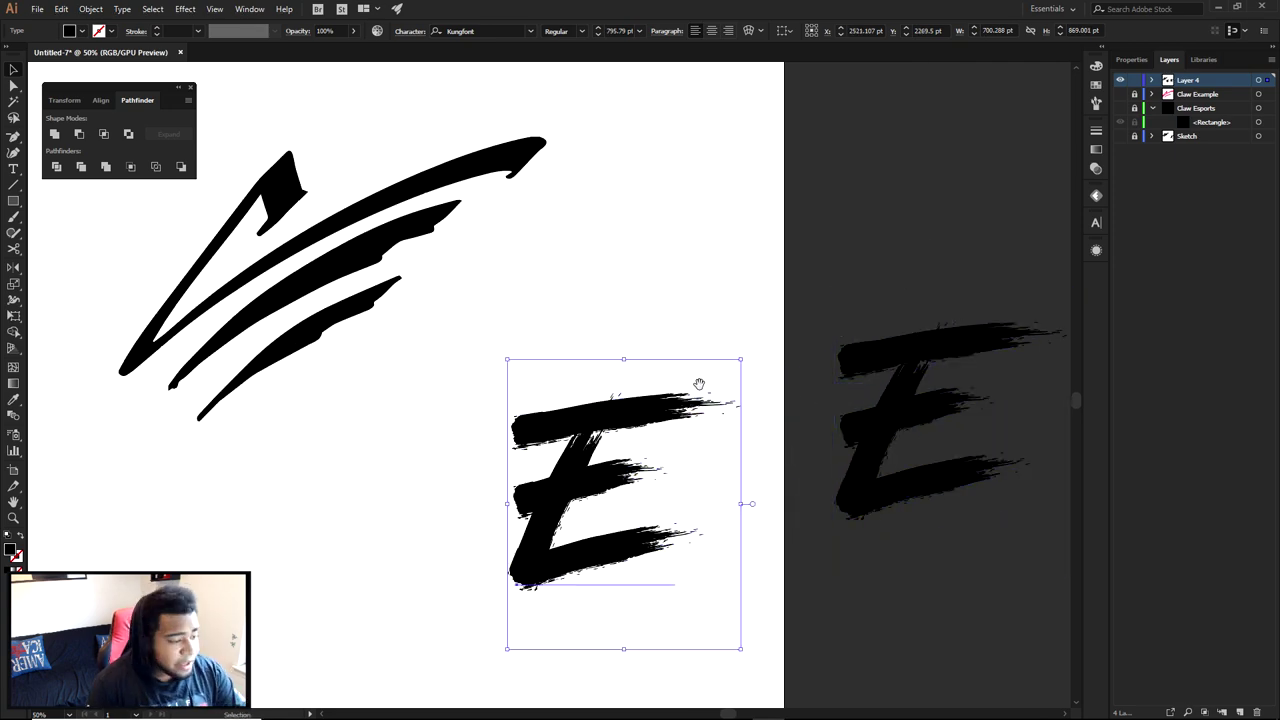
# - Expand the live text E on the artboard into vector shapes, with both Object and Fill included
pyautogui.moveTo(697, 383); pyautogui.dragTo(822, 369)
pyautogui.moveTo(735, 397); pyautogui.dragTo(697, 387)
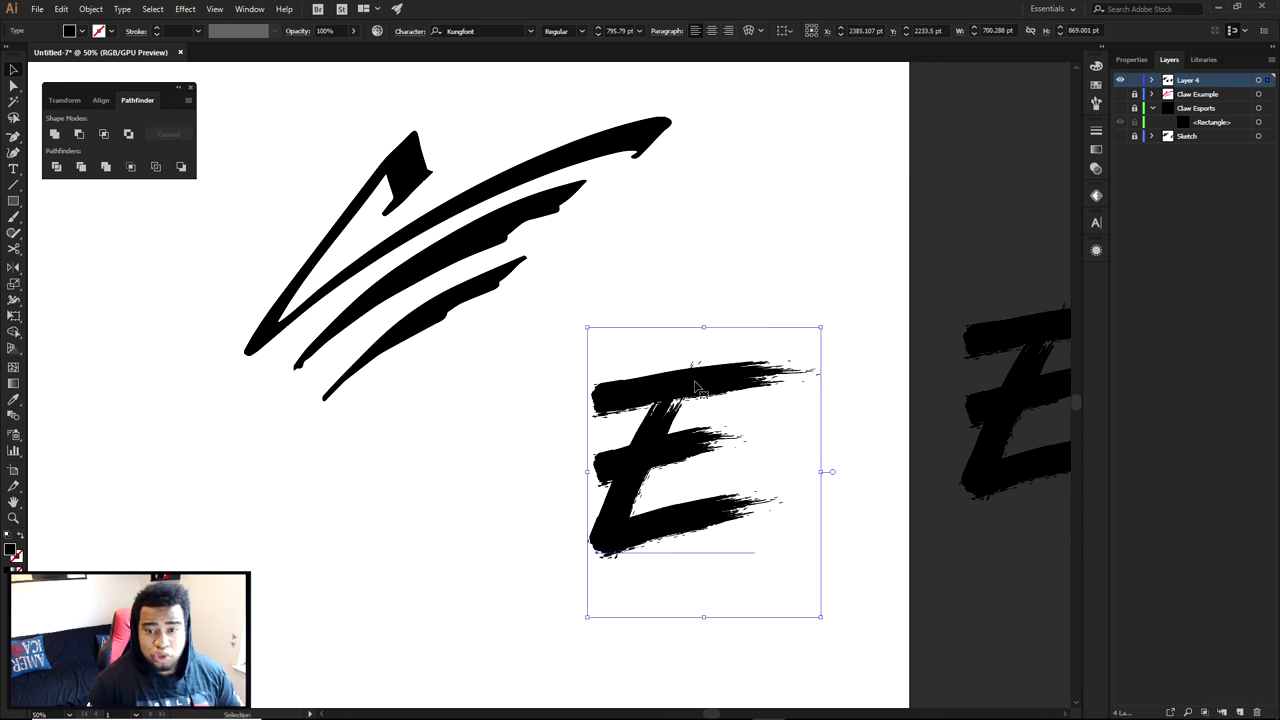
pyautogui.click(90, 8)
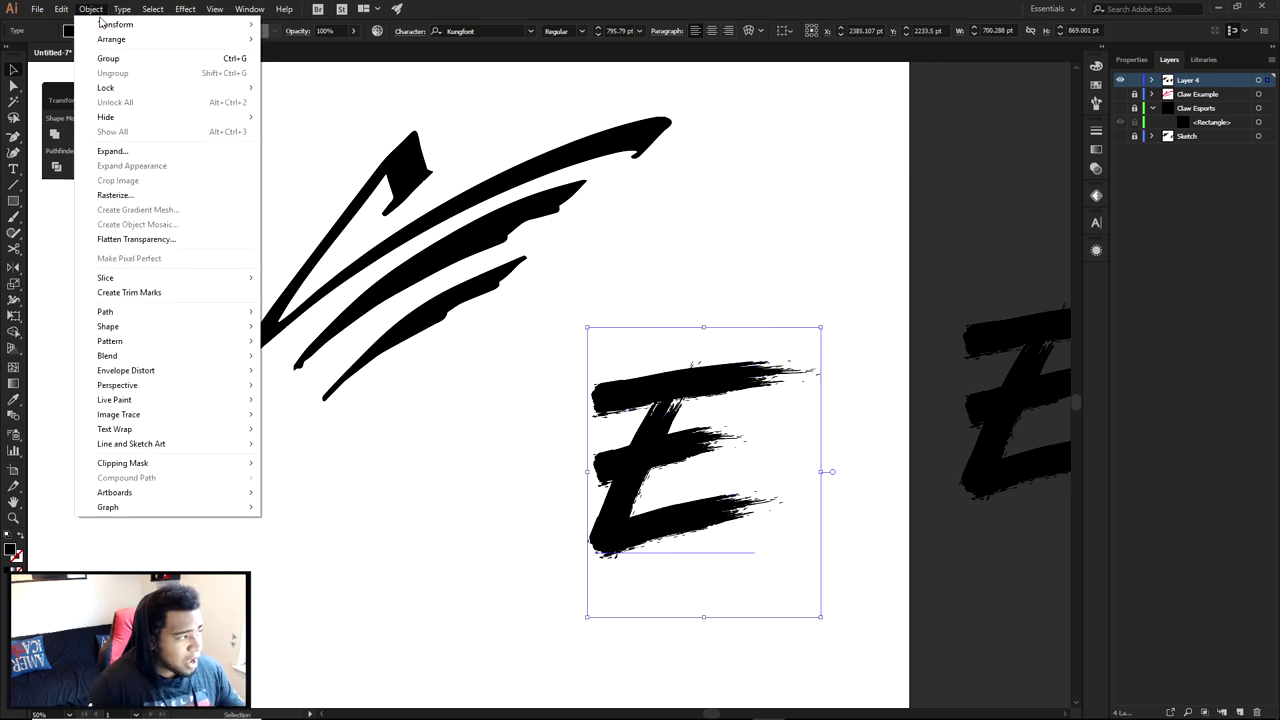
pyautogui.click(151, 150)
pyautogui.click(587, 302)
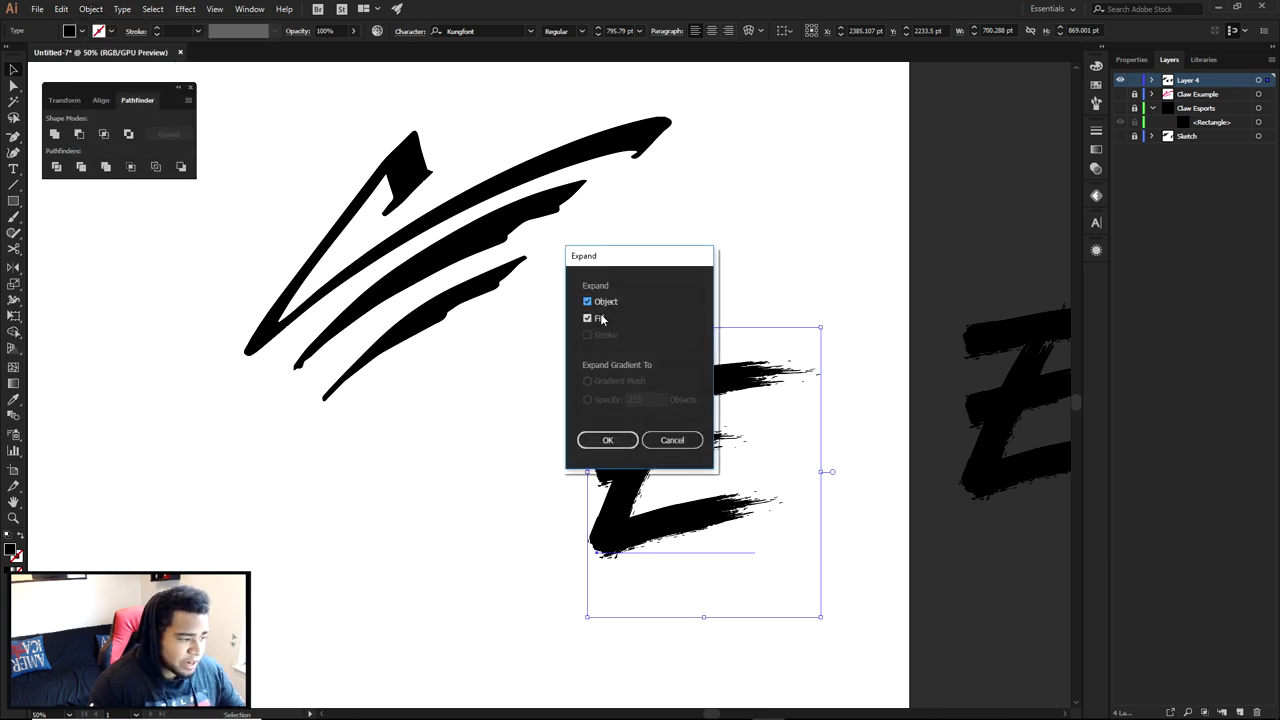
pyautogui.click(607, 440)
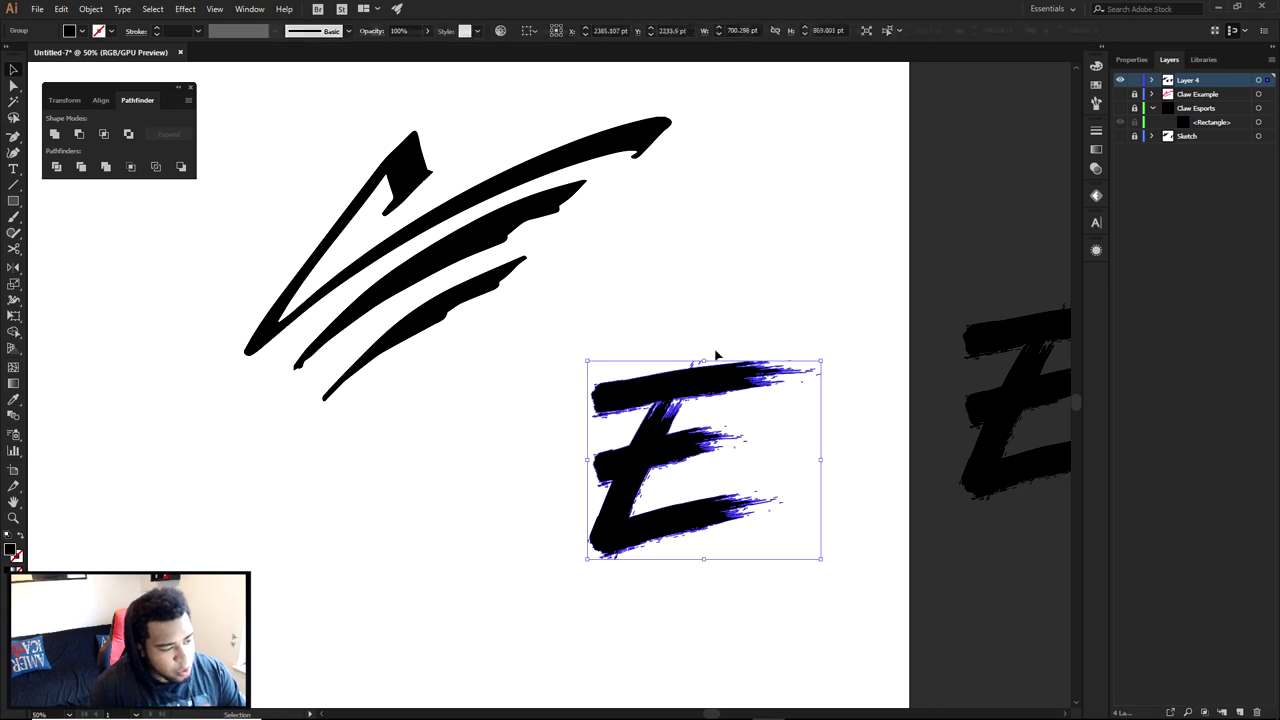
# - Examine the expanded E's outline and anchor points around the frayed end of its top stroke
pyautogui.press('a')
pyautogui.click(797, 345)
pyautogui.scroll(4, 792, 357)
pyautogui.moveTo(610, 428); pyautogui.dragTo(731, 195)
pyautogui.hotkey('ctrl', 'z')
pyautogui.scroll(-1, 743, 304)
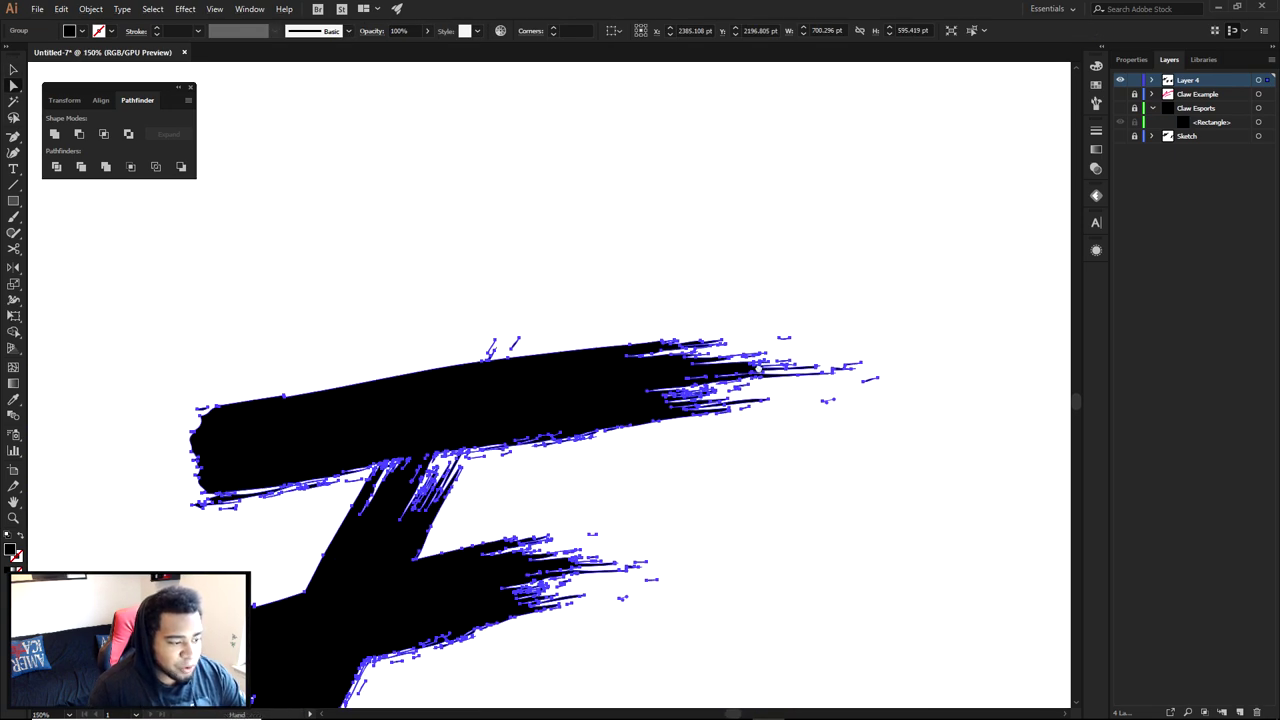
pyautogui.moveTo(754, 384); pyautogui.dragTo(797, 326)
pyautogui.click(850, 360)
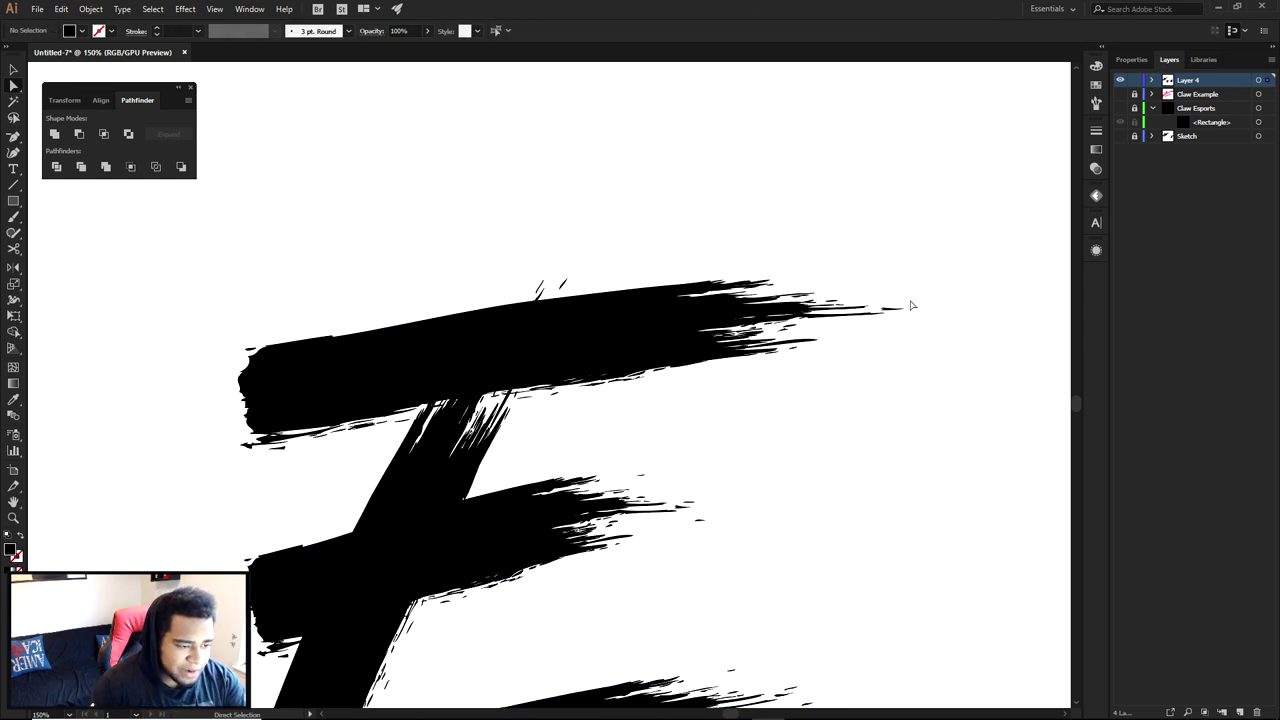
pyautogui.click(797, 356)
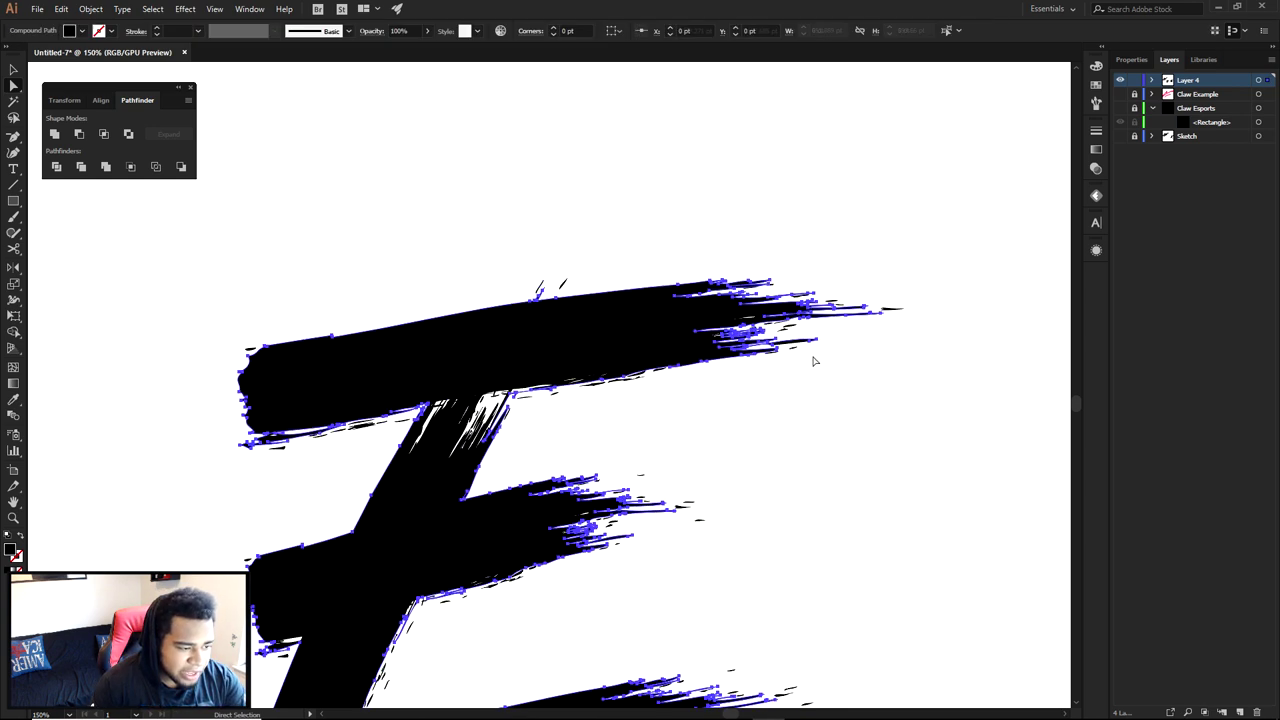
# - Delete the loose specks around the lower frayed edge of the E's top stroke
pyautogui.scroll(3, 809, 366)
pyautogui.click(772, 319)
pyautogui.press('Delete')
pyautogui.press('Delete')
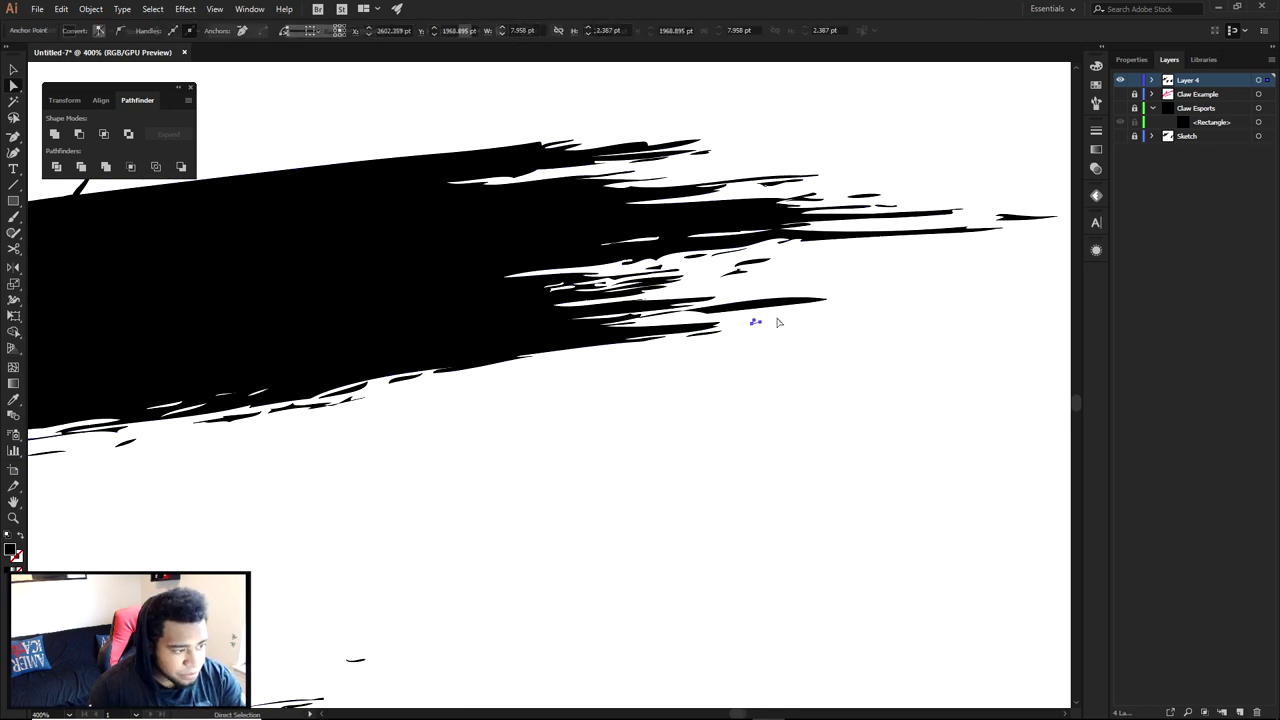
pyautogui.click(723, 253)
pyautogui.press('Delete')
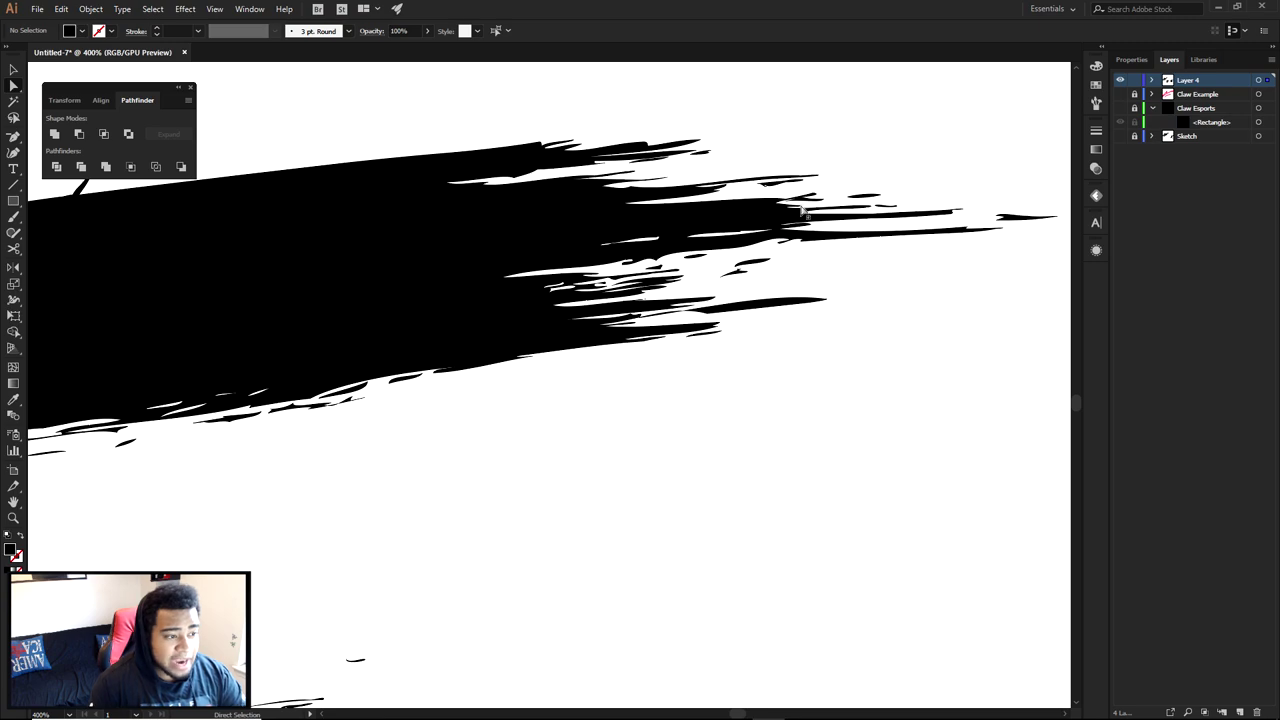
# - Delete the isolated specks floating beyond the frayed end of the E's middle stroke
pyautogui.scroll(3, 803, 191)
pyautogui.scroll(-3, 712, 250)
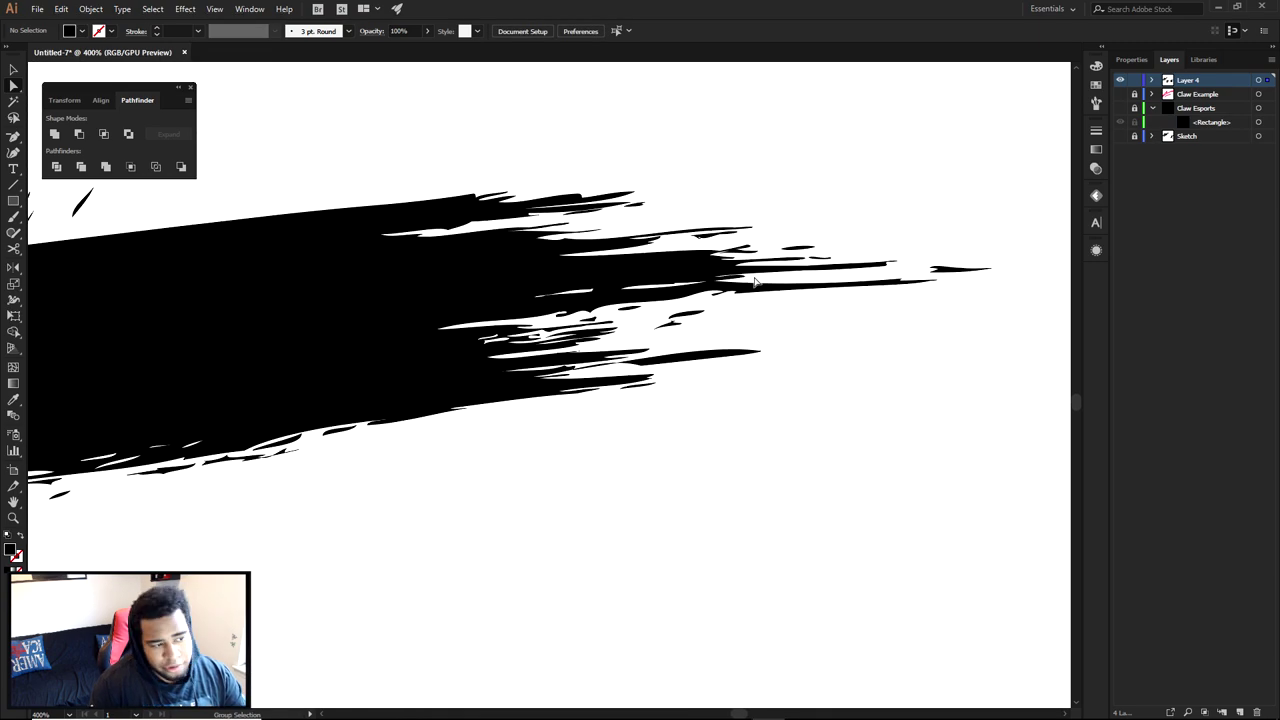
pyautogui.press('a')
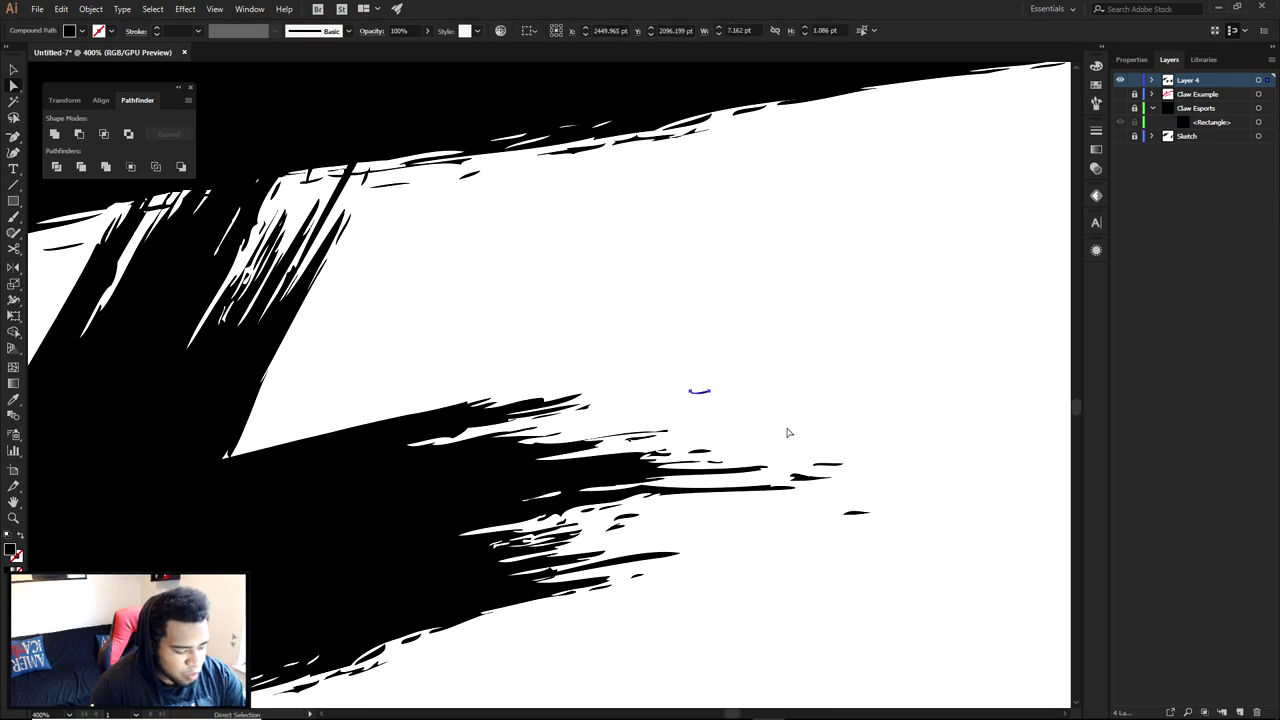
pyautogui.click(850, 510)
pyautogui.press('Delete')
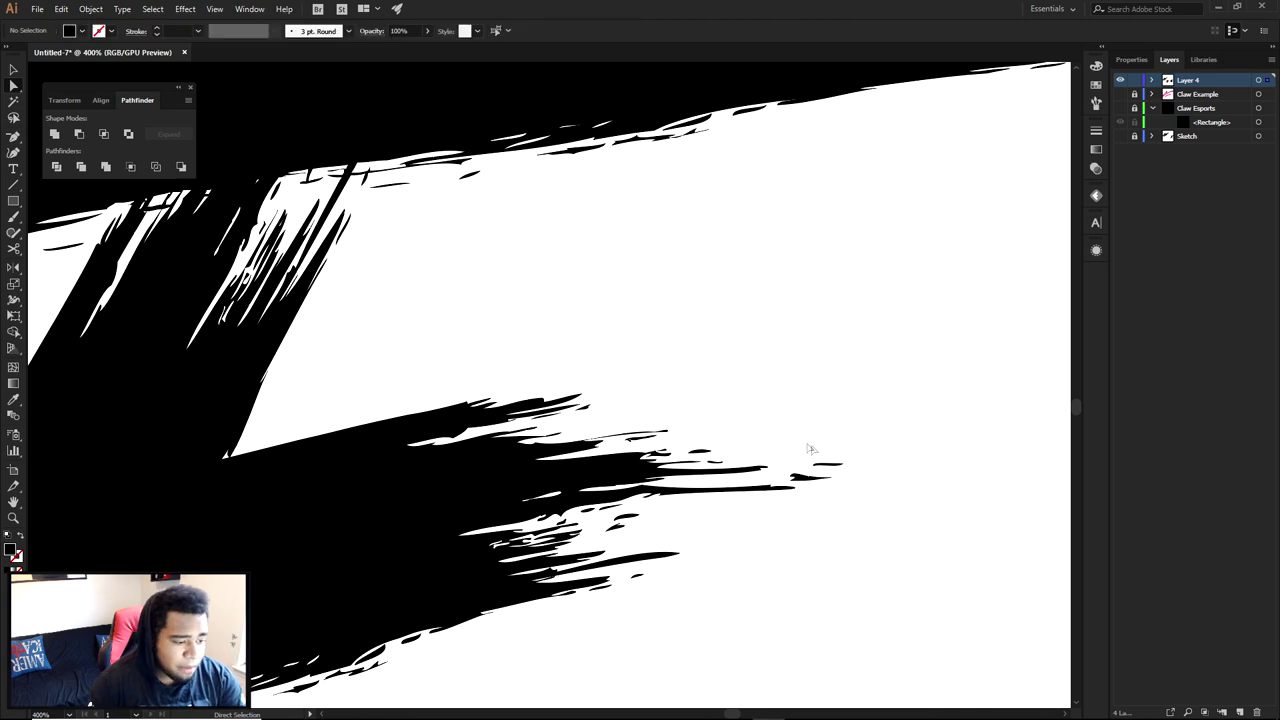
pyautogui.scroll(-4, 845, 441)
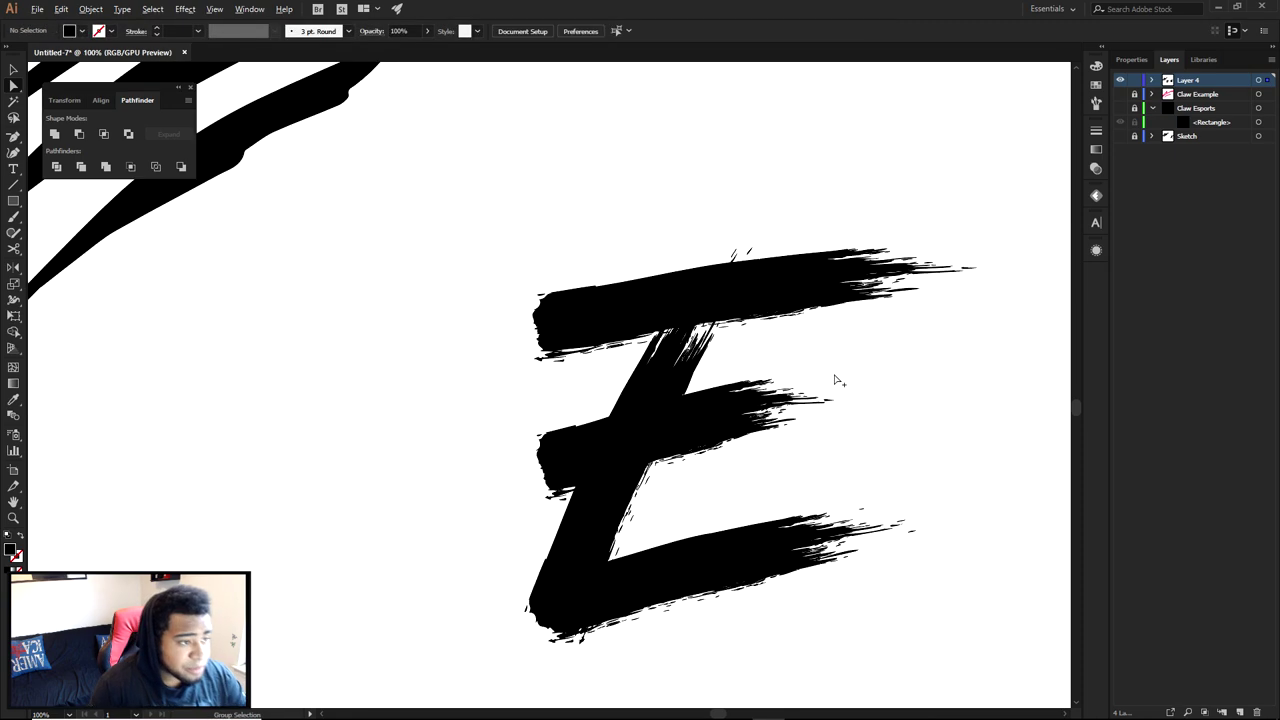
# - Draw a straight slanted Pen tool line across the E's top stroke, just before its frayed end
pyautogui.press('p')
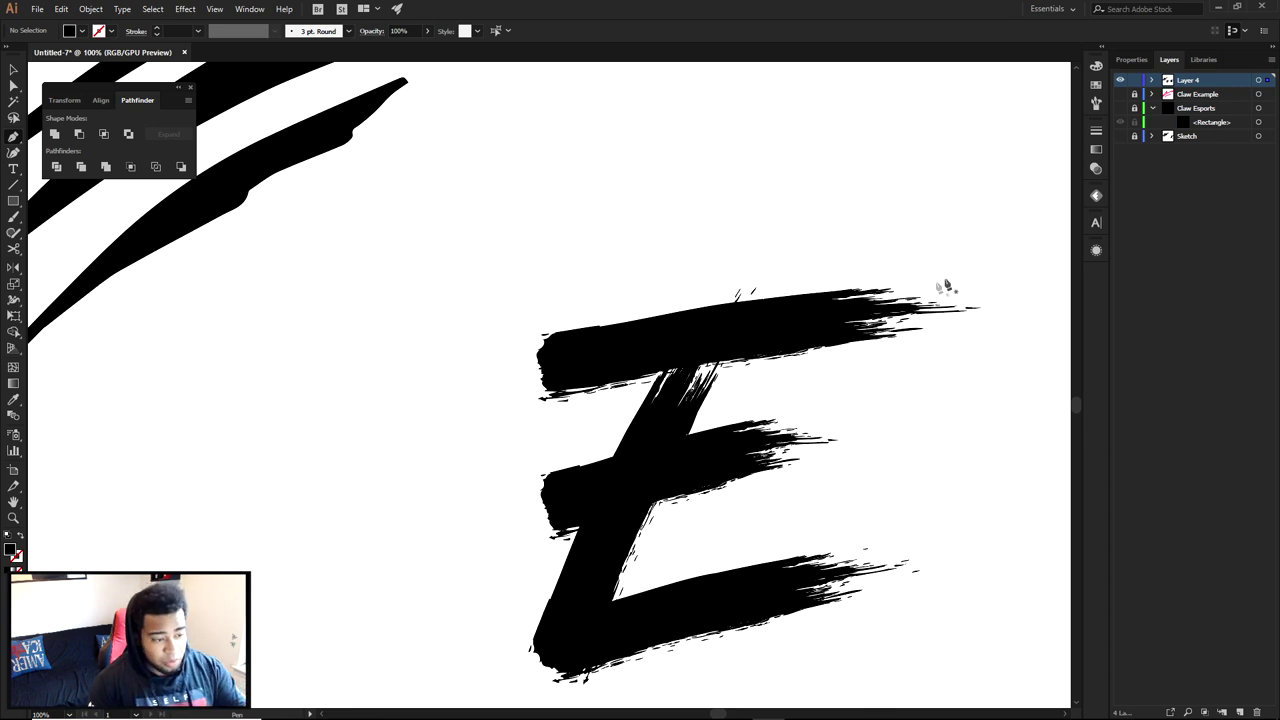
pyautogui.scroll(1, 869, 268)
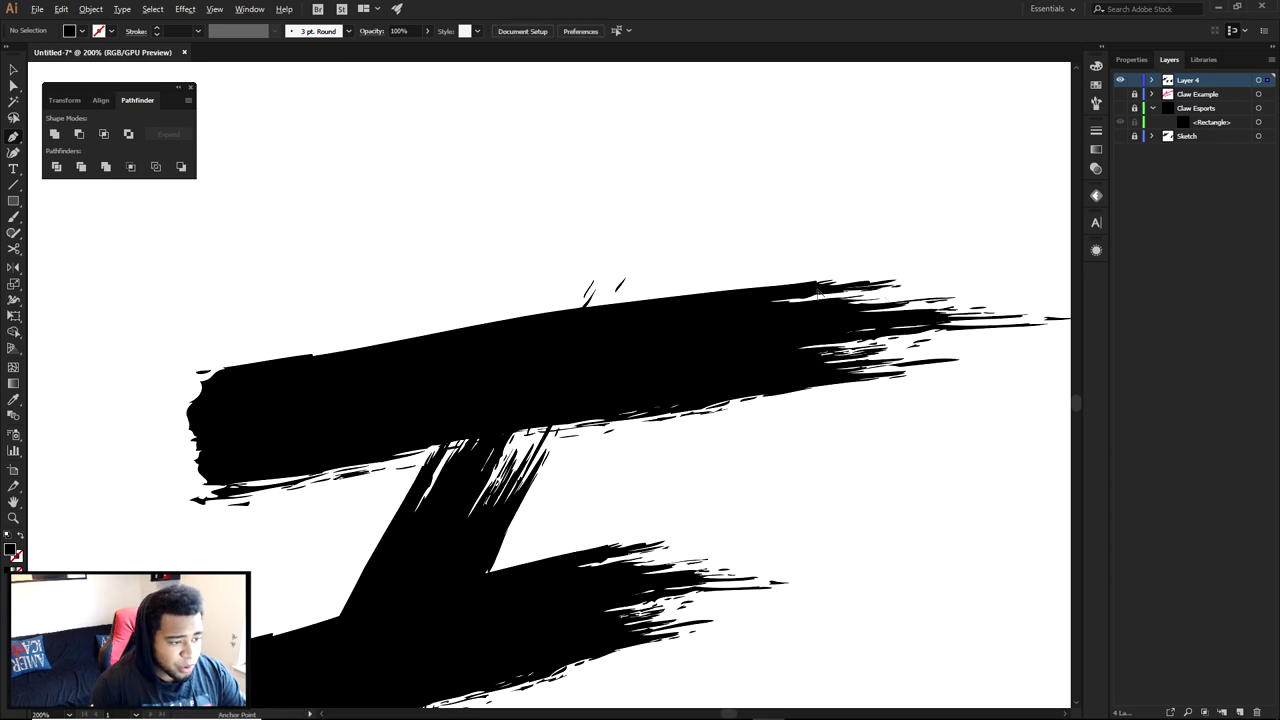
pyautogui.click(716, 242)
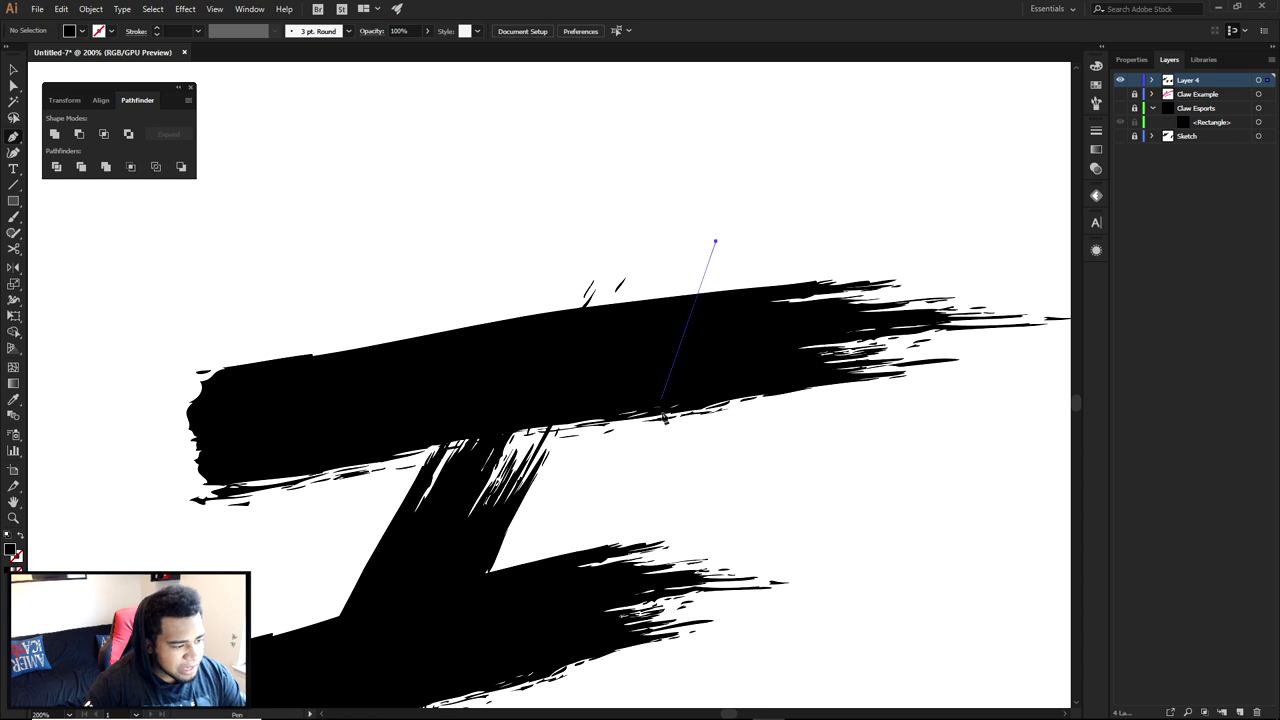
pyautogui.click(658, 464)
pyautogui.keyDown('ctrl'); pyautogui.click(752, 473); pyautogui.keyUp('ctrl')
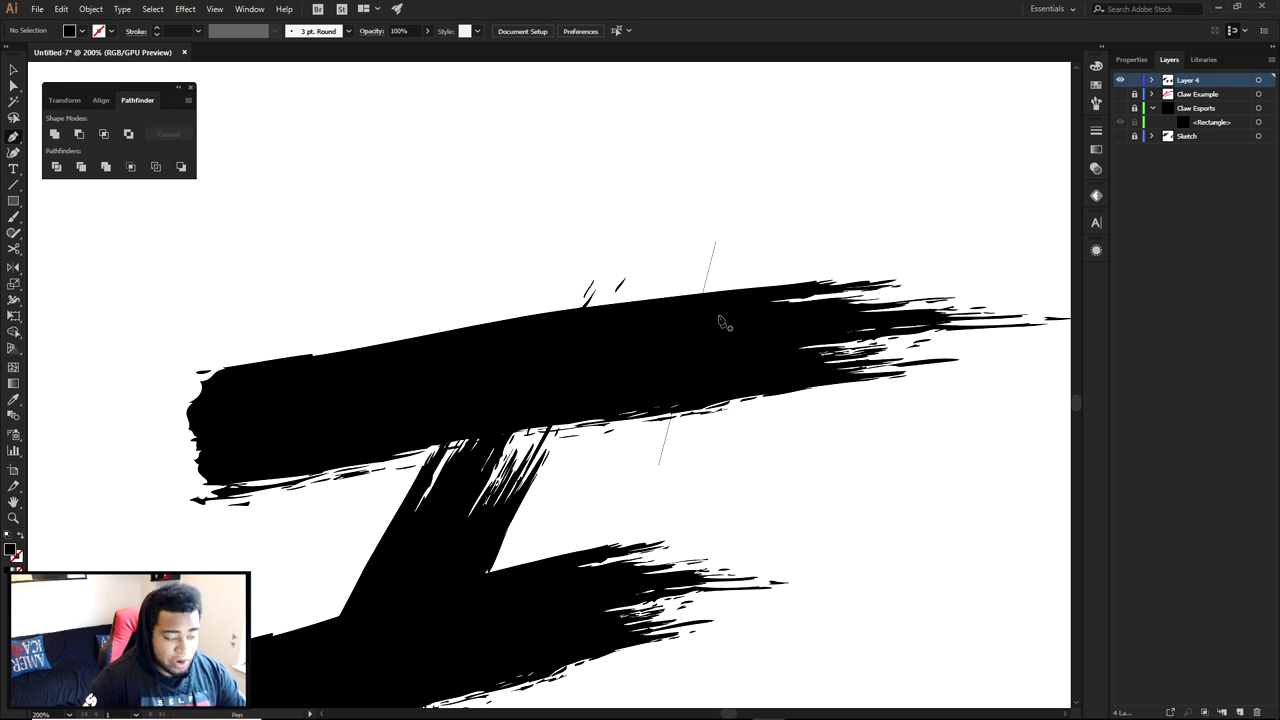
# - Select the E together with the slanted line and separate the top stroke's frayed end with the Shape Builder tool
pyautogui.press('a')
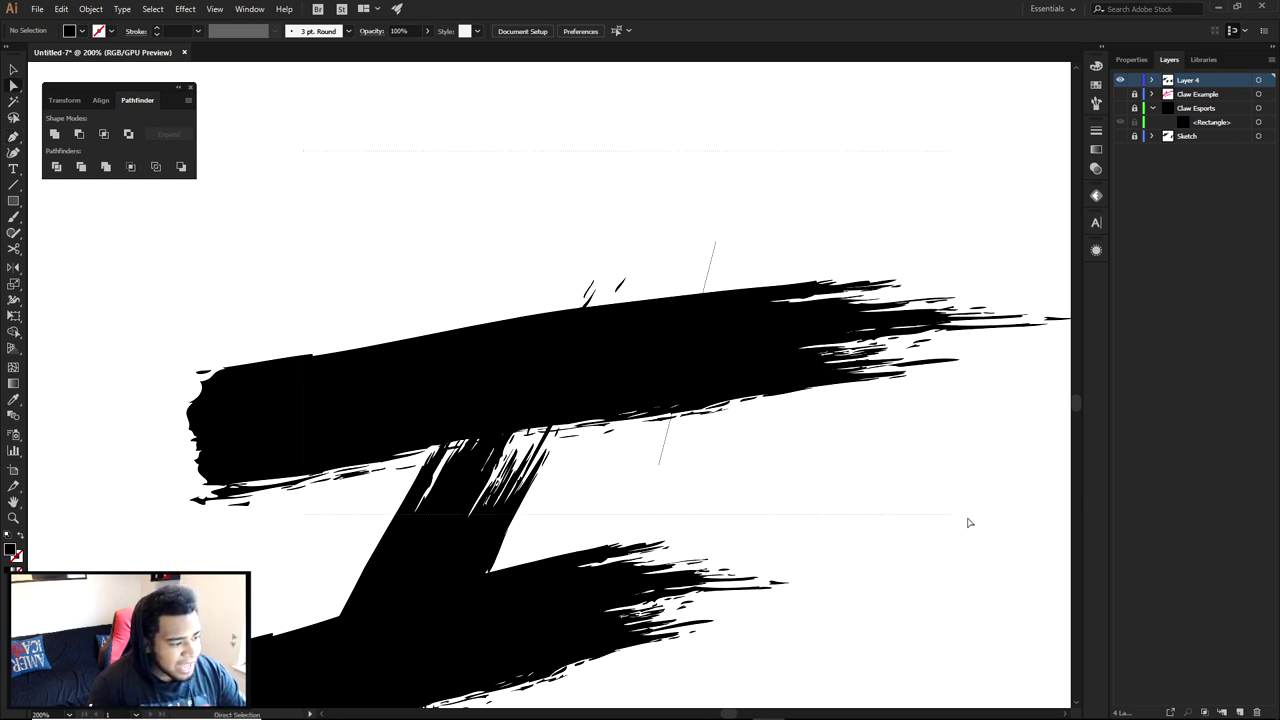
pyautogui.hotkey('ctrl', 'a')
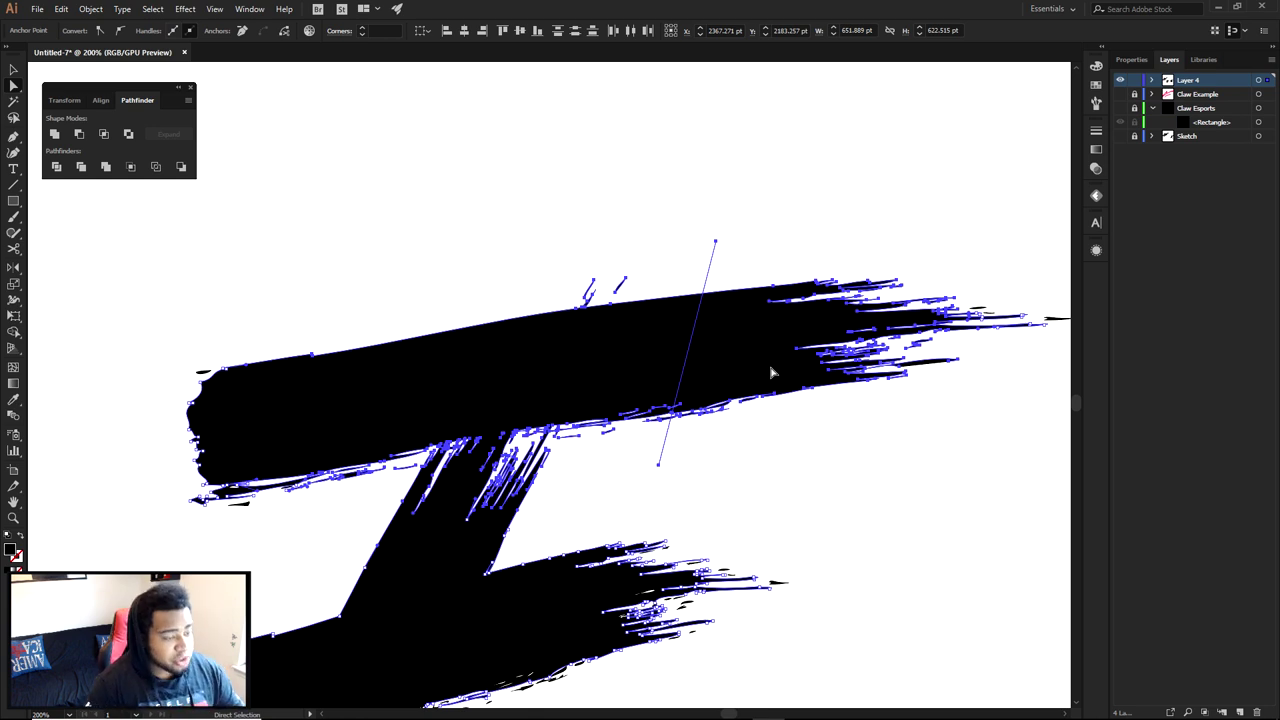
pyautogui.click(250, 9)
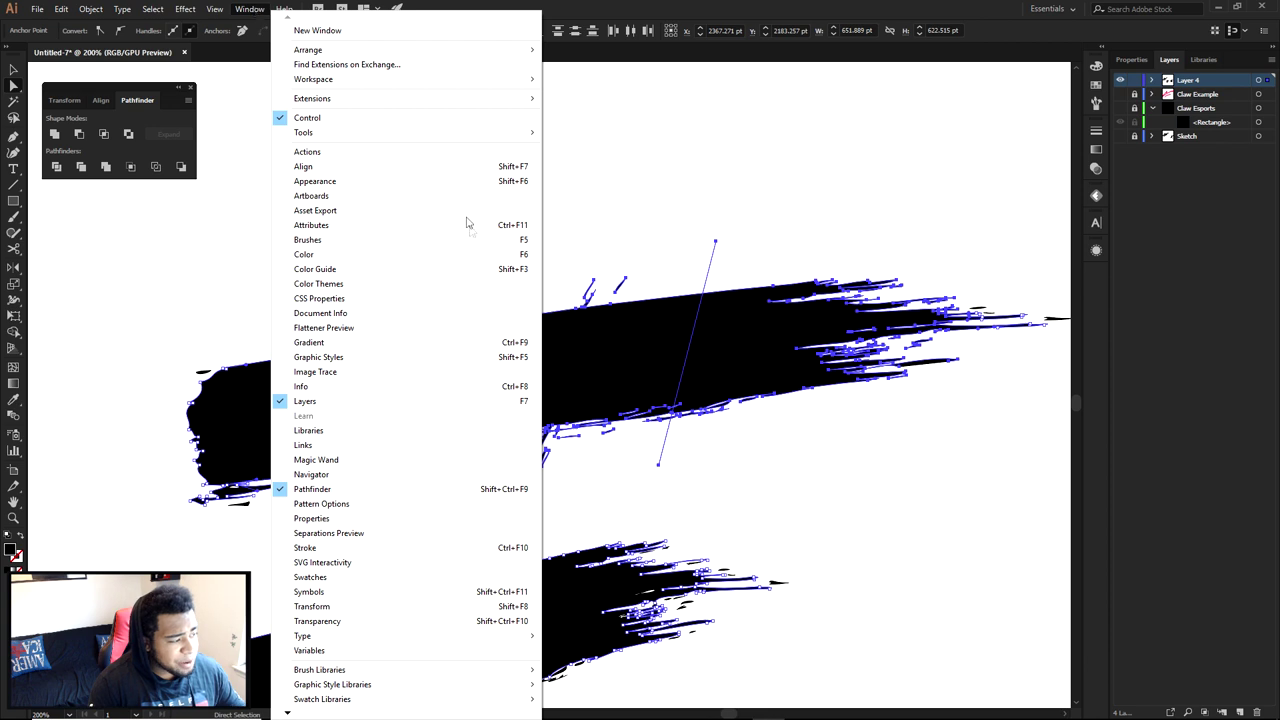
pyautogui.click(137, 102)
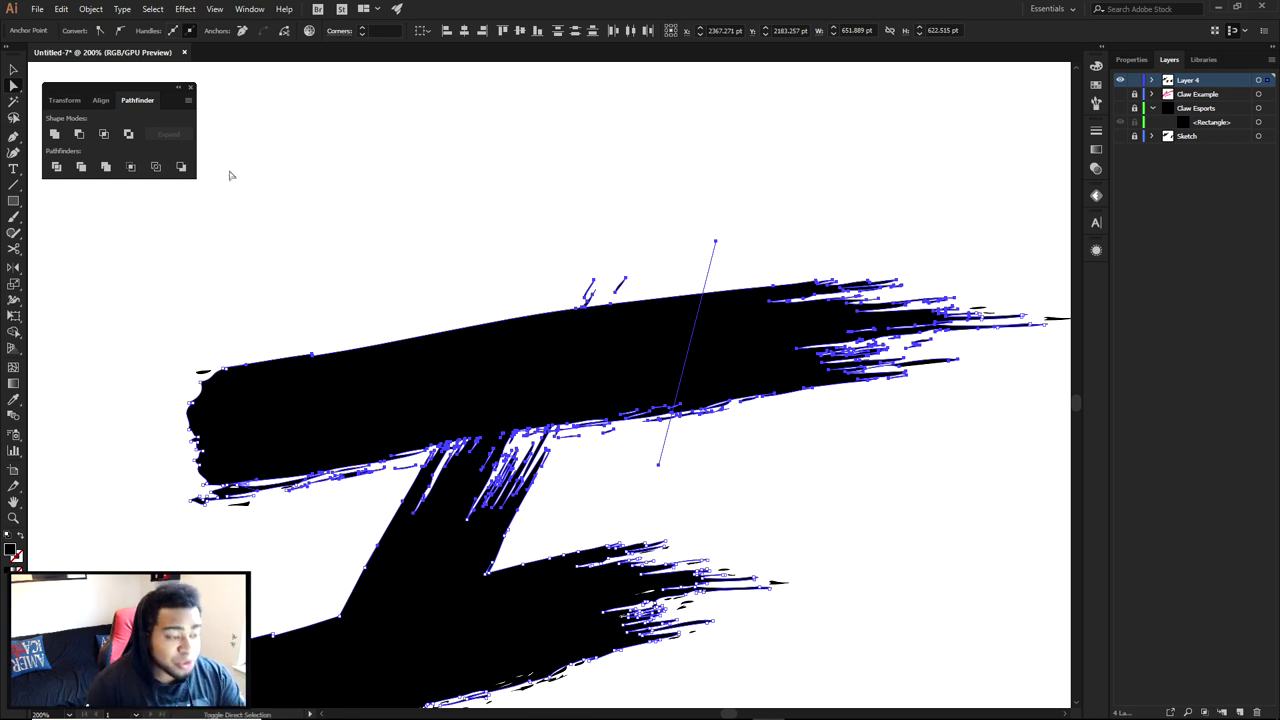
pyautogui.hotkey('shift', 'm')
pyautogui.moveTo(17, 334); pyautogui.dragTo(90, 336)
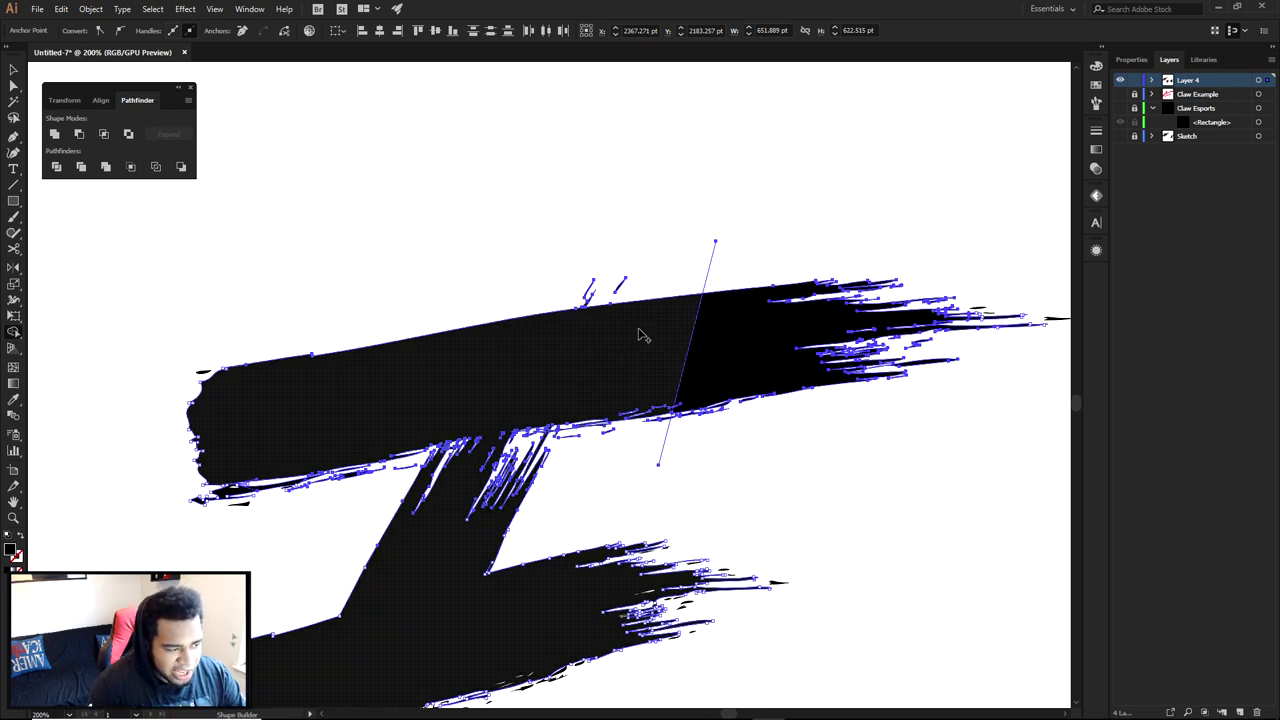
pyautogui.keyDown('alt'); pyautogui.click(646, 363); pyautogui.keyUp('alt')
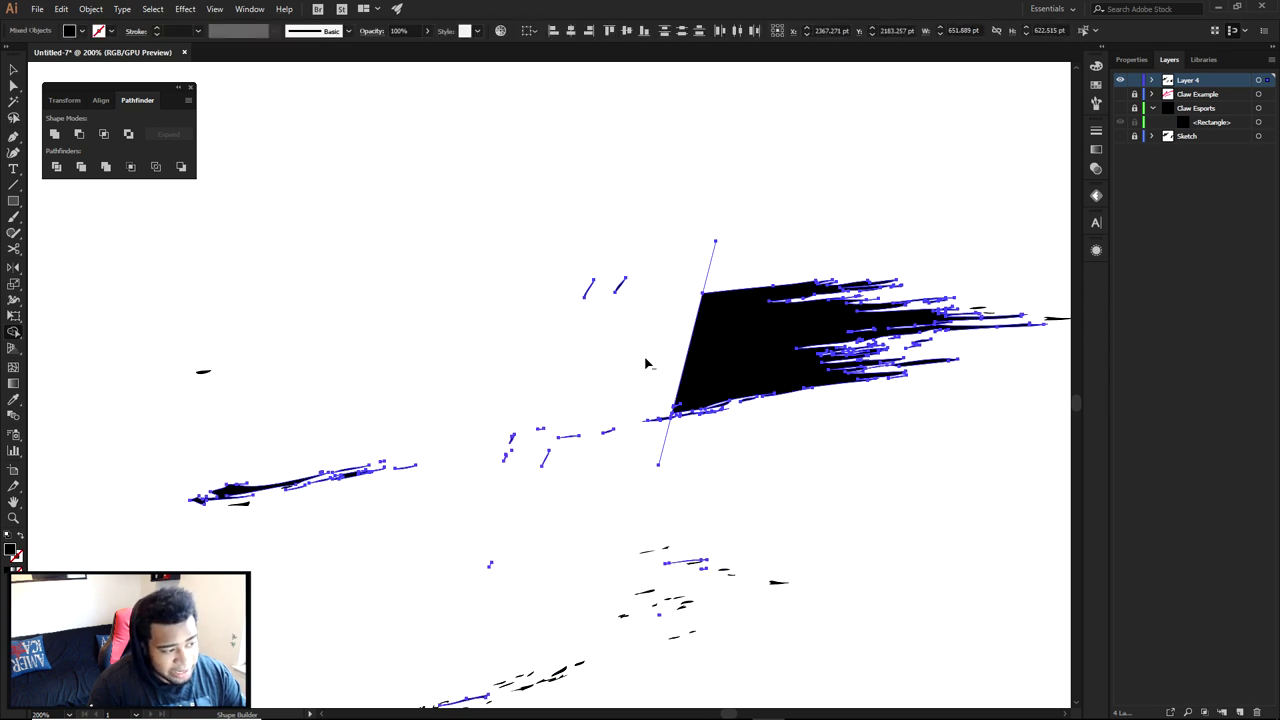
pyautogui.hotkey('ctrl', 'z')
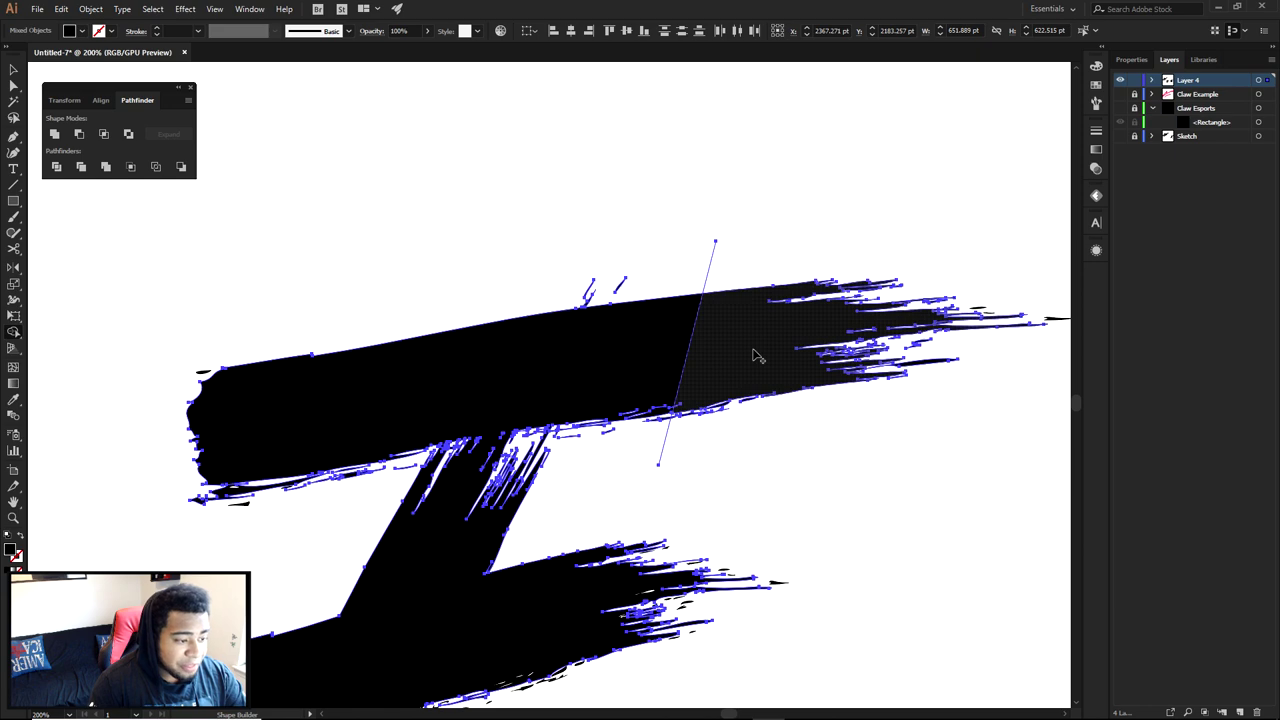
pyautogui.click(753, 349)
pyautogui.press('a')
pyautogui.click(812, 449)
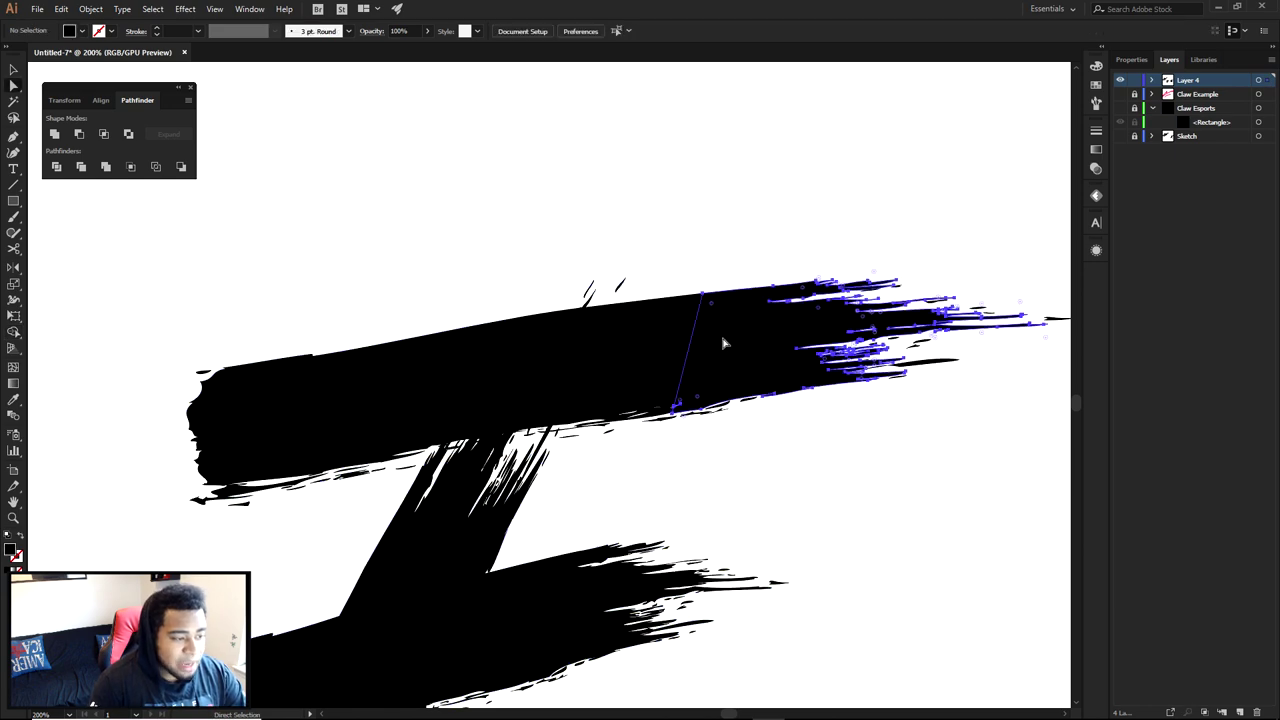
pyautogui.moveTo(775, 349); pyautogui.dragTo(885, 281)
pyautogui.scroll(-2, 882, 423)
pyautogui.hotkey('ctrl', 'z')
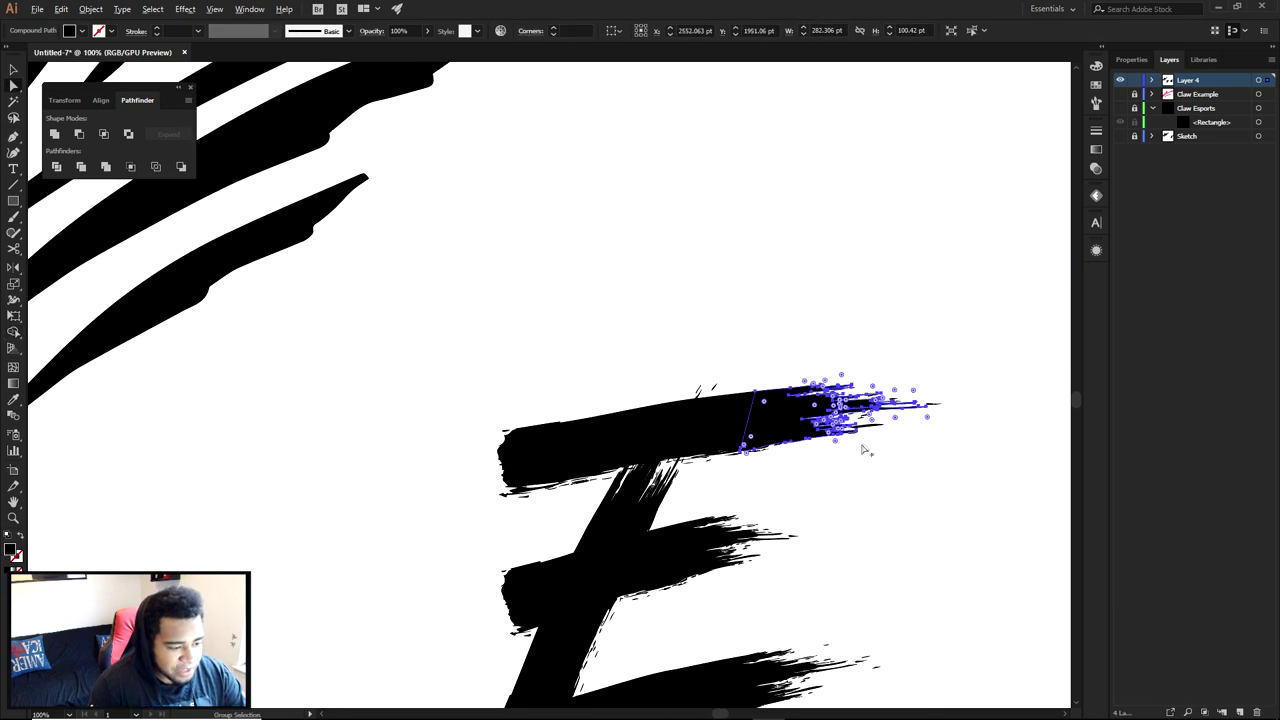
pyautogui.scroll(2, 862, 441)
pyautogui.click(864, 436)
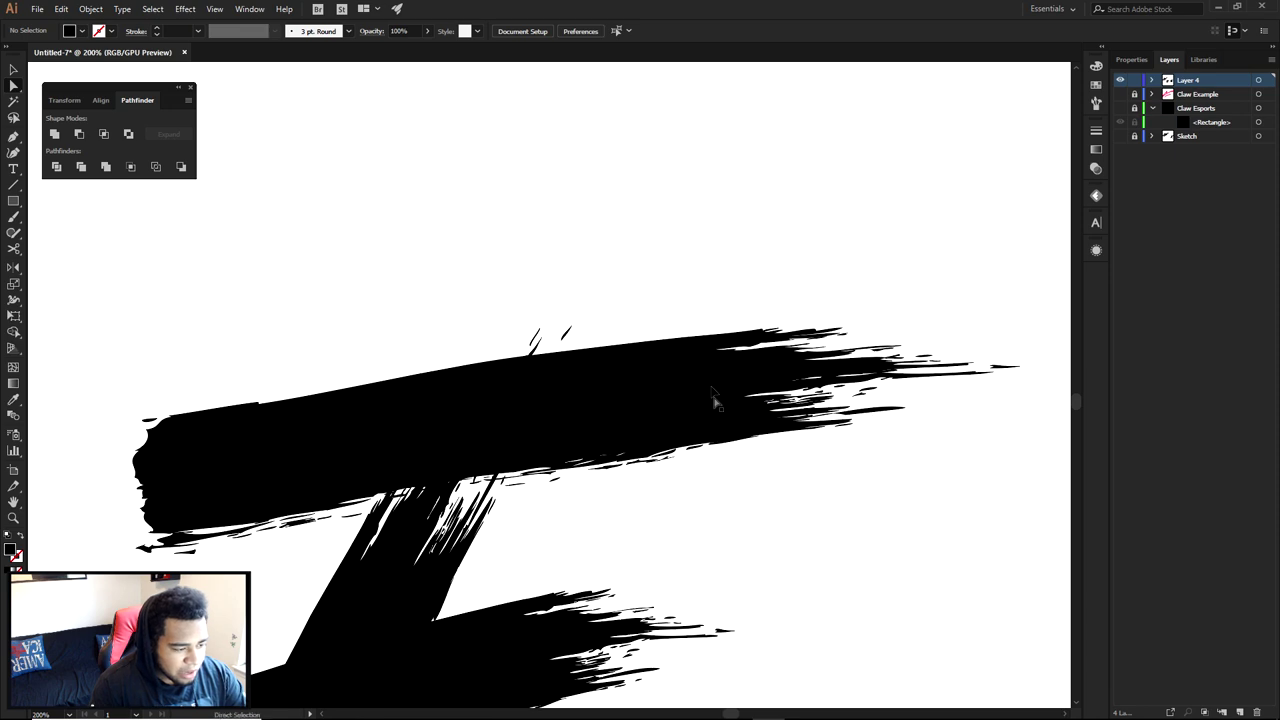
# - Move the cut-off brush end out of the E into the empty space beside the claw logo
pyautogui.moveTo(718, 402); pyautogui.dragTo(703, 218)
pyautogui.click(929, 397)
pyautogui.scroll(-2, 847, 294)
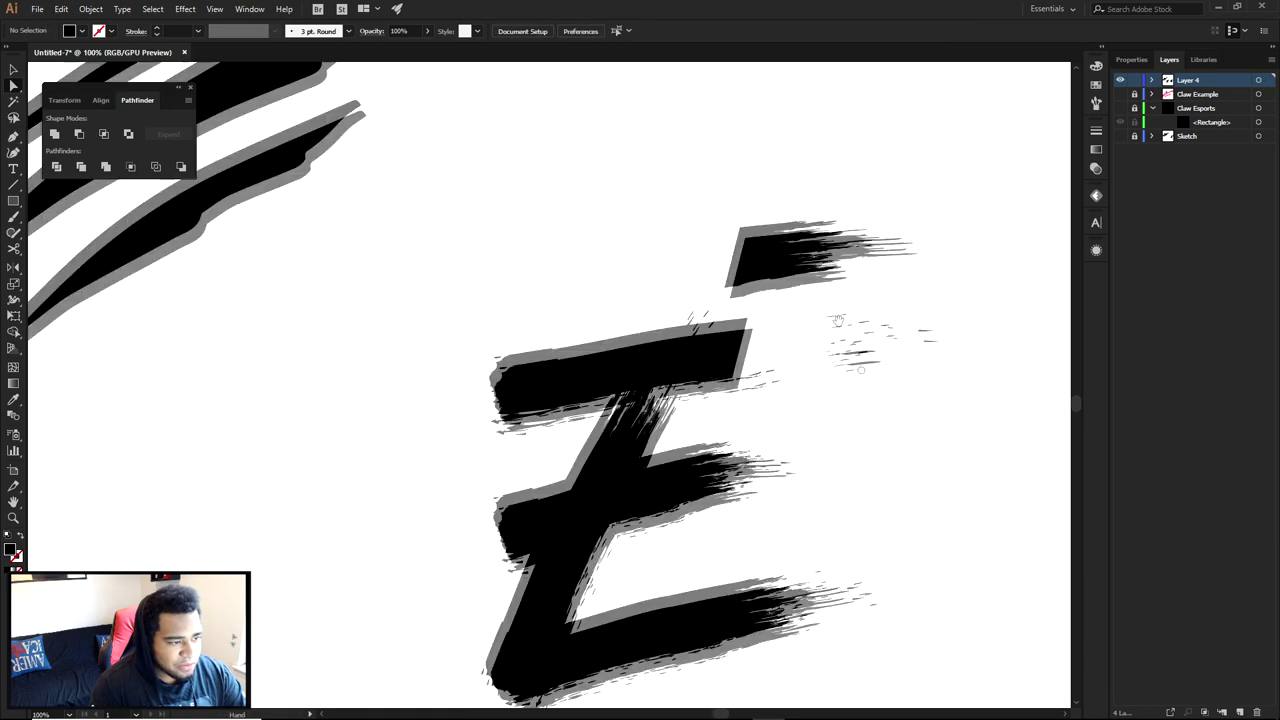
pyautogui.moveTo(823, 302); pyautogui.dragTo(888, 440)
pyautogui.moveTo(839, 404)
pyautogui.mouseDown()
pyautogui.moveTo(655, 378)
pyautogui.moveTo(591, 336)
pyautogui.moveTo(606, 395)
pyautogui.mouseUp()
pyautogui.scroll(1, 590, 335)
pyautogui.click(755, 365)
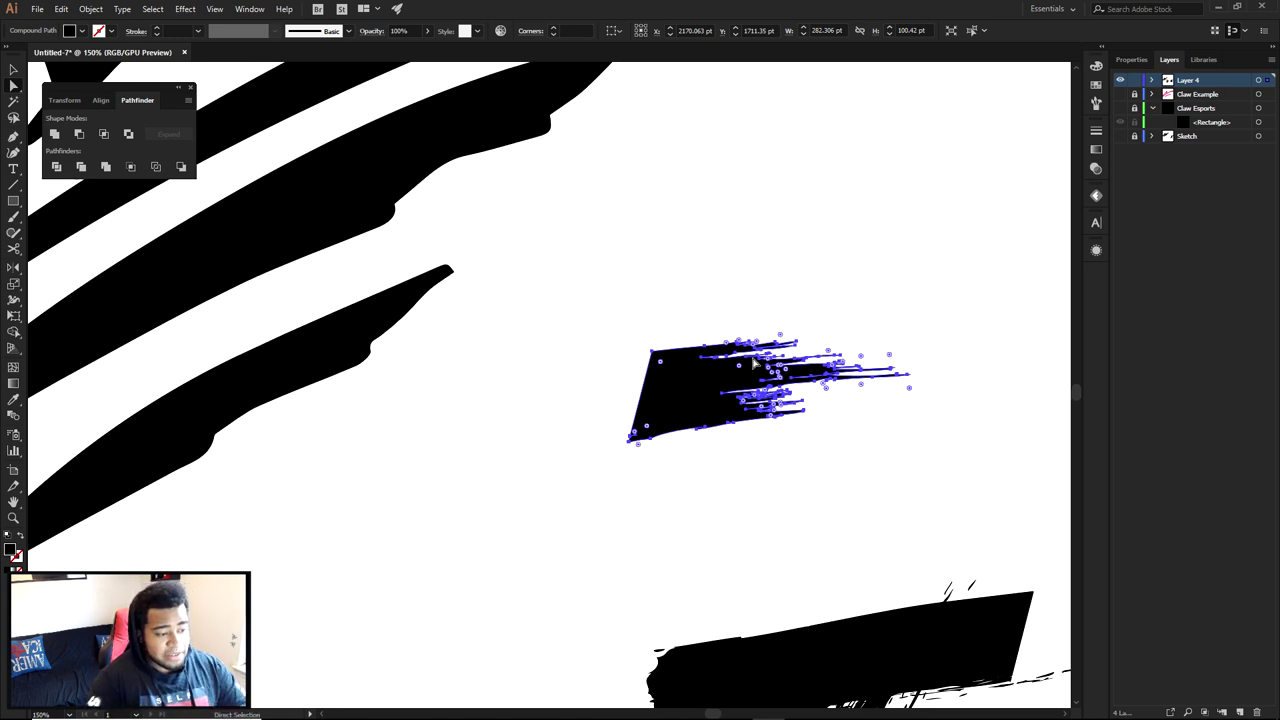
# - Move the brush end to the tip of the middle claw stripe and rotate it counterclockwise to follow the stripe's slant
pyautogui.moveTo(716, 315); pyautogui.dragTo(848, 474)
pyautogui.moveTo(821, 530); pyautogui.dragTo(629, 318)
pyautogui.moveTo(857, 285); pyautogui.dragTo(850, 265)
pyautogui.press('a')
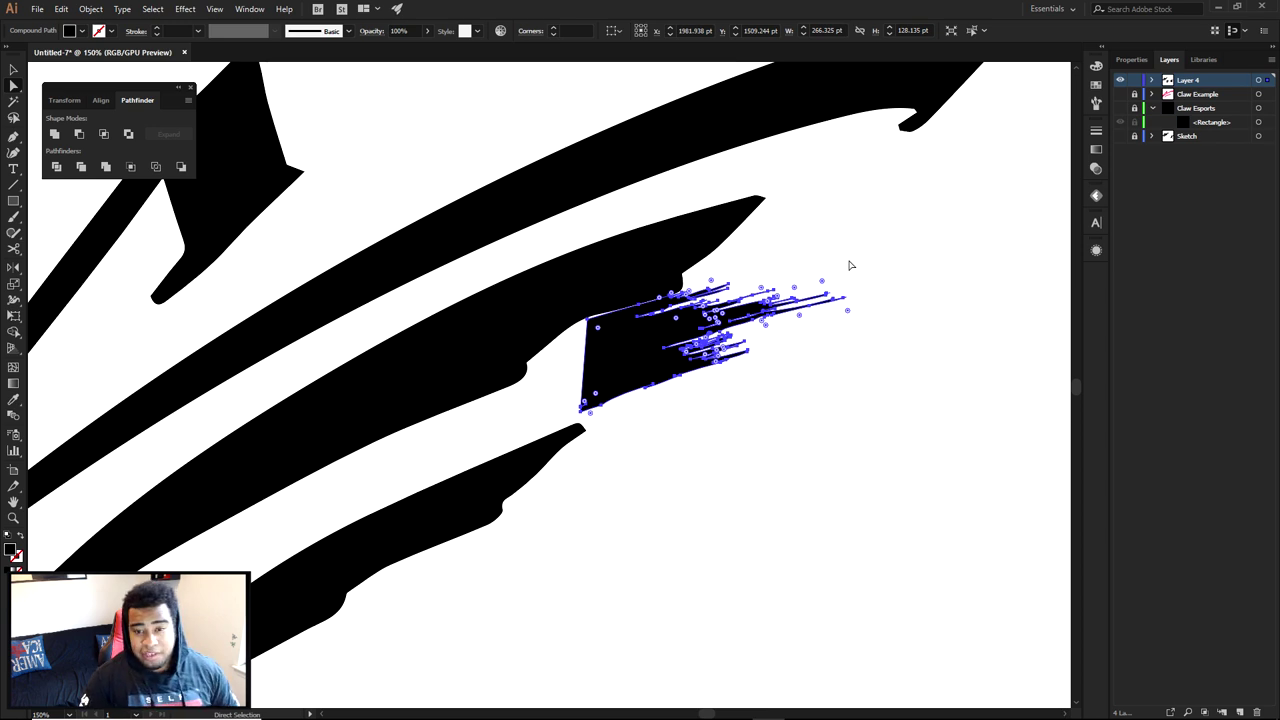
# - Position the brush end over the middle claw stripe so its upper inner corner meets the stripe's upper edge
pyautogui.moveTo(650, 376)
pyautogui.mouseDown()
pyautogui.moveTo(654, 280)
pyautogui.moveTo(656, 292)
pyautogui.moveTo(620, 272)
pyautogui.moveTo(609, 237)
pyautogui.moveTo(578, 230)
pyautogui.mouseUp()
pyautogui.scroll(5, 637, 251)
pyautogui.scroll(2, 589, 227)
pyautogui.scroll(-3, 565, 200)
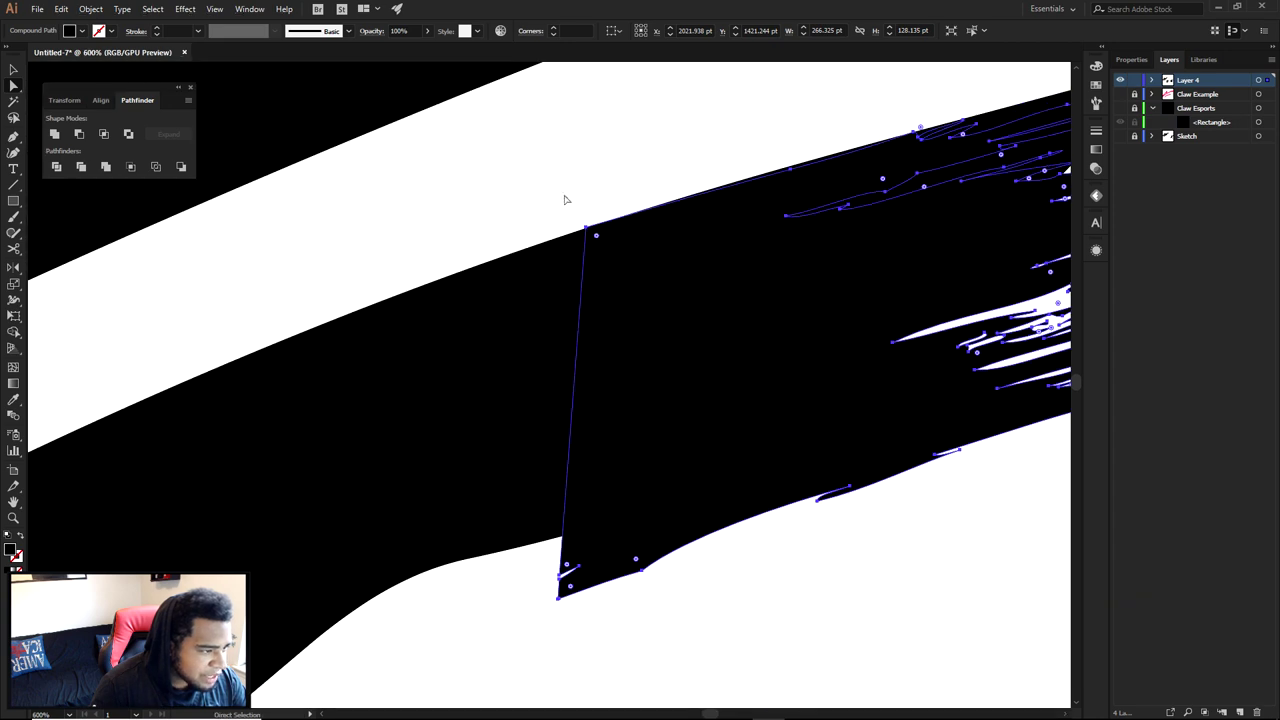
pyautogui.scroll(-3, 640, 290)
pyautogui.click(719, 367)
pyautogui.moveTo(662, 379); pyautogui.dragTo(763, 400)
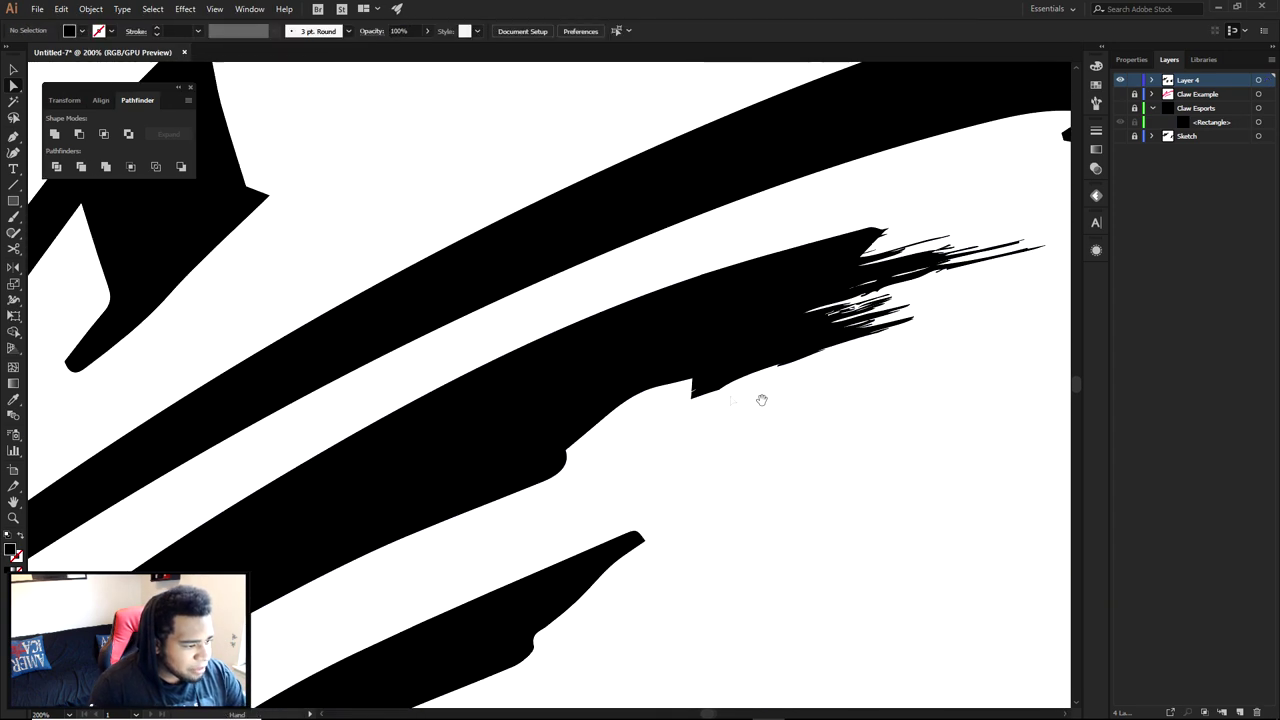
# - Enlarge the brush end from its lower inner corner until it spans the width of the middle claw stripe
pyautogui.click(809, 350)
pyautogui.click(729, 428)
pyautogui.click(712, 378)
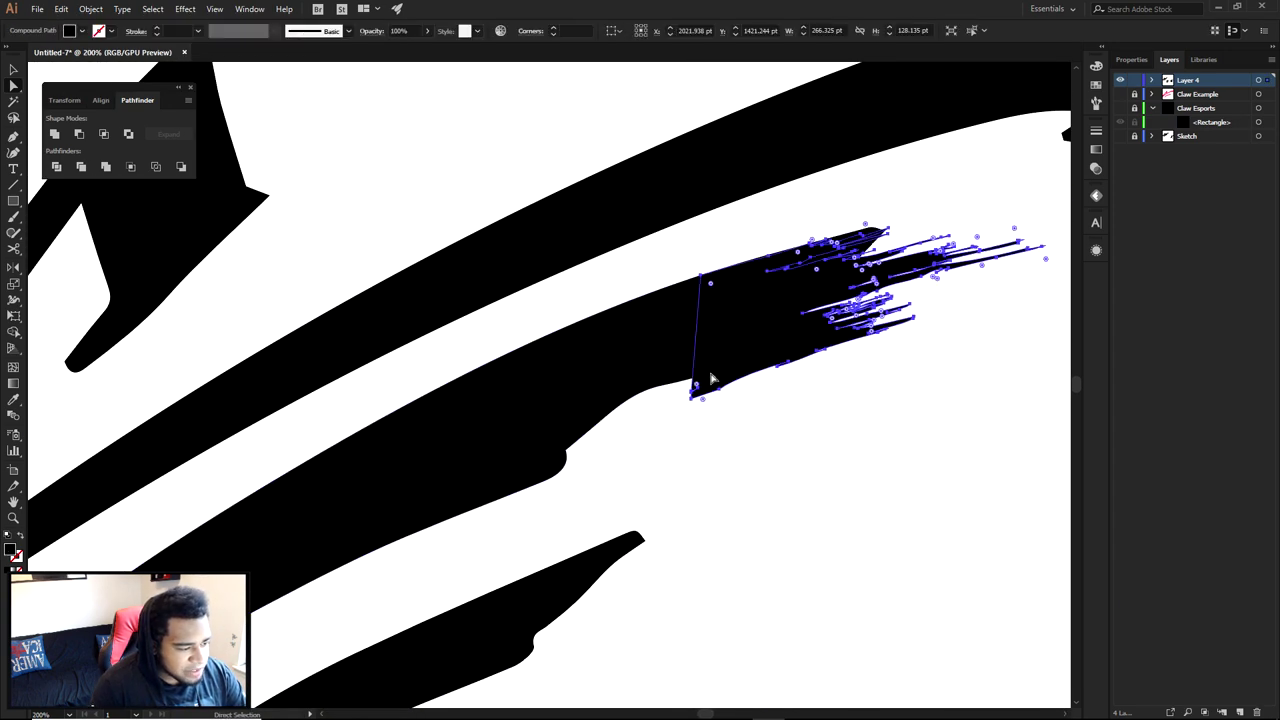
pyautogui.press('v')
pyautogui.moveTo(692, 393); pyautogui.dragTo(537, 486)
pyautogui.click(726, 464)
# - Select the middle claw stripe with the brush end and trim the brush end's corner protruding above the stripe using Shape Builder
pyautogui.moveTo(503, 310); pyautogui.dragTo(914, 386)
pyautogui.keyDown('alt'); pyautogui.scroll(1, 620, 290); pyautogui.keyUp('alt')
pyautogui.keyDown('alt'); pyautogui.scroll(1, 617, 290); pyautogui.keyUp('alt')
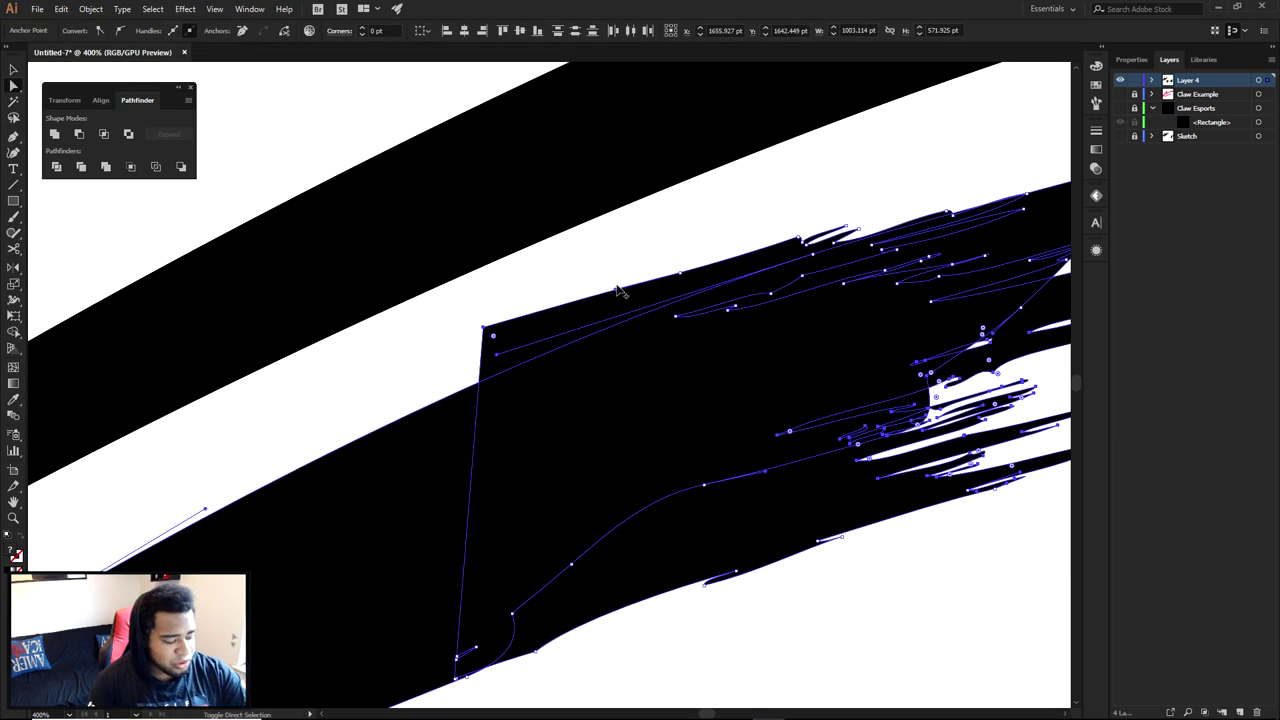
pyautogui.hotkey('shift', 'm')
pyautogui.keyDown('alt'); pyautogui.scroll(-1, 930, 365); pyautogui.keyUp('alt')
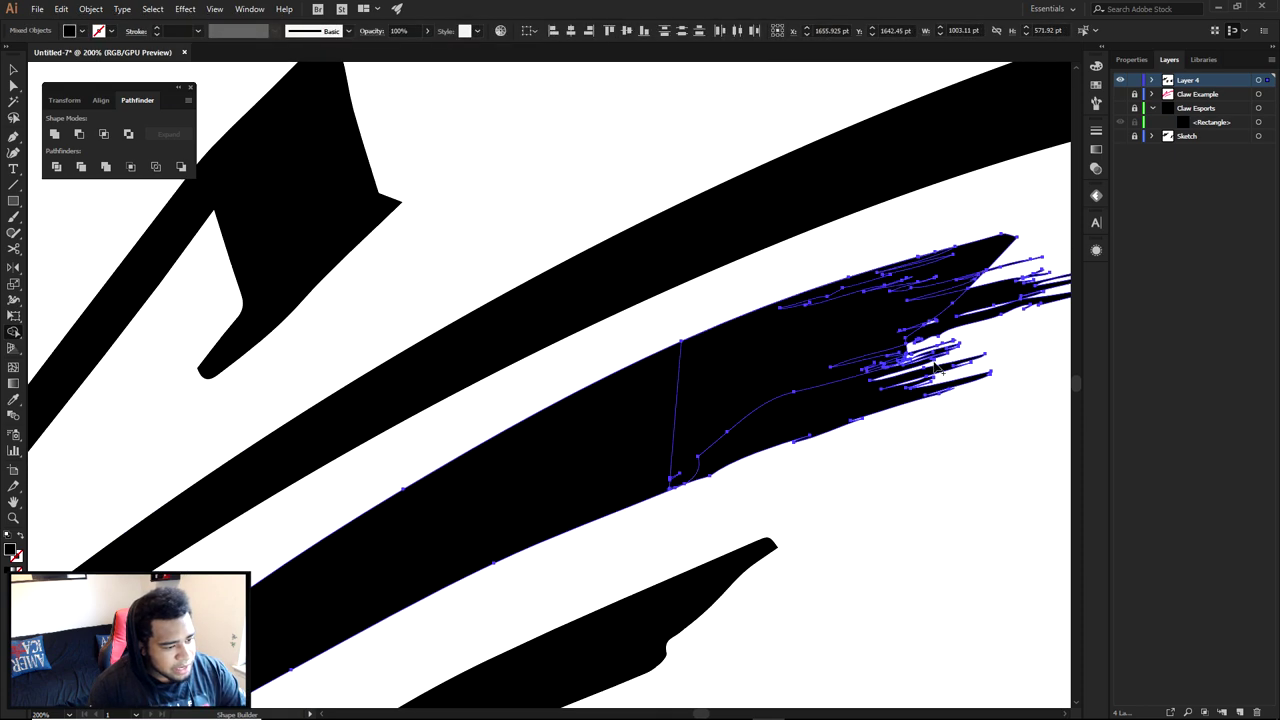
pyautogui.moveTo(933, 361); pyautogui.dragTo(704, 455)
pyautogui.press('a')
pyautogui.click(813, 429)
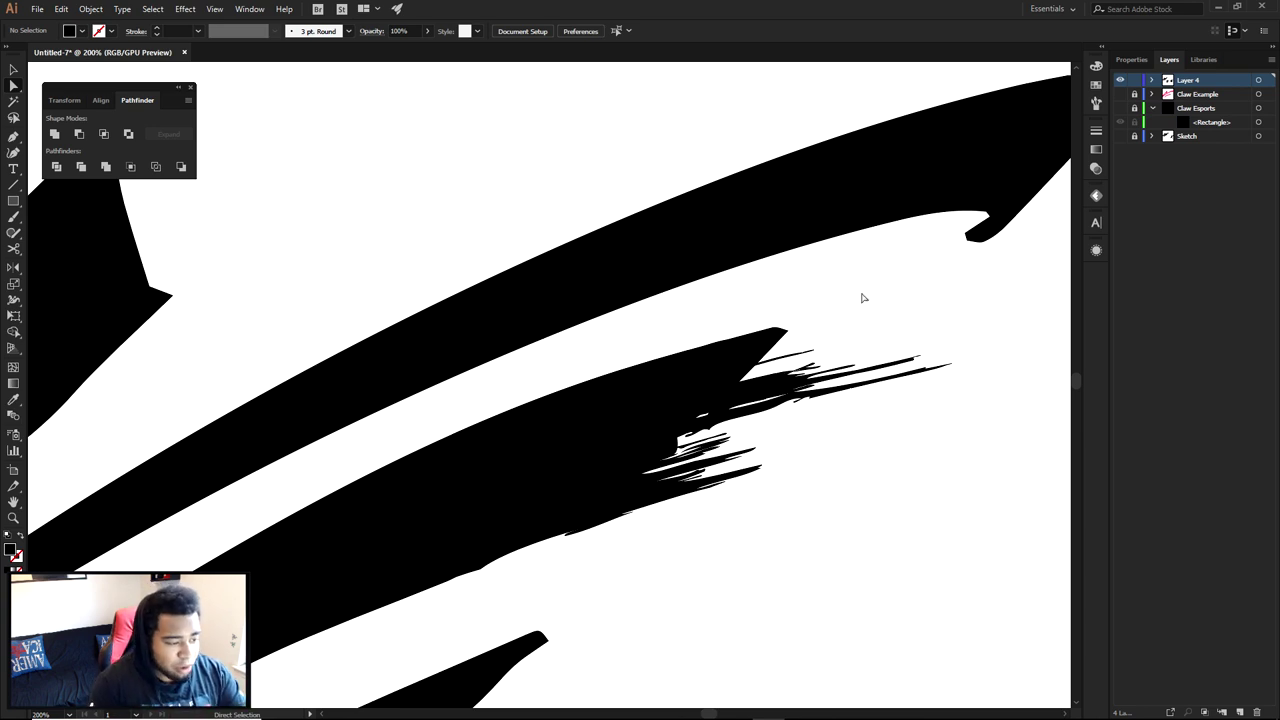
# - Select the middle stripe and brush end again and remove the stripe areas filling the gaps between the upper bristles with Shape Builder
pyautogui.moveTo(864, 296); pyautogui.dragTo(583, 468)
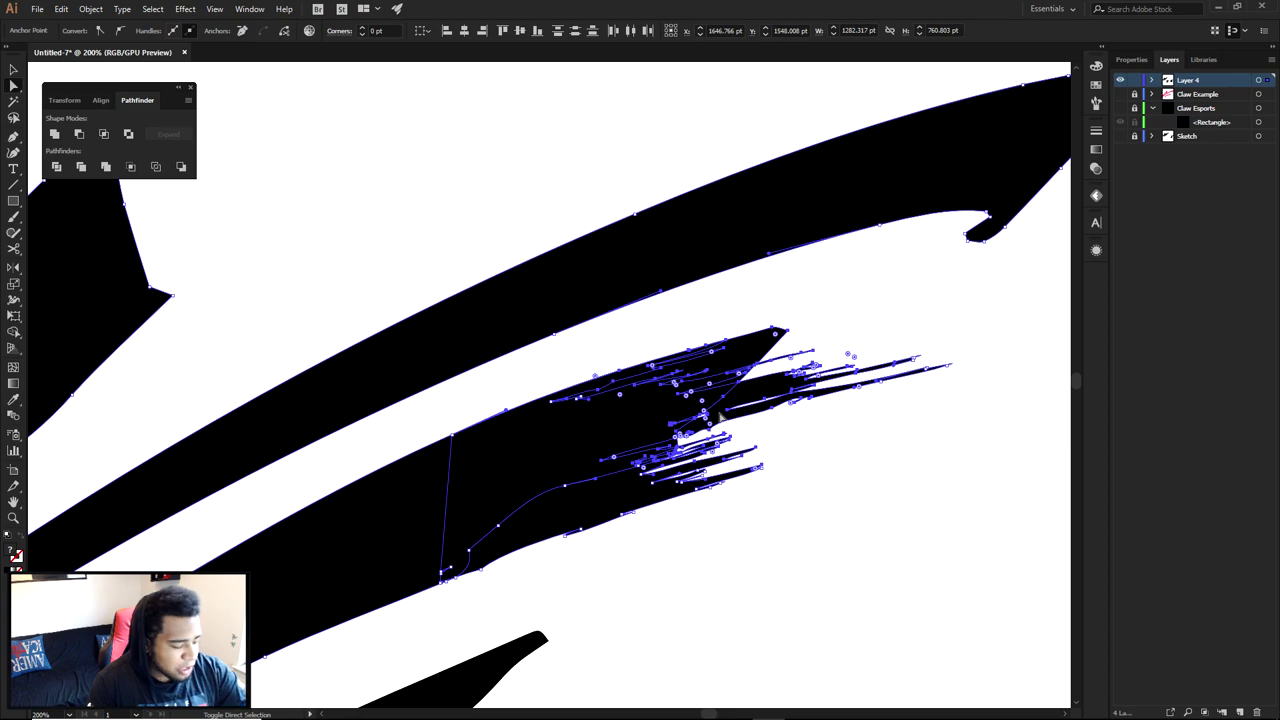
pyautogui.hotkey('shift', 'm')
pyautogui.scroll(4, 720, 414)
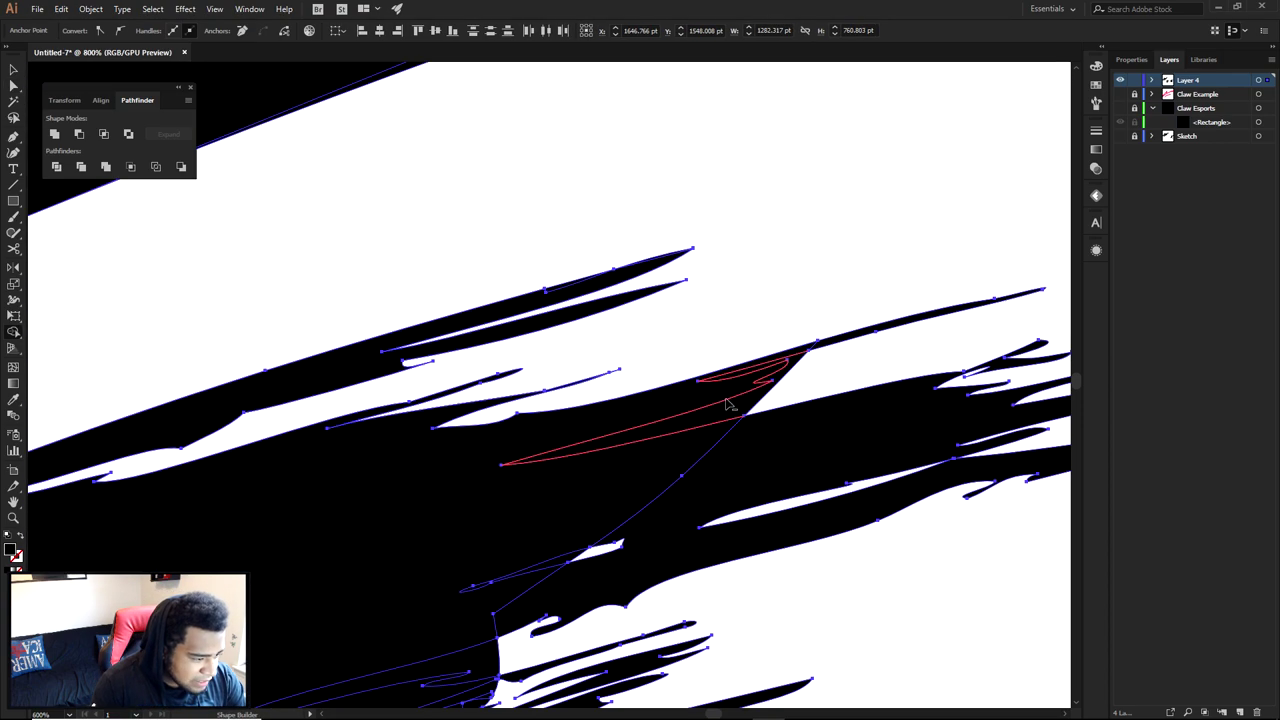
pyautogui.scroll(-3, 729, 404)
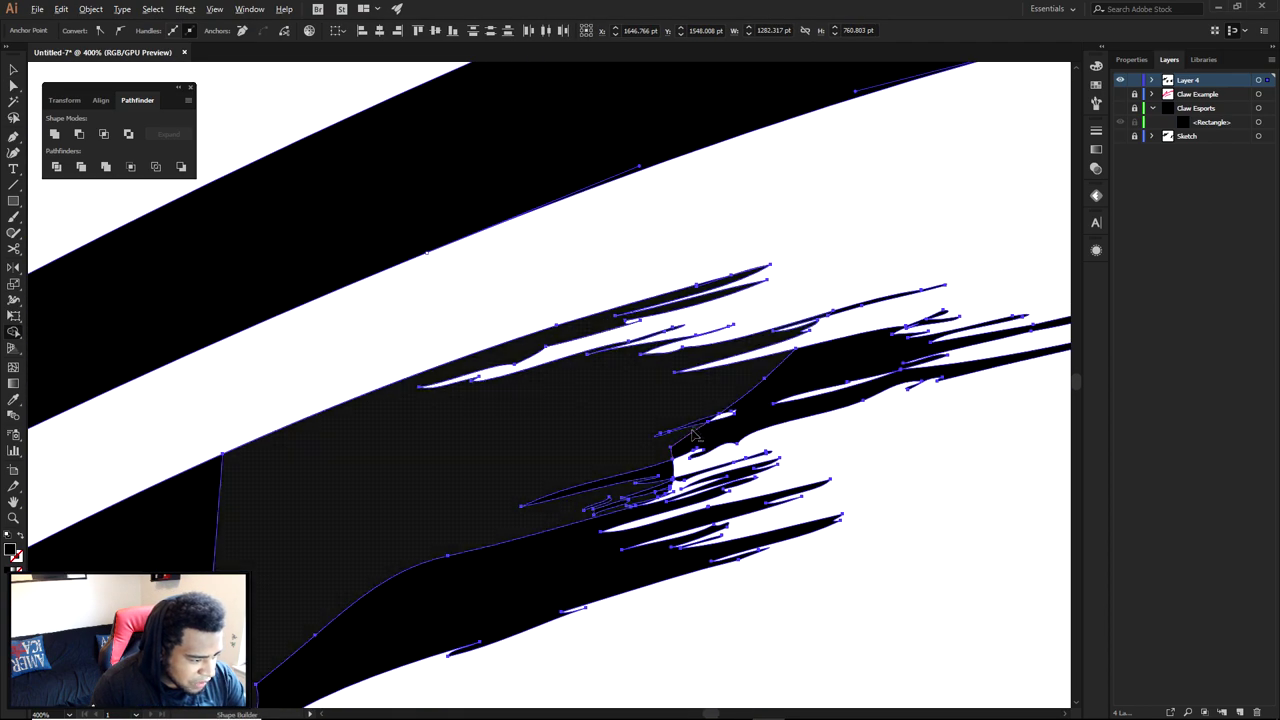
pyautogui.scroll(2, 697, 435)
pyautogui.scroll(-2, 740, 425)
pyautogui.scroll(2, 779, 418)
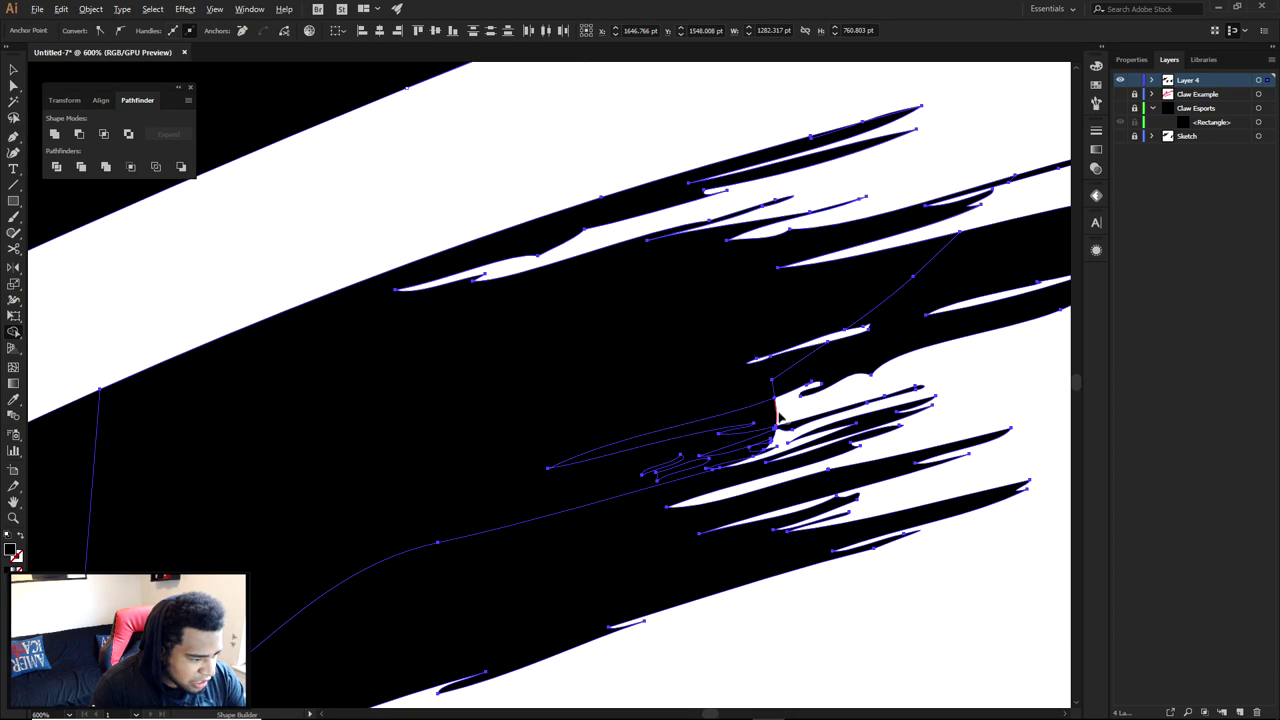
# - Clear the remaining stripe pieces and small slivers between the central and lower bristles, leaving only the frayed brush end
pyautogui.scroll(3, 779, 418)
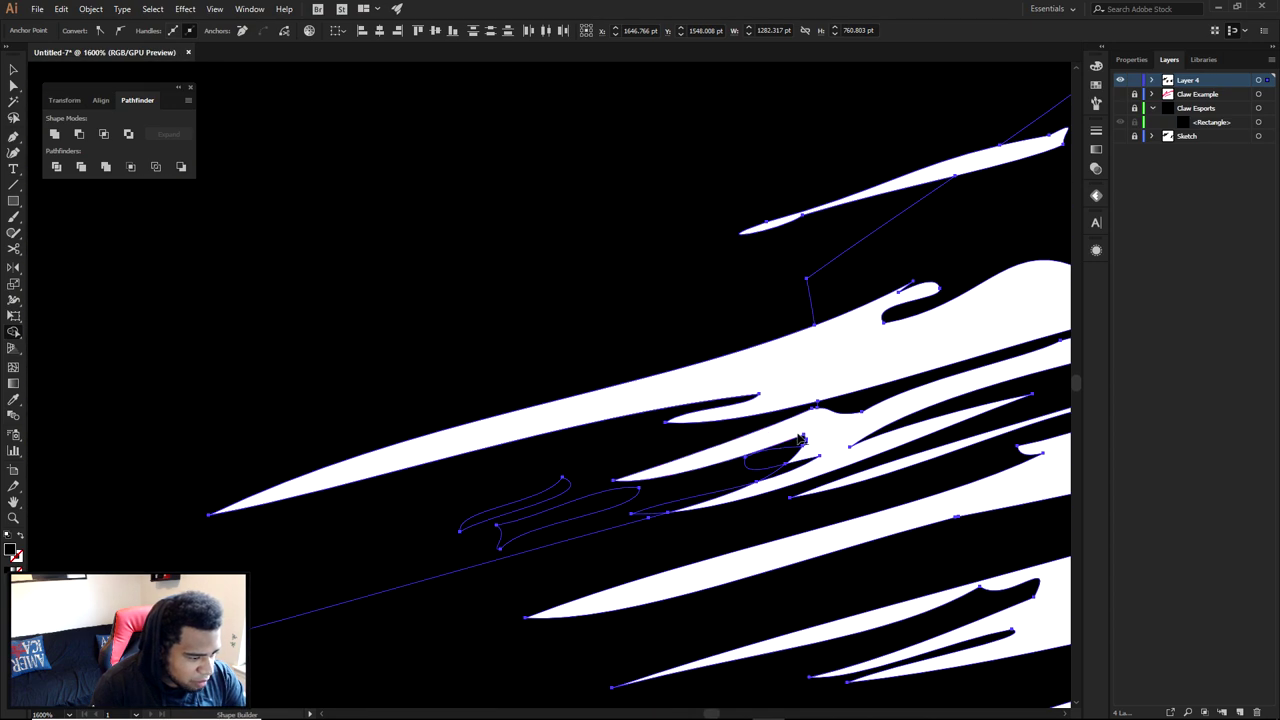
pyautogui.scroll(2, 802, 440)
pyautogui.scroll(-1, 660, 476)
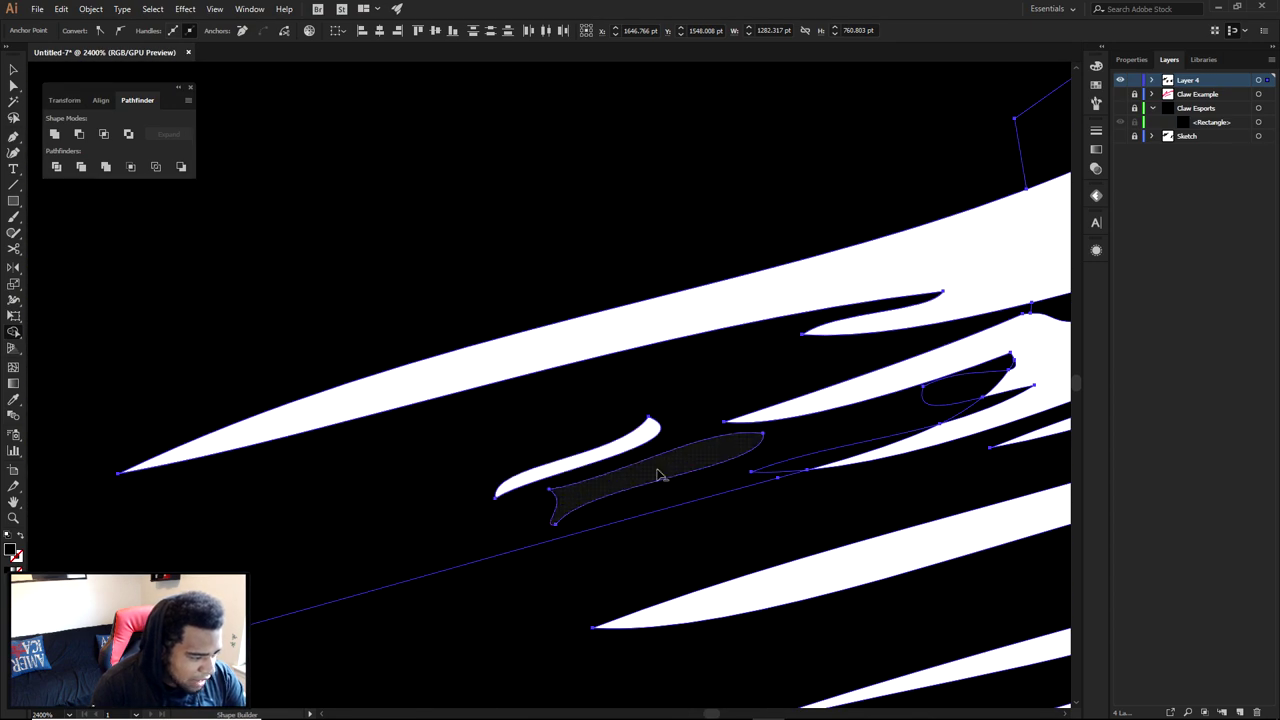
pyautogui.scroll(-5, 660, 476)
pyautogui.scroll(1, 752, 374)
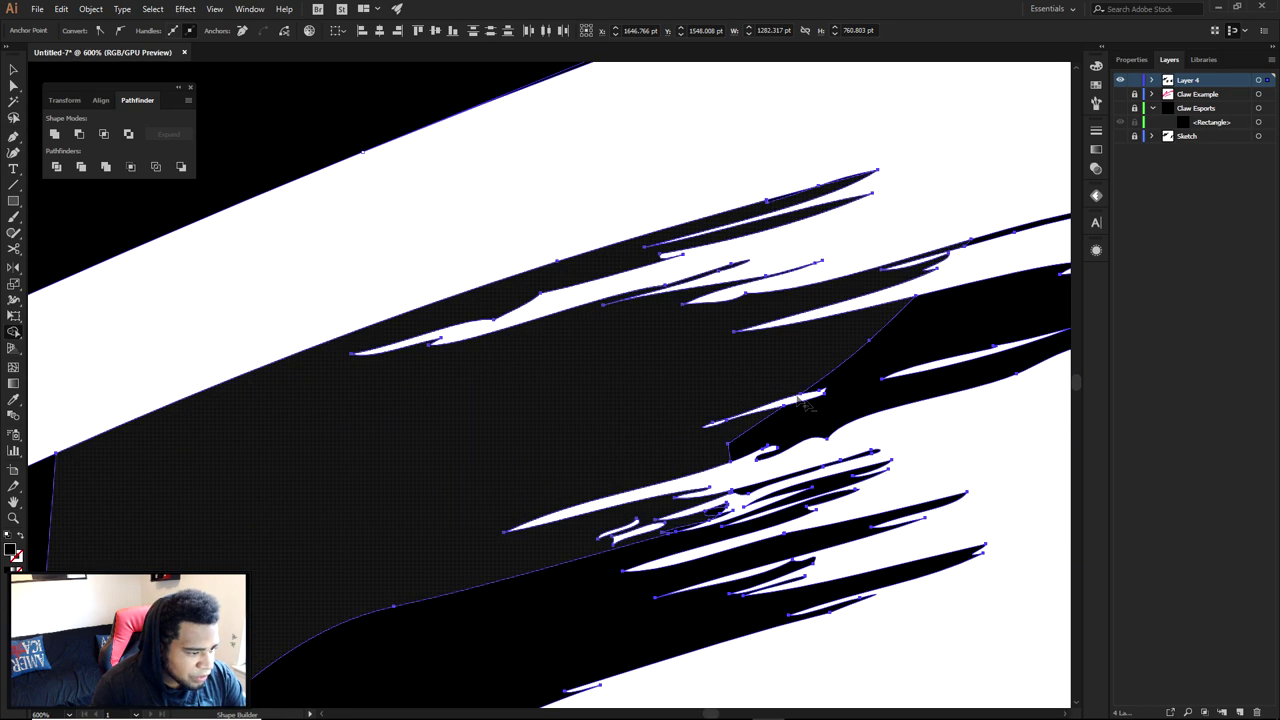
pyautogui.scroll(-3, 752, 374)
pyautogui.press('a')
pyautogui.click(905, 317)
# - Delete the anchor point at the notch on the brush end's lower edge, near where it joins the middle stripe
pyautogui.scroll(-1, 904, 317)
pyautogui.scroll(-1, 862, 407)
pyautogui.moveTo(932, 454); pyautogui.dragTo(874, 317)
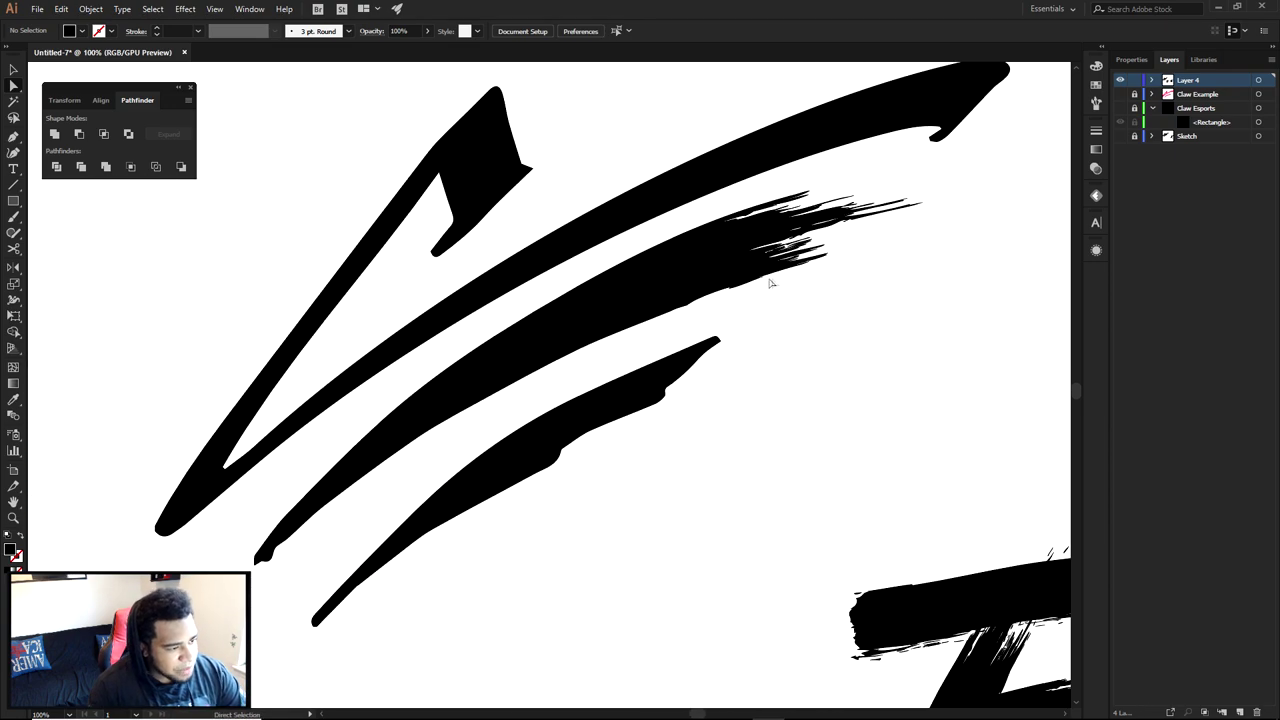
pyautogui.scroll(3, 772, 283)
pyautogui.scroll(-2, 746, 287)
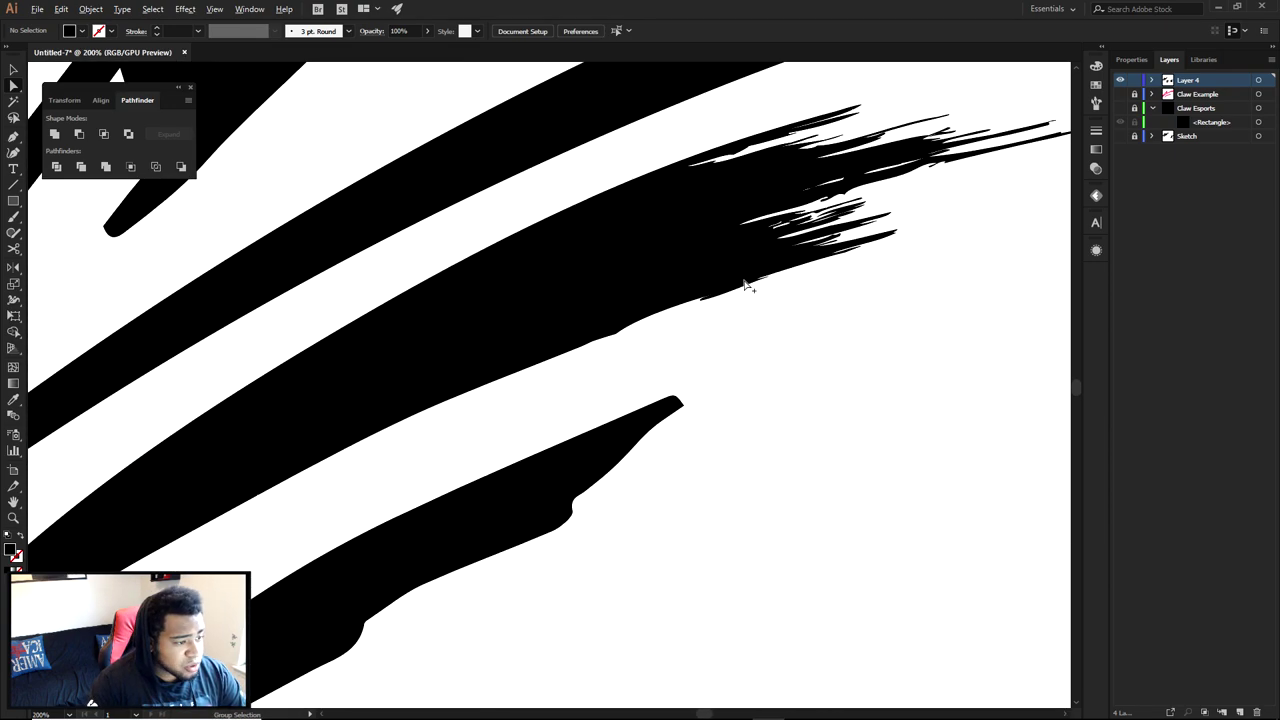
pyautogui.scroll(3, 660, 308)
pyautogui.click(635, 333)
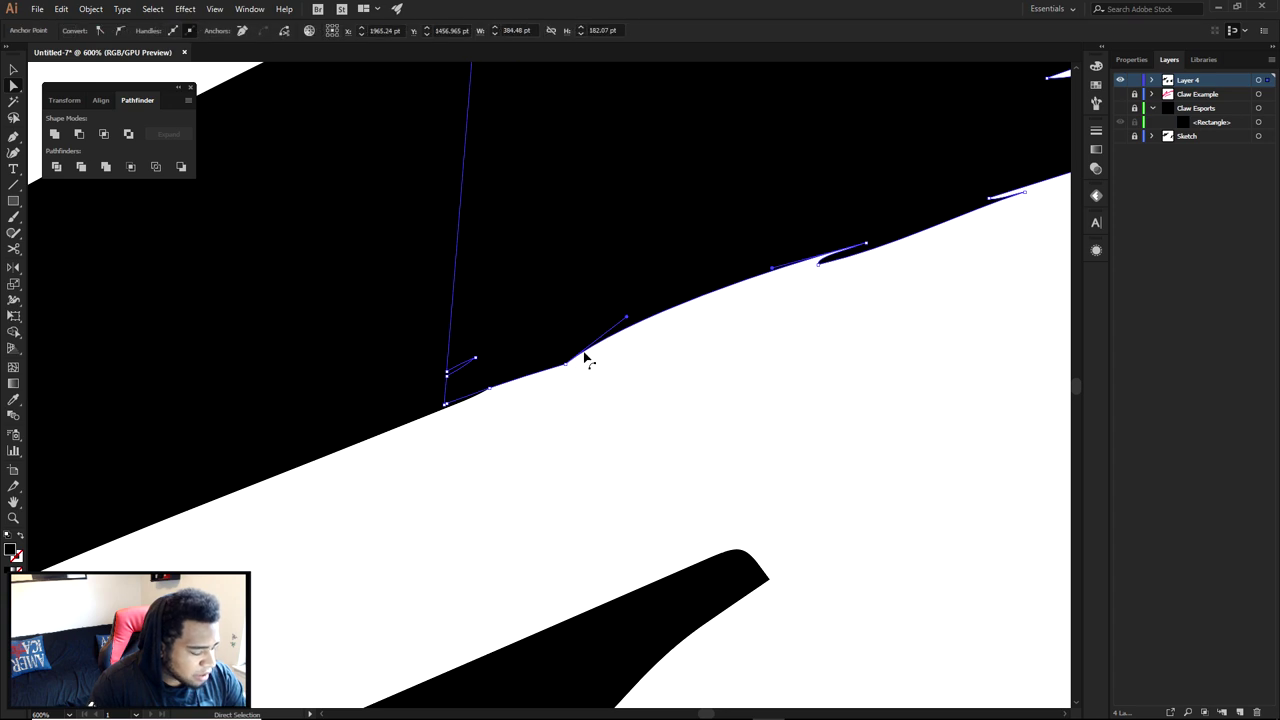
pyautogui.press('-')
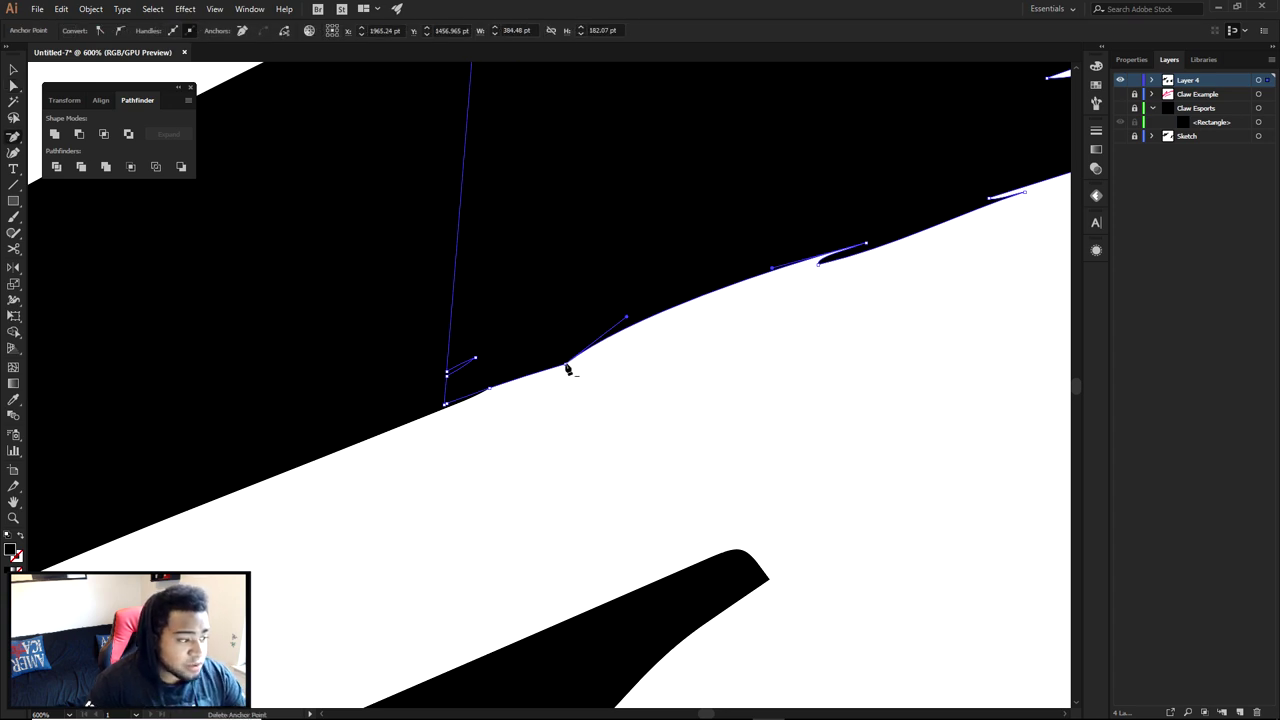
pyautogui.click(567, 369)
# - Adjust the neighbouring anchor's handle and move that anchor down along the stripe to smooth the lower edge of the join
pyautogui.press('a')
pyautogui.click(516, 379)
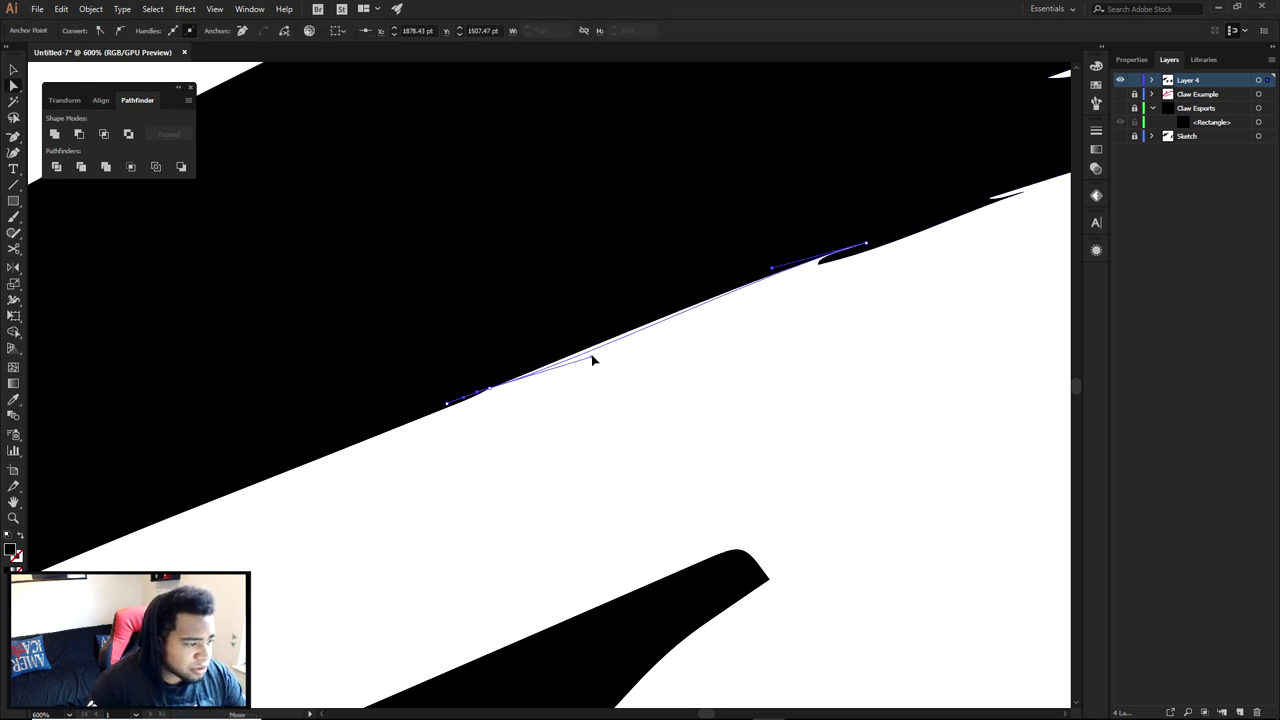
pyautogui.moveTo(592, 360); pyautogui.dragTo(592, 358)
pyautogui.moveTo(489, 392); pyautogui.dragTo(409, 425)
pyautogui.click(479, 426)
pyautogui.scroll(-4, 479, 422)
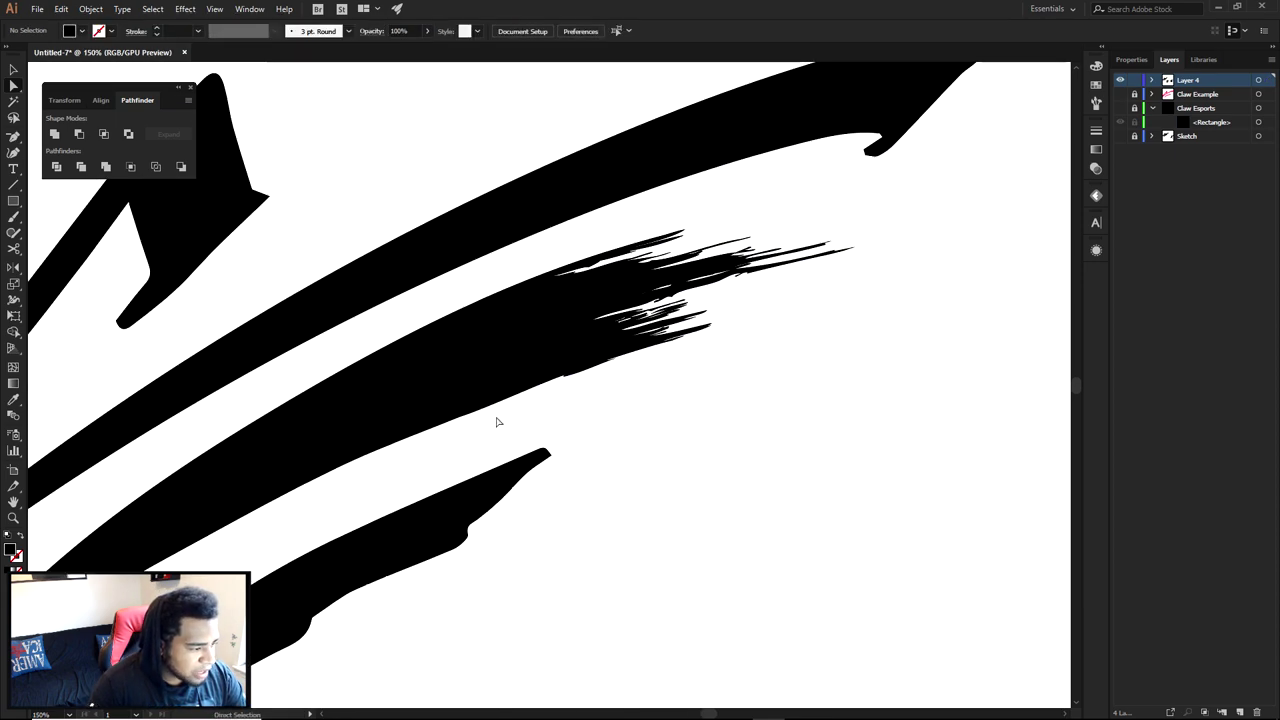
# - Delete the cut-up E and its leftover brush specks below the claw logo
pyautogui.moveTo(494, 423); pyautogui.dragTo(706, 388)
pyautogui.scroll(-2, 706, 388)
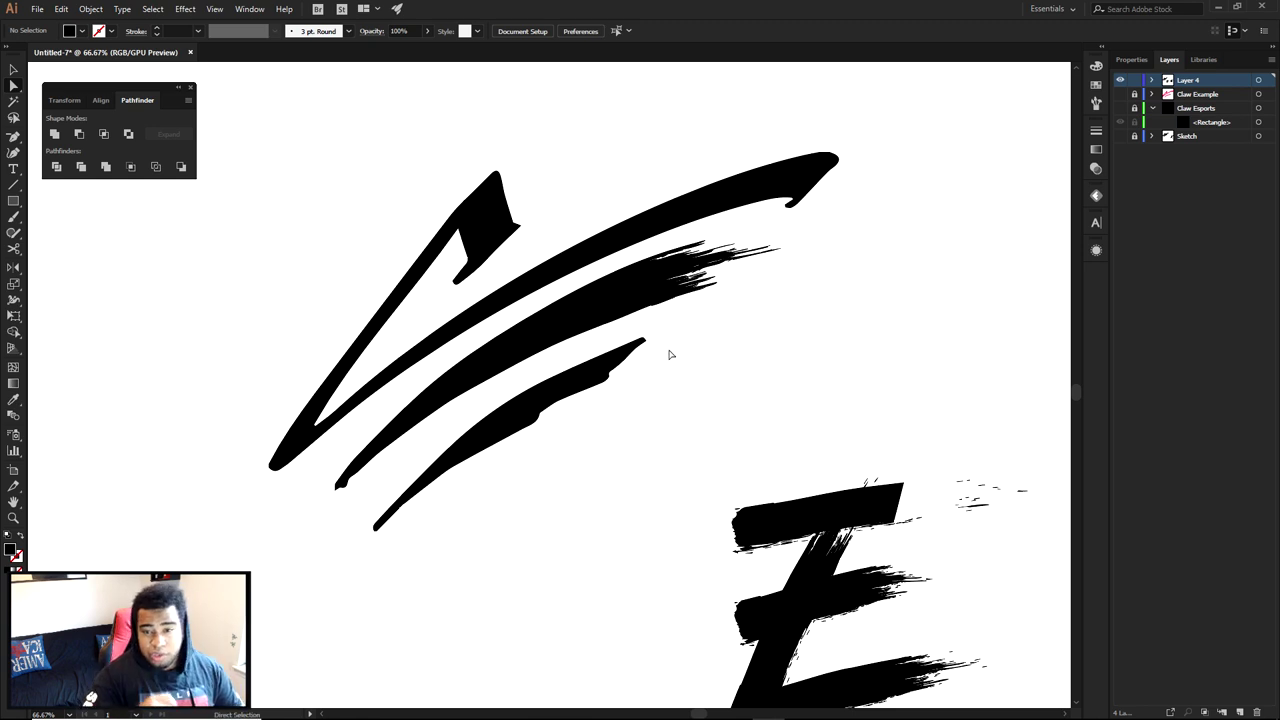
pyautogui.moveTo(730, 382); pyautogui.dragTo(646, 180)
pyautogui.moveTo(856, 335); pyautogui.dragTo(653, 336)
pyautogui.moveTo(522, 234); pyautogui.dragTo(771, 529)
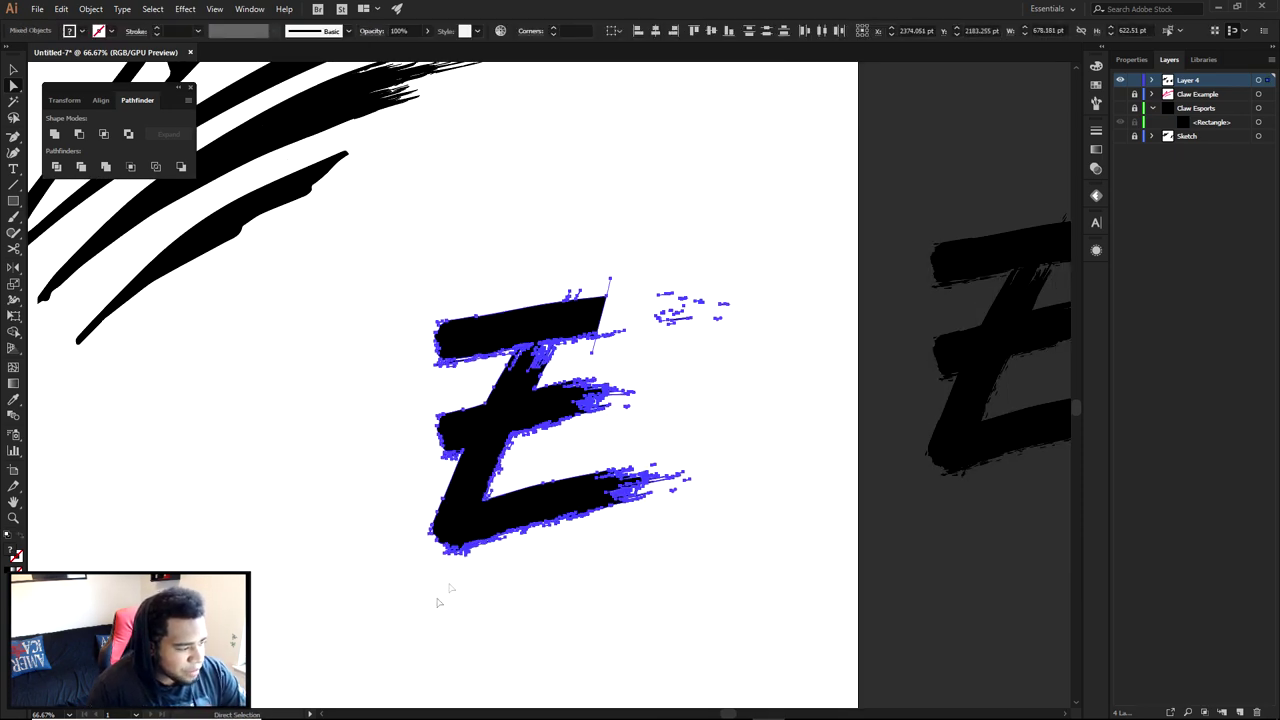
pyautogui.press('Delete')
# - Duplicate the spare E text from outside the artboard onto the white area and change the letter to C
pyautogui.moveTo(957, 334); pyautogui.dragTo(557, 404)
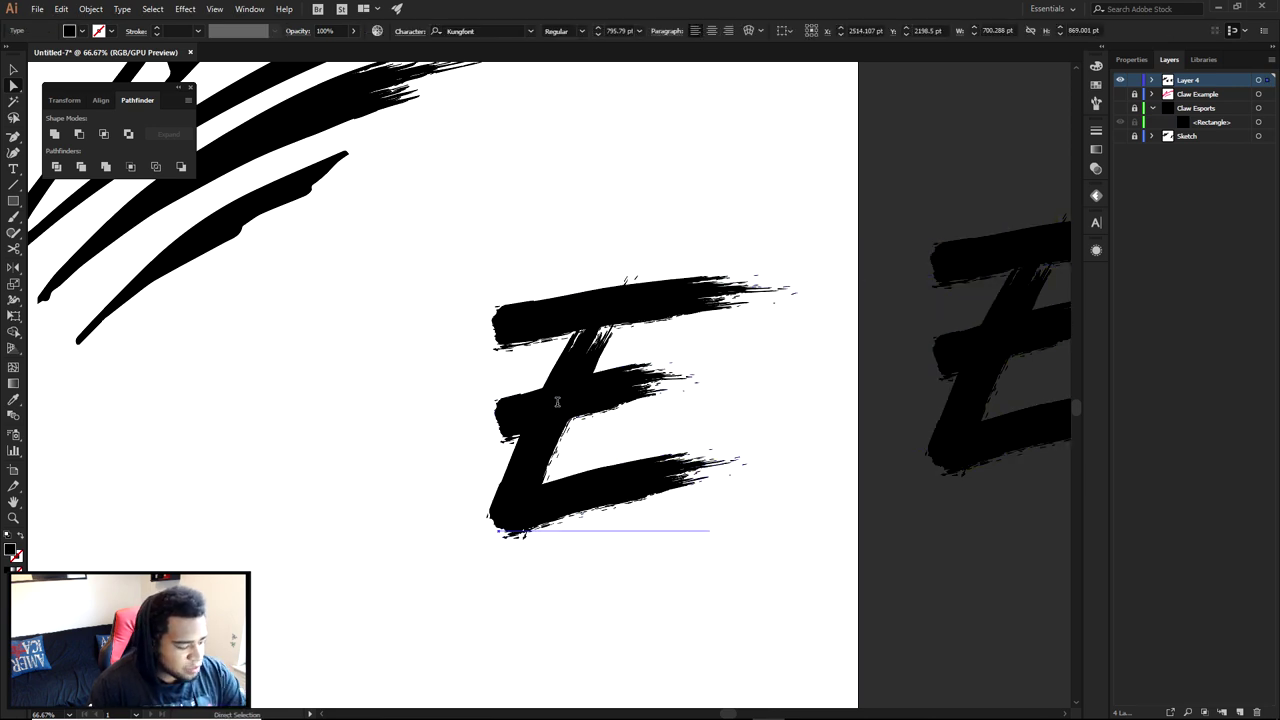
pyautogui.tripleClick(557, 402)
pyautogui.write('c')
# - Try the letters h, g, s, v and u in the duplicated brush text and return it to c
pyautogui.hotkey('ctrl', 'a')
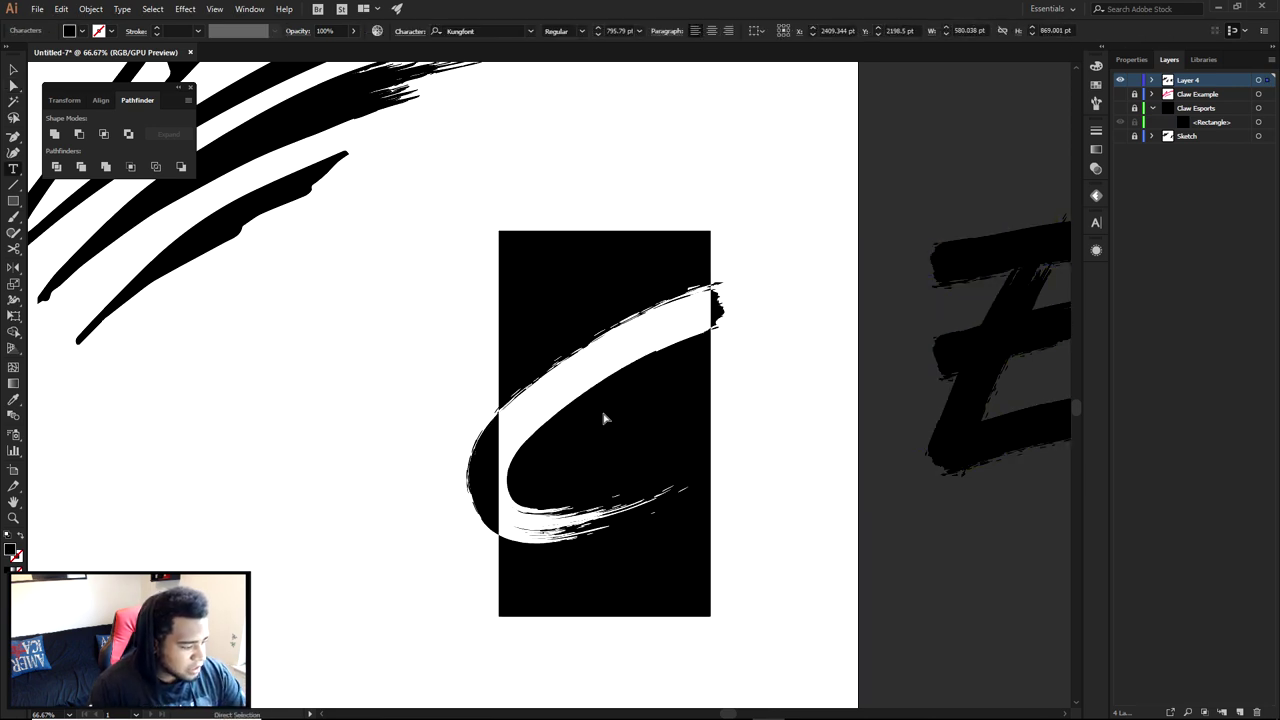
pyautogui.write('h')
pyautogui.hotkey('ctrl', 'a')
pyautogui.write('g')
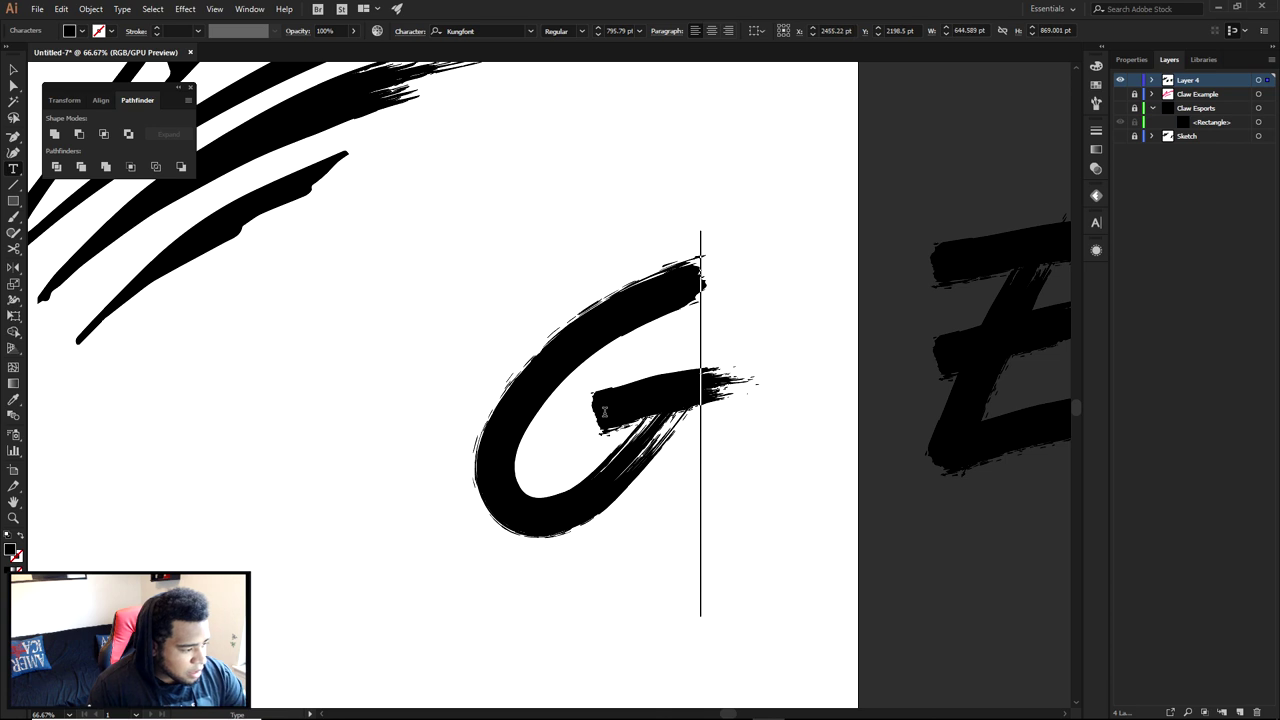
pyautogui.hotkey('ctrl', 'a')
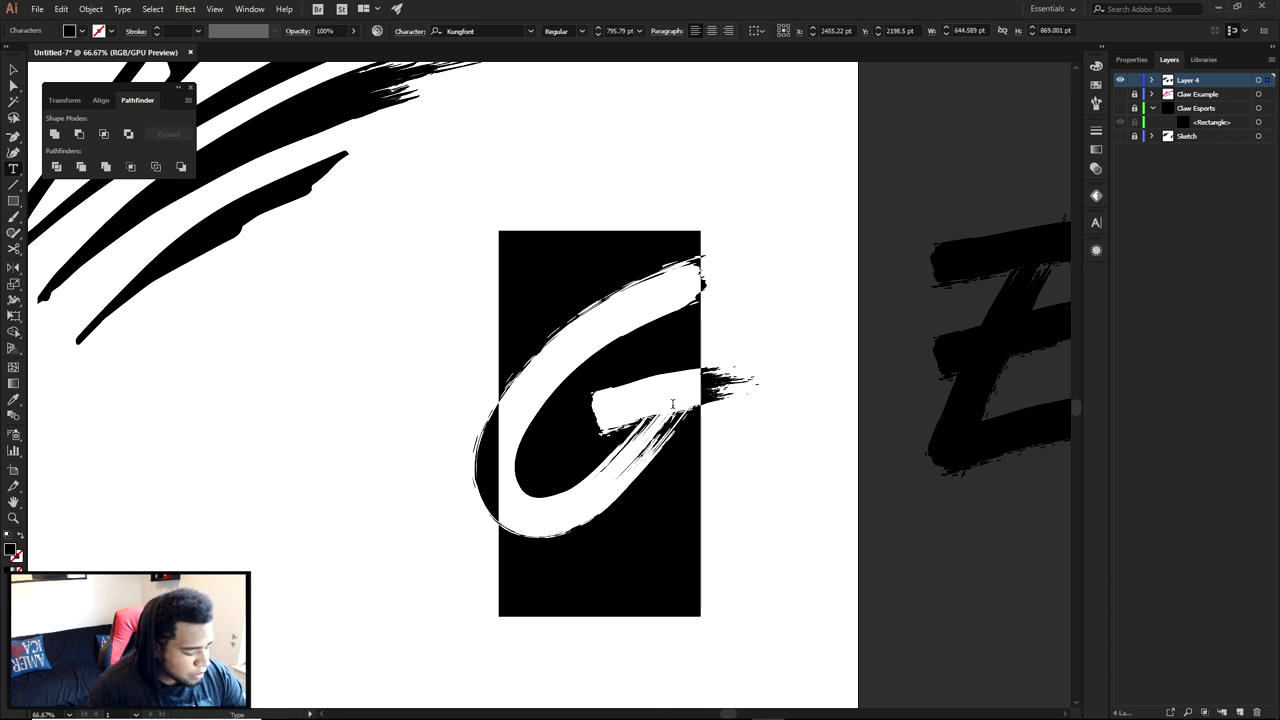
pyautogui.write('s')
pyautogui.hotkey('ctrl', 'a')
pyautogui.write('s')
pyautogui.hotkey('ctrl', 'a')
pyautogui.write('c')
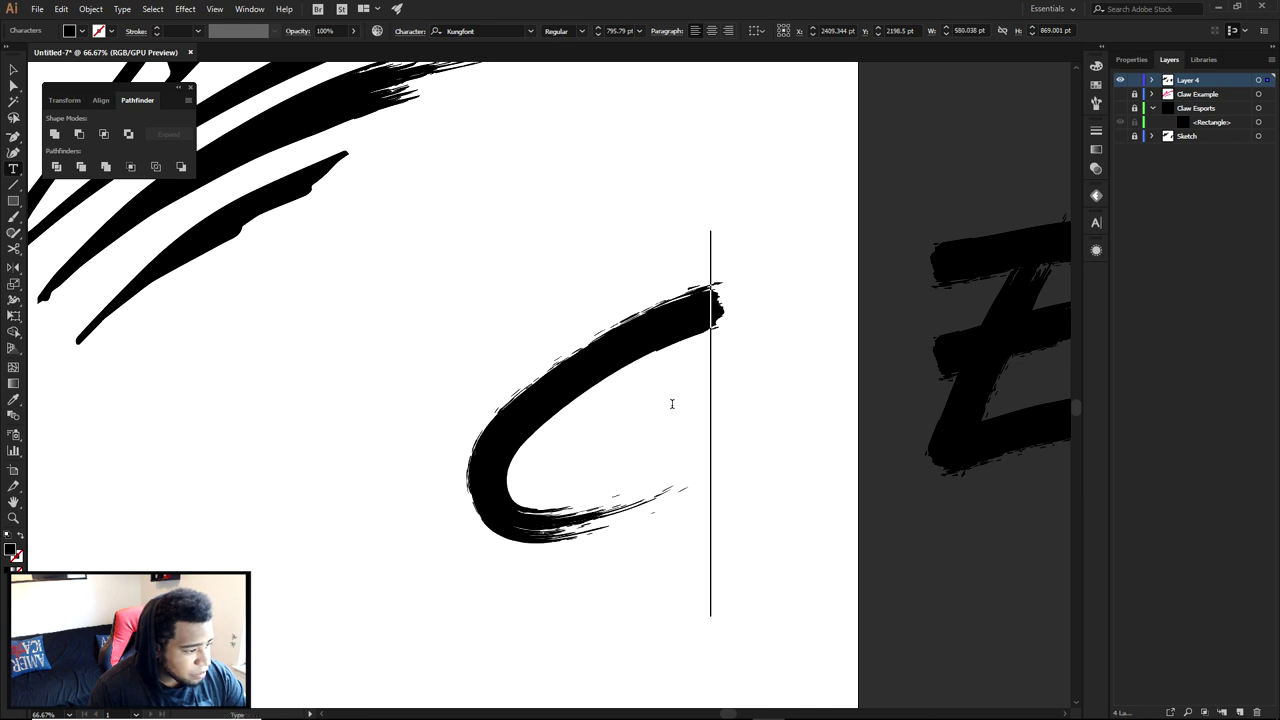
pyautogui.write('v')
pyautogui.hotkey('ctrl', 'a')
pyautogui.write('u')
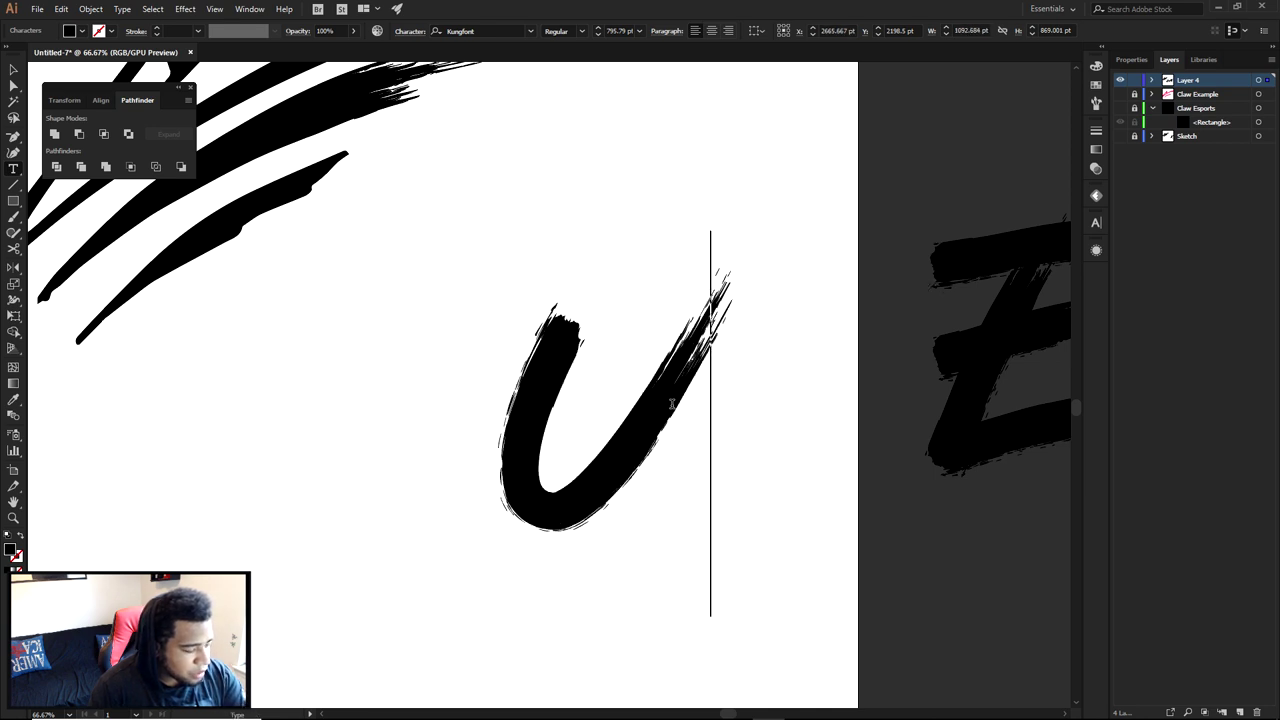
pyautogui.hotkey('ctrl', 'a')
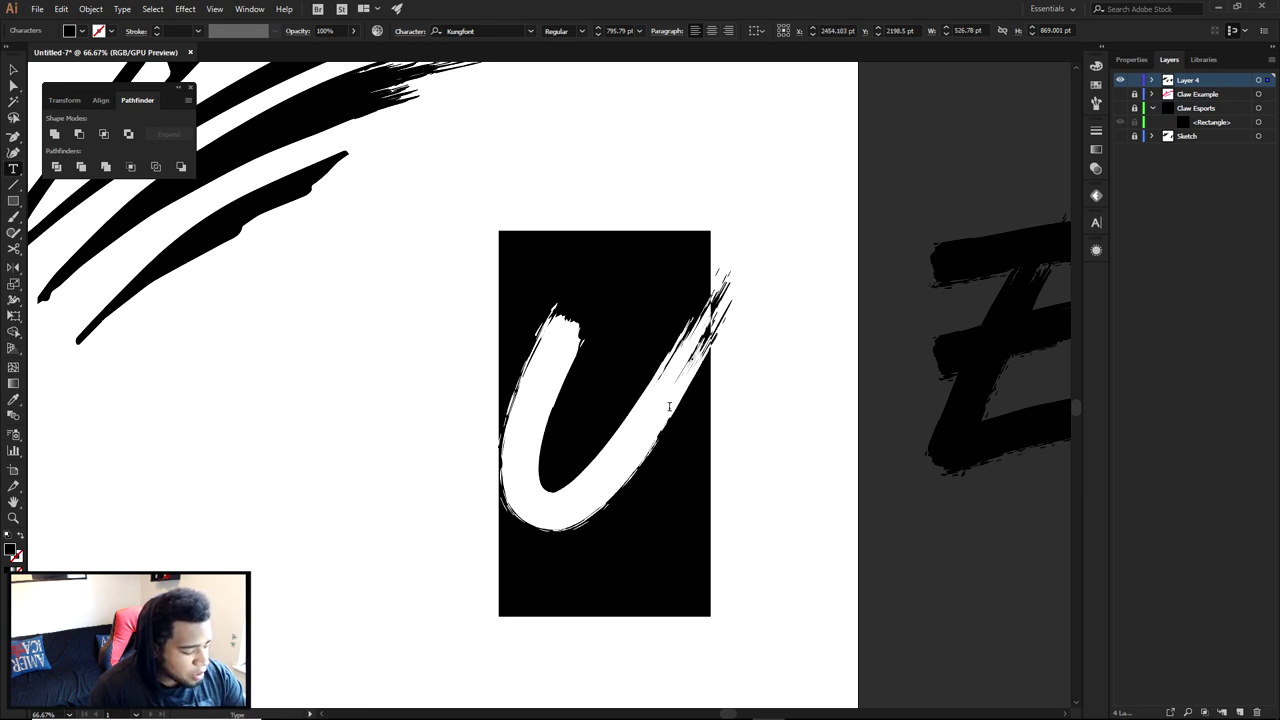
pyautogui.write('c')
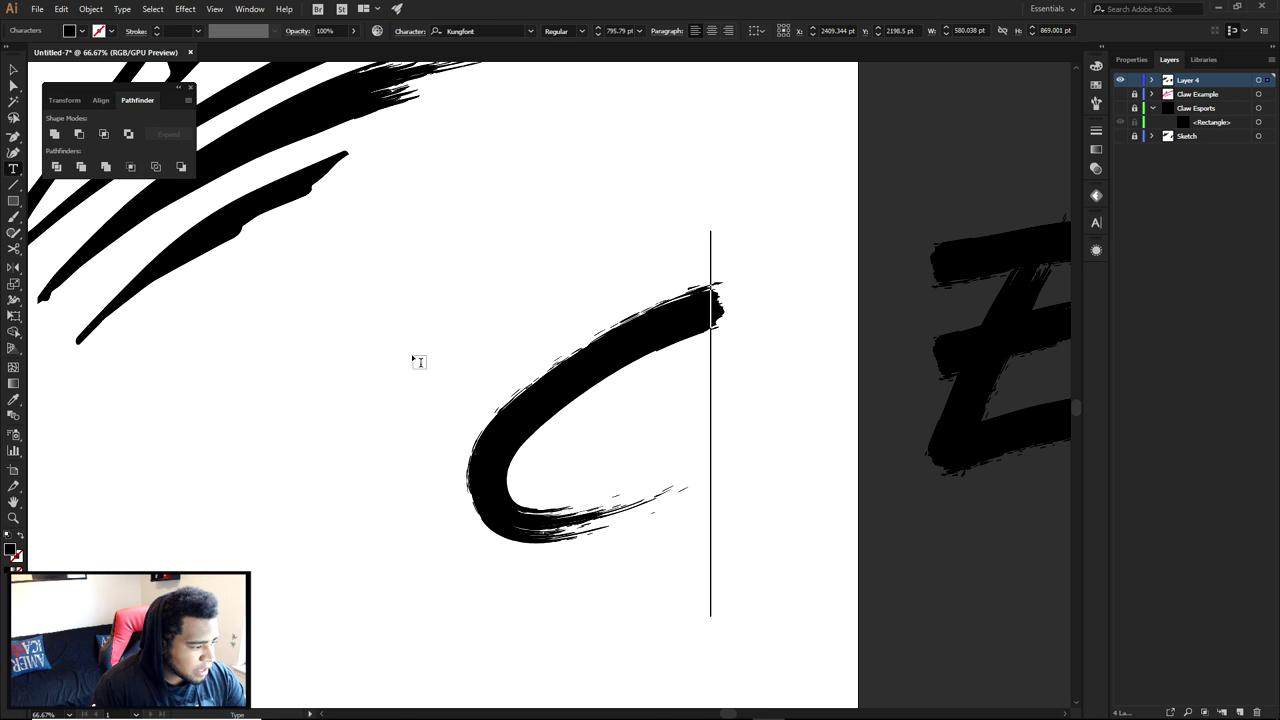
# - Expand the C text into editable shapes with the Object and Fill options enabled
pyautogui.click(13, 69)
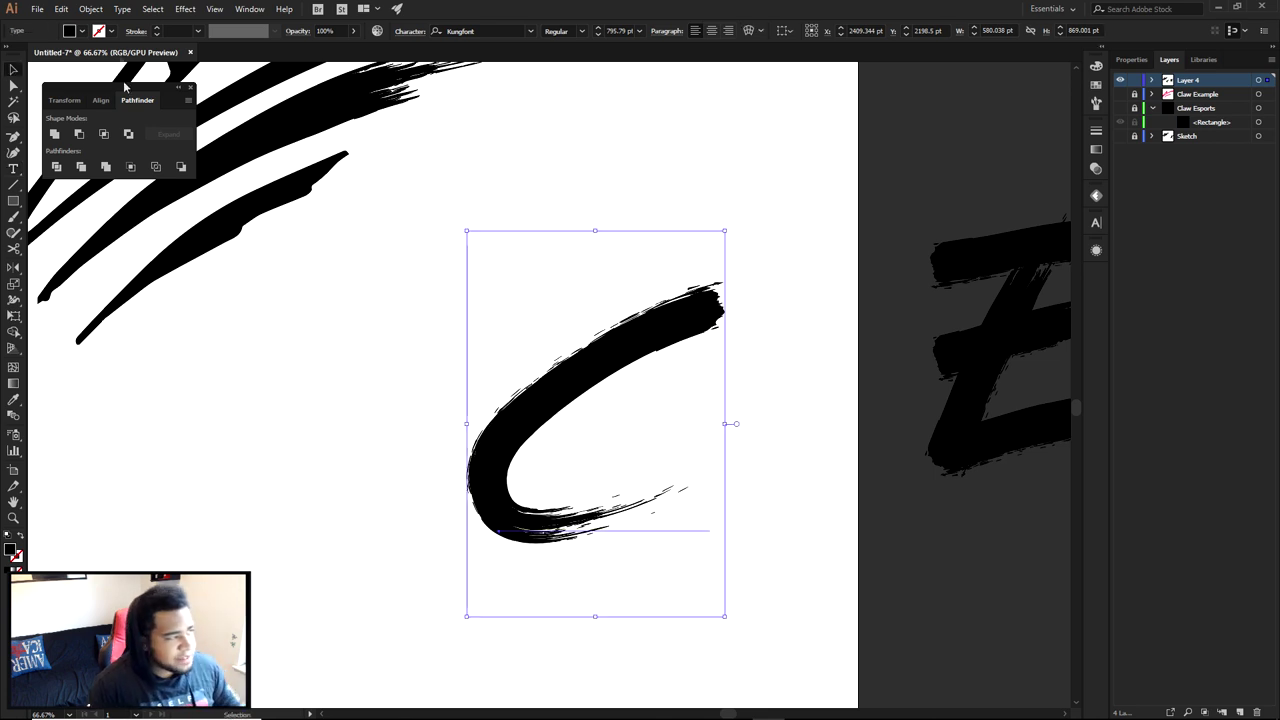
pyautogui.click(91, 9)
pyautogui.click(114, 151)
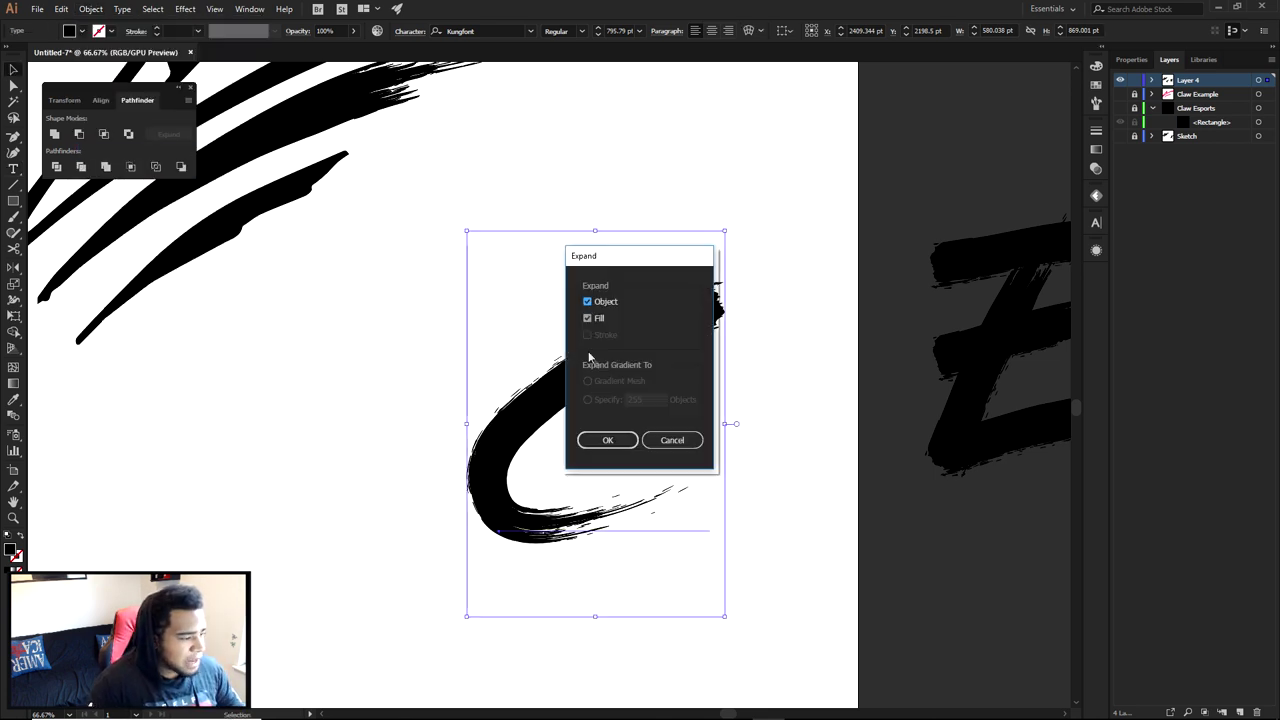
pyautogui.click(607, 440)
pyautogui.click(593, 433)
# - Draw a straight cutting line with the Pen tool across the C's stroke just above its lower bend
pyautogui.press('p')
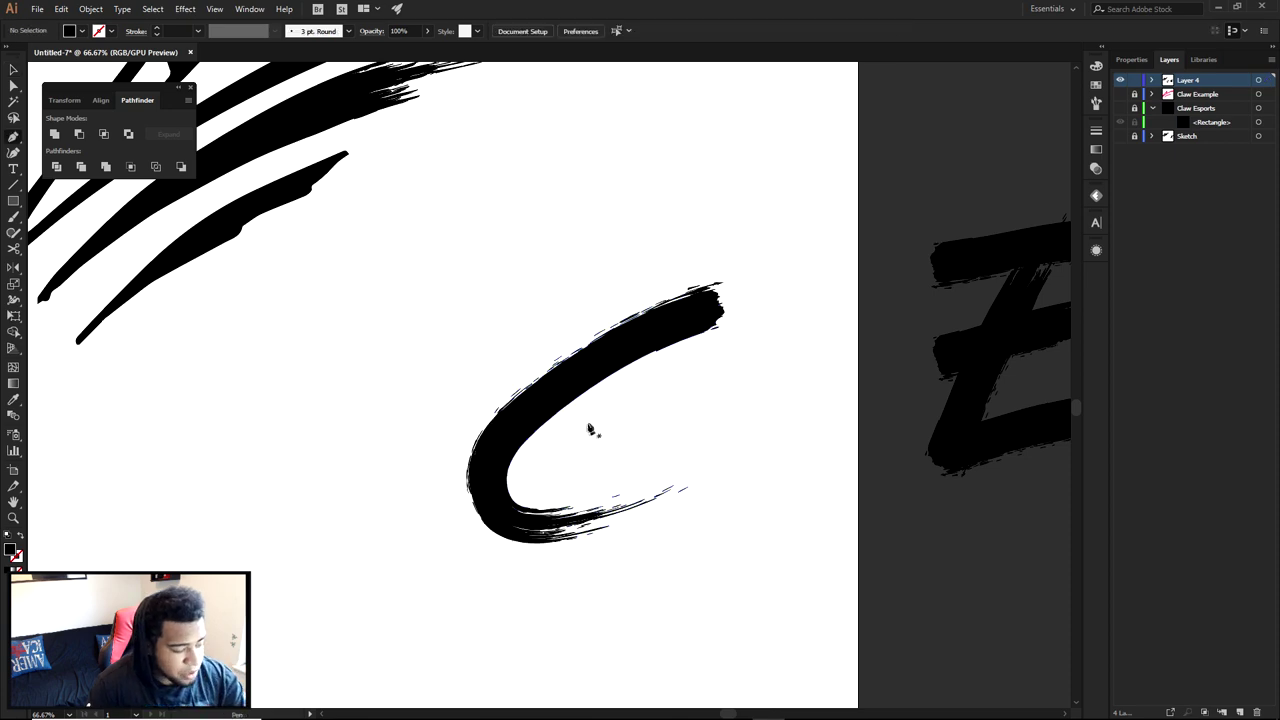
pyautogui.scroll(3, 503, 521)
pyautogui.click(330, 502)
pyautogui.press('a')
pyautogui.scroll(-3, 434, 563)
# - Select the C with the cutting line and separate its frayed lower tail with Shape Builder
pyautogui.press('ctrl')
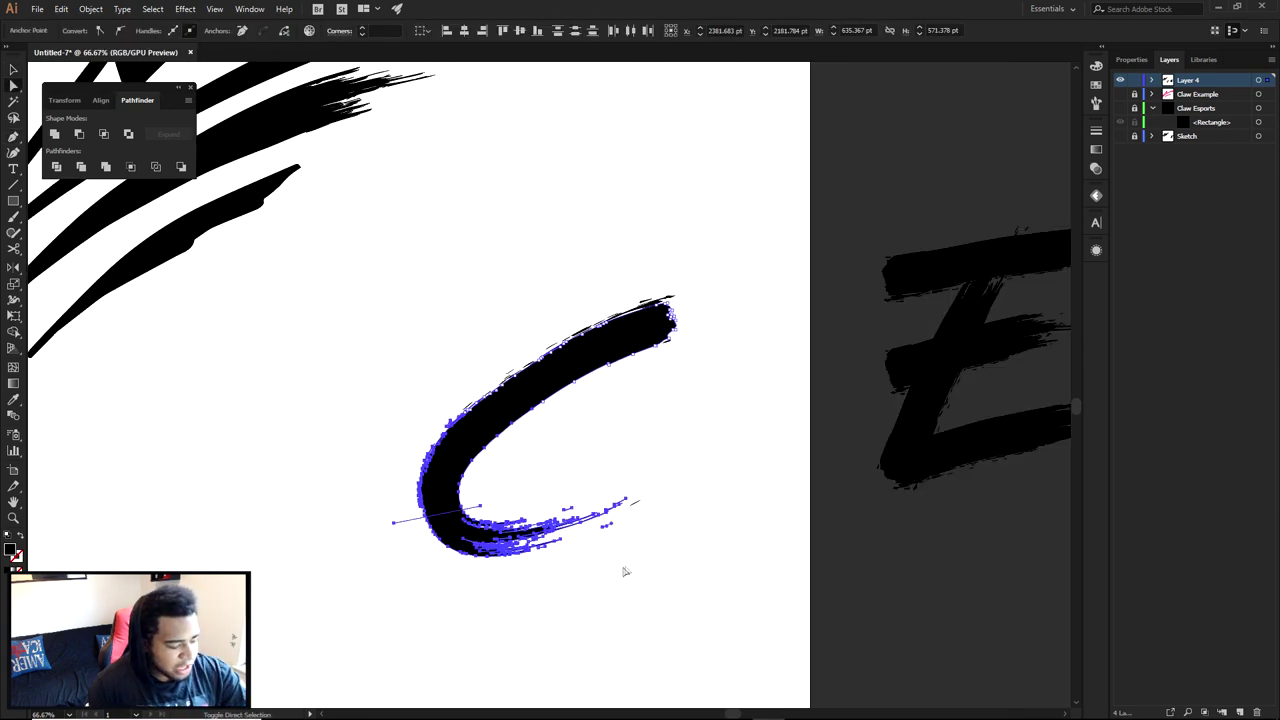
pyautogui.hotkey('shift', 'm')
pyautogui.scroll(4, 494, 537)
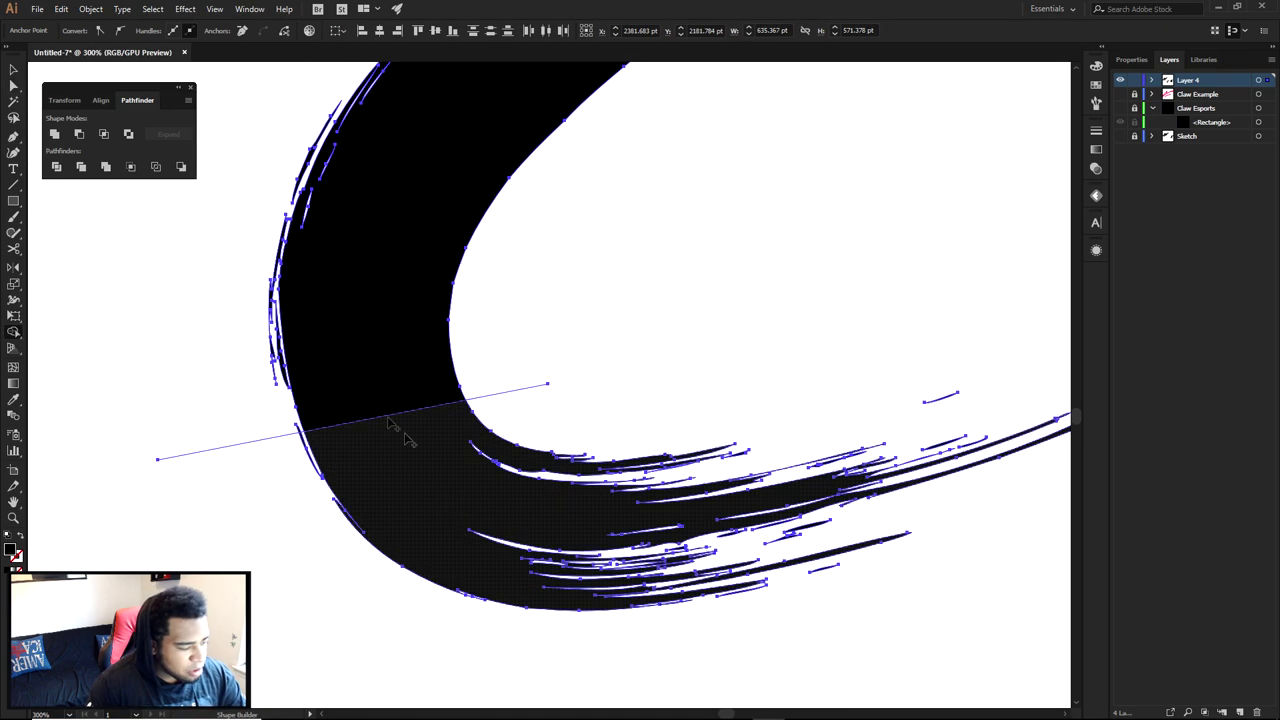
pyautogui.click(409, 520)
# - Move the separated frayed tail away from the C to the outer side of the claw logo's slanted first stroke
pyautogui.press('a')
pyautogui.click(654, 386)
pyautogui.scroll(-3, 657, 386)
pyautogui.moveTo(589, 431); pyautogui.dragTo(220, 440)
pyautogui.scroll(-2, 800, 560)
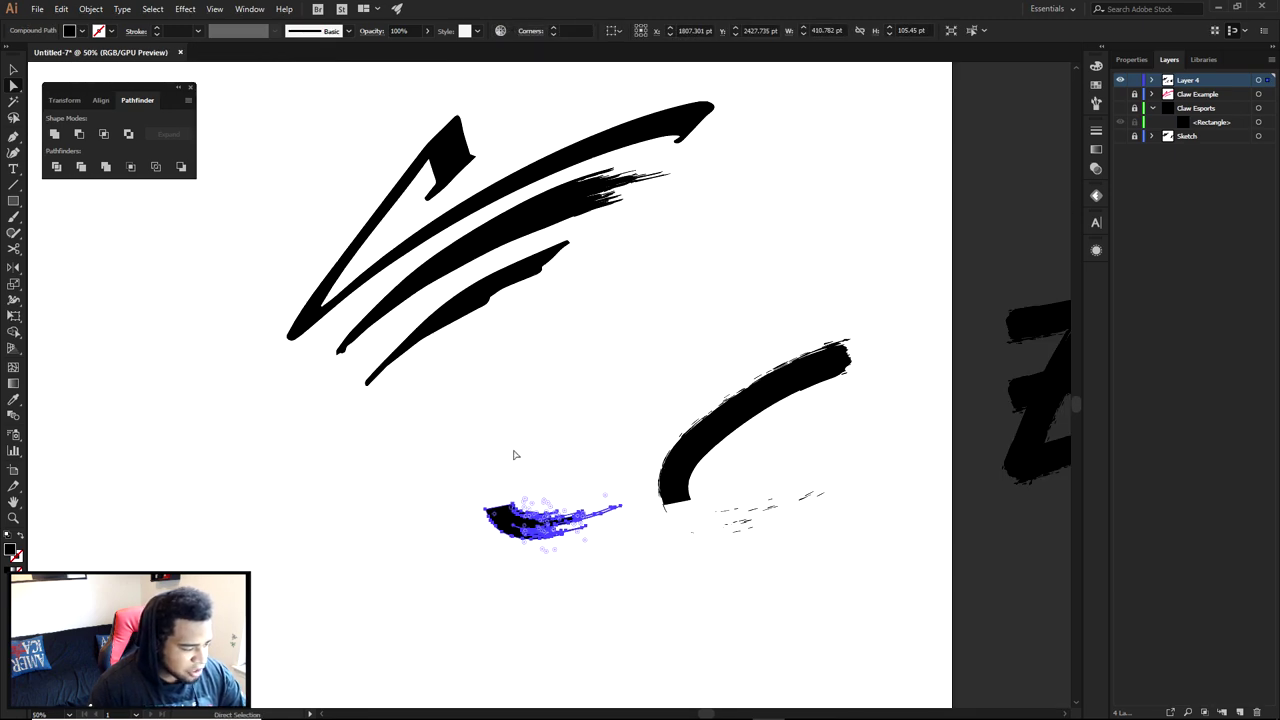
pyautogui.moveTo(508, 520); pyautogui.dragTo(273, 265)
pyautogui.scroll(-2, 760, 500)
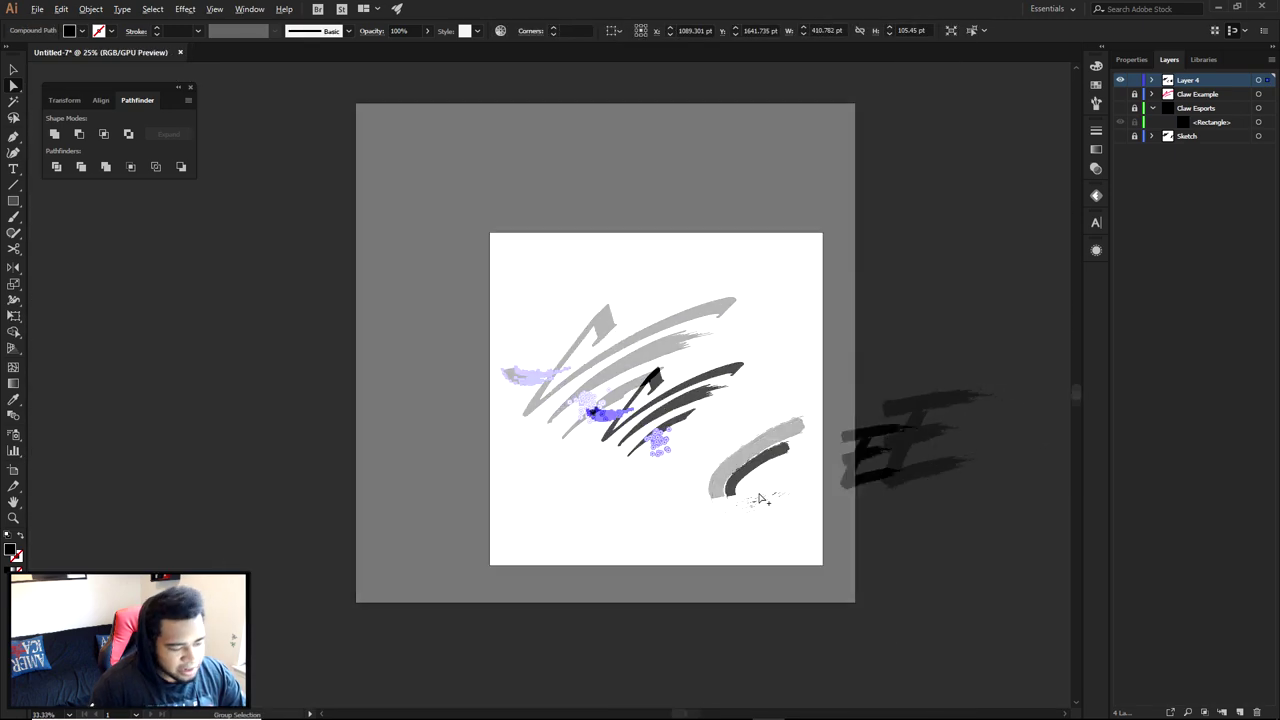
pyautogui.scroll(-1, 760, 499)
pyautogui.scroll(2, 766, 517)
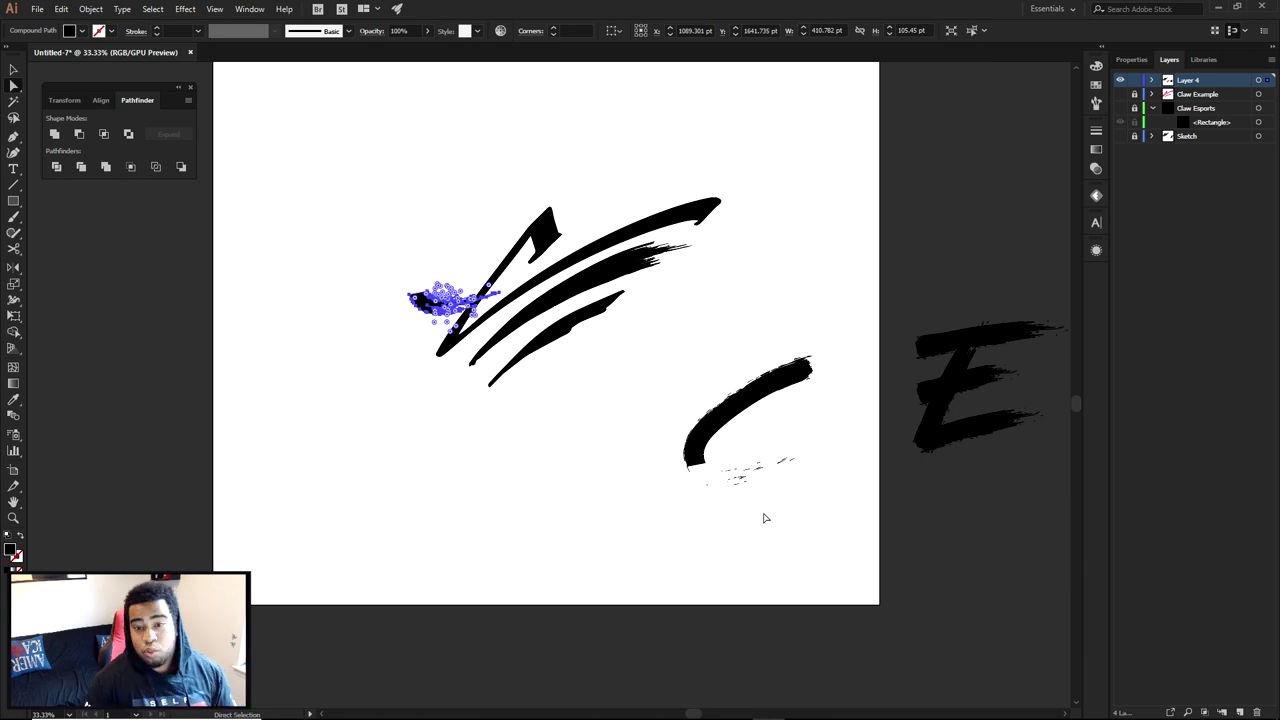
# - Rotate the frayed tail upright beside the first stroke's lower end and mirror it across the vertical axis
pyautogui.scroll(4, 374, 289)
pyautogui.moveTo(778, 272)
pyautogui.mouseDown()
pyautogui.moveTo(640, 210)
pyautogui.moveTo(562, 295)
pyautogui.mouseUp()
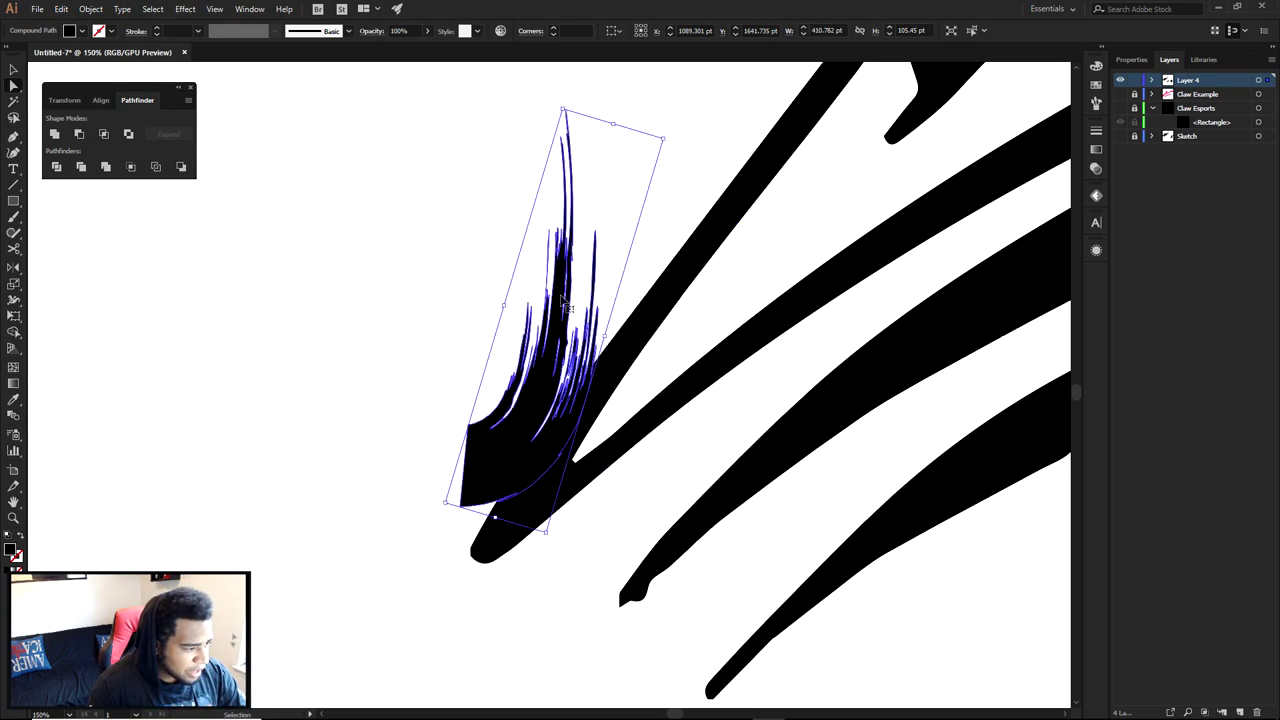
pyautogui.rightClick(556, 356)
pyautogui.moveTo(620, 469)
pyautogui.click(770, 517)
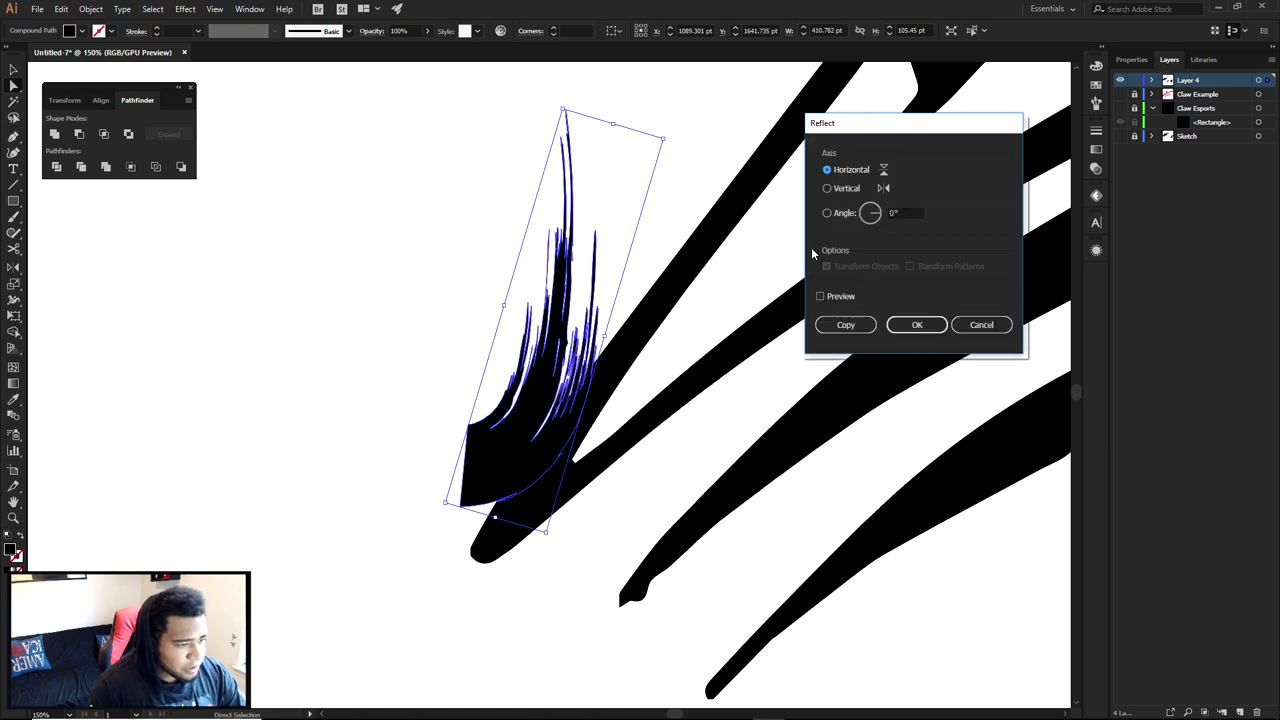
pyautogui.click(916, 324)
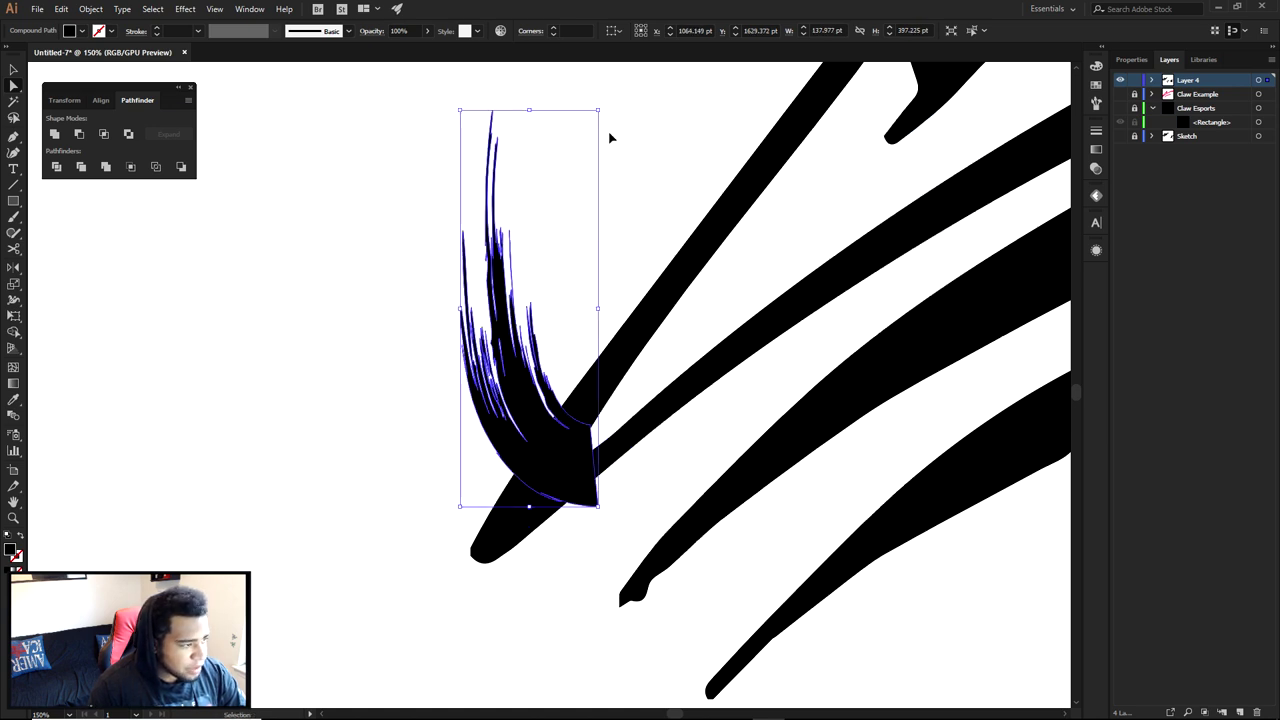
# - Shrink and tilt the mirrored tail, placing it over the lower tip of the slanted first stroke
pyautogui.moveTo(600, 111)
pyautogui.mouseDown()
pyautogui.moveTo(680, 343)
pyautogui.moveTo(705, 370)
pyautogui.moveTo(670, 320)
pyautogui.moveTo(666, 215)
pyautogui.moveTo(612, 136)
pyautogui.moveTo(674, 177)
pyautogui.moveTo(603, 123)
pyautogui.moveTo(503, 209)
pyautogui.moveTo(549, 297)
pyautogui.moveTo(594, 279)
pyautogui.mouseUp()
pyautogui.moveTo(456, 488); pyautogui.dragTo(490, 522)
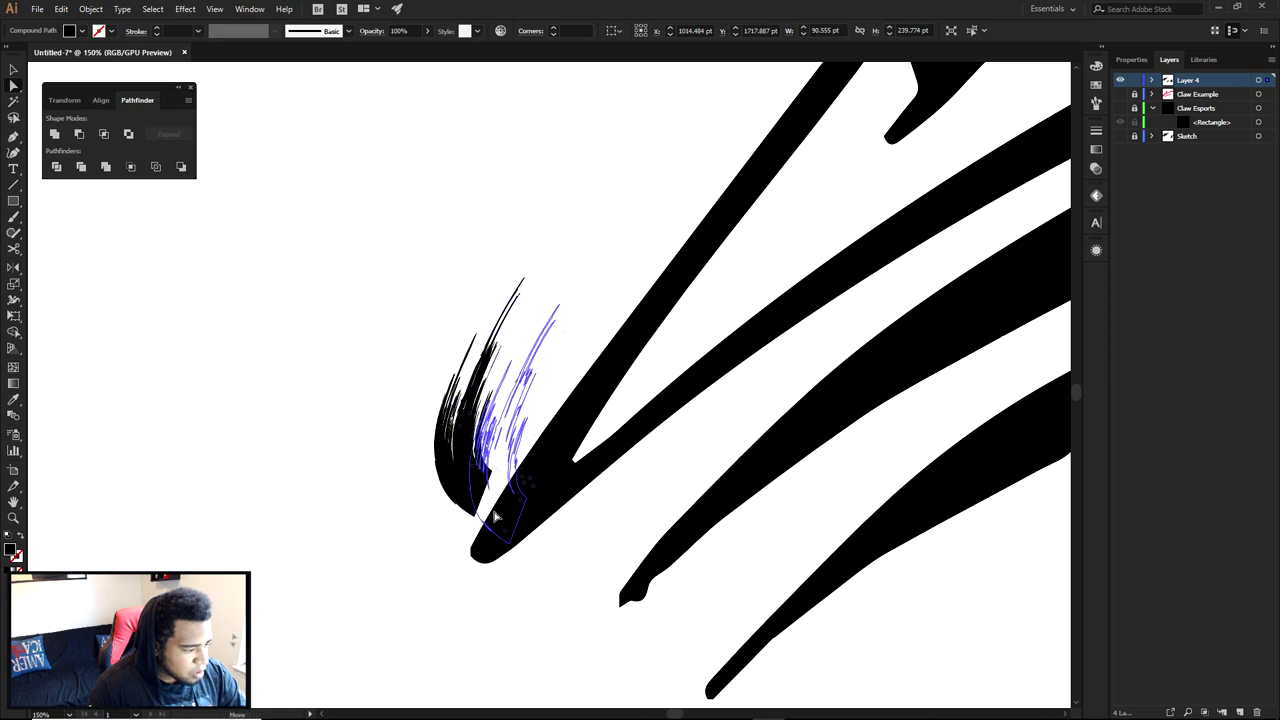
pyautogui.press('v')
pyautogui.moveTo(561, 300); pyautogui.dragTo(593, 317)
pyautogui.scroll(2, 537, 441)
pyautogui.moveTo(413, 529)
pyautogui.mouseDown()
pyautogui.moveTo(456, 586)
pyautogui.moveTo(473, 571)
pyautogui.mouseUp()
# - Resize and shift the frayed tail so its bristles run along the outer edge of the slanted stroke
pyautogui.press('v')
pyautogui.moveTo(706, 234)
pyautogui.mouseDown()
pyautogui.moveTo(757, 126)
pyautogui.moveTo(820, 77)
pyautogui.moveTo(757, 356)
pyautogui.moveTo(766, 334)
pyautogui.mouseUp()
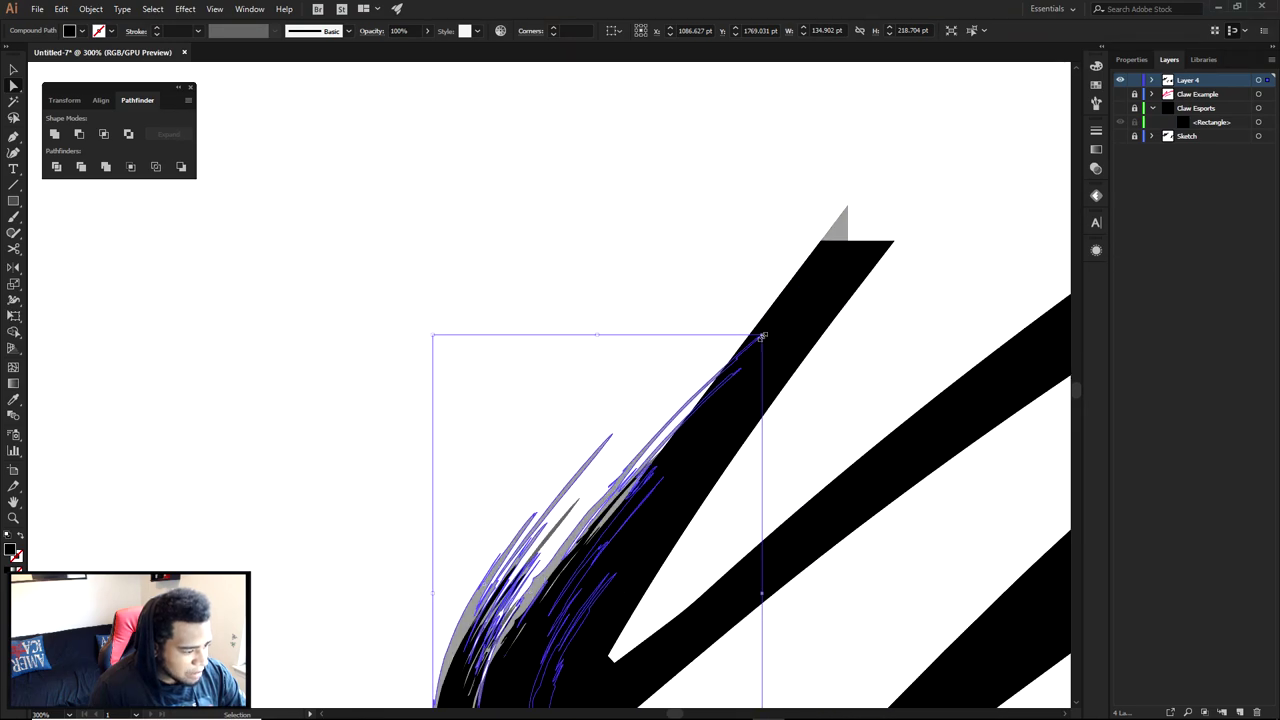
pyautogui.moveTo(820, 422)
pyautogui.mouseDown()
pyautogui.moveTo(826, 277)
pyautogui.moveTo(757, 389)
pyautogui.mouseUp()
pyautogui.scroll(-1, 807, 320)
pyautogui.keyDown('alt'); pyautogui.scroll(-1, 820, 314); pyautogui.keyUp('alt')
pyautogui.click(833, 307)
pyautogui.keyDown('alt'); pyautogui.scroll(-2, 838, 300); pyautogui.keyUp('alt')
pyautogui.keyDown('alt'); pyautogui.scroll(2, 656, 448); pyautogui.keyUp('alt')
pyautogui.keyDown('ctrl'); pyautogui.click(659, 477); pyautogui.keyUp('ctrl')
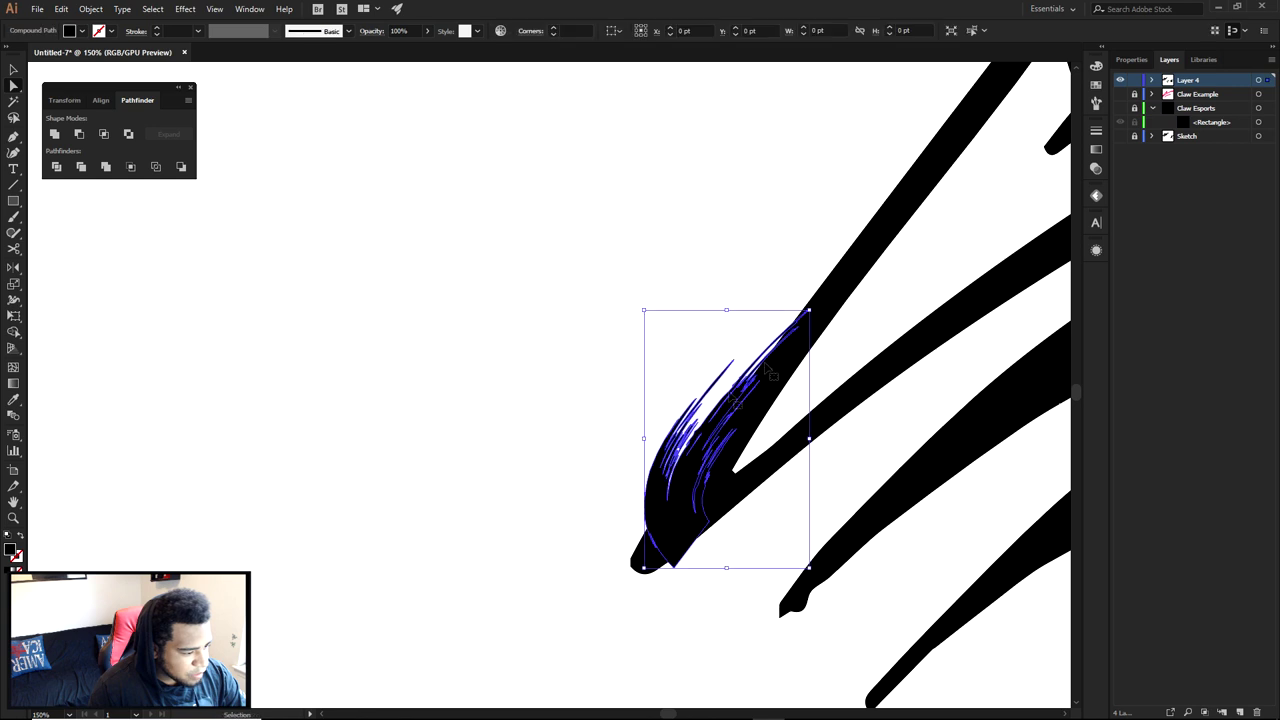
# - Enlarge the frayed tail up along the slanted stroke and let its blunt end overhang the tip
pyautogui.moveTo(808, 308); pyautogui.dragTo(915, 176)
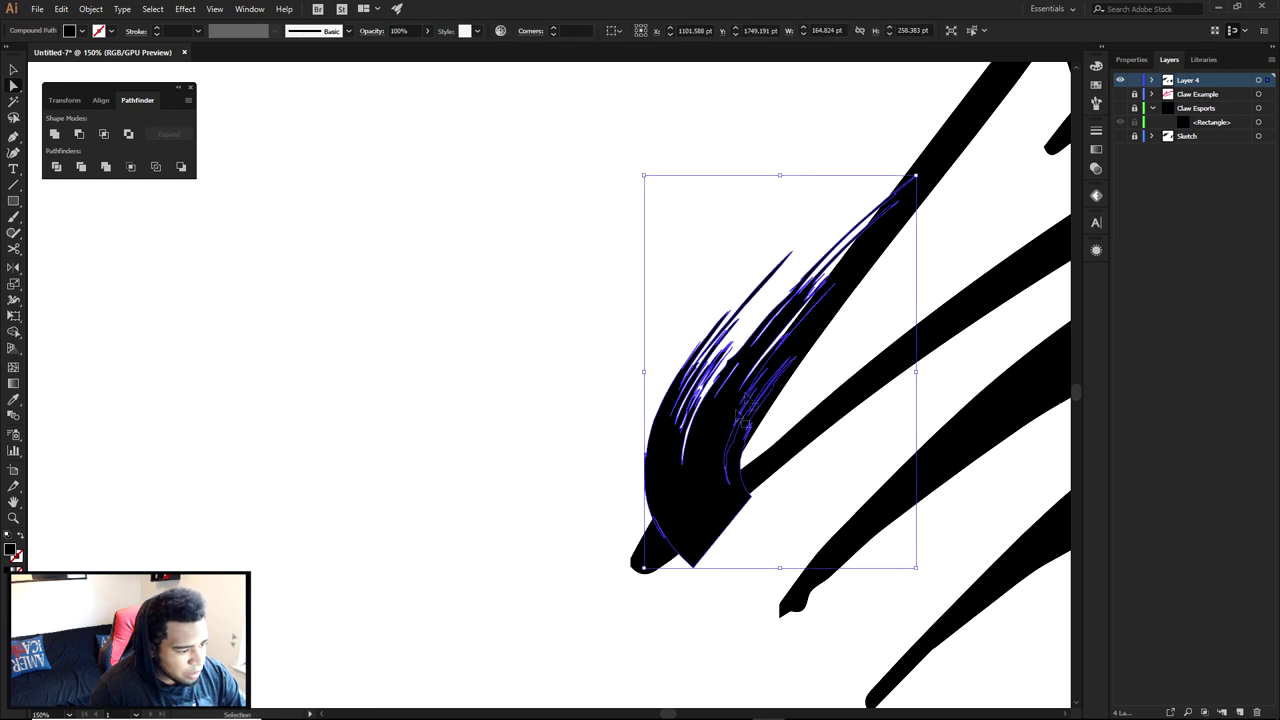
pyautogui.moveTo(639, 571); pyautogui.dragTo(636, 646)
pyautogui.press('a')
pyautogui.click(798, 408)
pyautogui.hotkey('ctrl', '-')
pyautogui.hotkey('ctrl', '-')
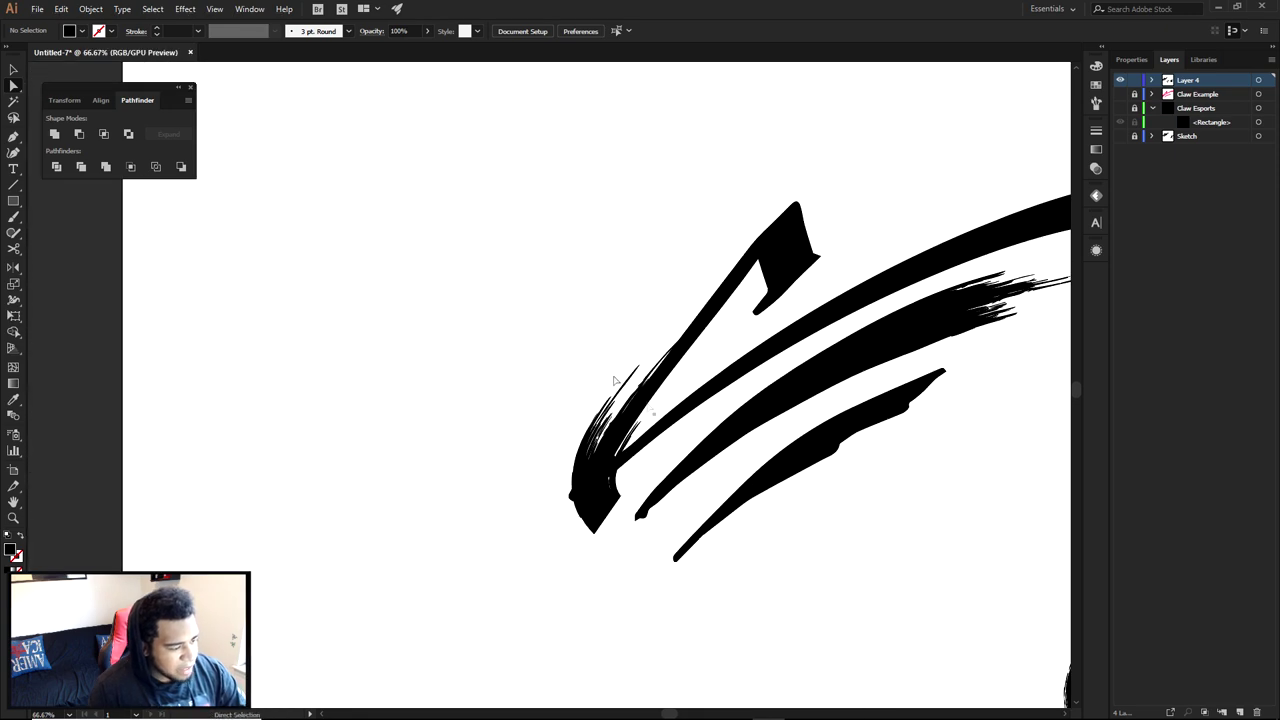
pyautogui.moveTo(498, 363); pyautogui.dragTo(694, 556)
pyautogui.hotkey('shift', 'm')
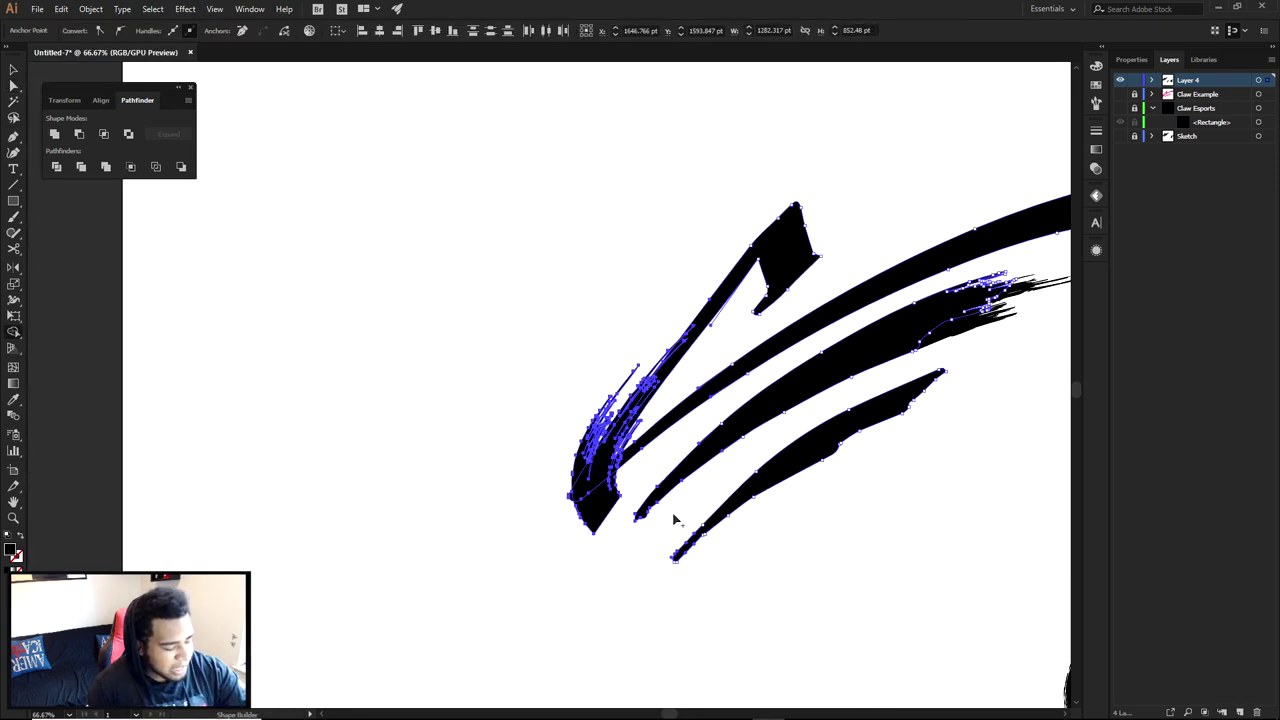
pyautogui.scroll(5, 603, 495)
pyautogui.click(600, 491)
pyautogui.click(14, 68)
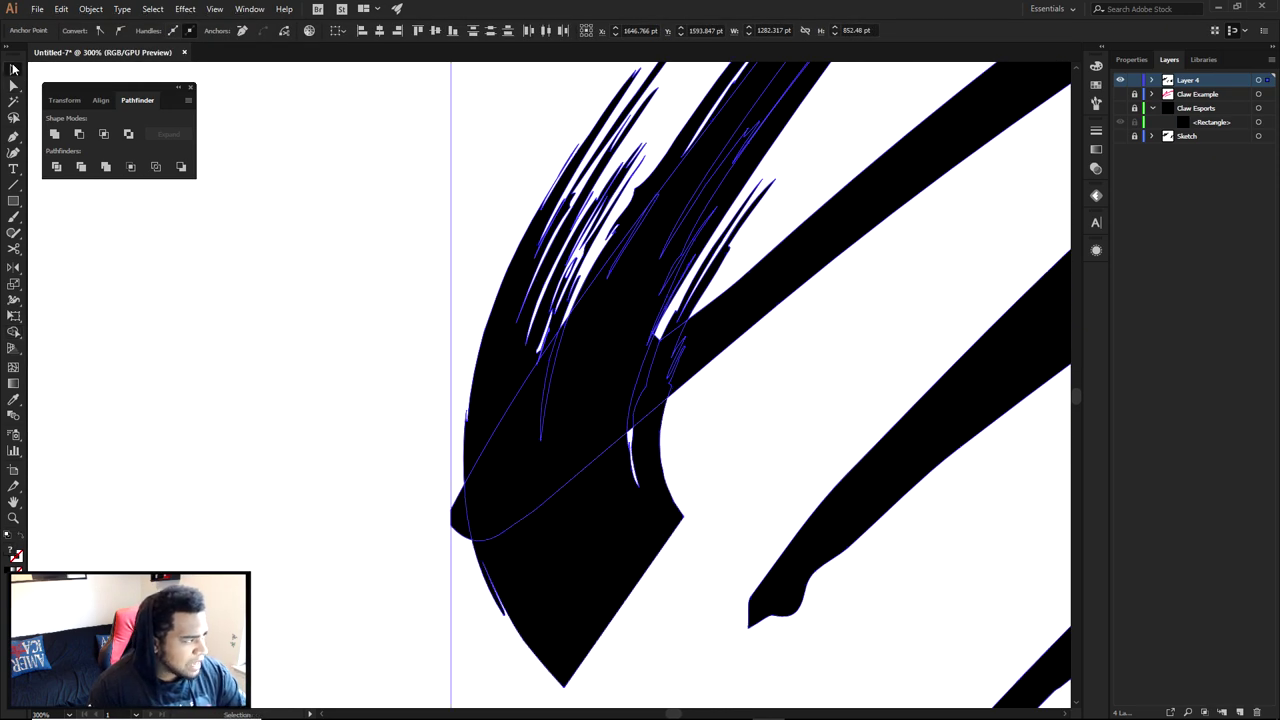
pyautogui.click(266, 278)
pyautogui.press('a')
pyautogui.click(14, 86)
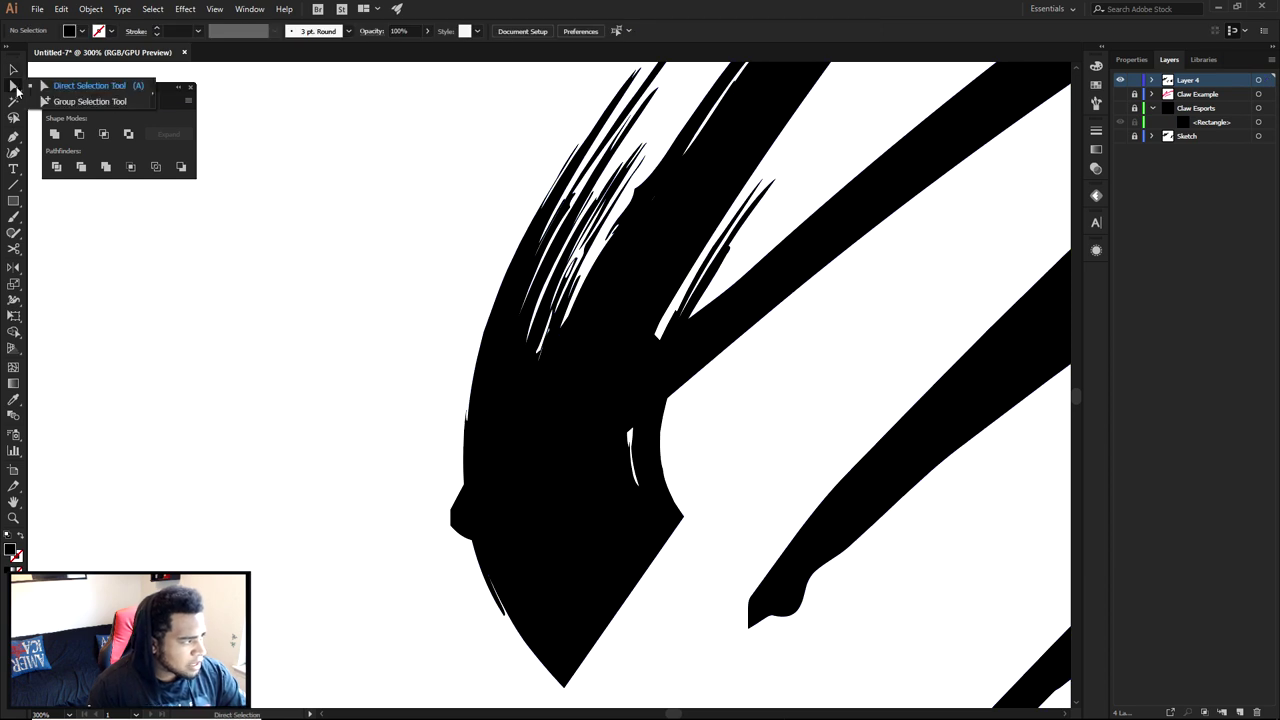
pyautogui.click(279, 325)
# - Select the tail with the first stroke and remove its blunt overhang and the inner-side bristles with Shape Builder
pyautogui.moveTo(698, 581); pyautogui.dragTo(700, 587)
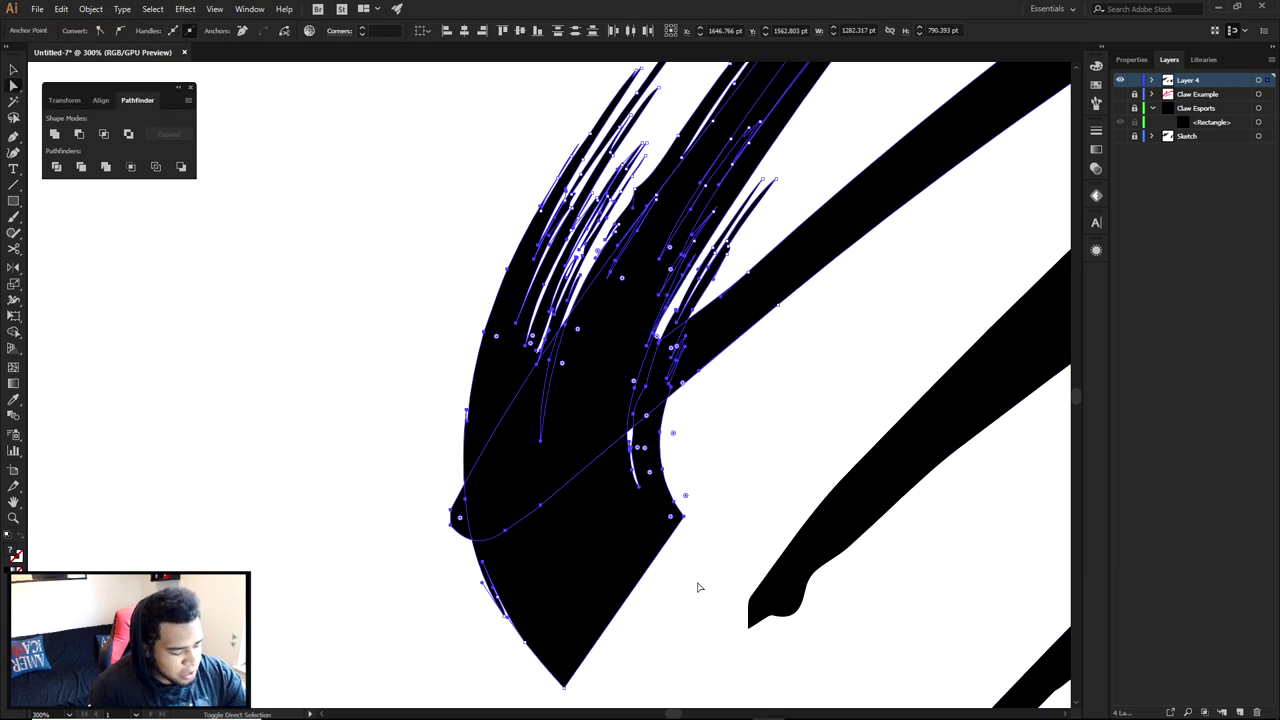
pyautogui.hotkey('shift', 'm')
pyautogui.keyDown('alt'); pyautogui.click(593, 517); pyautogui.keyUp('alt')
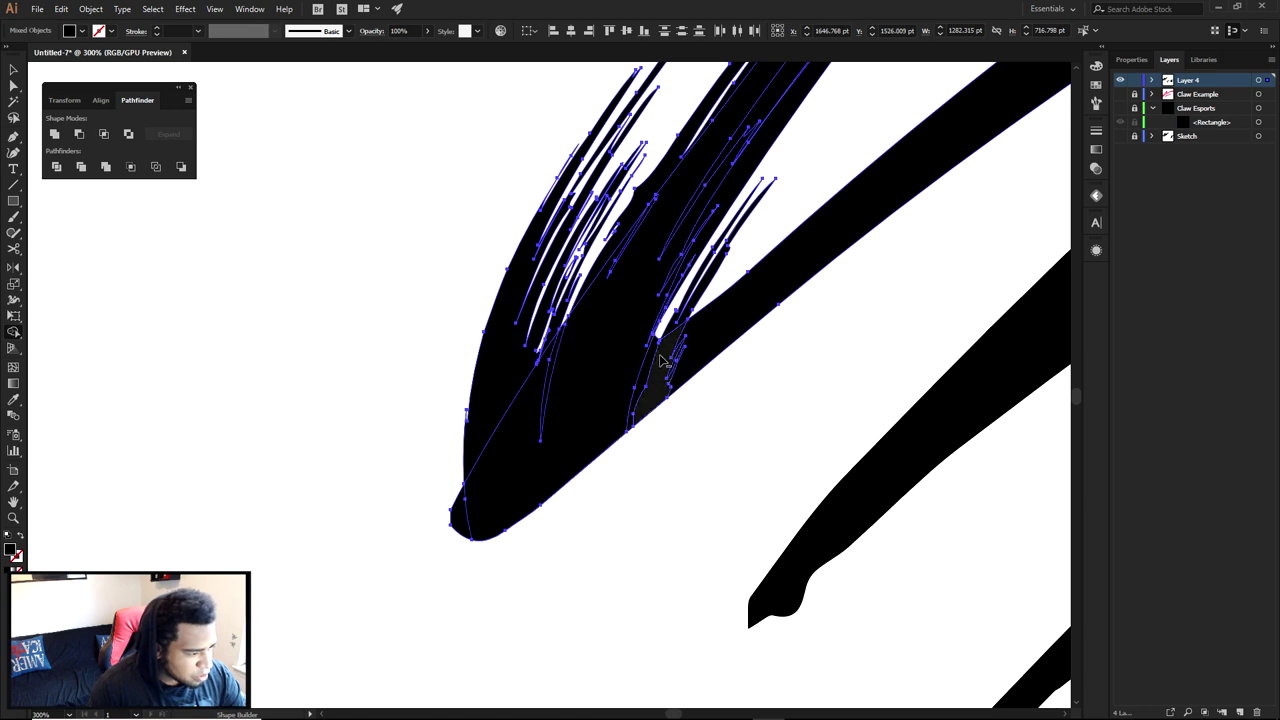
pyautogui.scroll(3, 659, 354)
pyautogui.scroll(-4, 698, 250)
pyautogui.scroll(5, 757, 423)
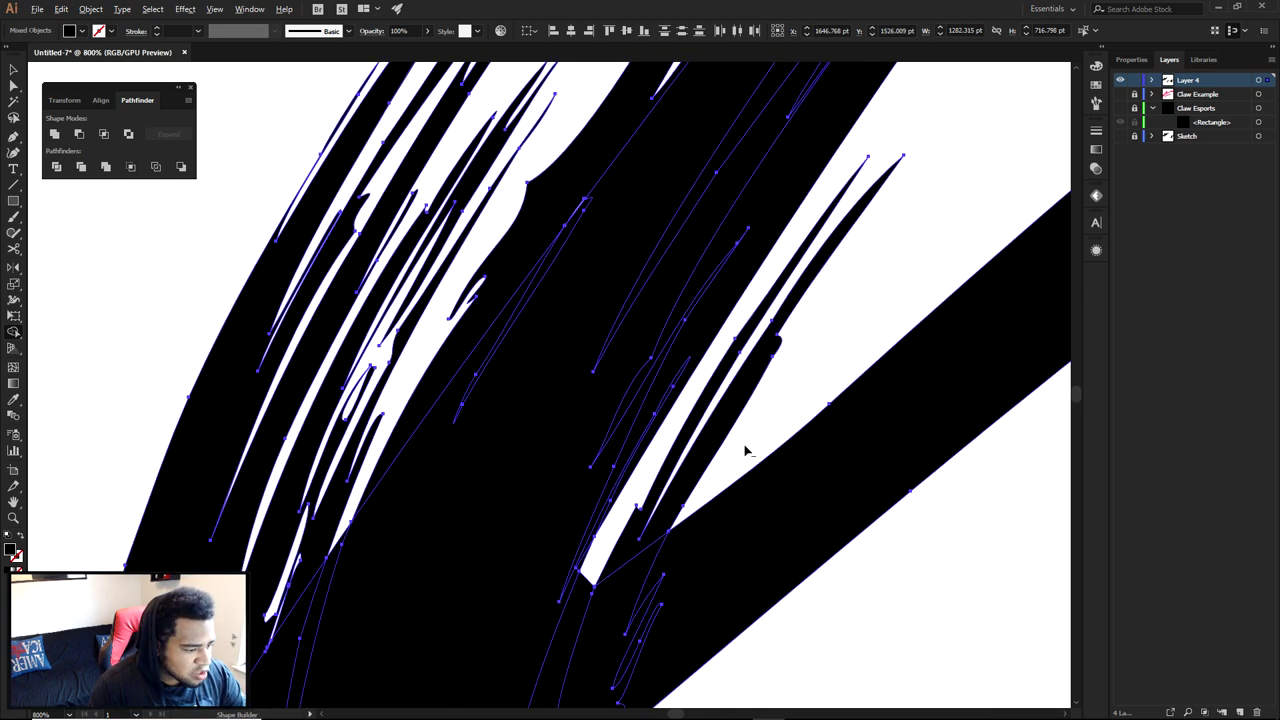
pyautogui.scroll(2, 665, 487)
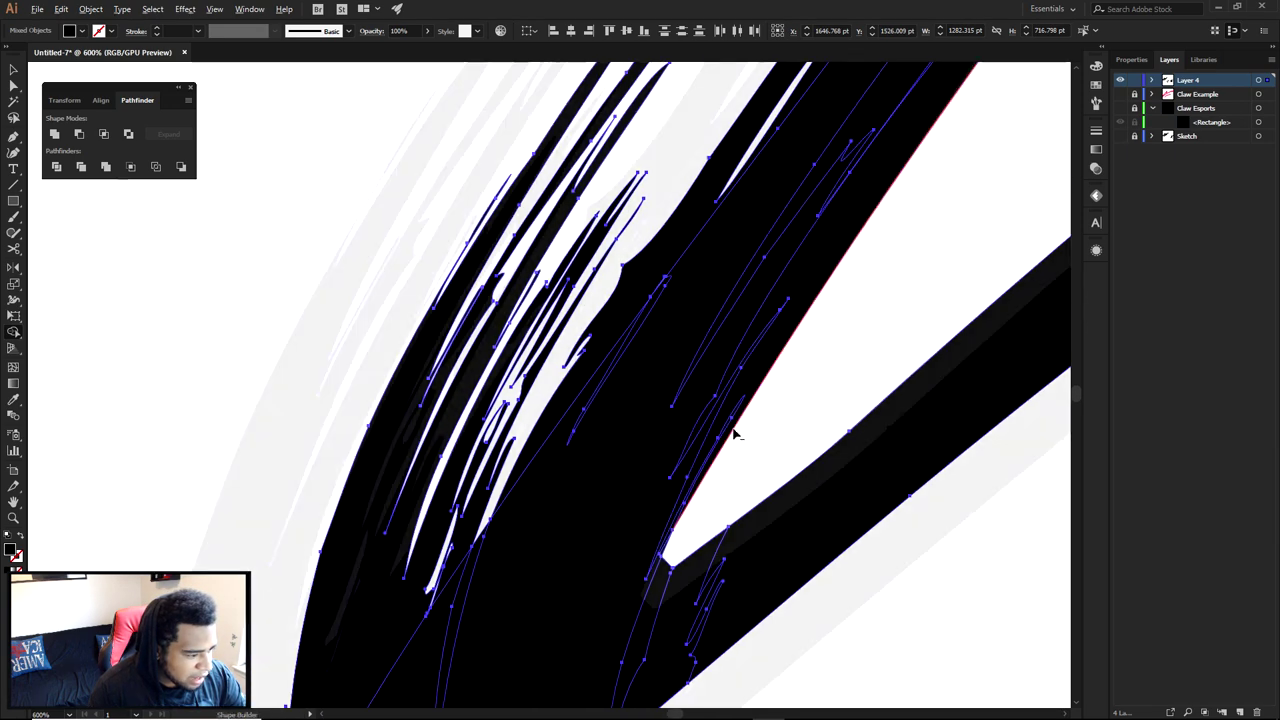
pyautogui.scroll(-4, 681, 492)
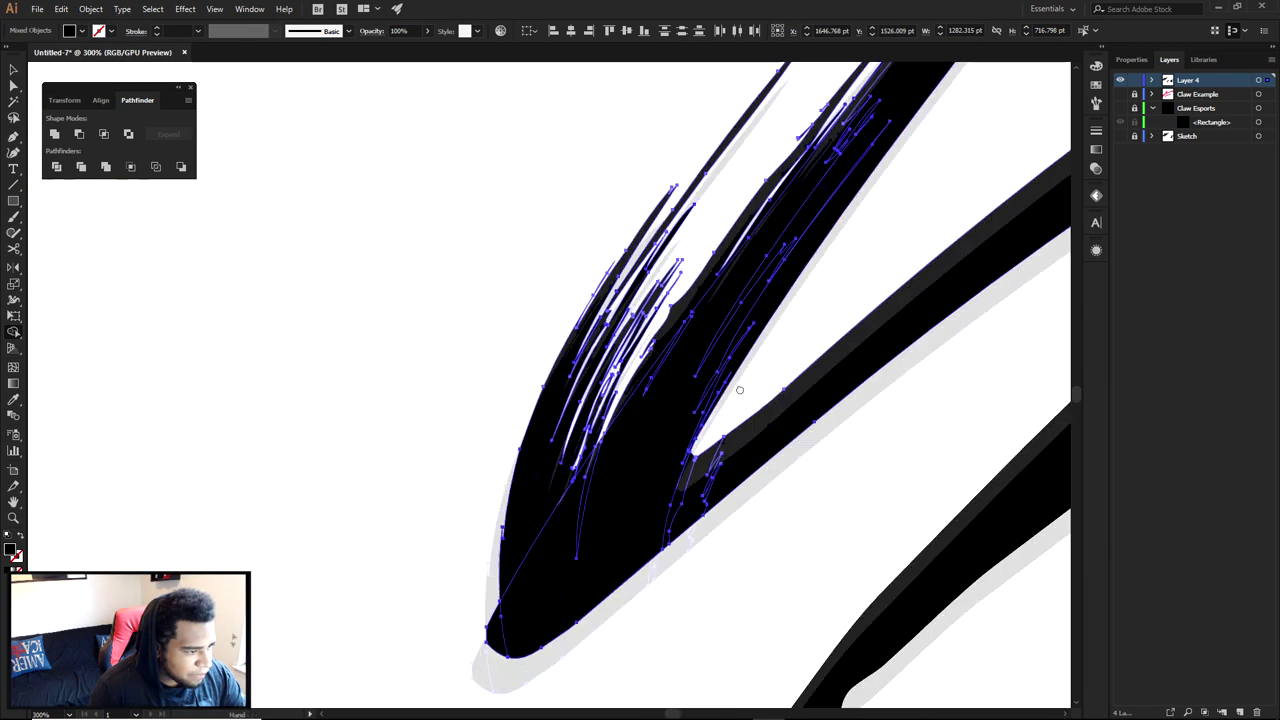
# - Try to cut the tail's bristle slivers out of the slanted stroke with Shape Builder, and undo the cut
pyautogui.scroll(3, 600, 530)
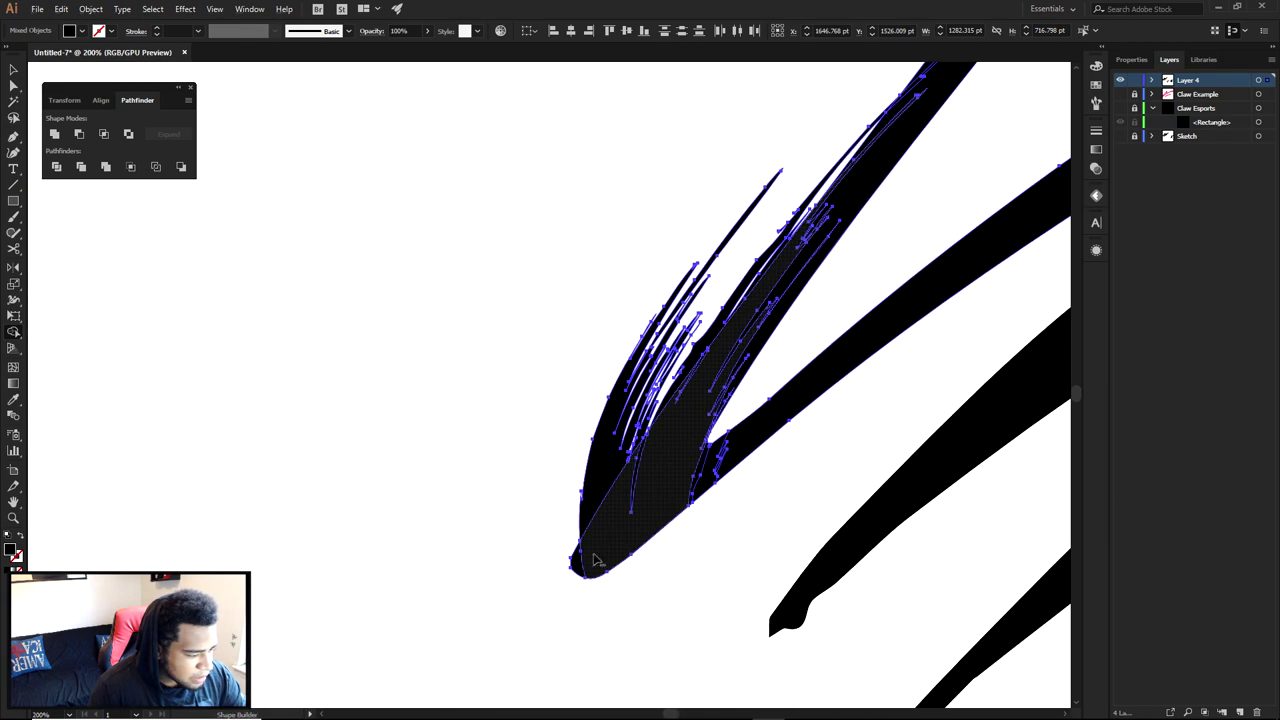
pyautogui.moveTo(702, 425); pyautogui.dragTo(748, 192)
pyautogui.scroll(3, 819, 188)
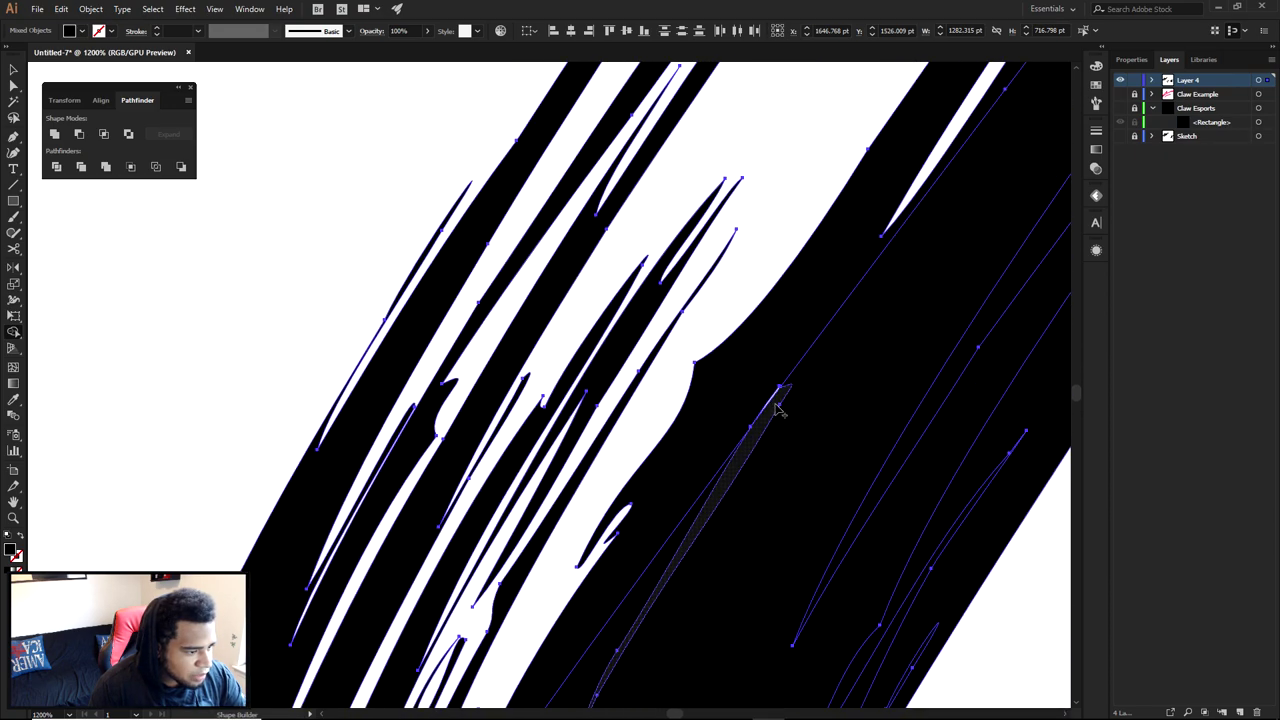
pyautogui.scroll(-3, 932, 430)
pyautogui.moveTo(943, 451); pyautogui.dragTo(646, 440)
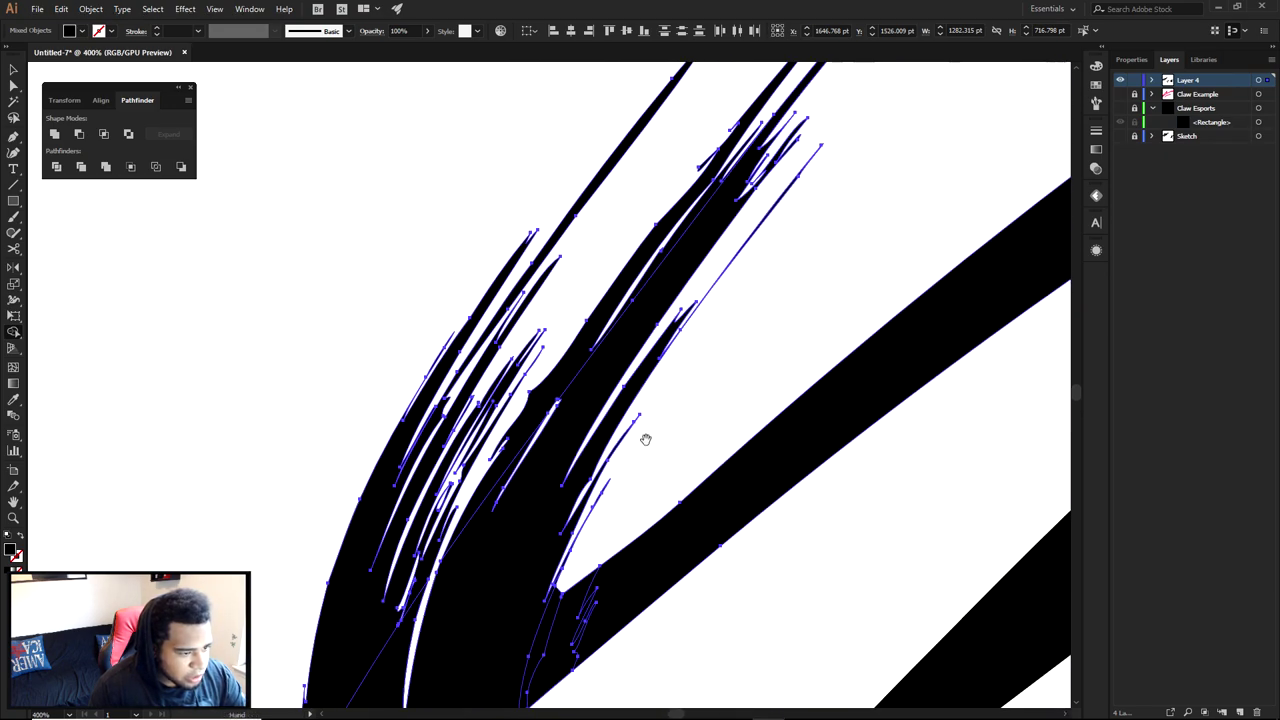
pyautogui.press('a')
pyautogui.click(718, 363)
pyautogui.scroll(-3, 805, 455)
pyautogui.moveTo(805, 455); pyautogui.dragTo(645, 480)
pyautogui.scroll(-2, 397, 446)
pyautogui.hotkey('ctrl', 'z')
pyautogui.click(645, 480)
pyautogui.scroll(2, 572, 457)
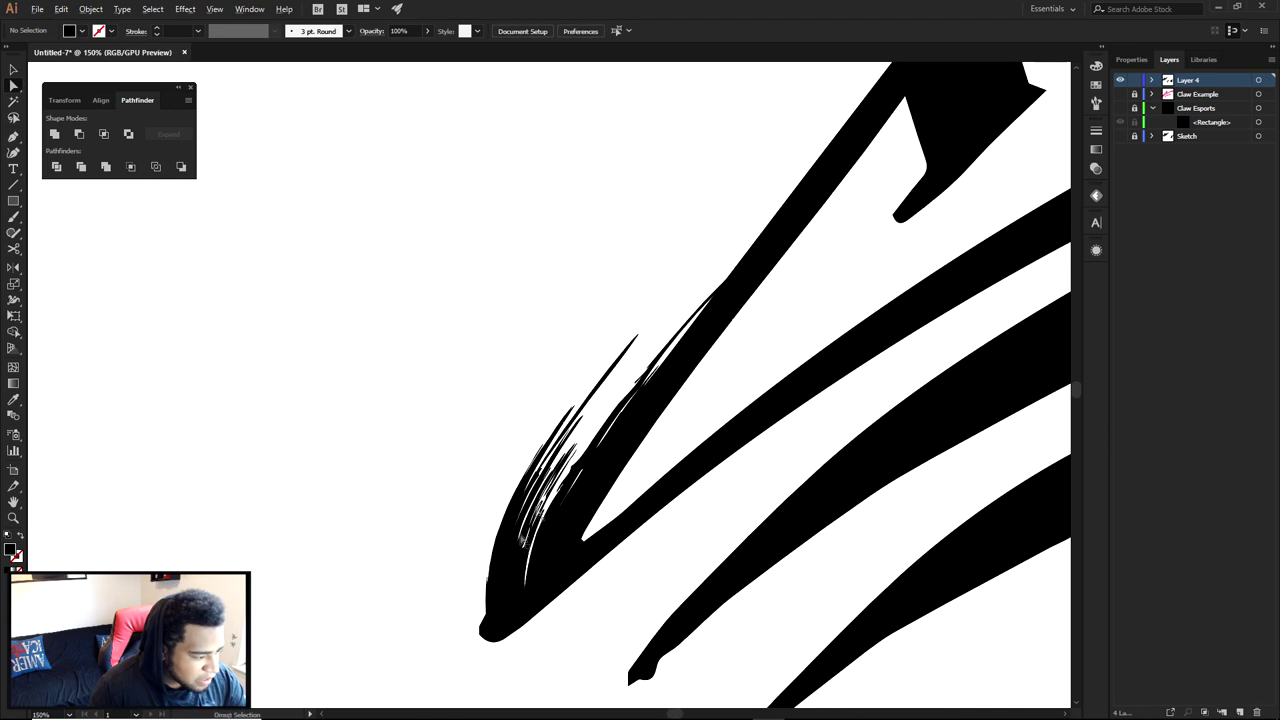
# - Move the frayed tail further up onto the slanted stroke and adjust its tilt and size to follow the outer edge
pyautogui.click(505, 569)
pyautogui.scroll(2, 506, 568)
pyautogui.moveTo(497, 555); pyautogui.dragTo(566, 443)
pyautogui.moveTo(694, 337); pyautogui.dragTo(592, 449)
pyautogui.scroll(-2, 697, 343)
pyautogui.moveTo(848, 134); pyautogui.dragTo(911, 91)
pyautogui.moveTo(570, 531); pyautogui.dragTo(574, 569)
# - Select the tail with the first stroke and trim the parts overhanging the tip and inner edge with Shape Builder
pyautogui.moveTo(583, 383); pyautogui.dragTo(738, 474)
pyautogui.hotkey('shift', 'm')
pyautogui.keyDown('alt'); pyautogui.moveTo(619, 512); pyautogui.dragTo(705, 464); pyautogui.keyUp('alt')
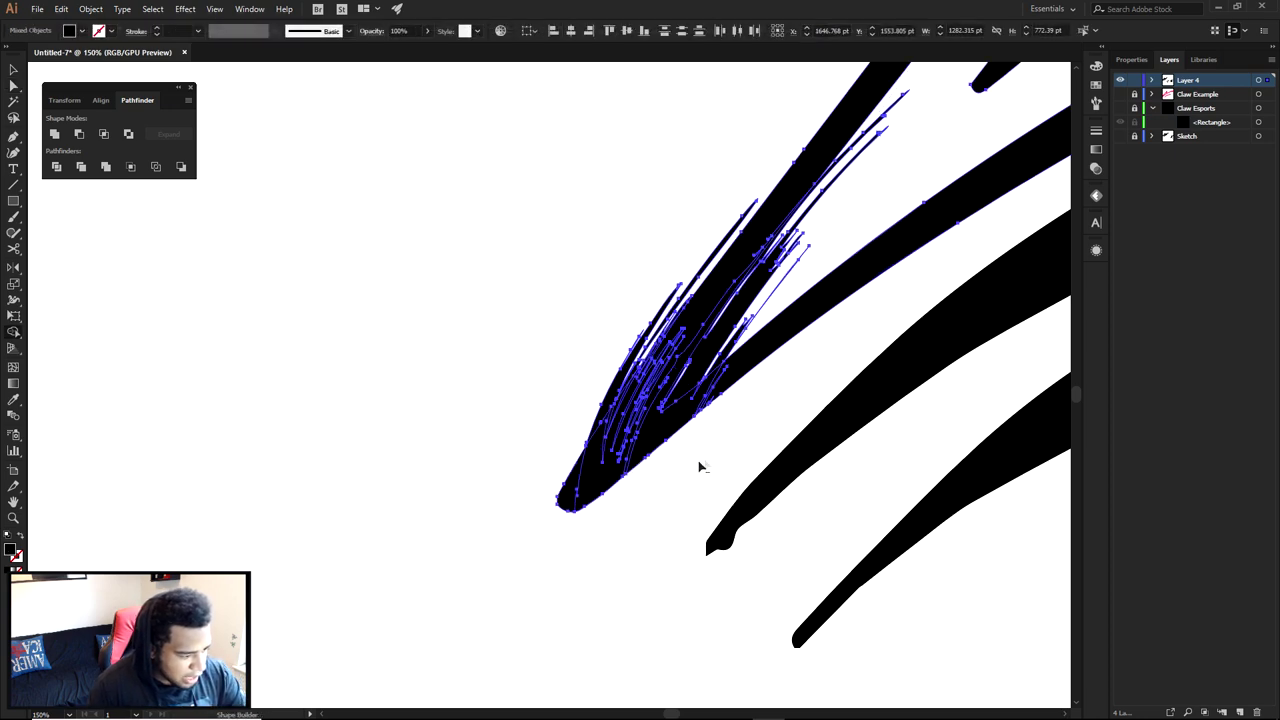
pyautogui.scroll(3, 706, 463)
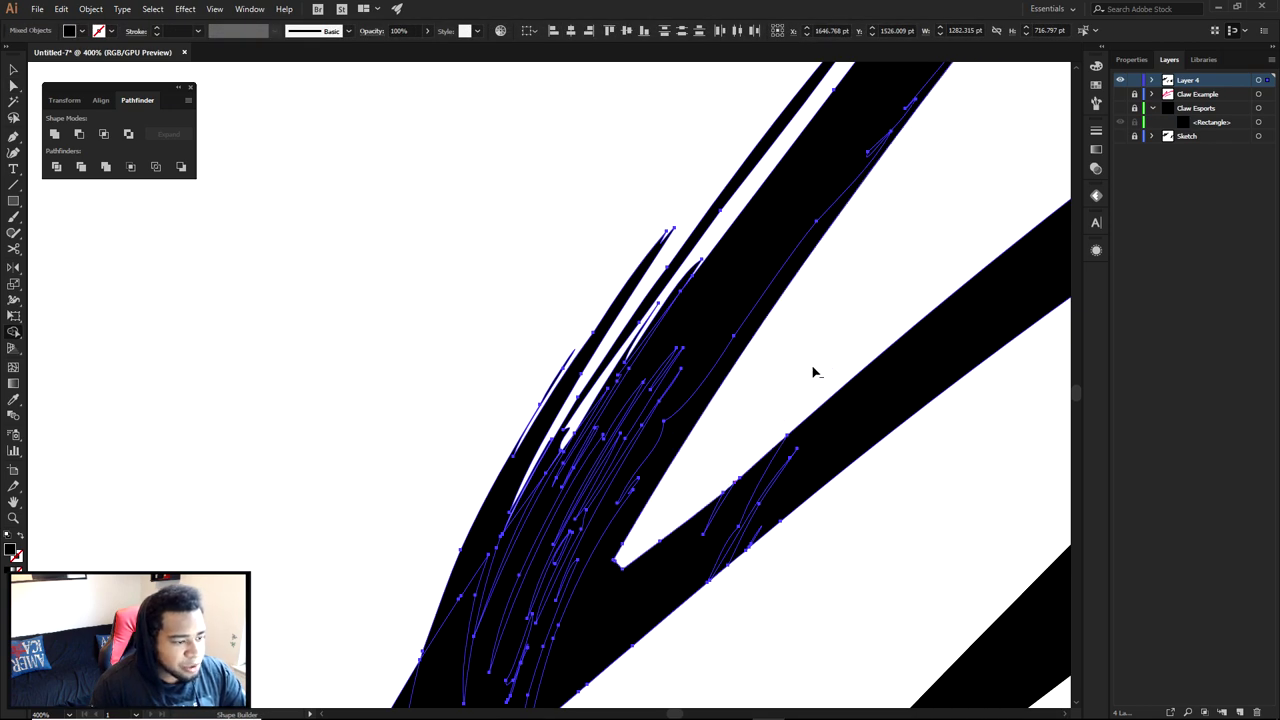
pyautogui.scroll(-3, 831, 349)
pyautogui.press('a')
pyautogui.click(848, 334)
pyautogui.scroll(-2, 814, 357)
pyautogui.moveTo(843, 366); pyautogui.dragTo(519, 460)
pyautogui.moveTo(606, 440); pyautogui.dragTo(646, 393)
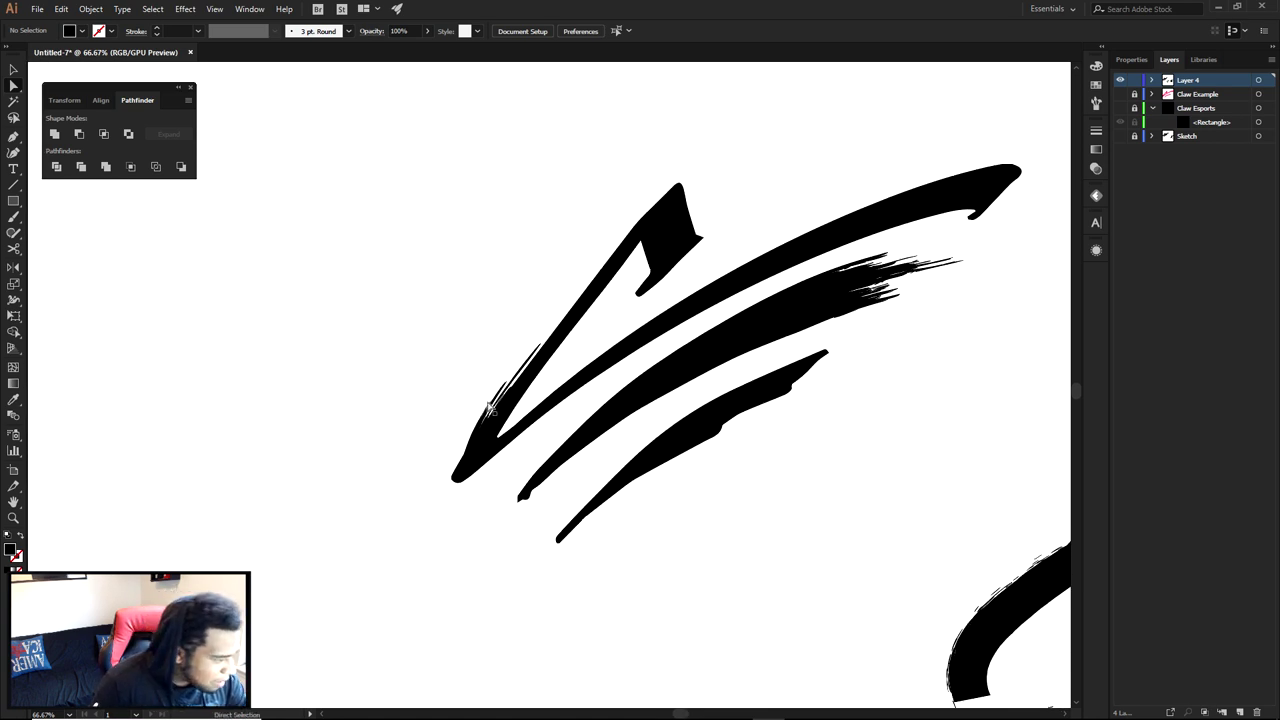
# - Try to round the outer corner at the lower tip of the first stroke
pyautogui.scroll(3, 481, 411)
pyautogui.scroll(-1, 481, 414)
pyautogui.scroll(4, 394, 558)
pyautogui.moveTo(591, 621); pyautogui.dragTo(468, 385)
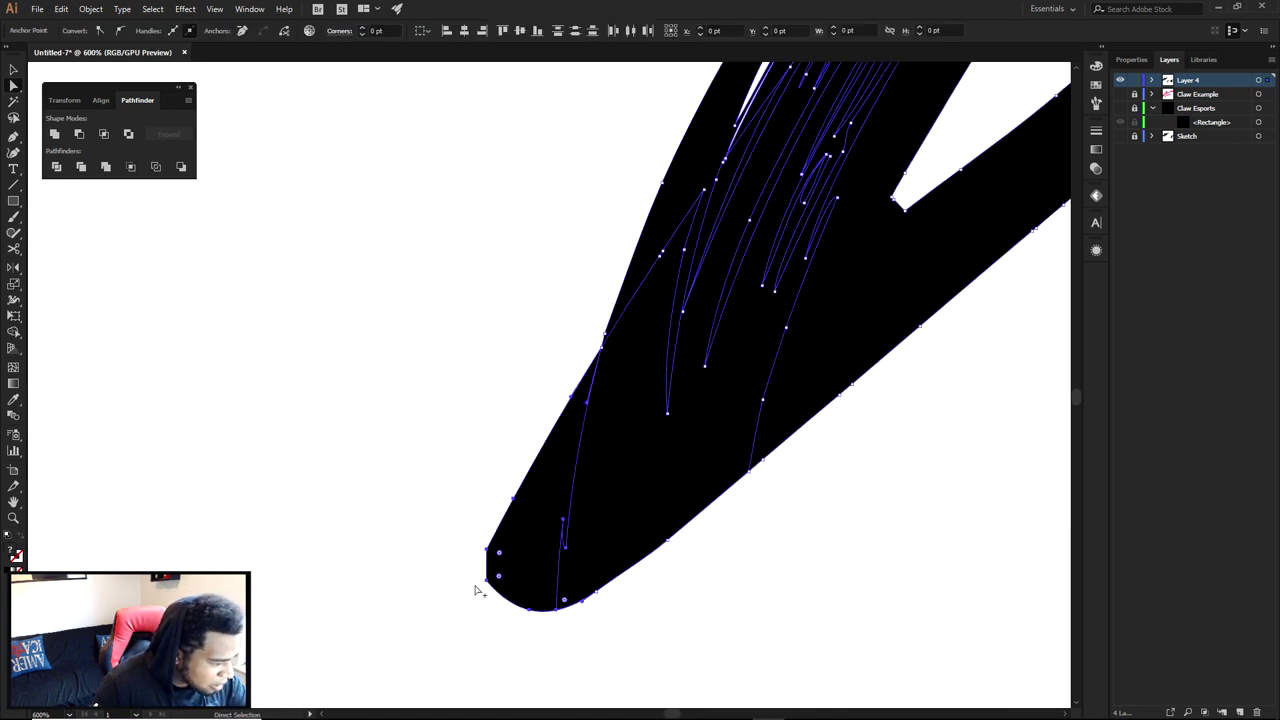
pyautogui.scroll(4, 476, 588)
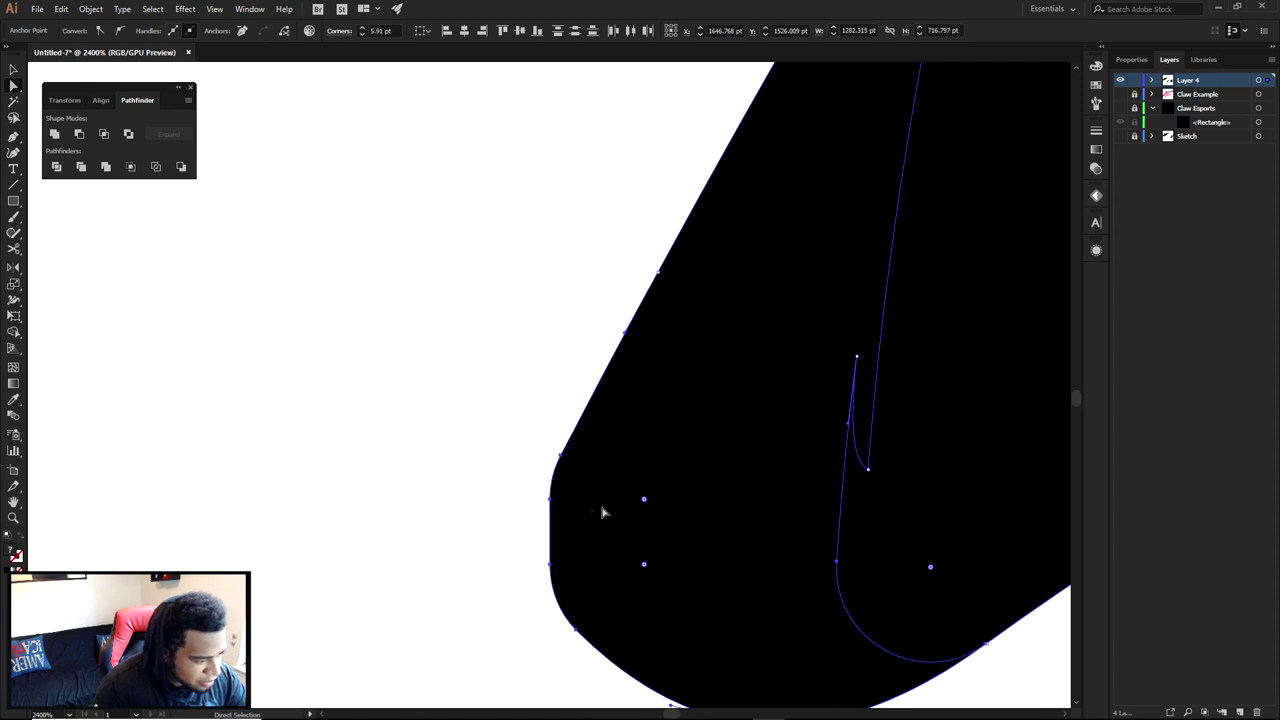
pyautogui.click(582, 491)
pyautogui.click(563, 481)
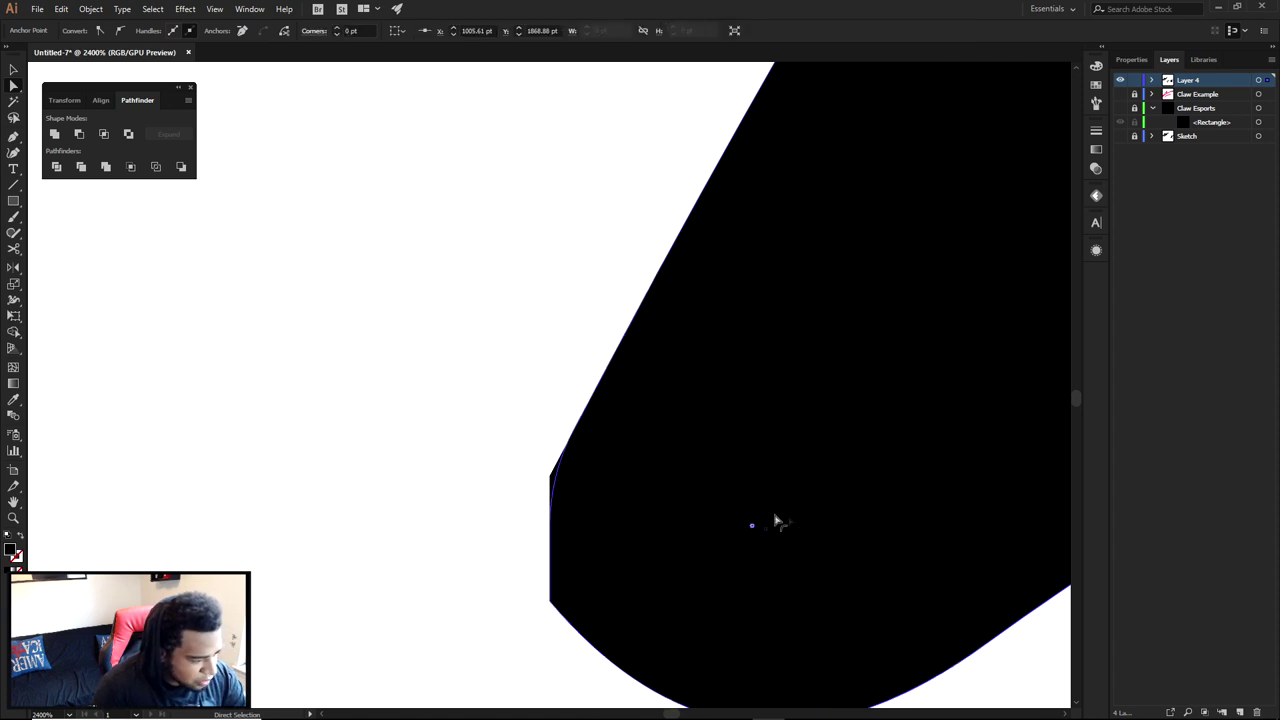
pyautogui.click(517, 457)
pyautogui.scroll(-4, 517, 450)
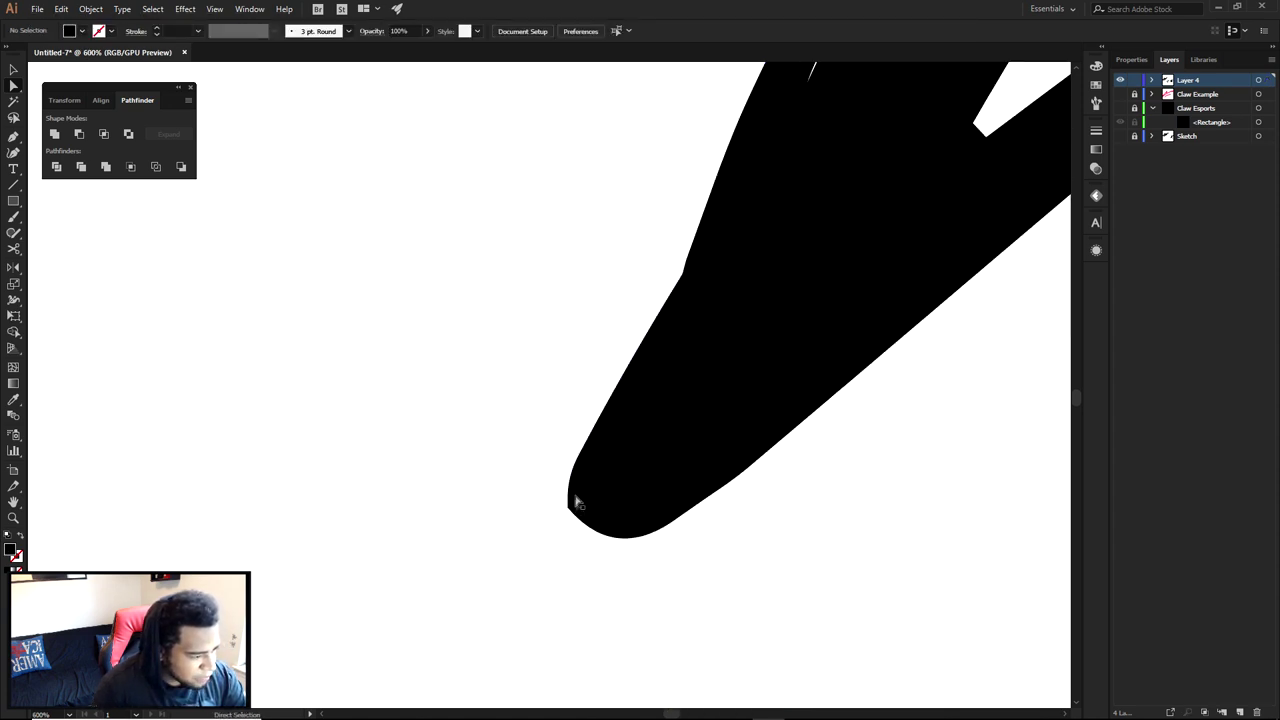
# - Delete the corner anchor point on the outer side of the stroke's lower tip and try reshaping the adjoining curve
pyautogui.click(568, 505)
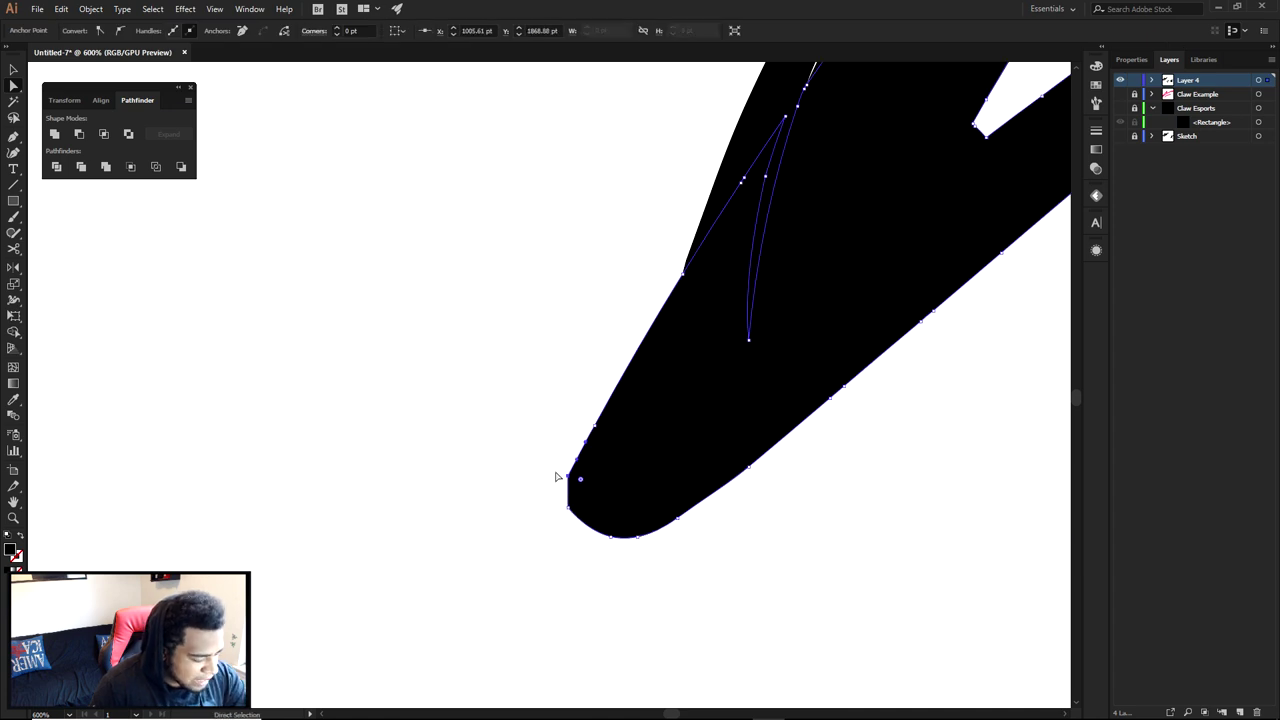
pyautogui.press('-')
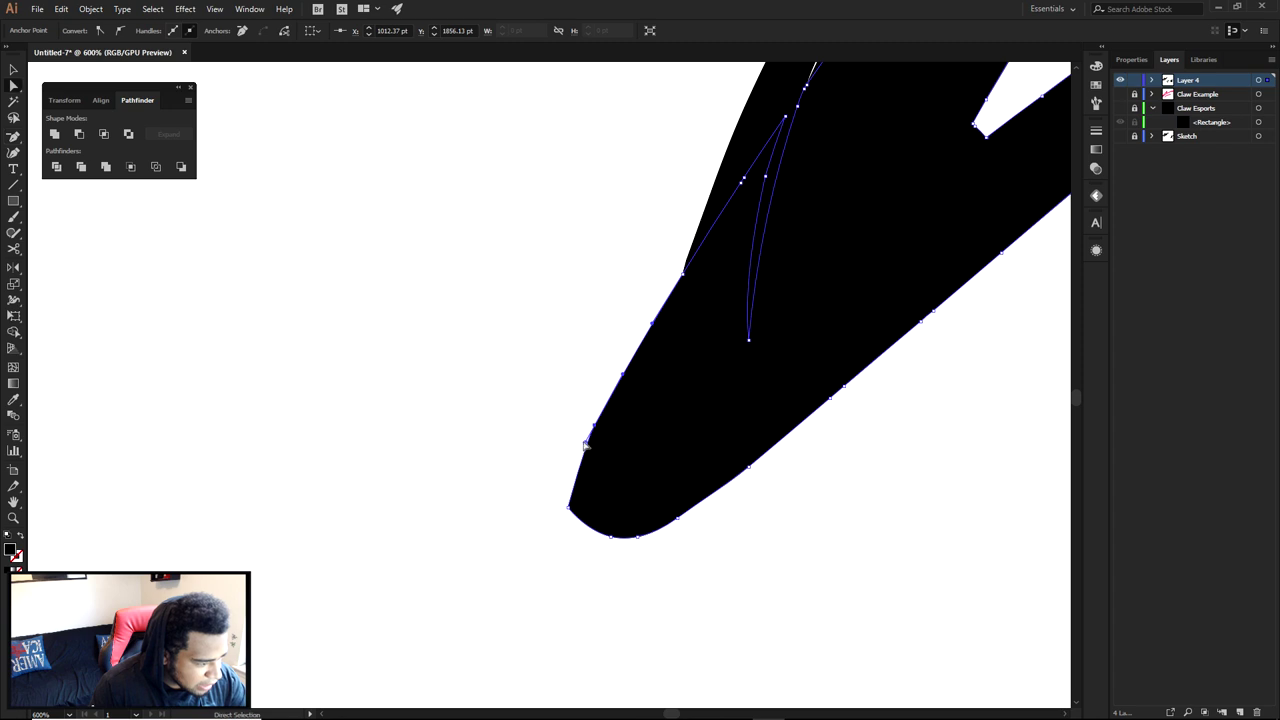
pyautogui.click(575, 462)
pyautogui.click(589, 439)
pyautogui.moveTo(585, 441); pyautogui.dragTo(565, 464)
pyautogui.click(558, 432)
pyautogui.scroll(-3, 569, 395)
pyautogui.moveTo(594, 400); pyautogui.dragTo(611, 440)
pyautogui.hotkey('ctrl', 'z')
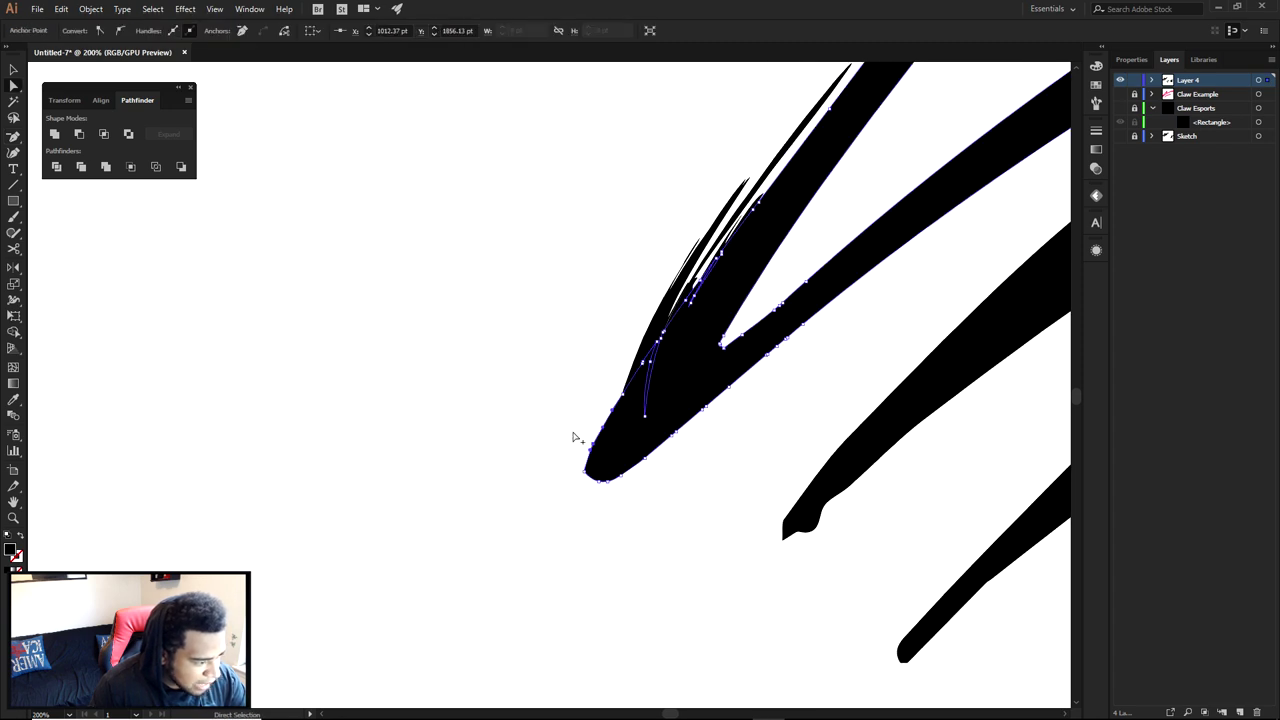
# - Delete the leftover anchor points above the tip with the Pen tool and reshape the tip into a smooth rounded curve
pyautogui.scroll(3, 575, 436)
pyautogui.press('p')
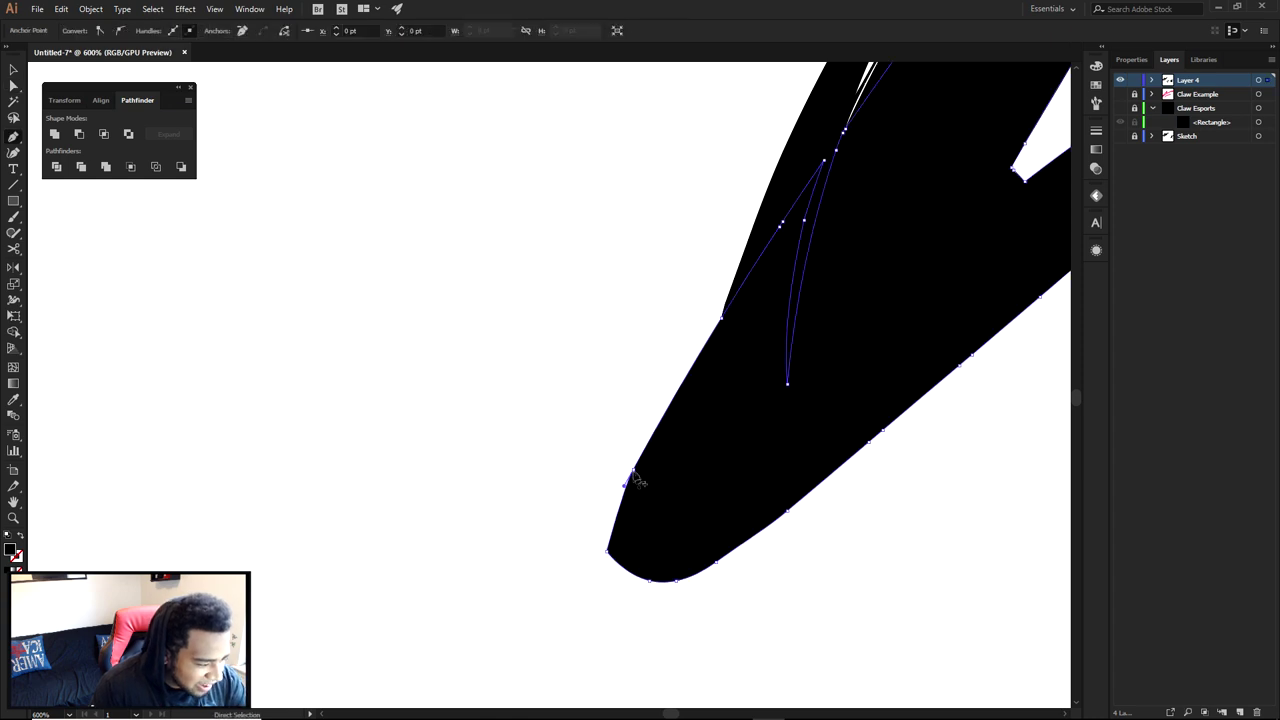
pyautogui.click(631, 474)
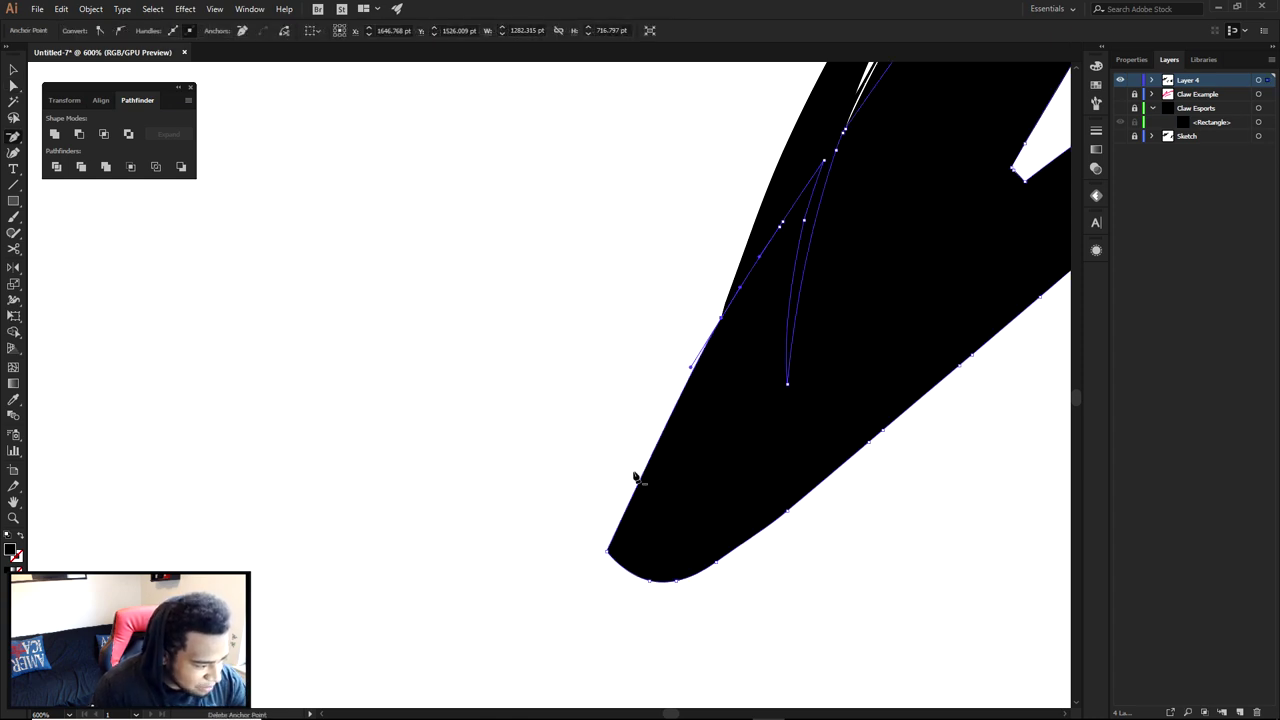
pyautogui.click(607, 551)
pyautogui.moveTo(635, 578); pyautogui.dragTo(595, 543)
pyautogui.click(614, 554)
pyautogui.scroll(-4, 616, 468)
pyautogui.scroll(4, 694, 491)
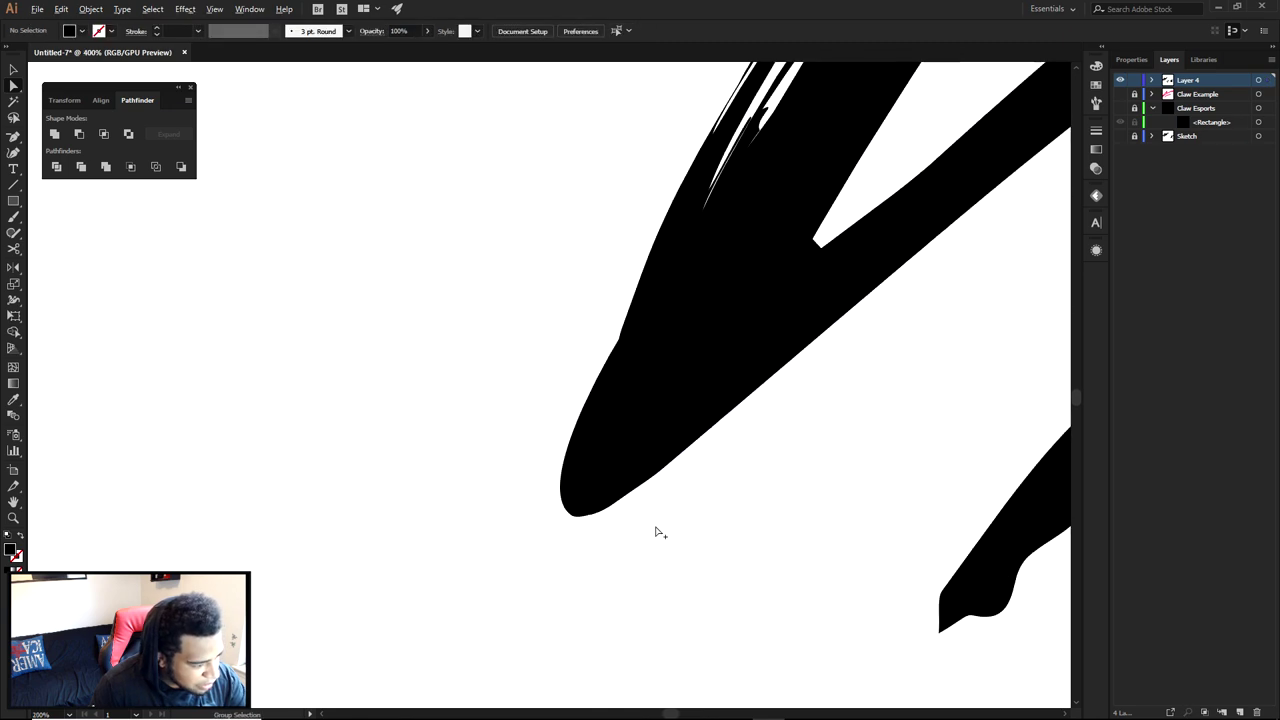
# - Delete the extra anchor points along the lower edge beside the first stroke's rounded tip to smooth the outline
pyautogui.keyDown('ctrl'); pyautogui.click(620, 503); pyautogui.keyUp('ctrl')
pyautogui.click(617, 503)
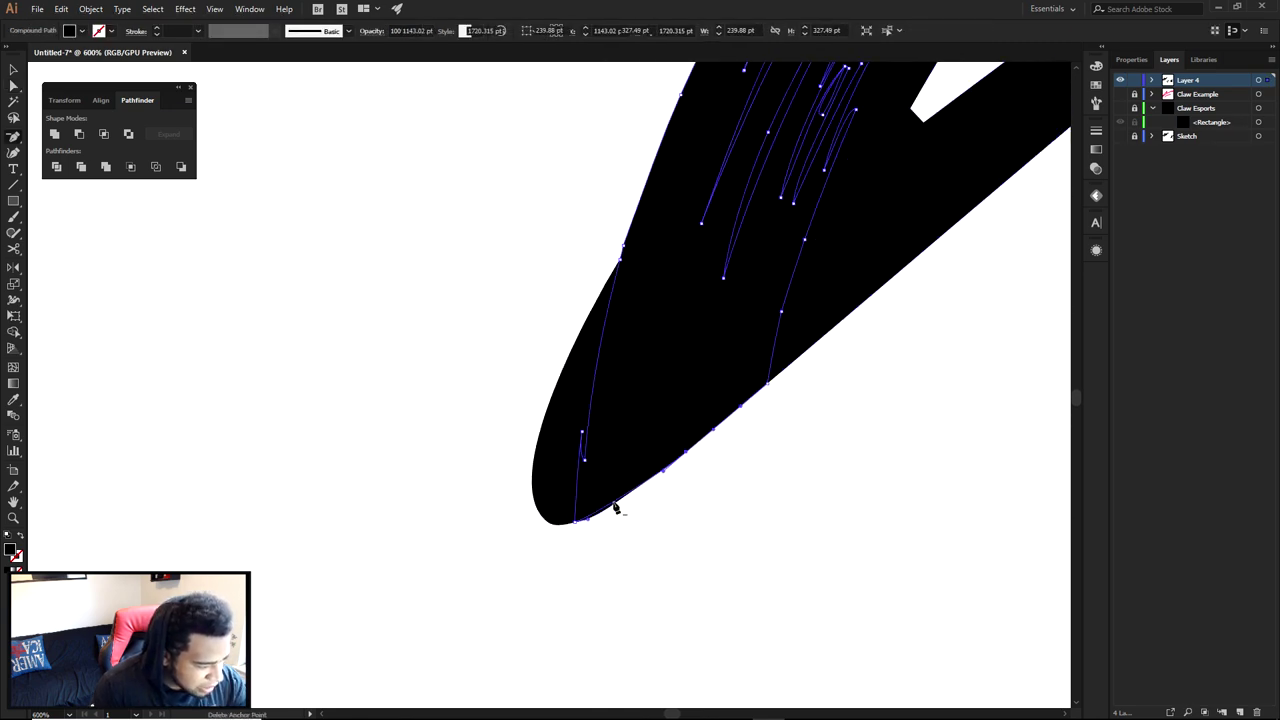
pyautogui.click(685, 452)
pyautogui.press('a')
pyautogui.click(666, 503)
pyautogui.click(622, 504)
pyautogui.scroll(2, 587, 511)
pyautogui.keyDown('ctrl'); pyautogui.click(604, 521); pyautogui.keyUp('ctrl')
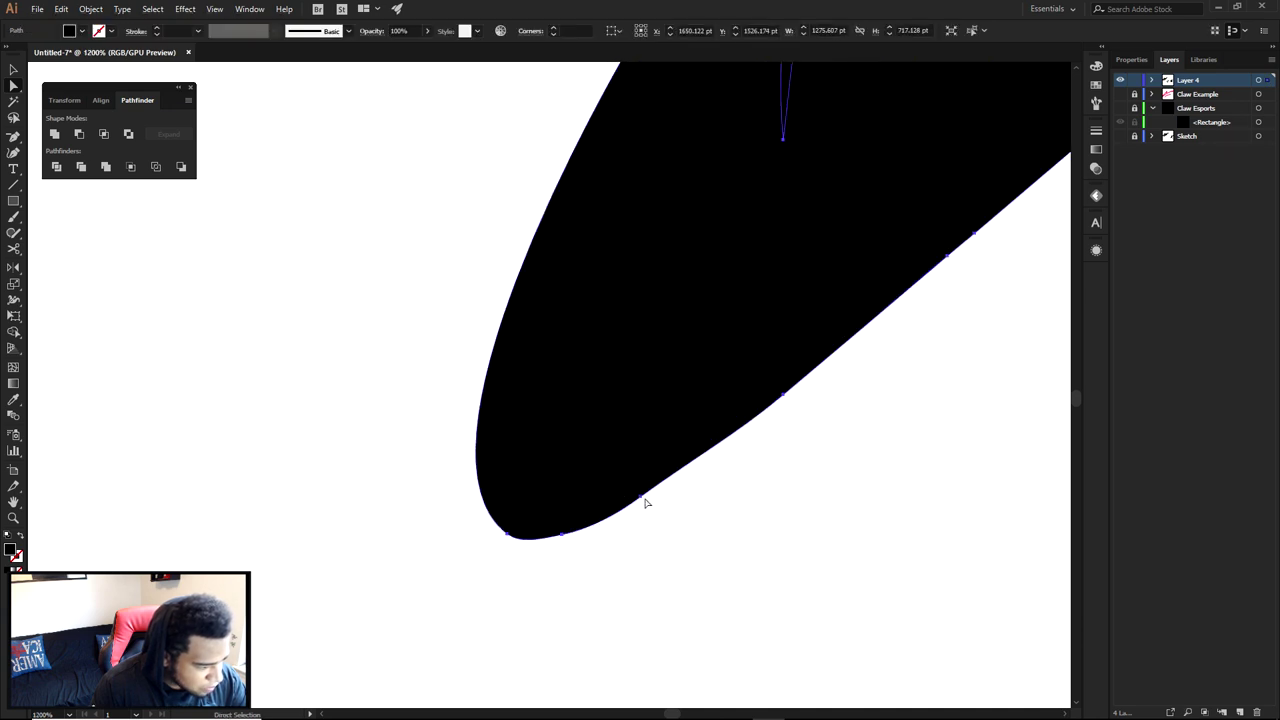
pyautogui.keyDown('ctrl'); pyautogui.click(641, 498); pyautogui.keyUp('ctrl')
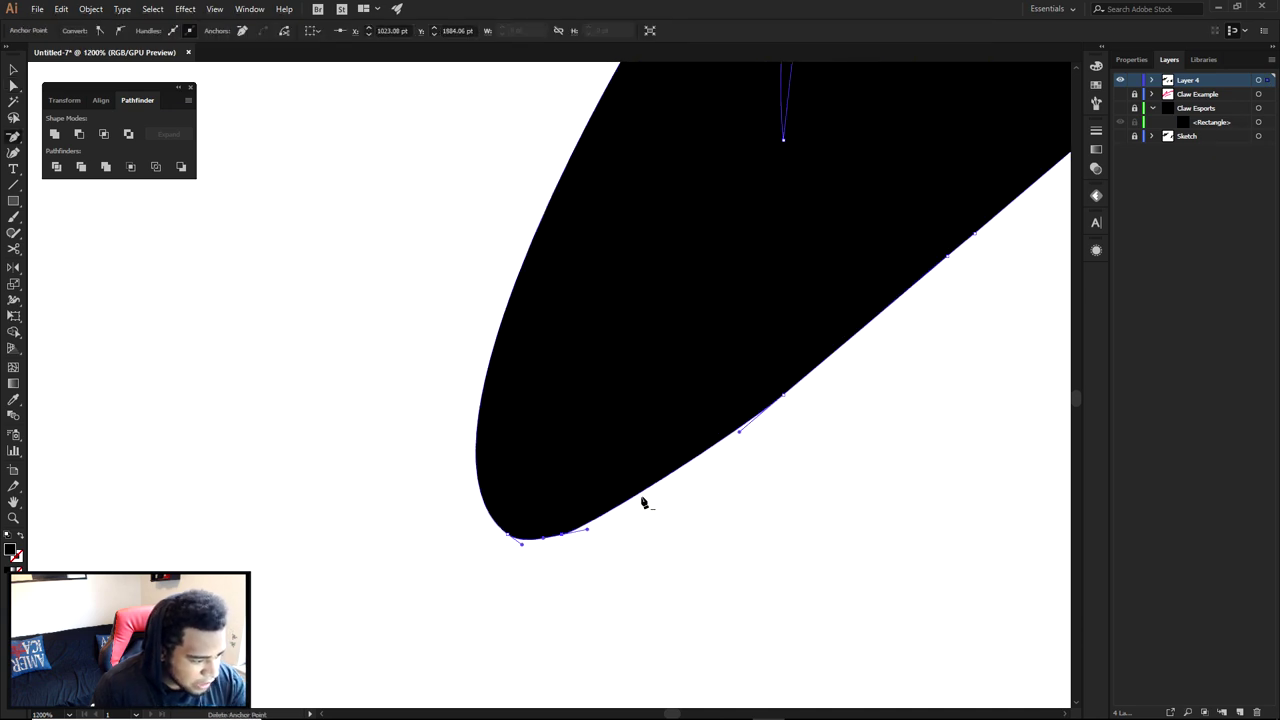
pyautogui.keyDown('ctrl'); pyautogui.click(760, 449); pyautogui.keyUp('ctrl')
pyautogui.scroll(-4, 797, 449)
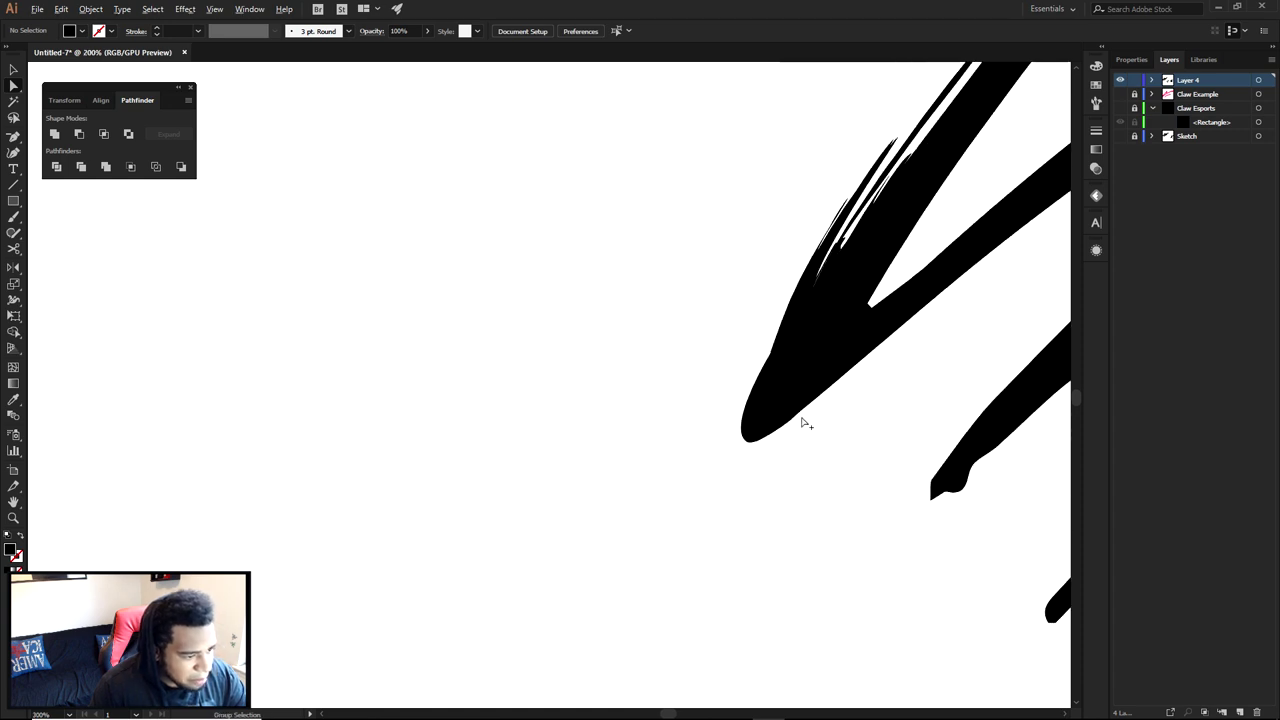
# - Circle the first stroke's upper end, lower tip and far end and the third stroke's upper end with the Paintbrush
pyautogui.scroll(-3, 806, 424)
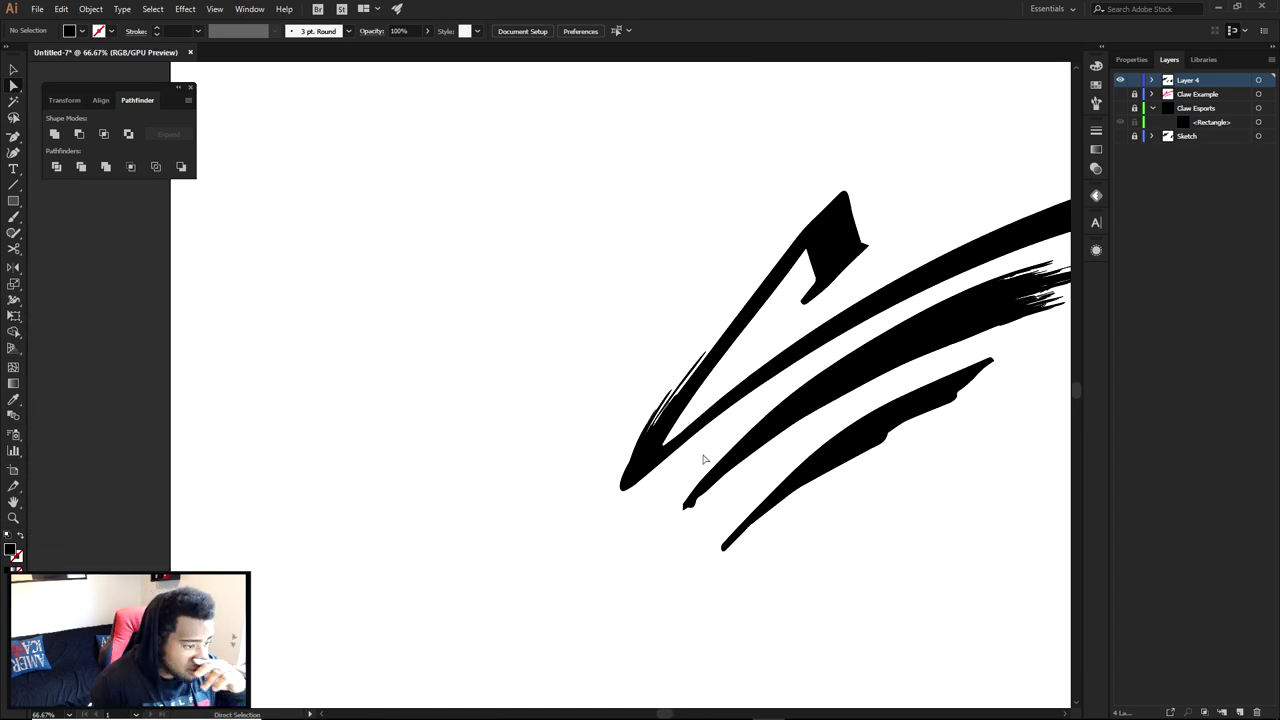
pyautogui.moveTo(760, 434); pyautogui.dragTo(558, 397)
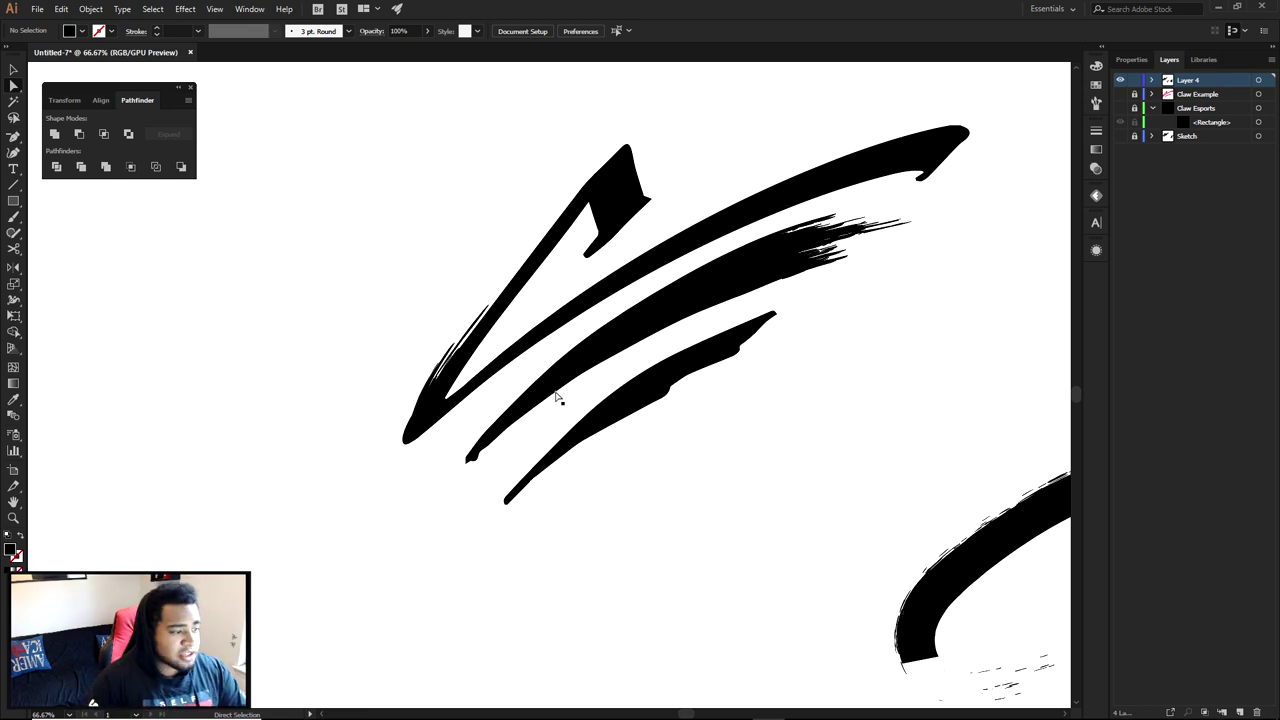
pyautogui.moveTo(583, 341); pyautogui.dragTo(644, 369)
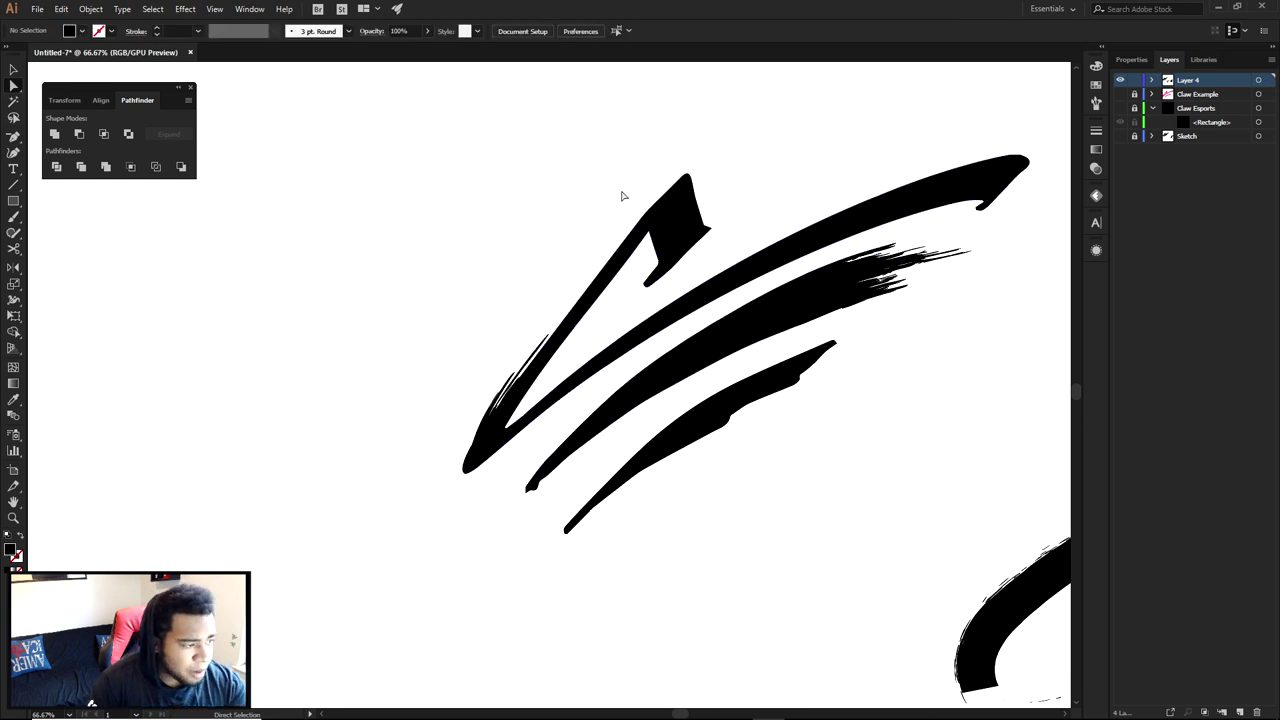
pyautogui.press('b')
pyautogui.moveTo(716, 137)
pyautogui.mouseDown()
pyautogui.moveTo(640, 316)
pyautogui.moveTo(790, 258)
pyautogui.moveTo(749, 246)
pyautogui.moveTo(666, 139)
pyautogui.mouseUp()
pyautogui.hotkey('ctrl', 'z')
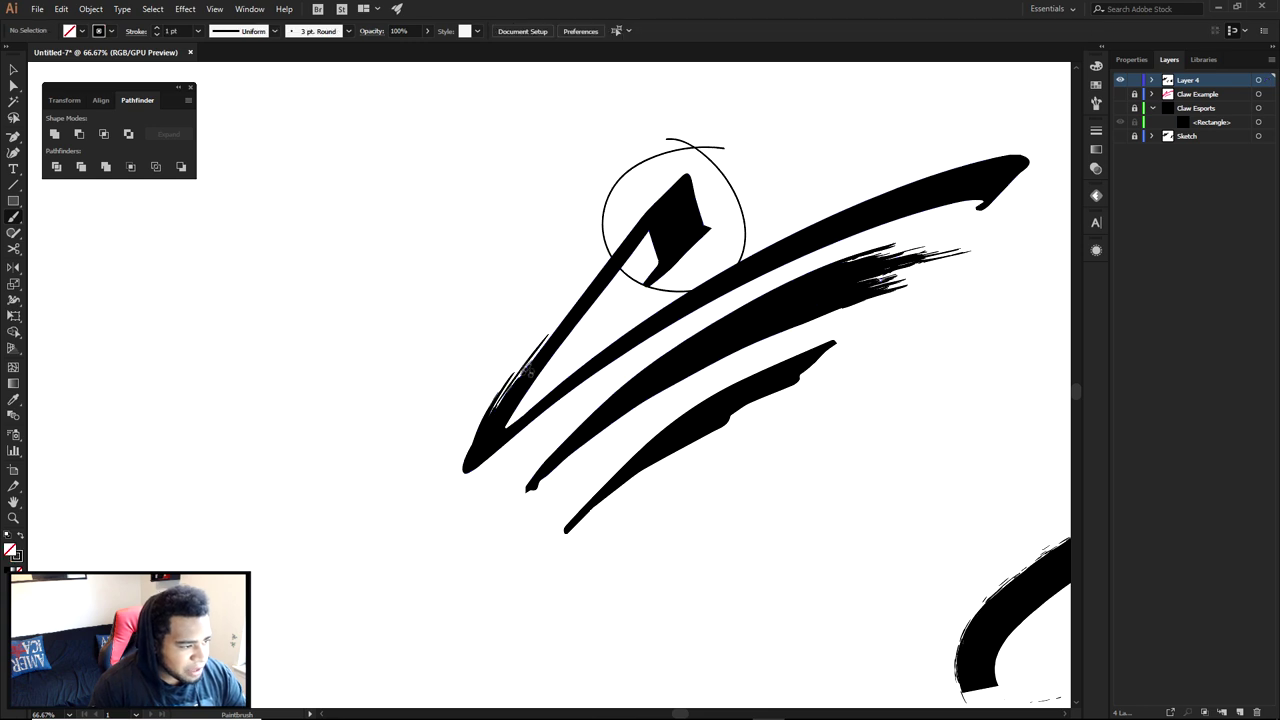
pyautogui.moveTo(502, 330); pyautogui.dragTo(502, 299)
pyautogui.moveTo(1016, 132); pyautogui.dragTo(946, 212)
pyautogui.moveTo(846, 331); pyautogui.dragTo(853, 352)
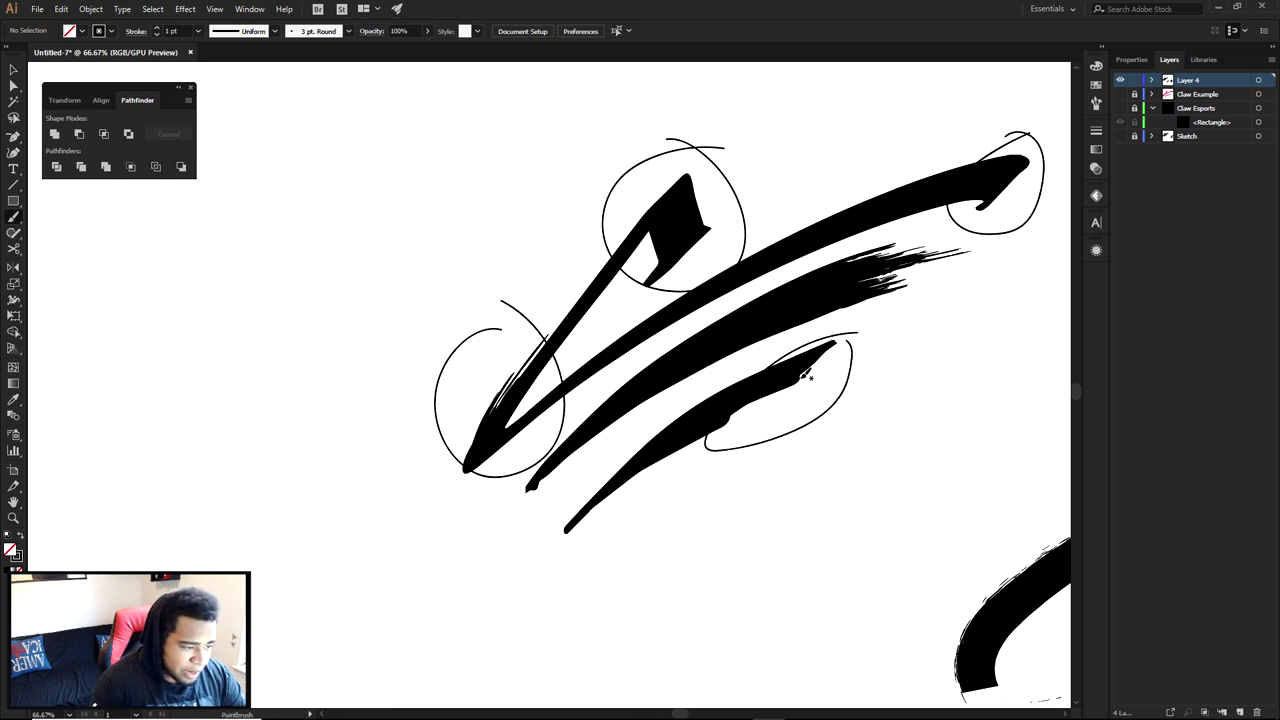
pyautogui.moveTo(1037, 551)
pyautogui.mouseDown()
pyautogui.moveTo(740, 423)
pyautogui.moveTo(687, 386)
pyautogui.mouseUp()
pyautogui.scroll(2, 694, 387)
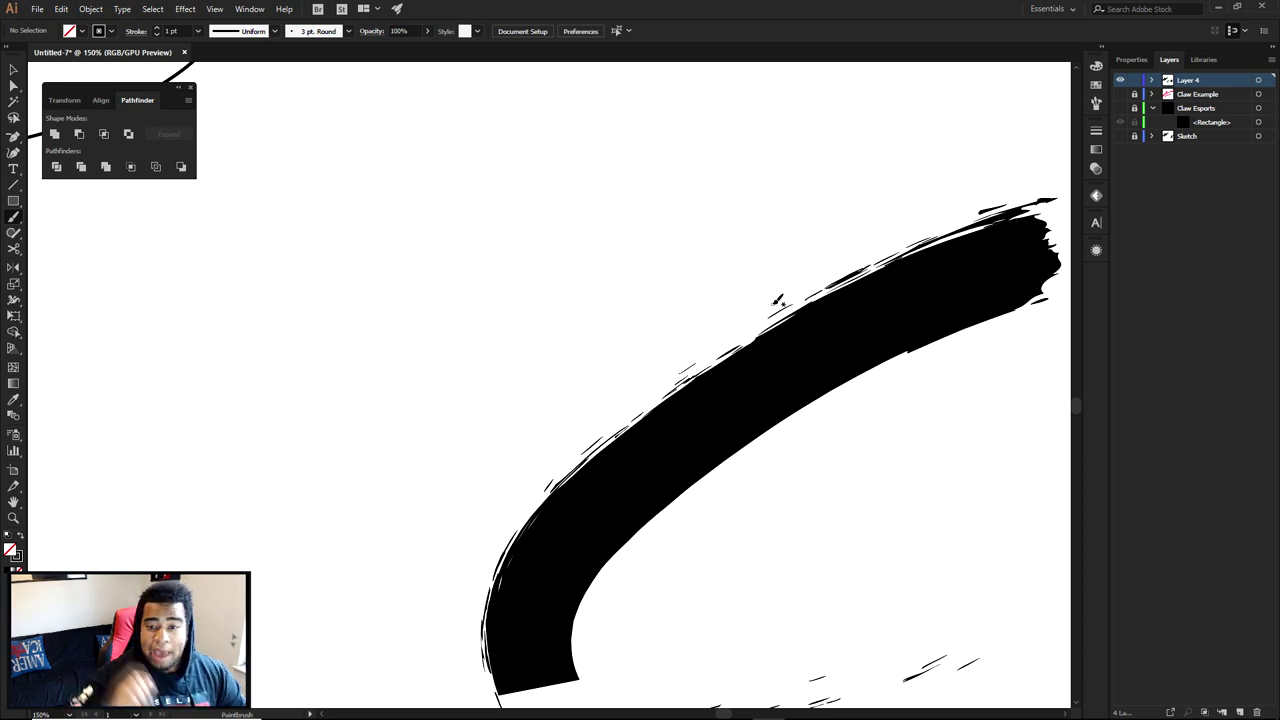
pyautogui.scroll(-2, 771, 294)
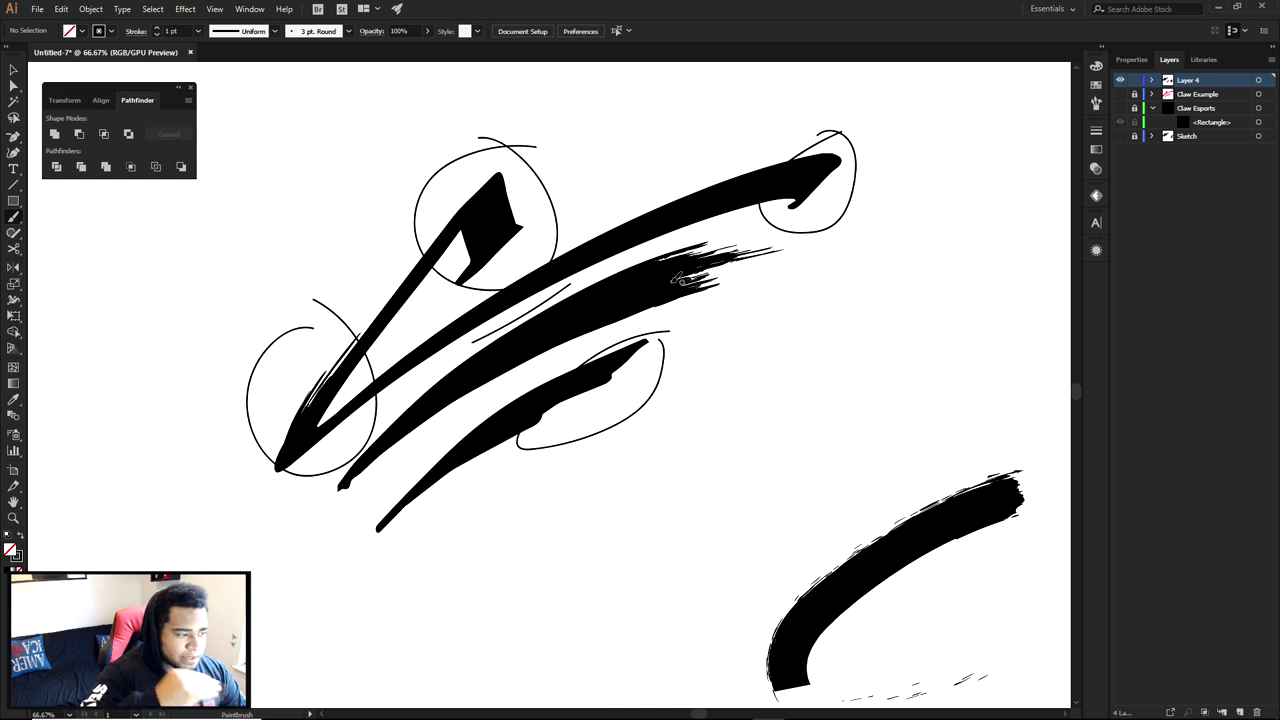
# - Undo the Paintbrush markings around the claw strokes and clear the selection
pyautogui.hotkey('ctrl', 'z')
pyautogui.hotkey('ctrl', 'z')
pyautogui.hotkey('ctrl', 'z')
pyautogui.hotkey('ctrl', 'z')
pyautogui.hotkey('ctrl', 'z')
pyautogui.press('a')
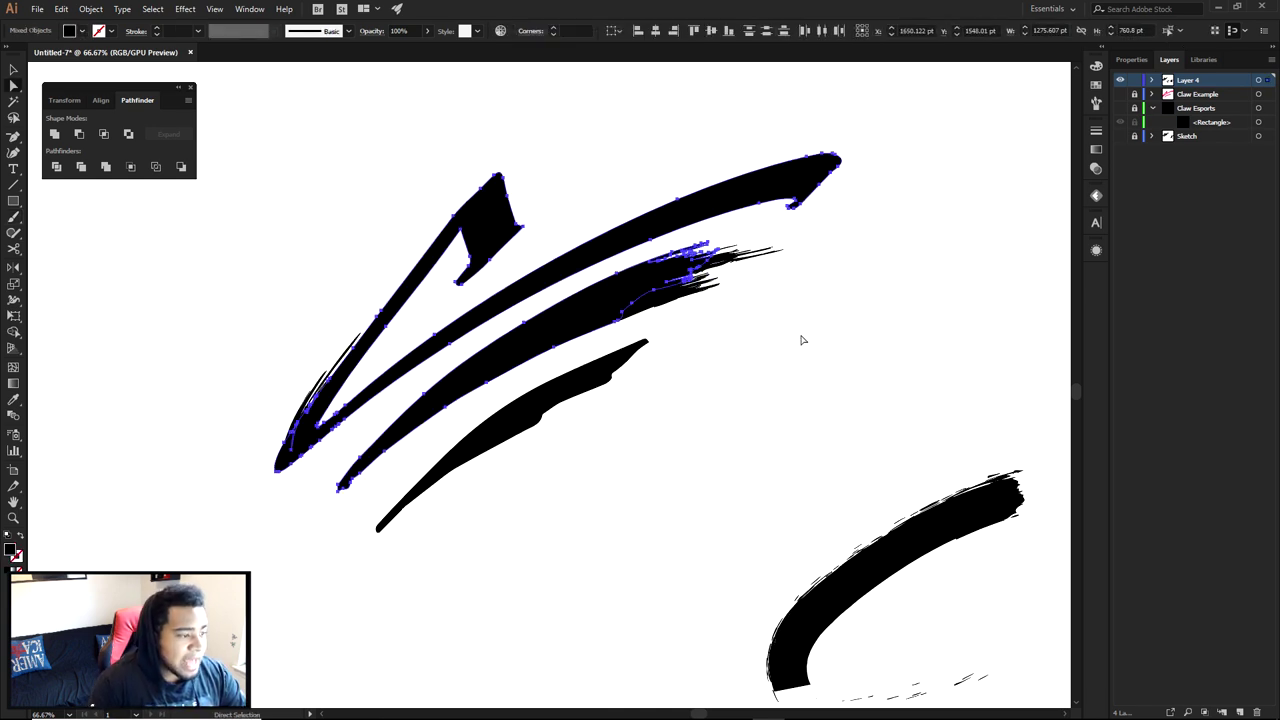
pyautogui.click(803, 339)
# - Collapse the Claw Esports layer and make it visible, hide Layer 4, and show the Claw Example layer
pyautogui.scroll(-2, 803, 339)
pyautogui.click(1151, 108)
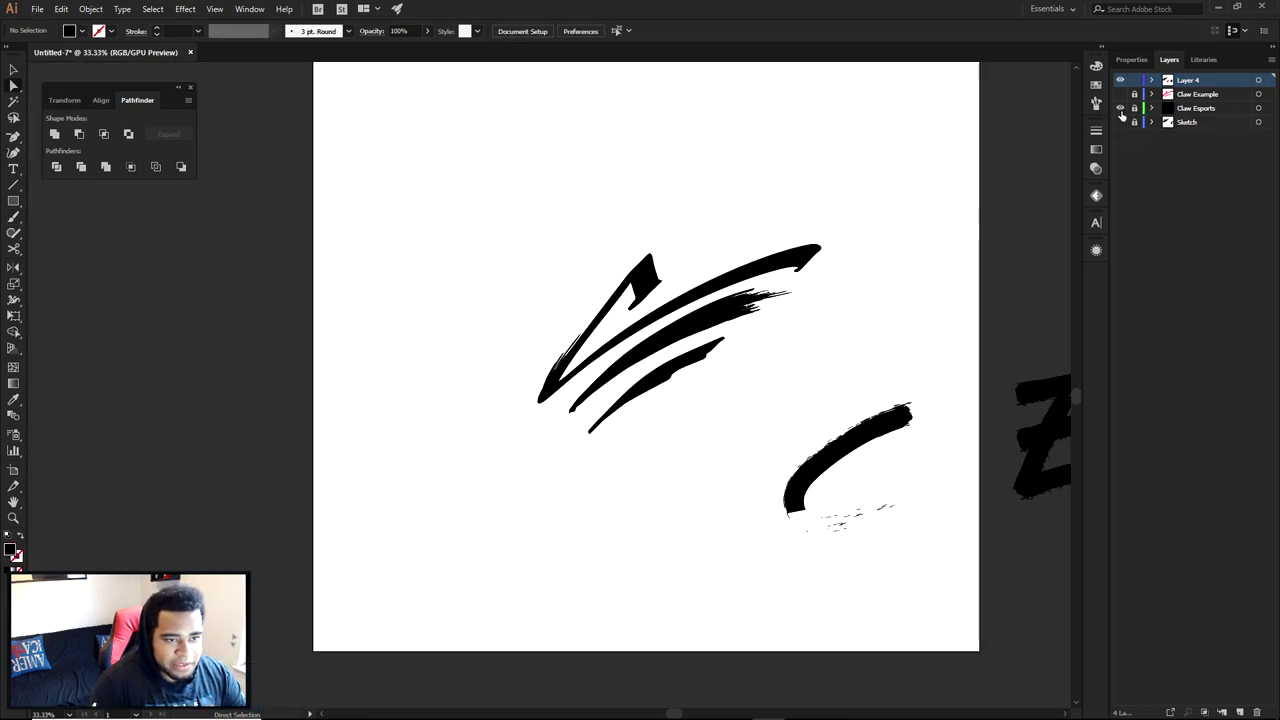
pyautogui.click(1120, 108)
pyautogui.click(1120, 80)
pyautogui.click(1120, 94)
pyautogui.scroll(1, 753, 338)
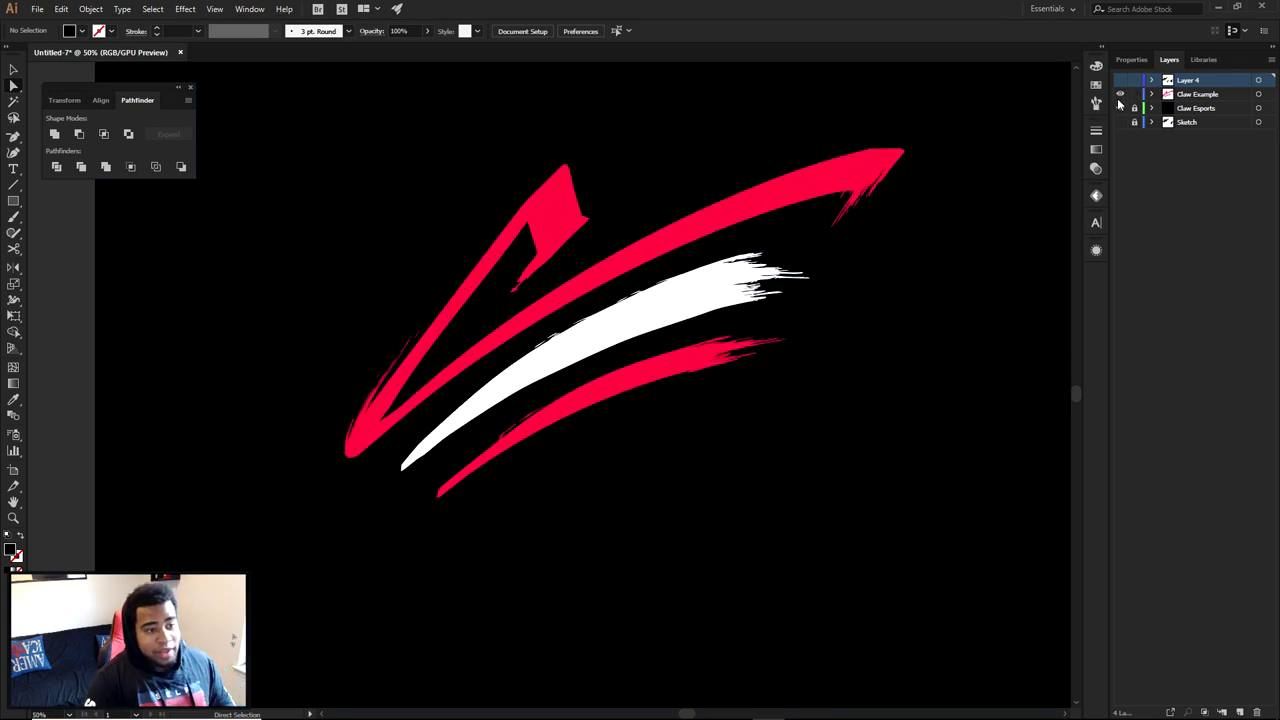
pyautogui.moveTo(862, 374); pyautogui.dragTo(904, 429)
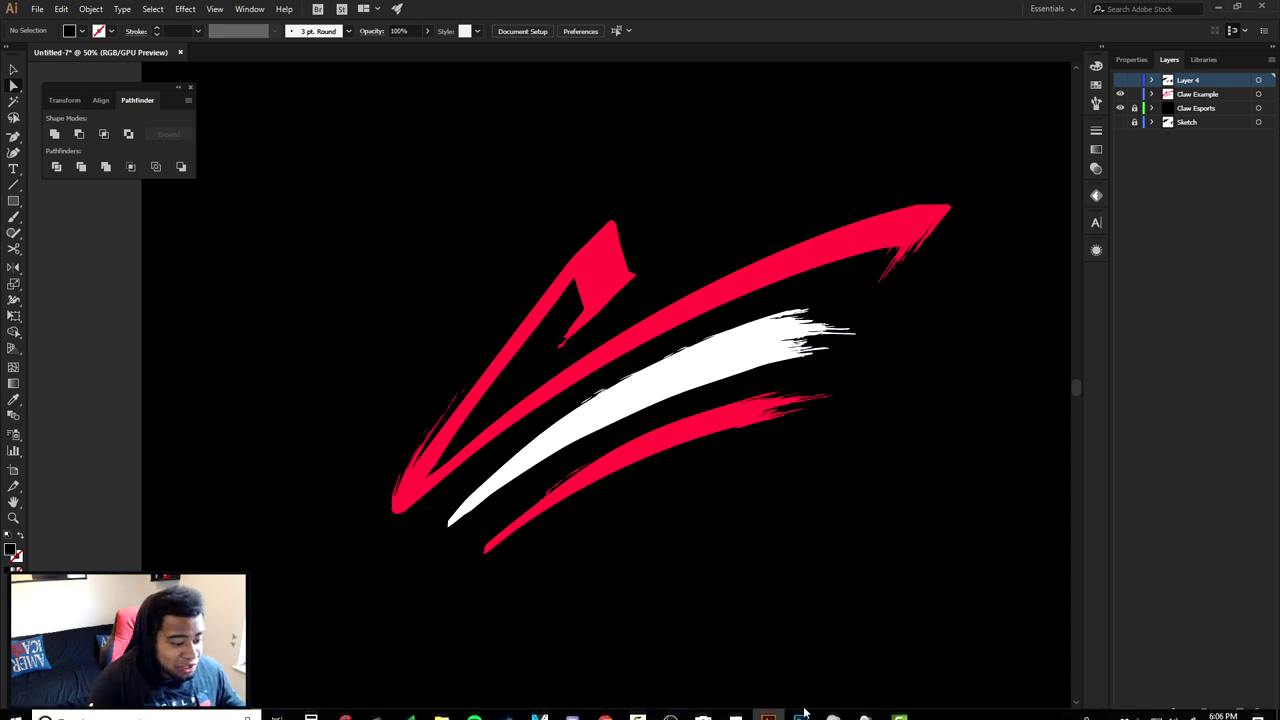
# - Switch to Grunge Brush.psd in Photoshop, hide the 100T layer and show the Claw group
pyautogui.click(802, 706)
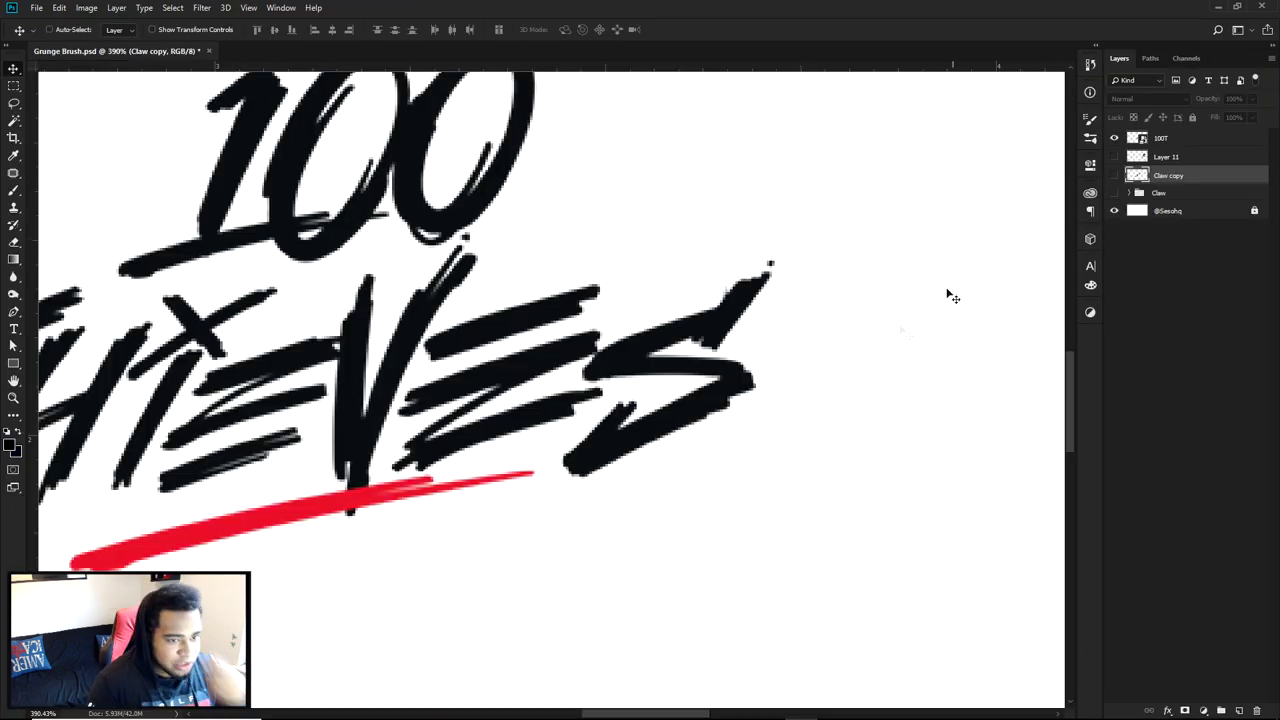
pyautogui.scroll(-3, 872, 320)
pyautogui.scroll(-4, 872, 320)
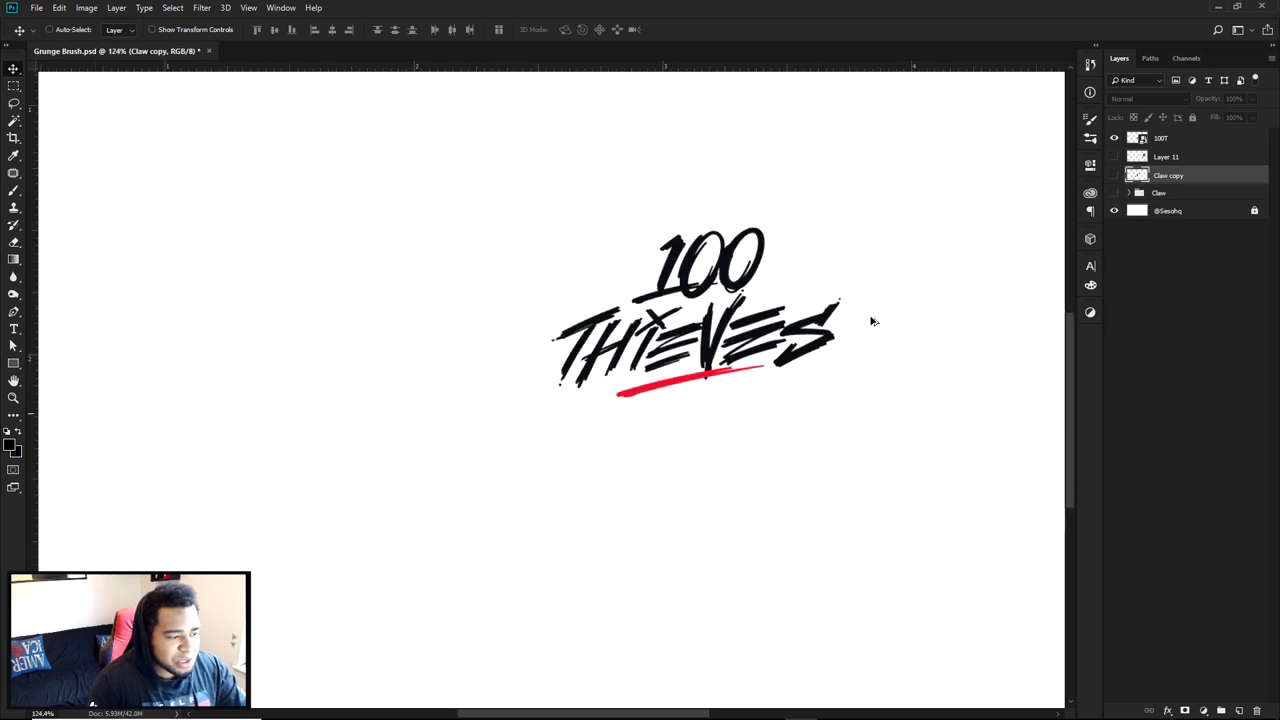
pyautogui.click(1114, 138)
pyautogui.click(1115, 192)
pyautogui.moveTo(857, 271); pyautogui.dragTo(794, 329)
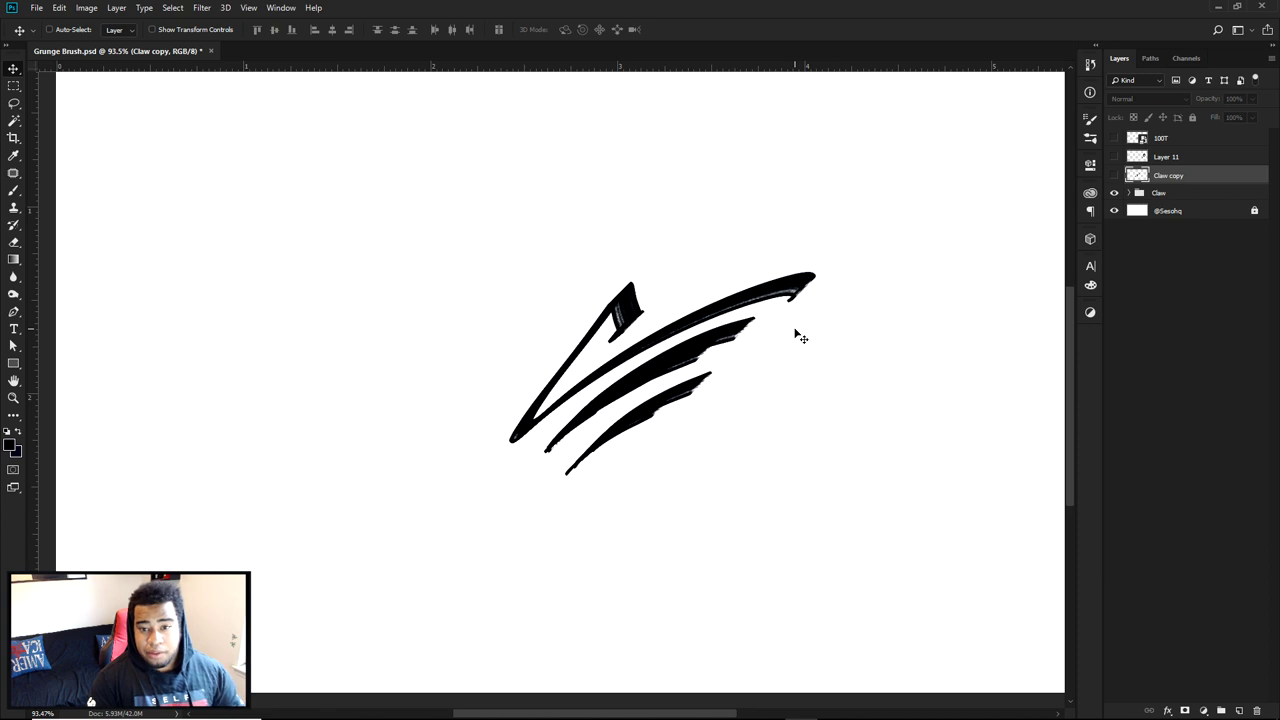
# - Check the selected 51 px brush preset in the PaP_03 folder and return to the Move tool
pyautogui.press('b')
pyautogui.rightClick(843, 309)
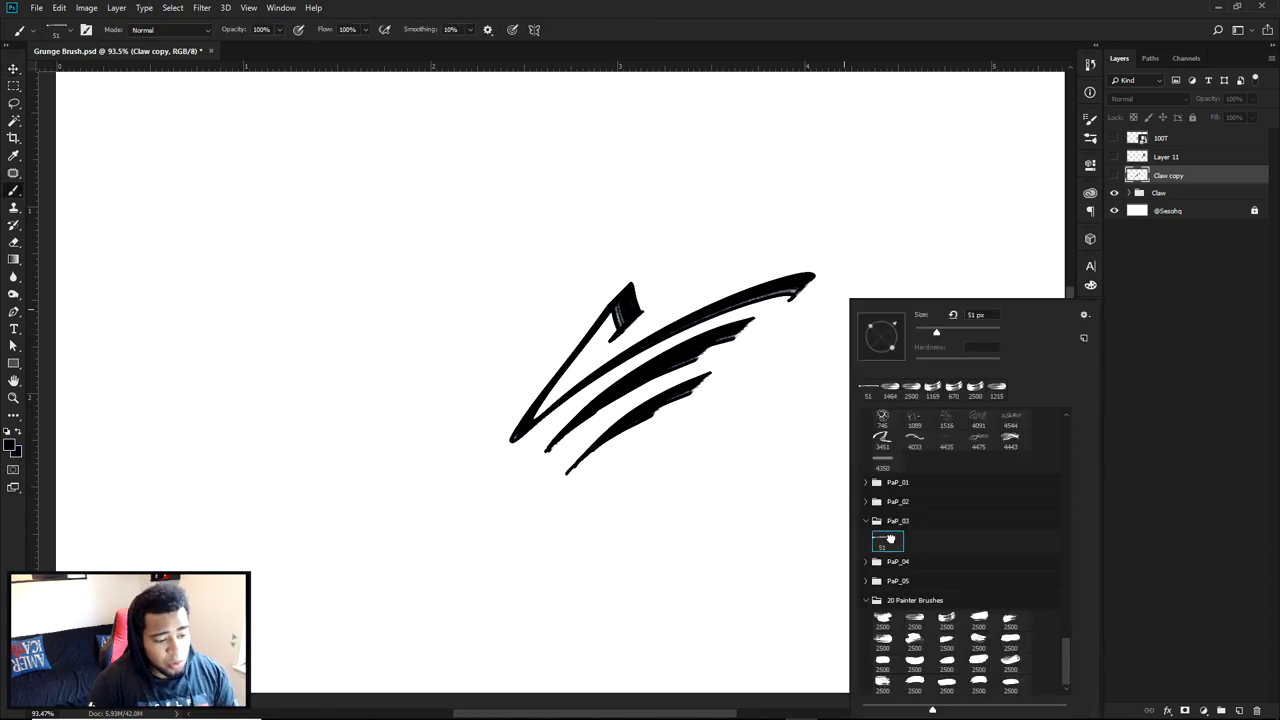
pyautogui.click(789, 292)
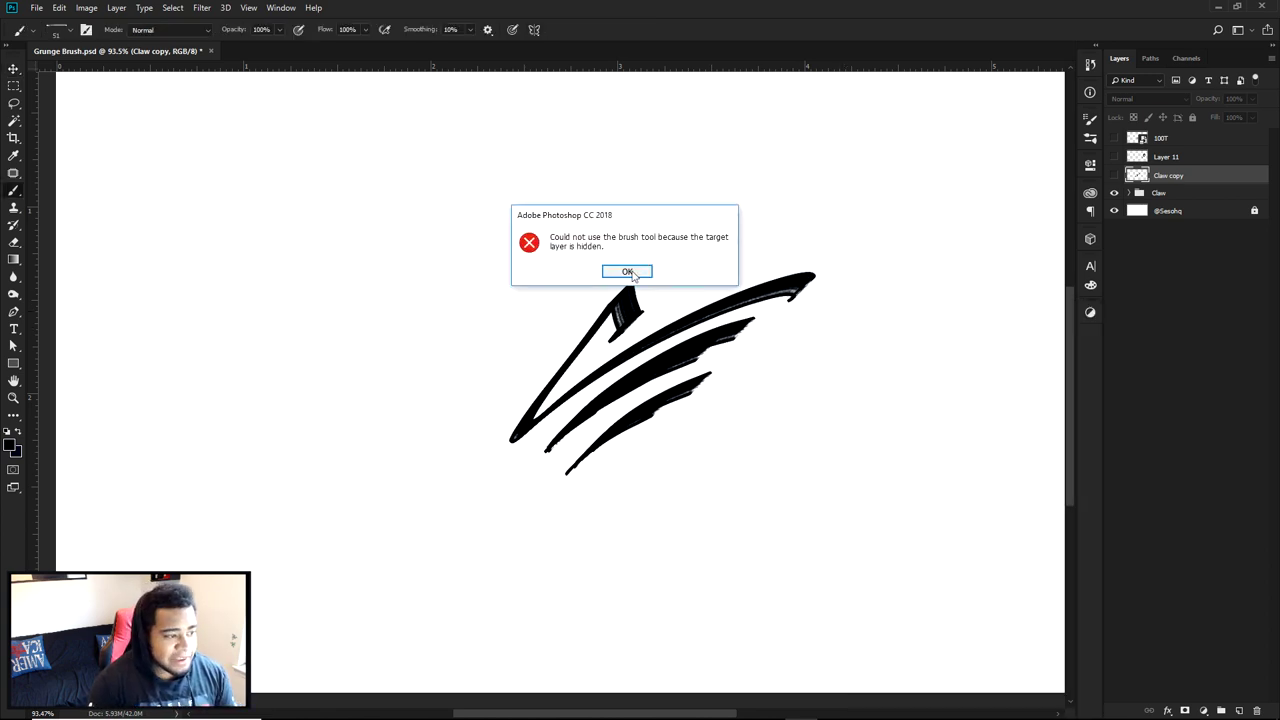
pyautogui.click(642, 272)
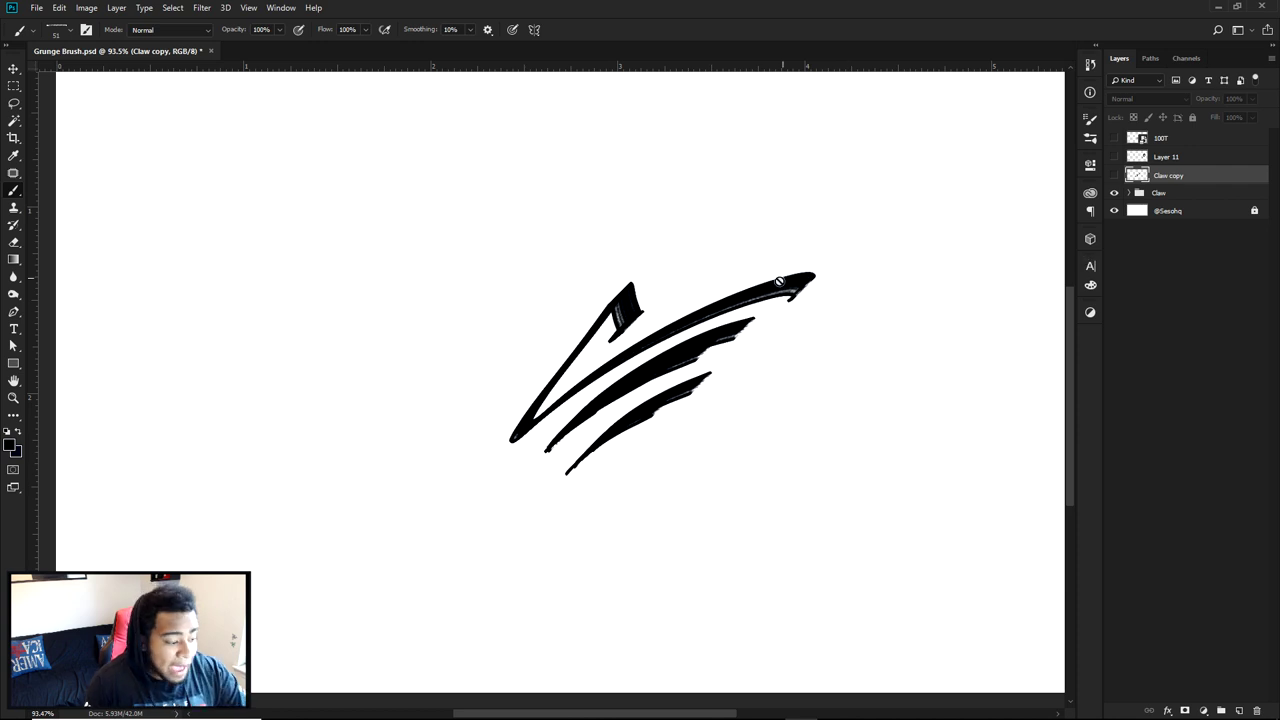
pyautogui.press('v')
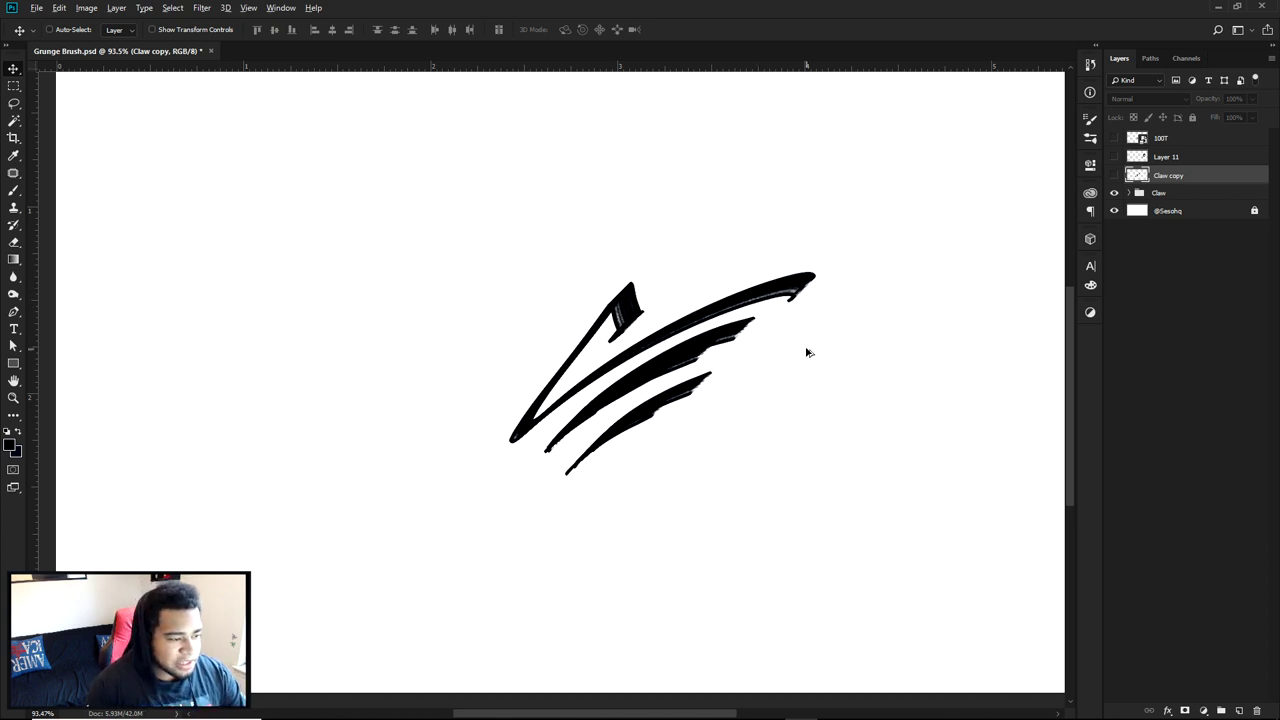
pyautogui.scroll(-2, 806, 352)
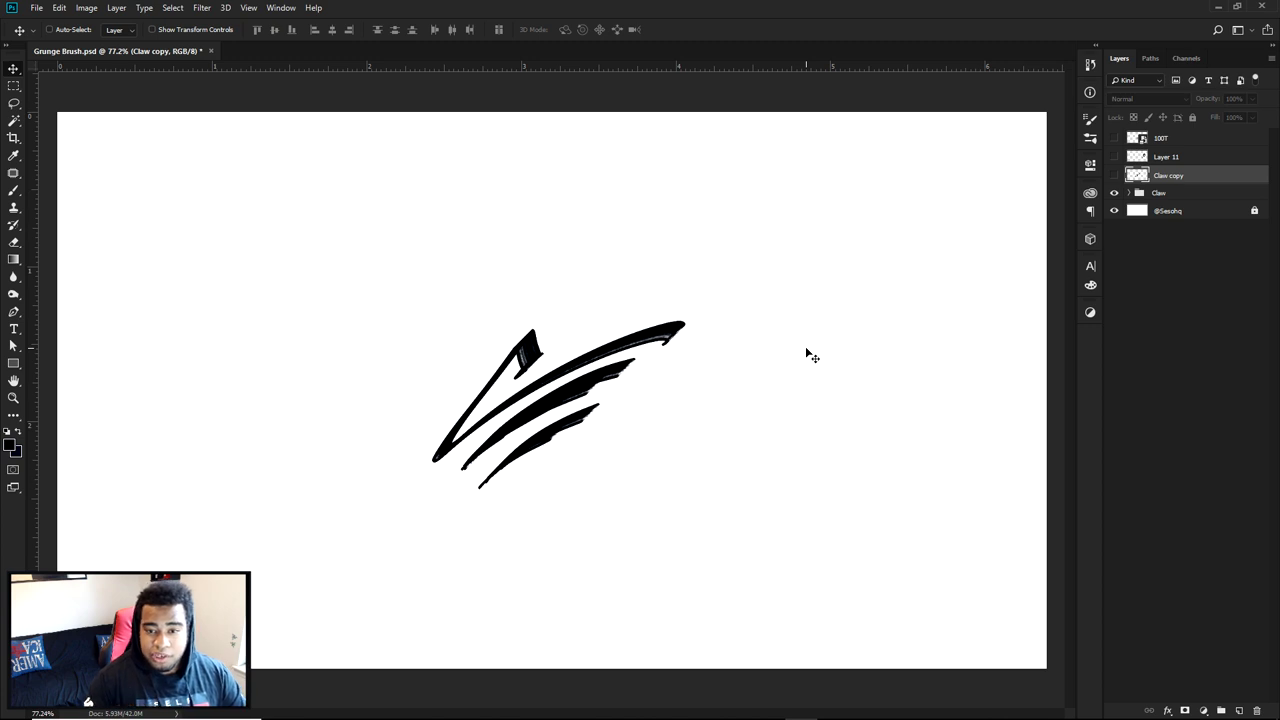